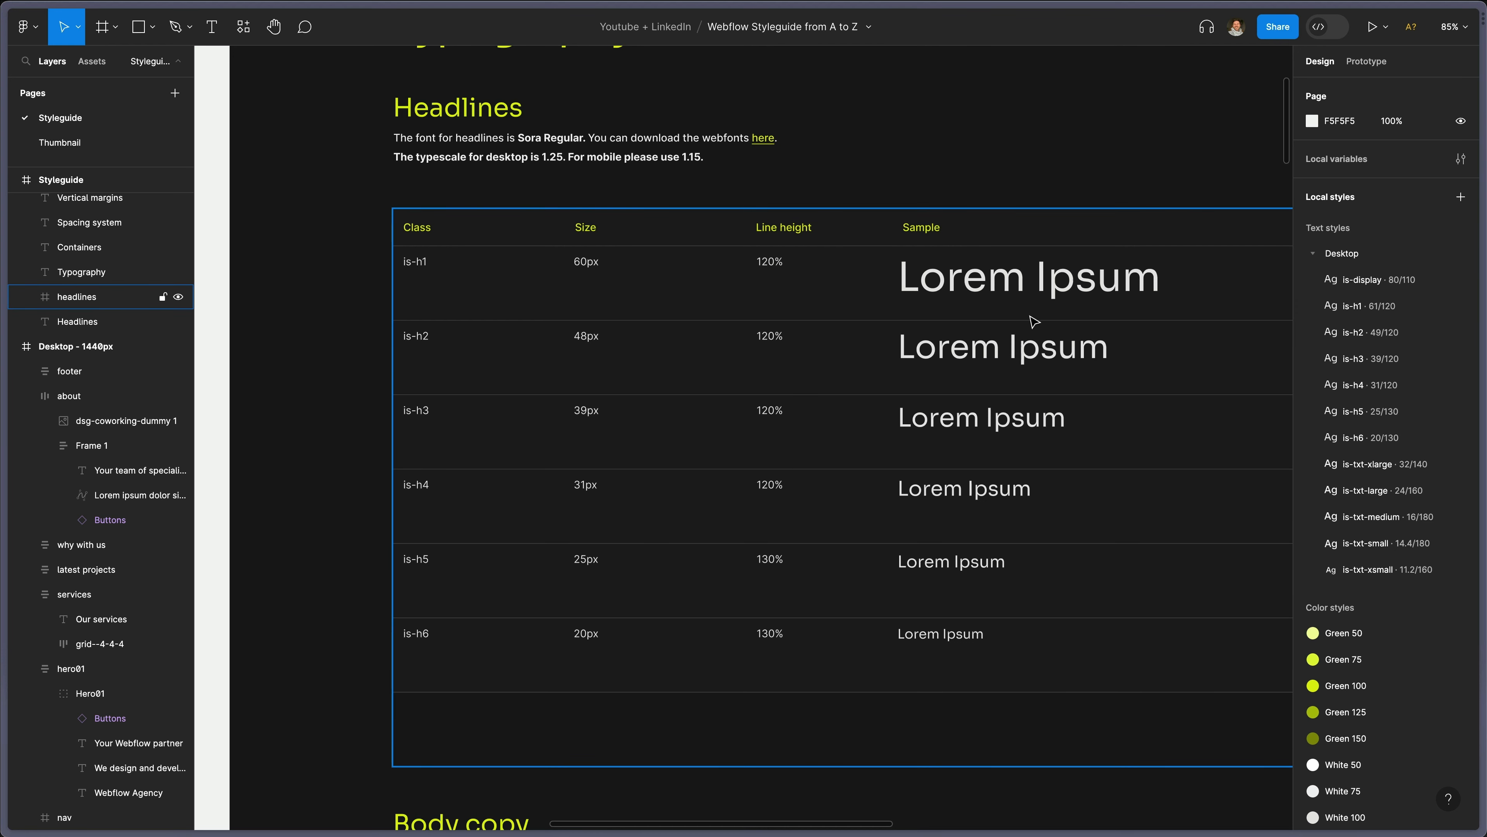
# Delete the existing white type scale specimen frame to the left of the styleguide.
pyautogui.click(1045, 287)
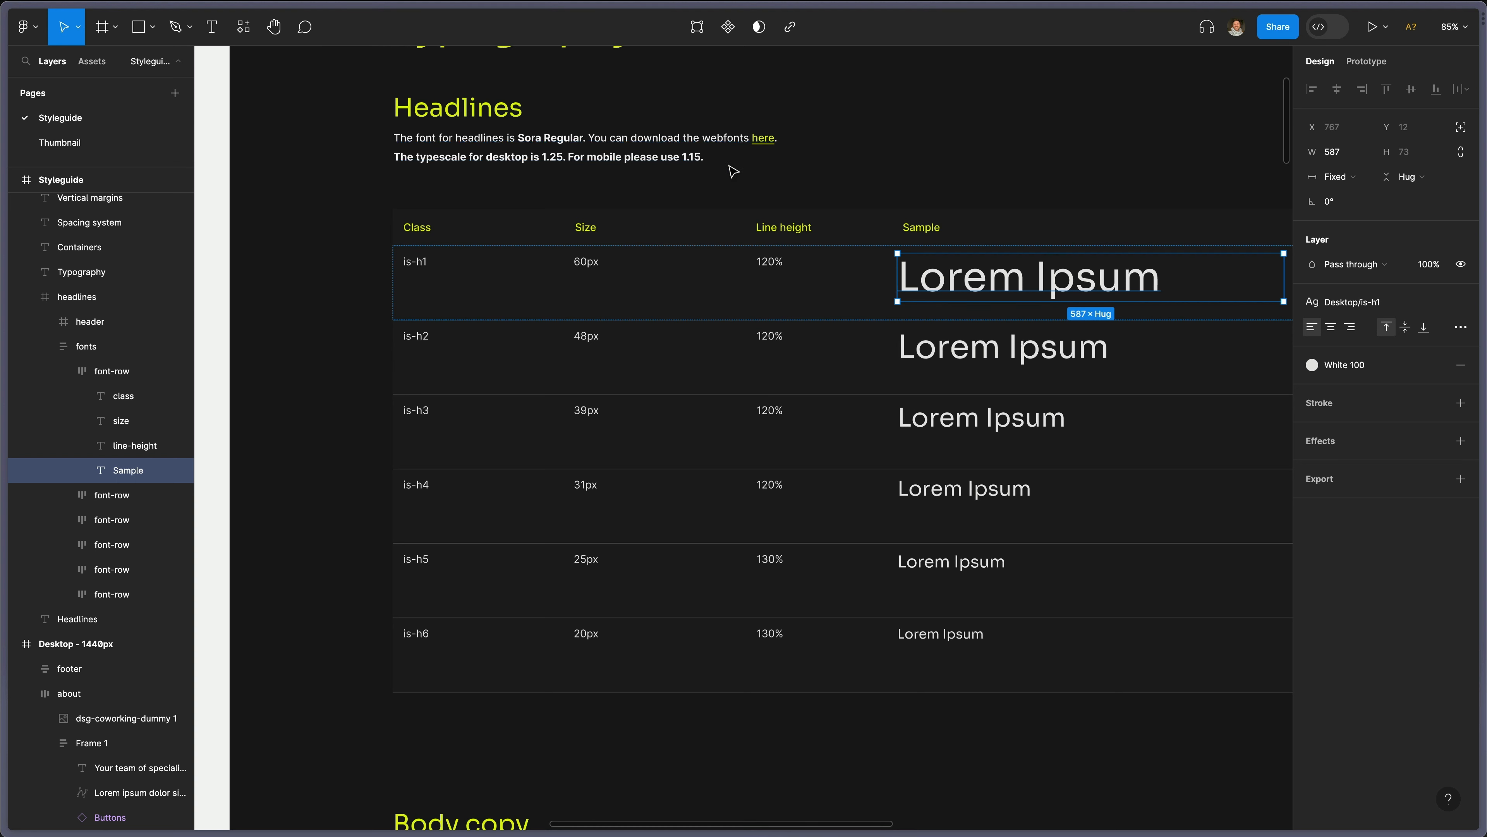
pyautogui.scroll(-5, 726, 176)
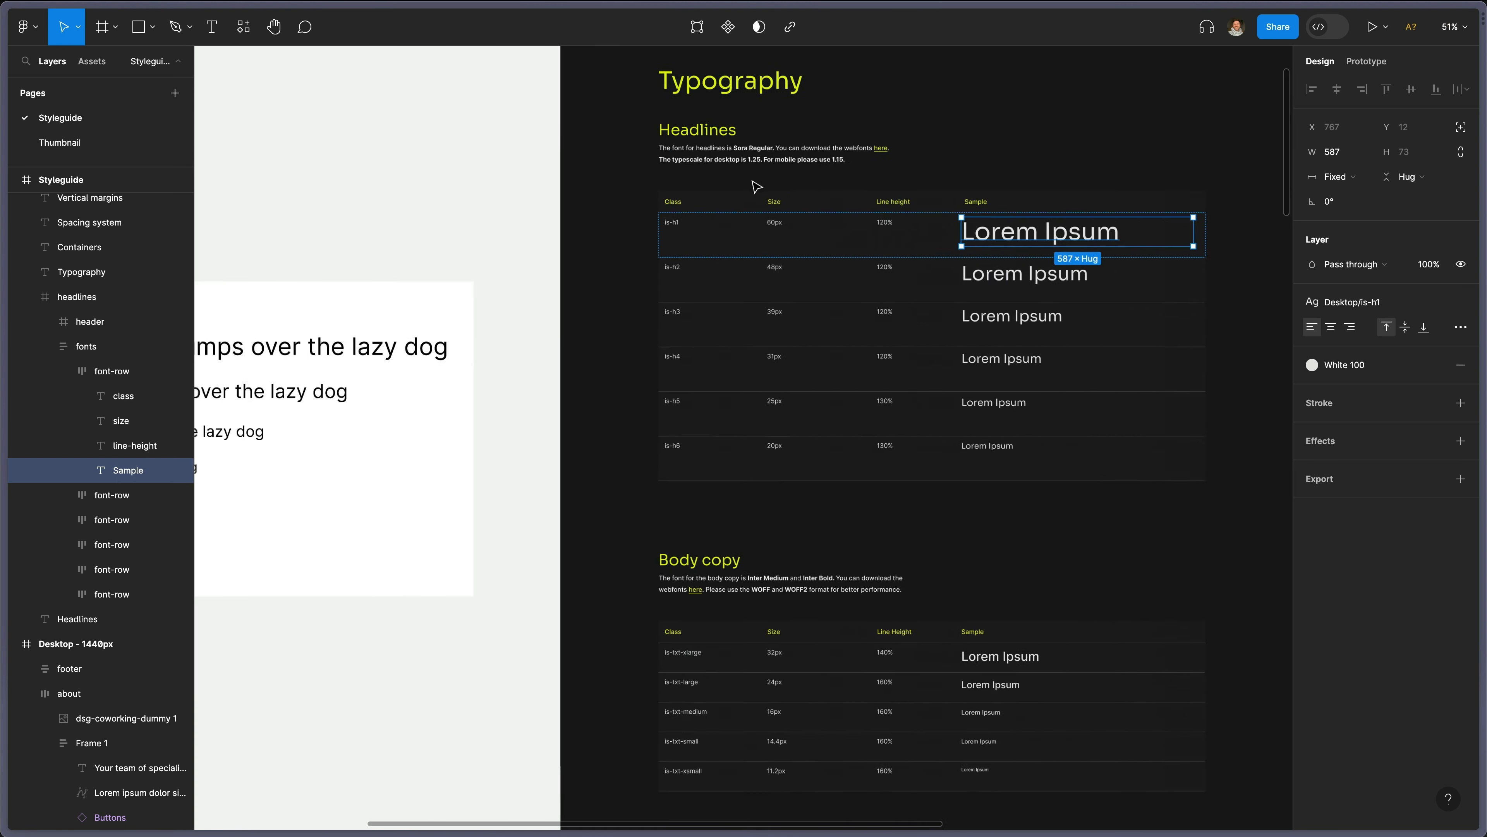
pyautogui.hscroll(-10, 758, 189)
pyautogui.hscroll(-3, 703, 170)
pyautogui.hscroll(4, 583, 178)
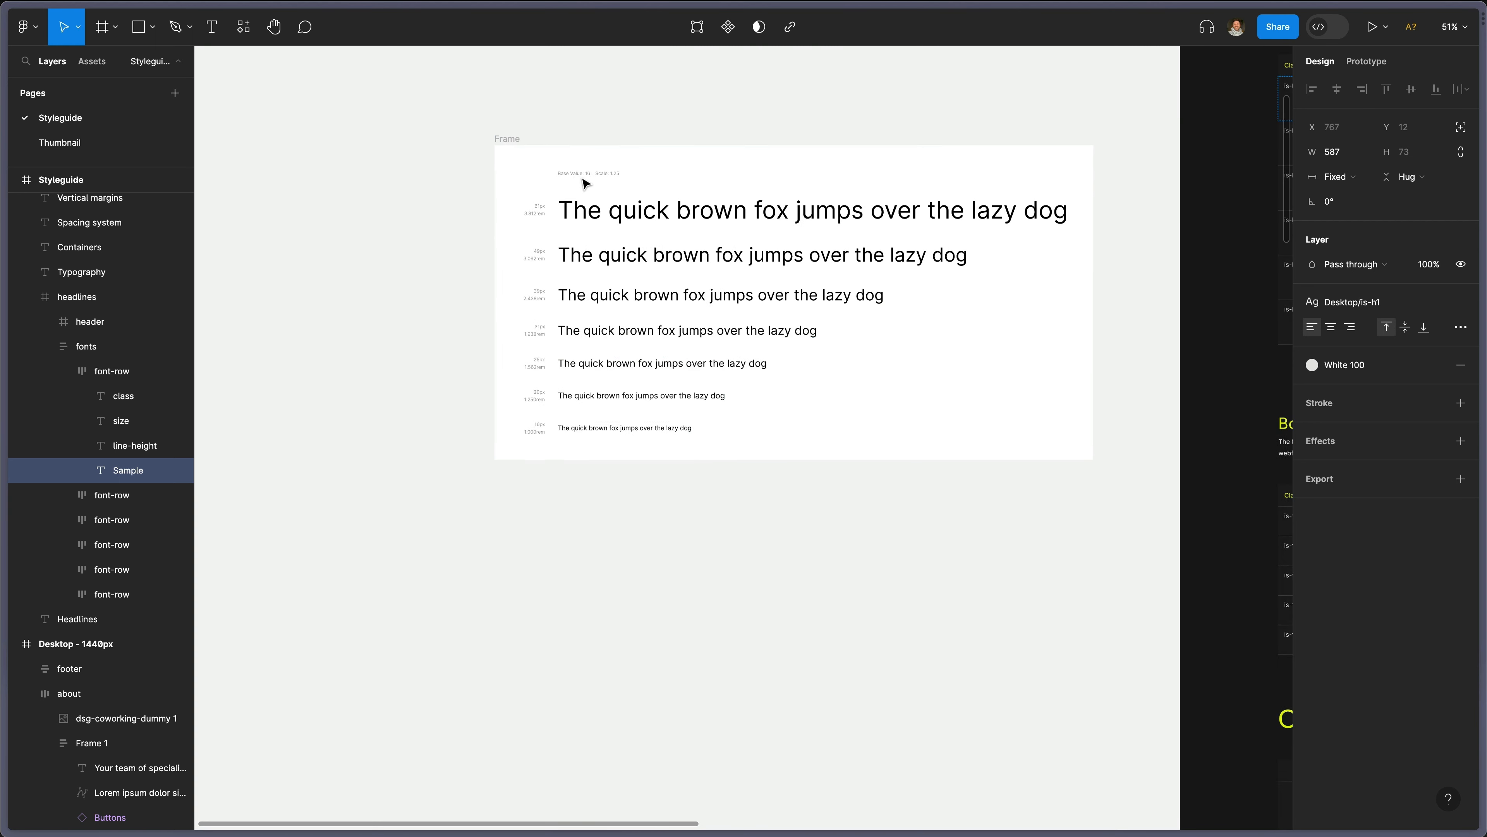
pyautogui.click(508, 144)
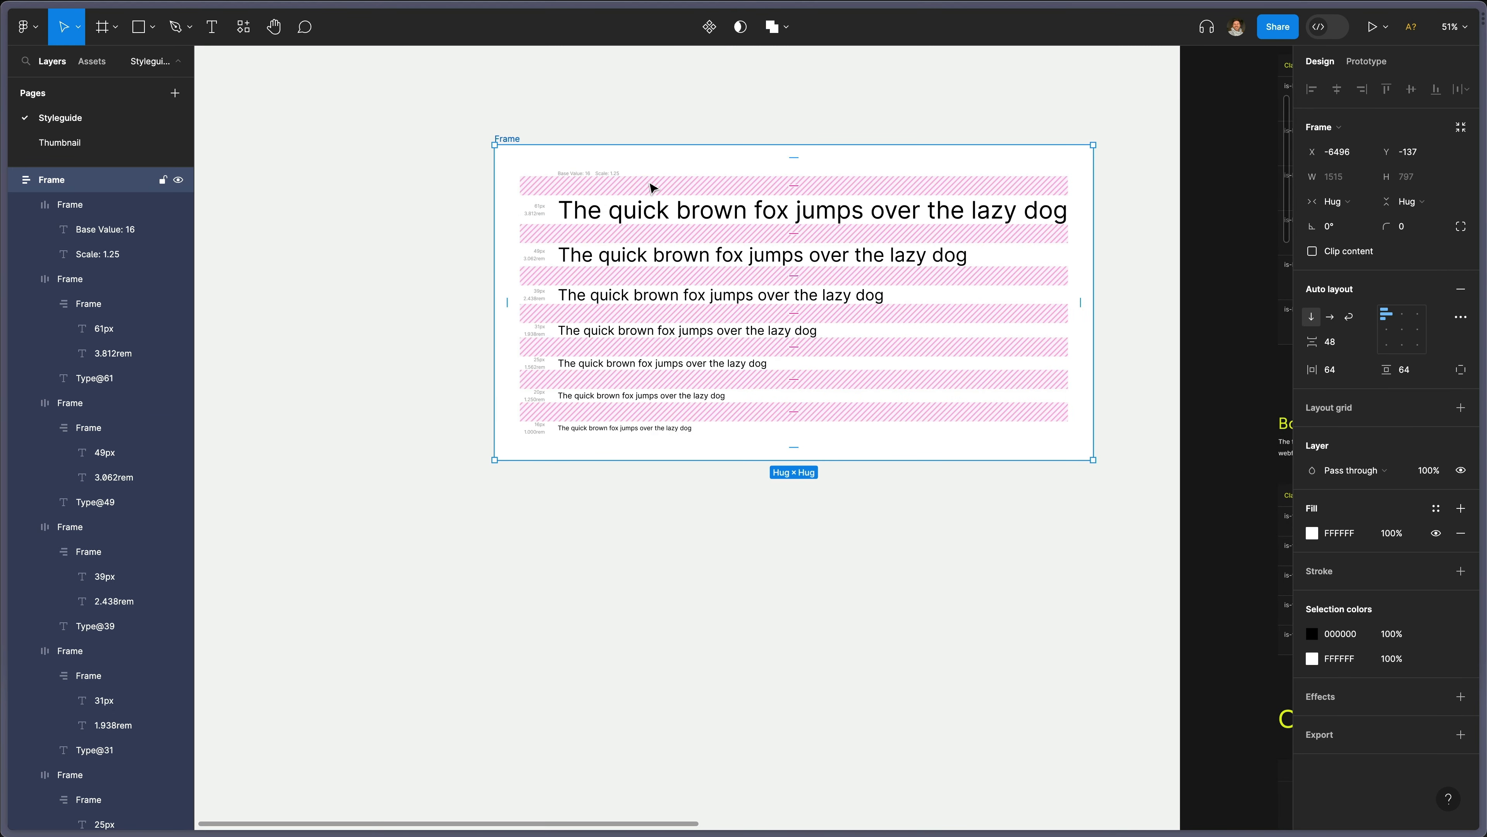
pyautogui.press('Delete')
# Launch the Typescales plugin and move its window clear of the layers list.
pyautogui.press('super+p')
pyautogui.write('ty')
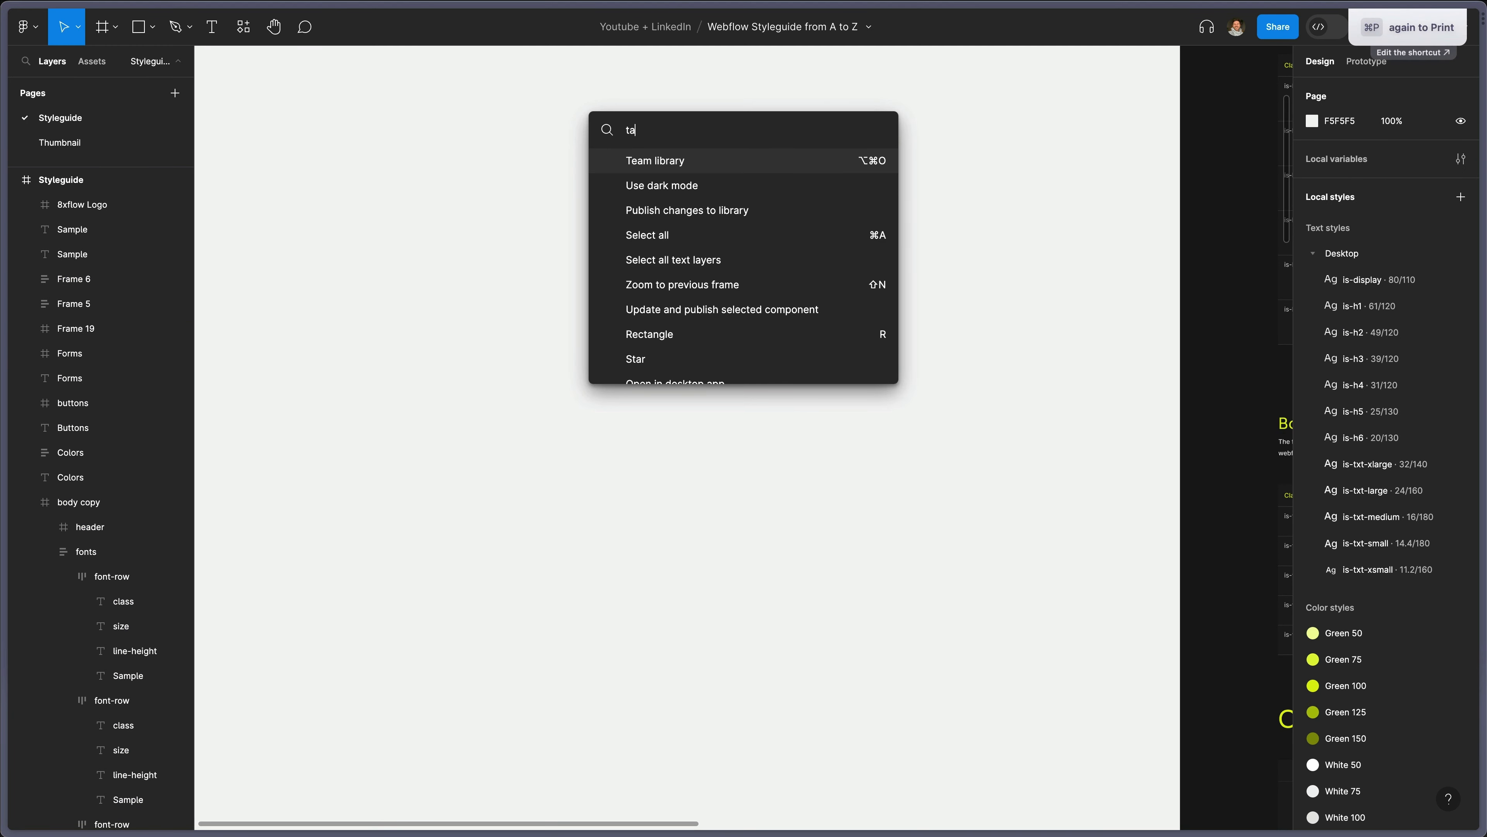
pyautogui.write('pesc')
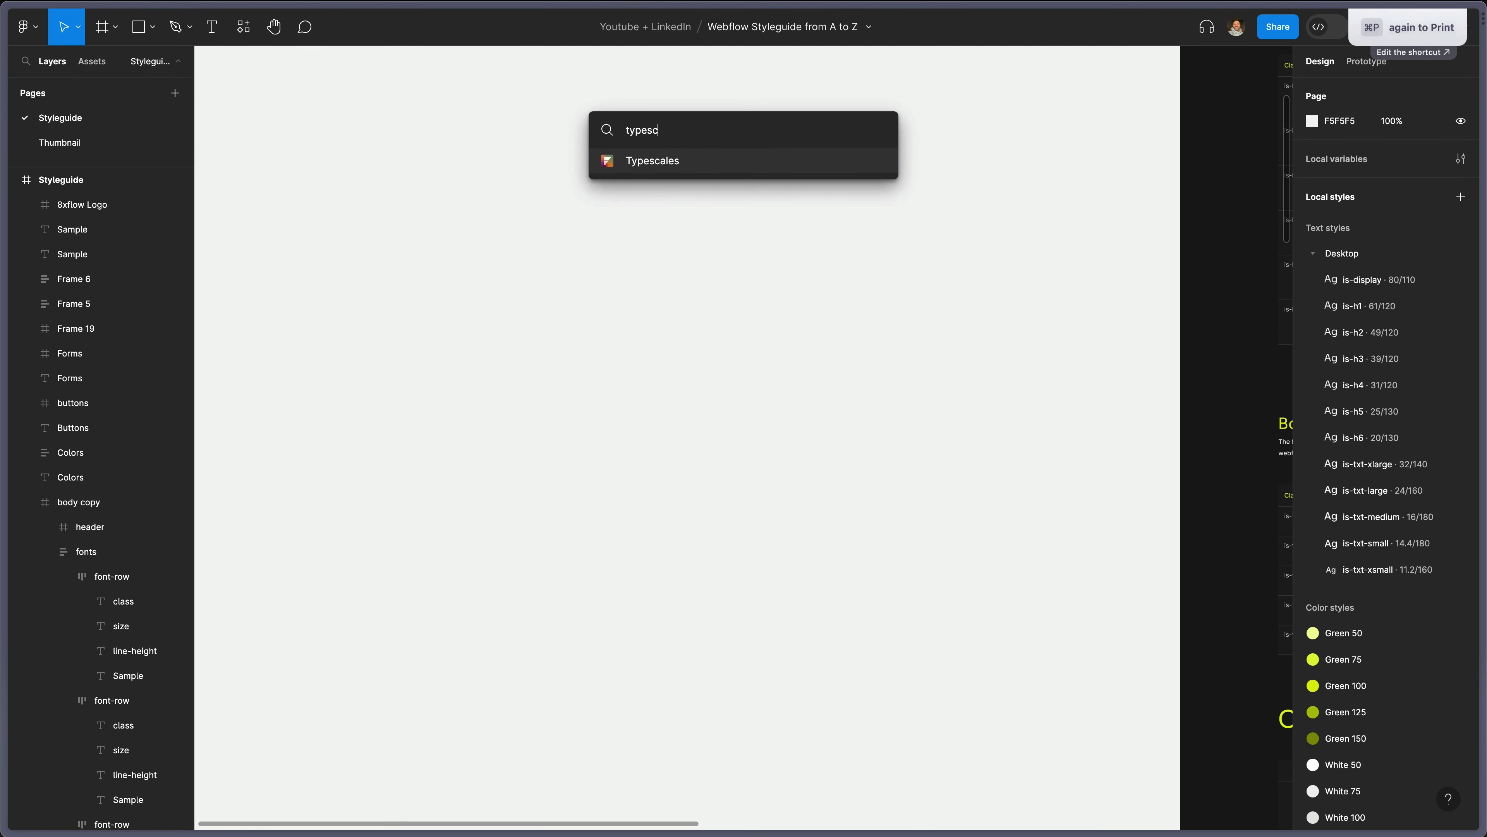
pyautogui.press('Return')
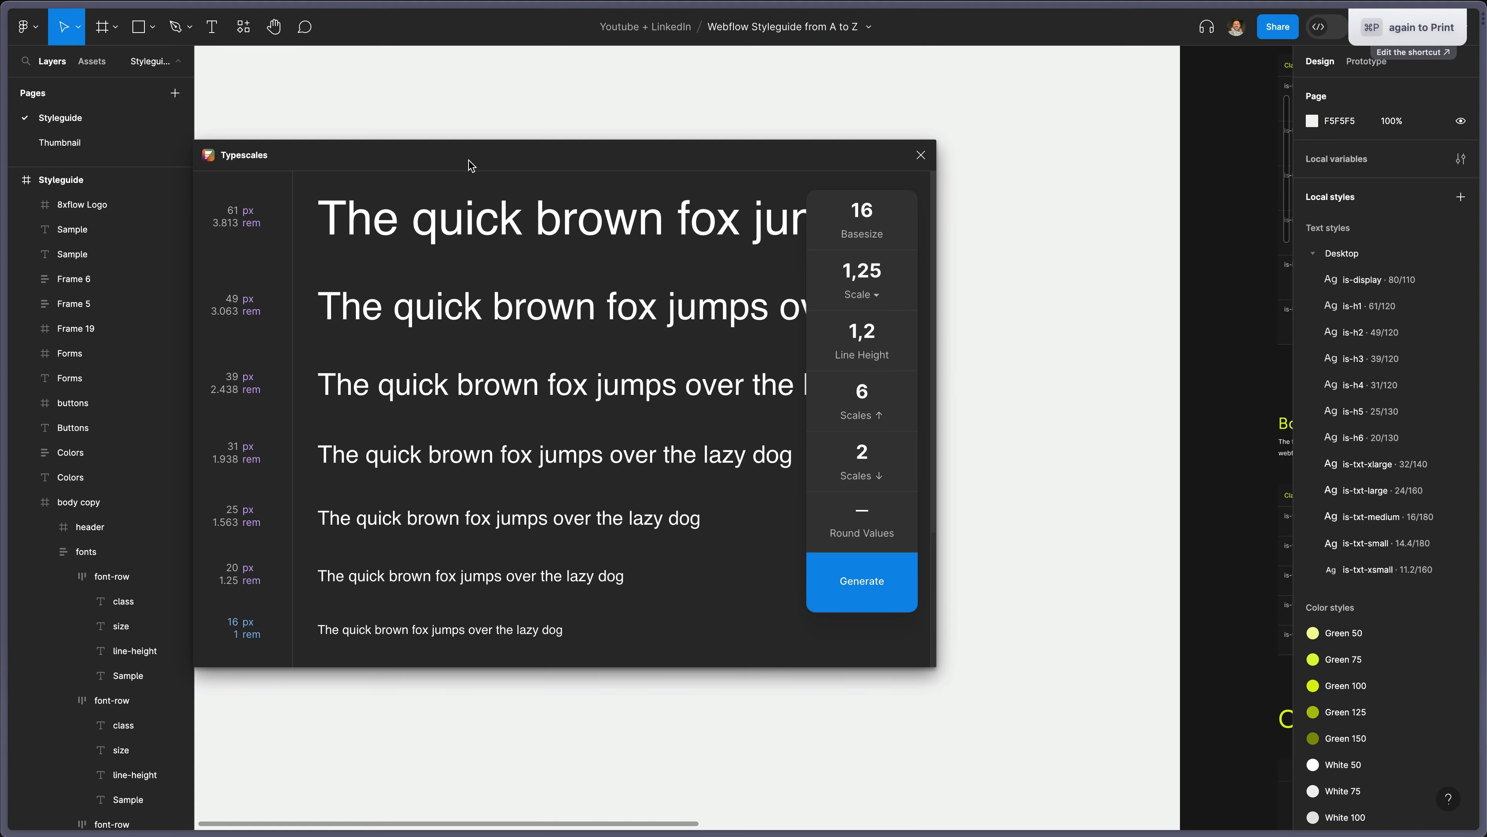
pyautogui.moveTo(469, 163); pyautogui.dragTo(636, 148)
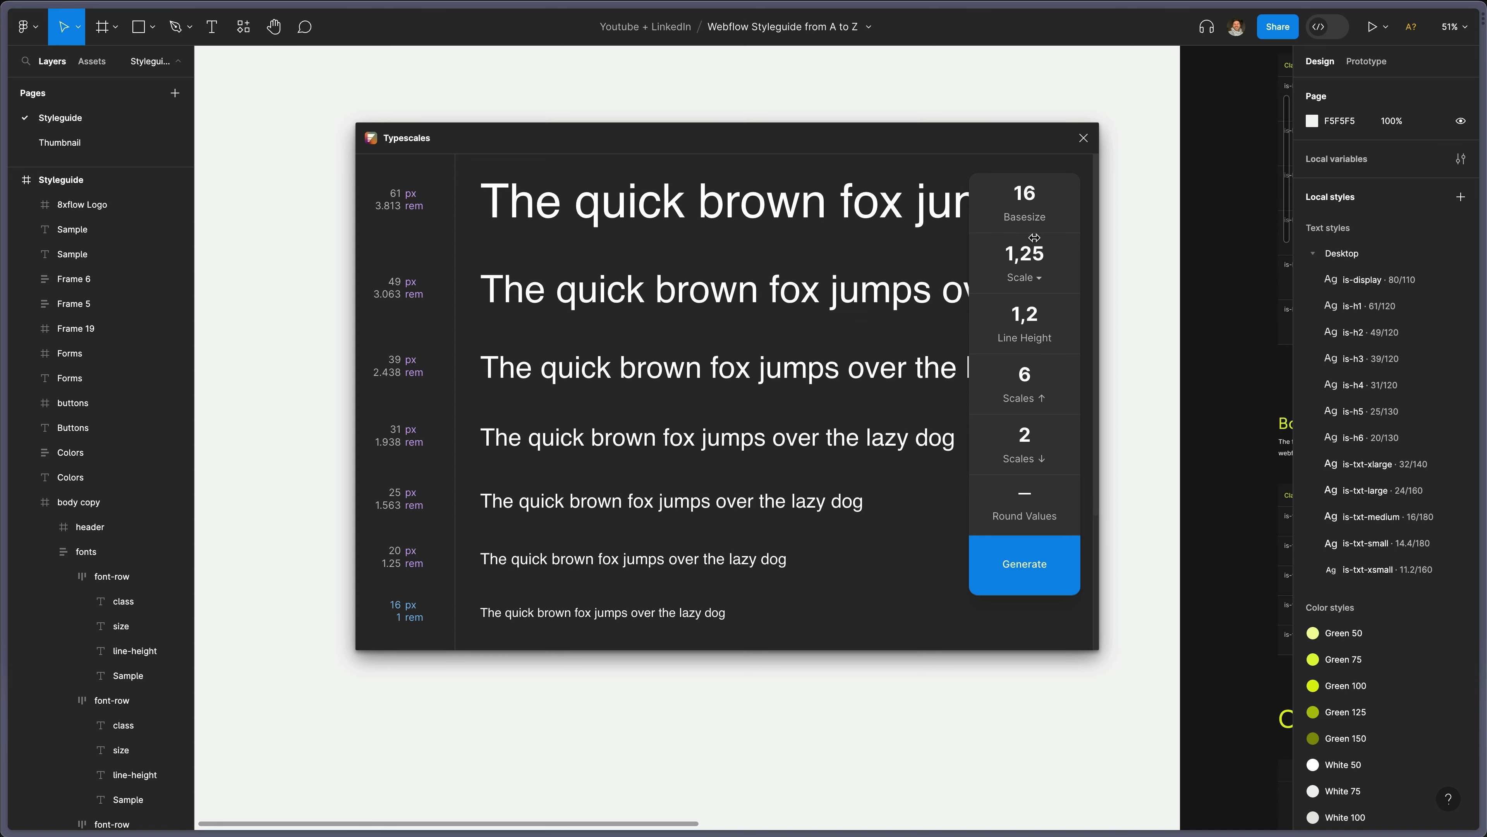
# Preview the Augmented Fourth scale of 1.414 and return the scale to Major Third, 1.25.
pyautogui.click(1035, 283)
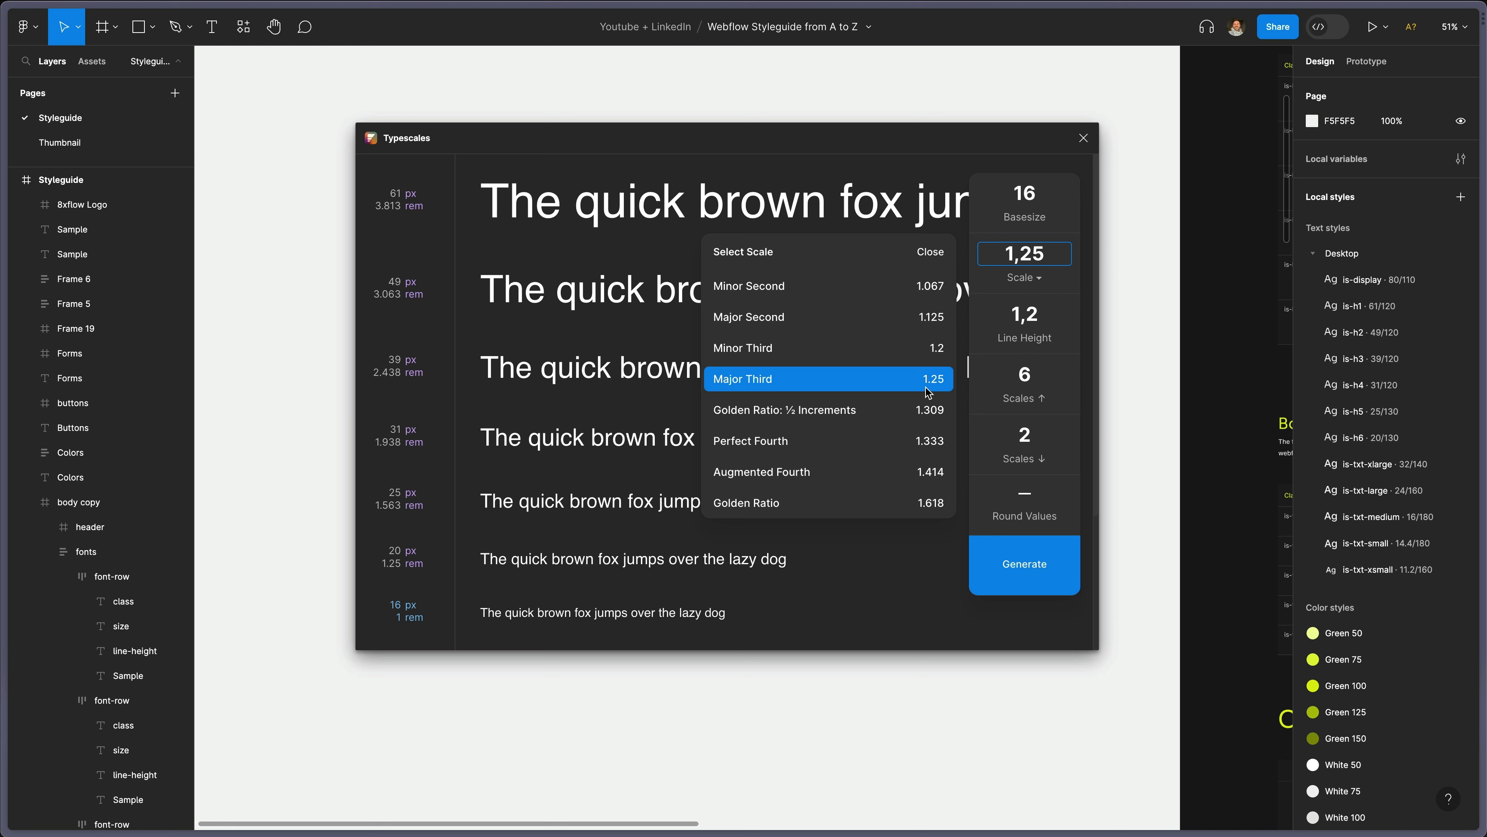
pyautogui.click(900, 472)
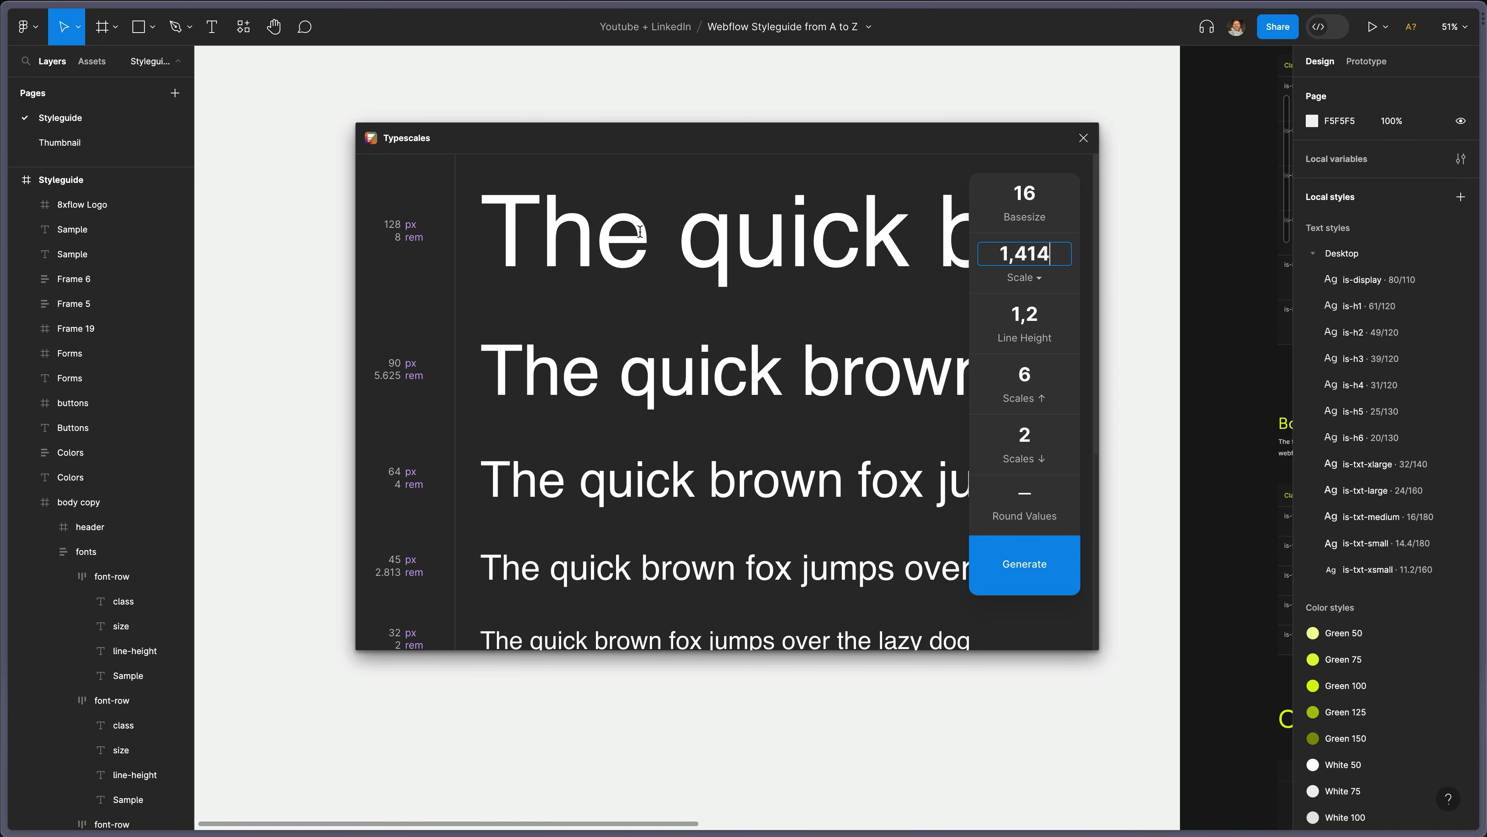
pyautogui.hscroll(2, 641, 231)
pyautogui.hscroll(-2, 641, 231)
pyautogui.click(1031, 280)
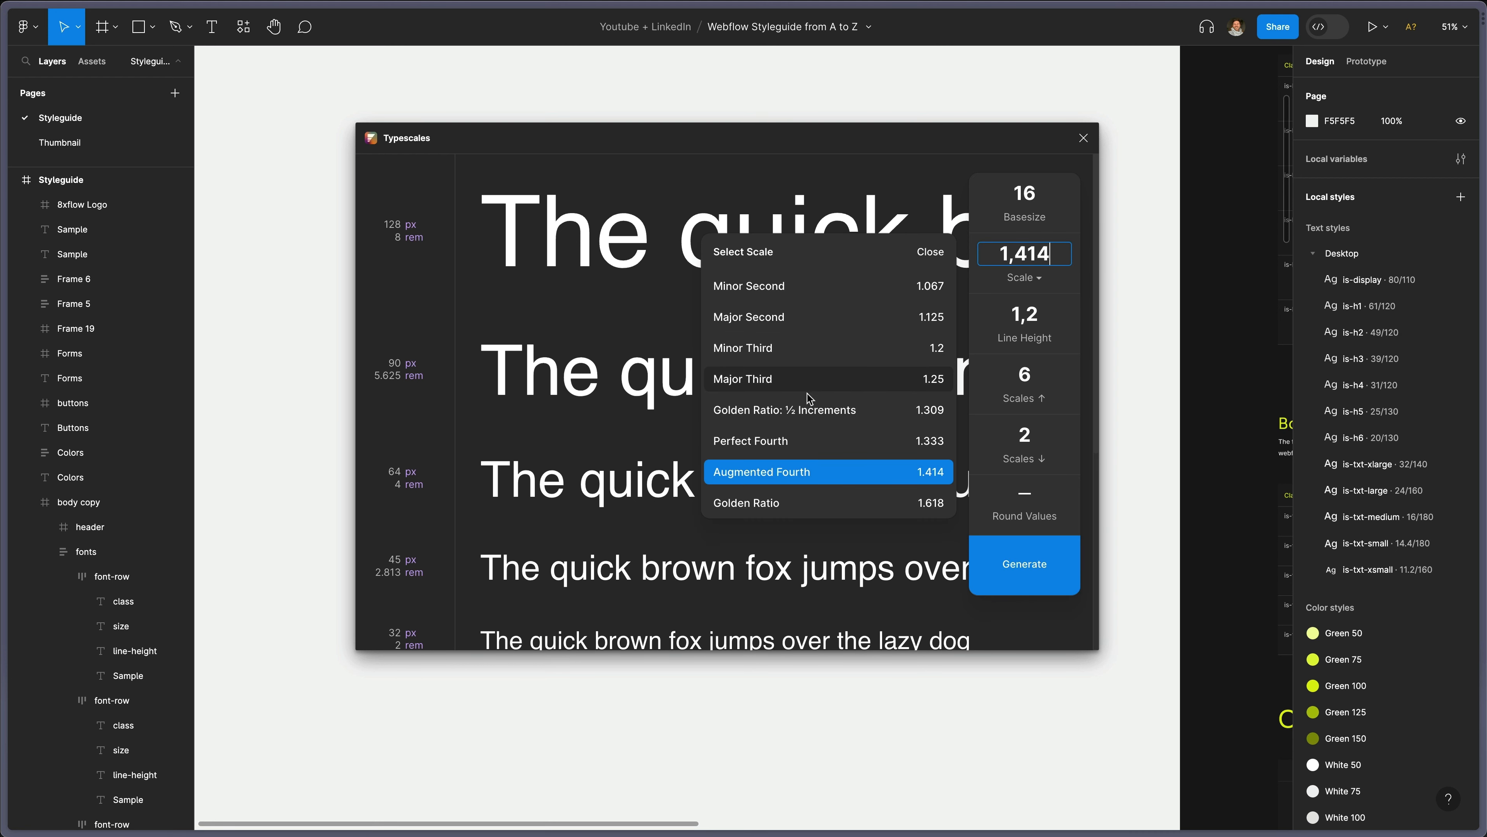
pyautogui.click(930, 381)
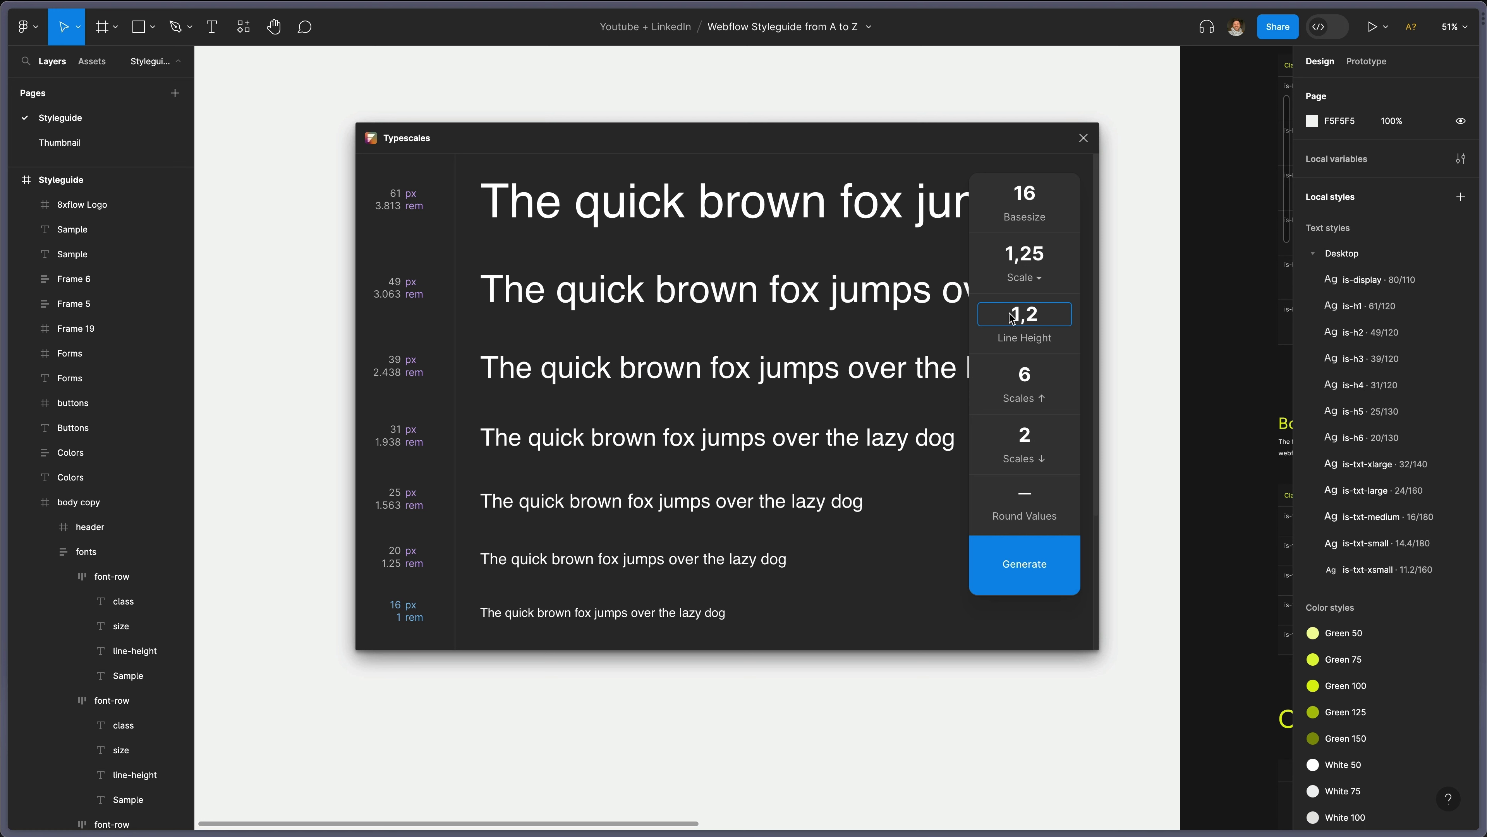
# Try a line height of 1,84 for the type scale and restore it to 1,2.
pyautogui.moveTo(1011, 314); pyautogui.dragTo(1067, 320)
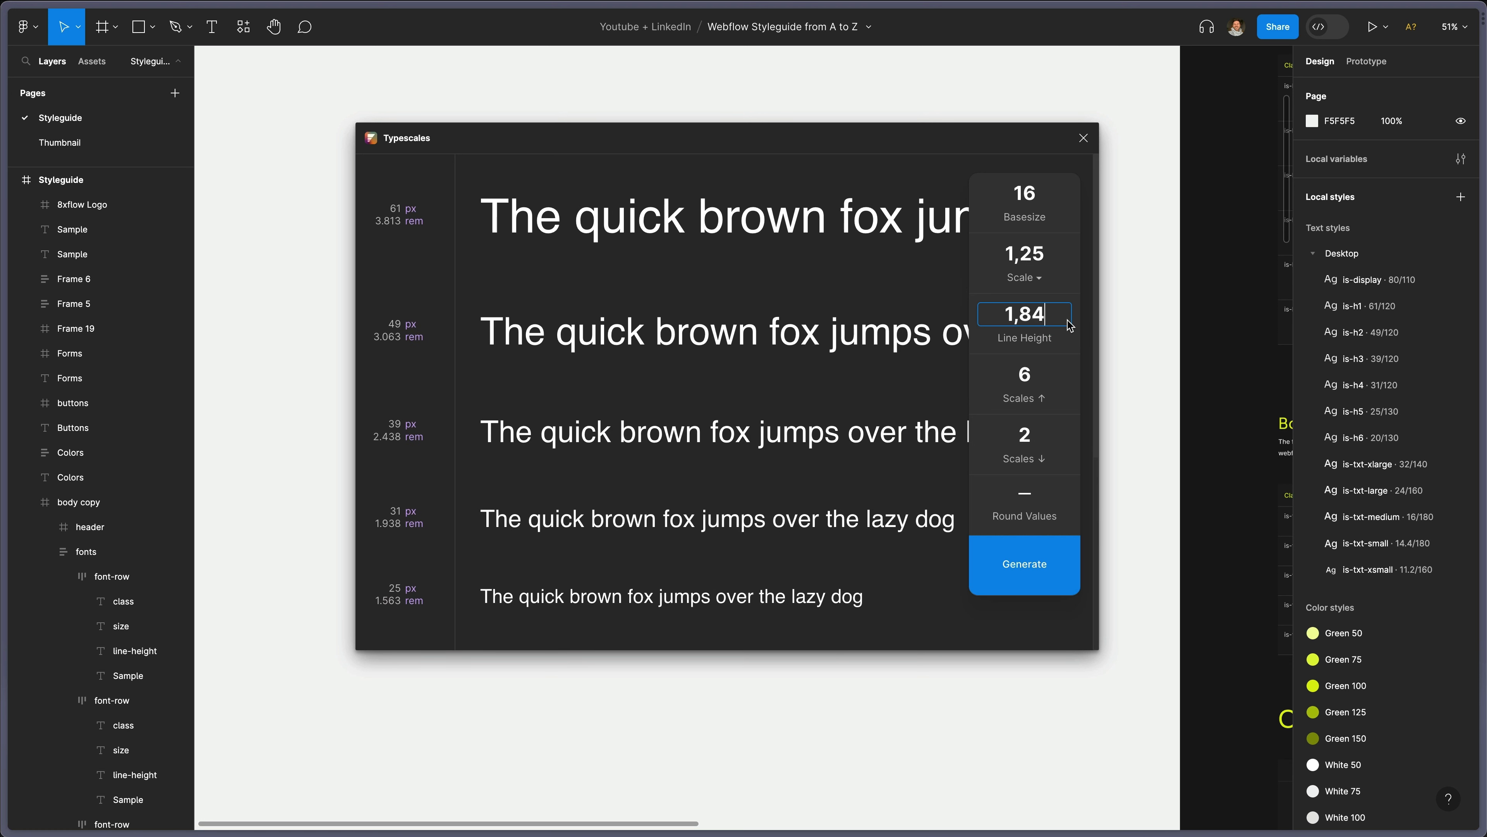
pyautogui.doubleClick(987, 314)
pyautogui.write('1,2')
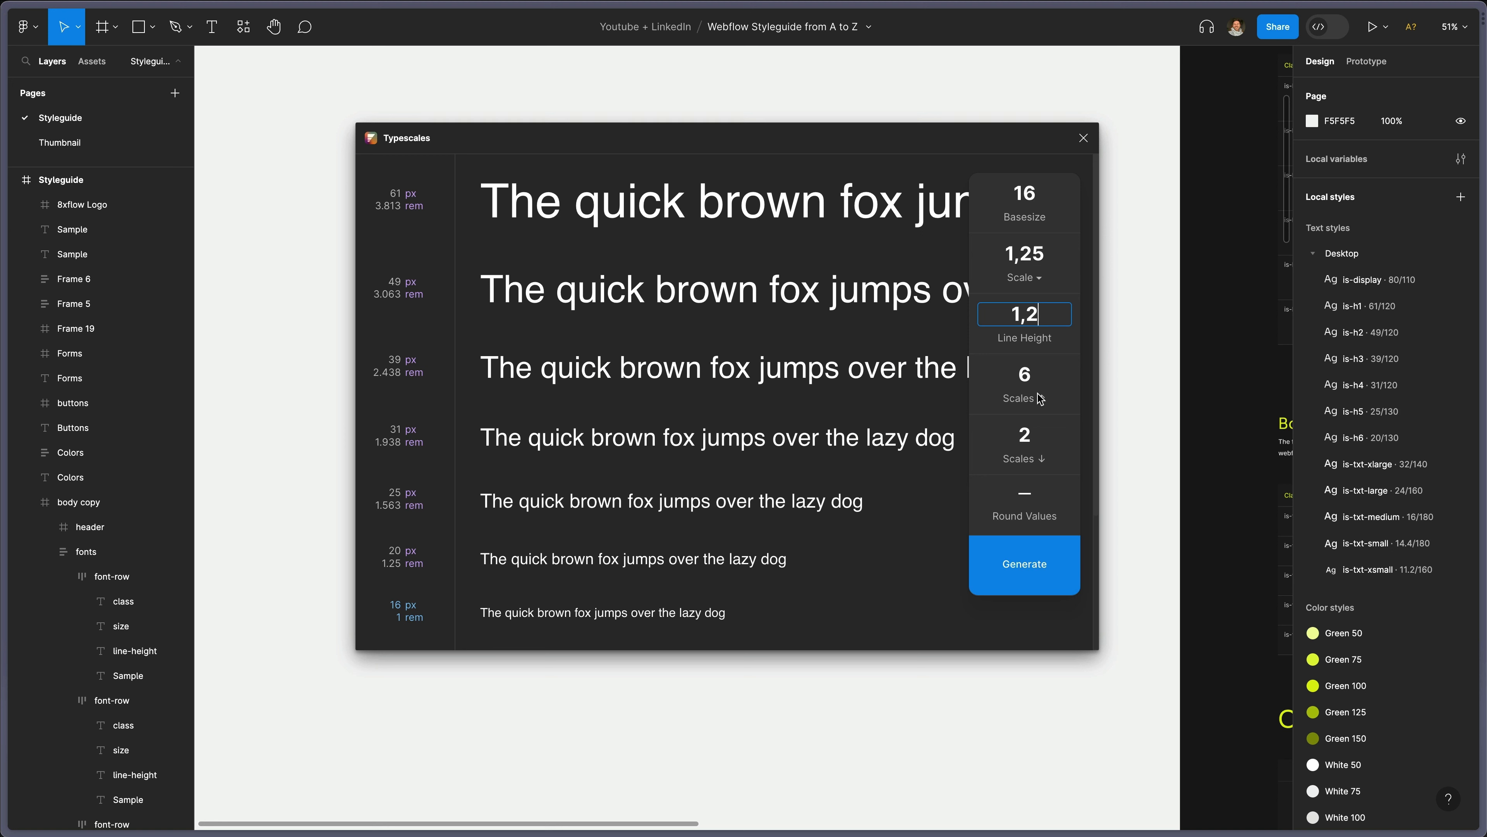
# Review the listed sizes and set the number of downward scales to 0.
pyautogui.click(1029, 378)
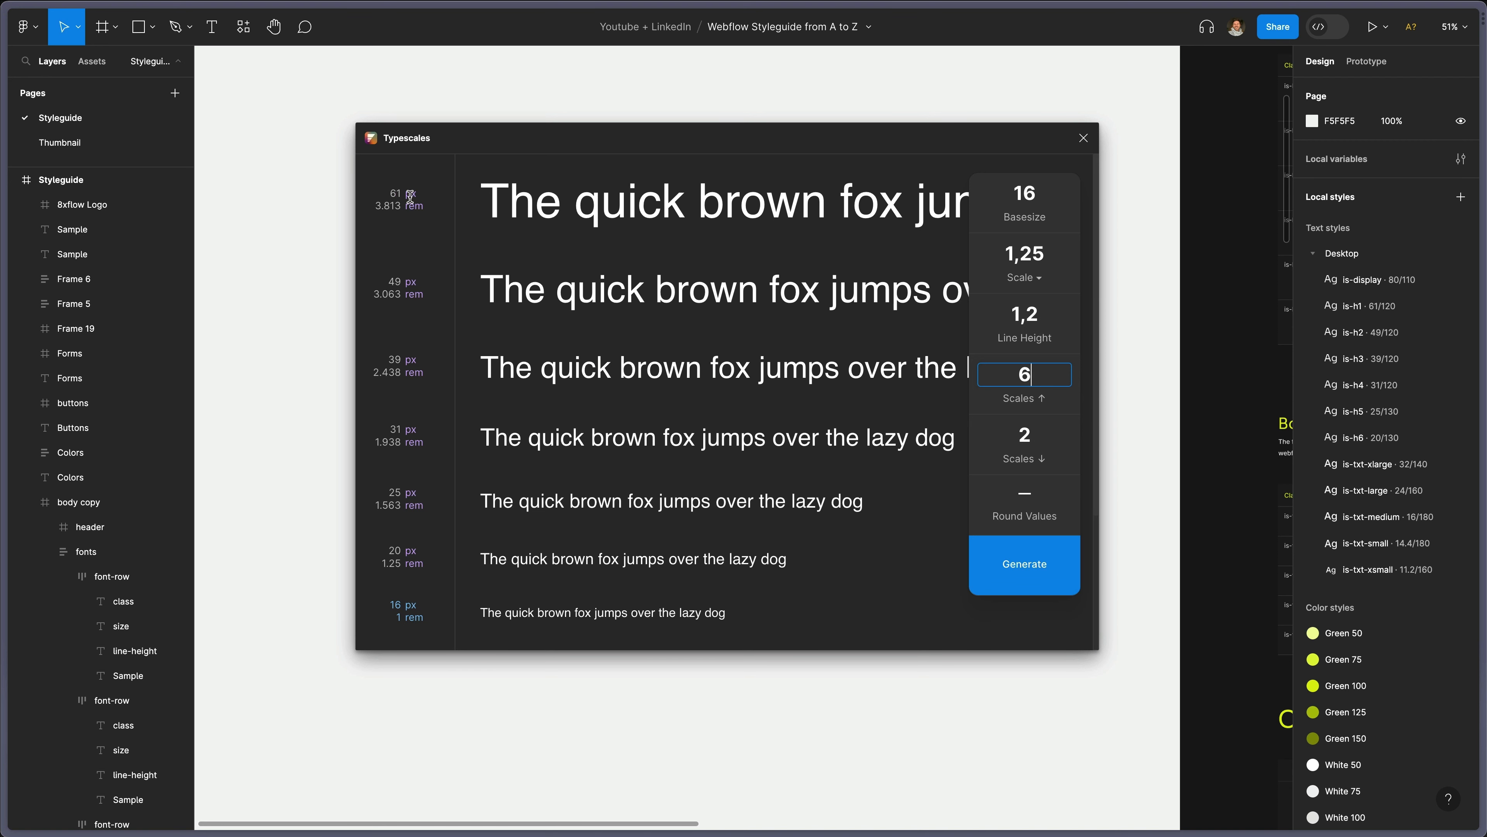
pyautogui.scroll(-3, 759, 416)
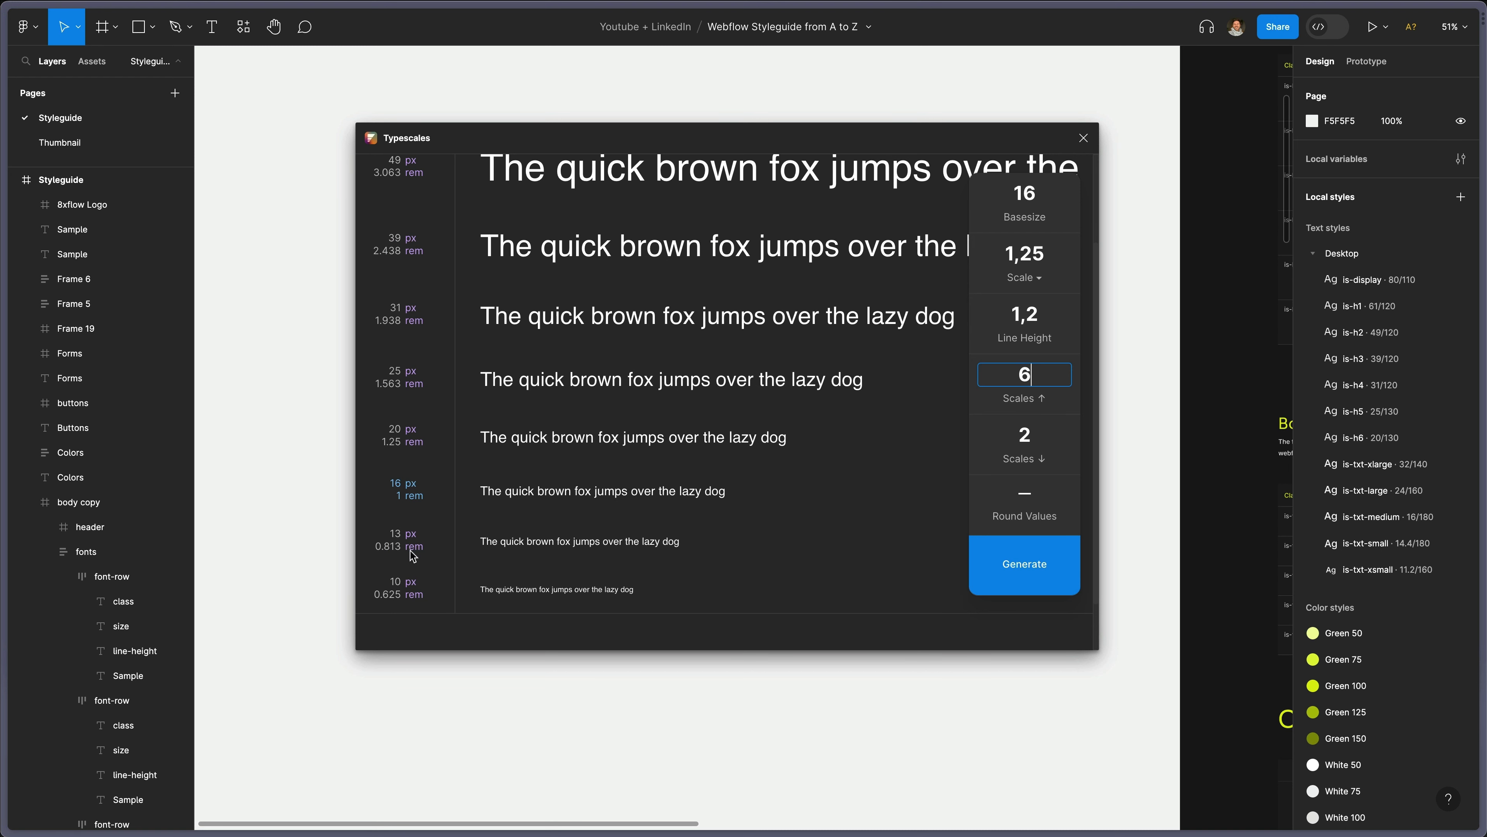
pyautogui.click(1030, 437)
pyautogui.press('BackSpace')
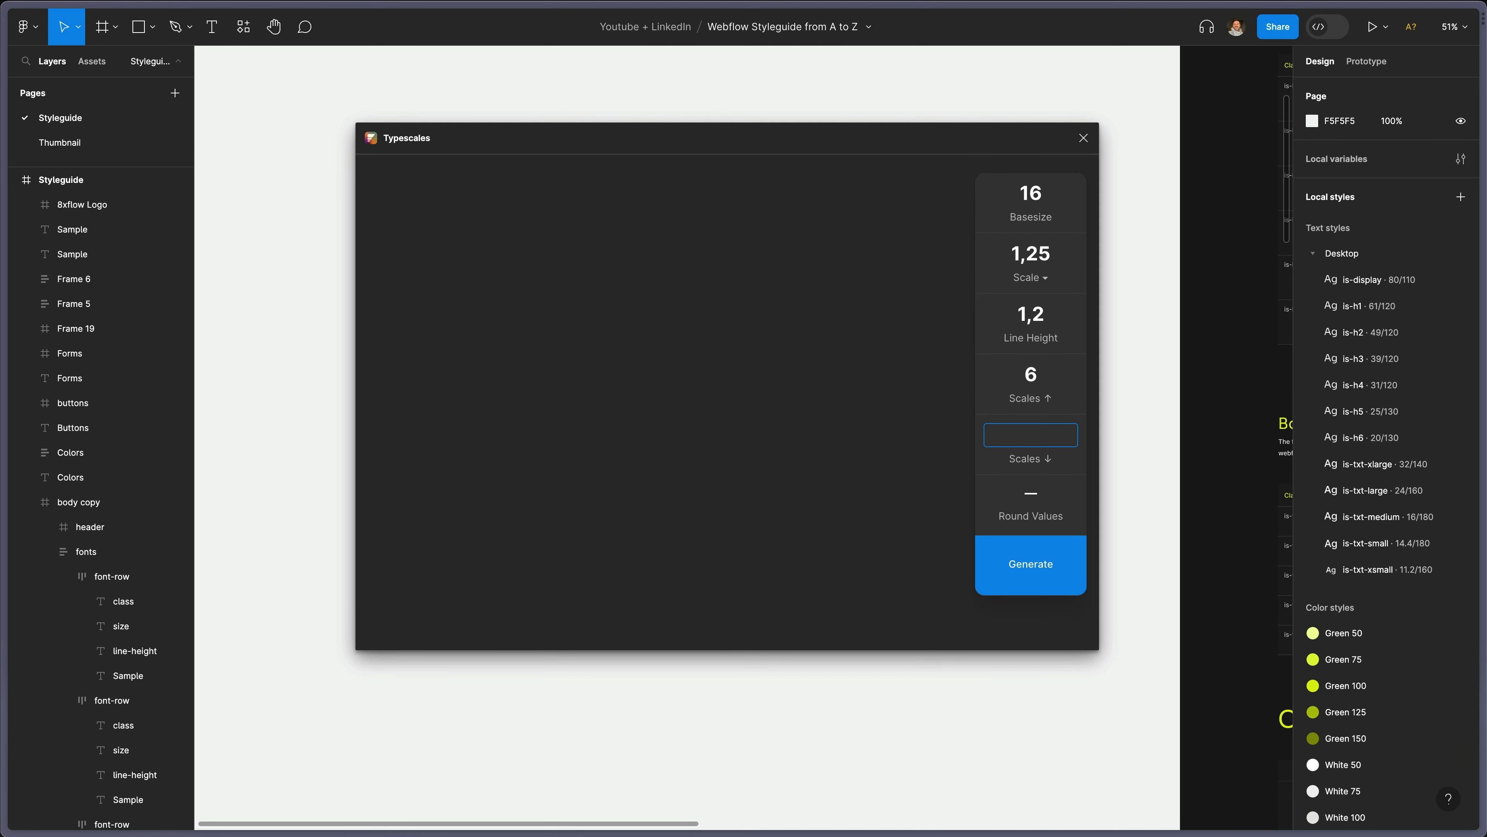
pyautogui.write('0')
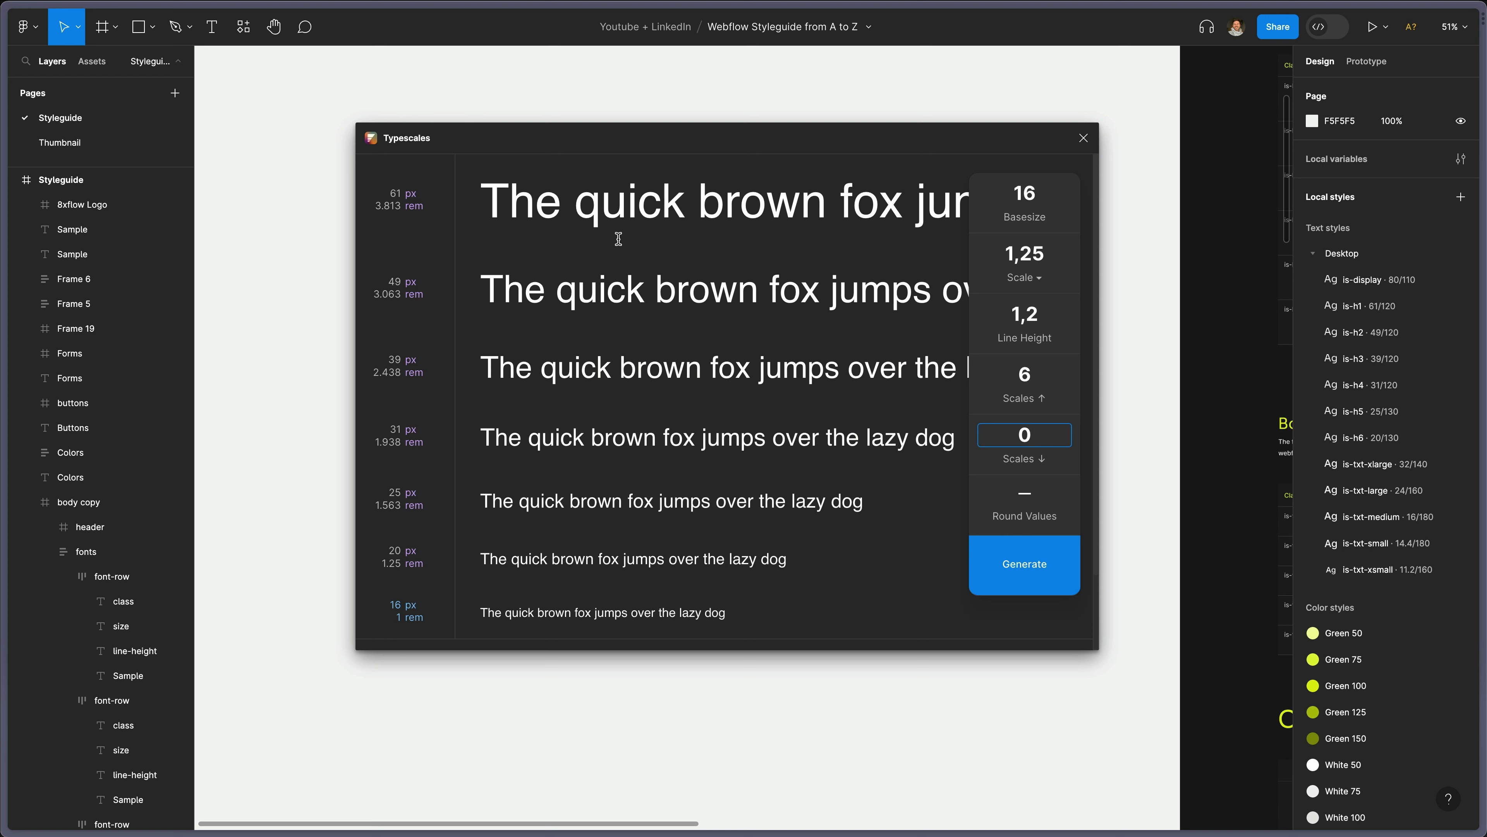
# Generate the type scale frame on the canvas and check its base value and scale labels.
pyautogui.click(1017, 578)
pyautogui.scroll(5, 302, 248)
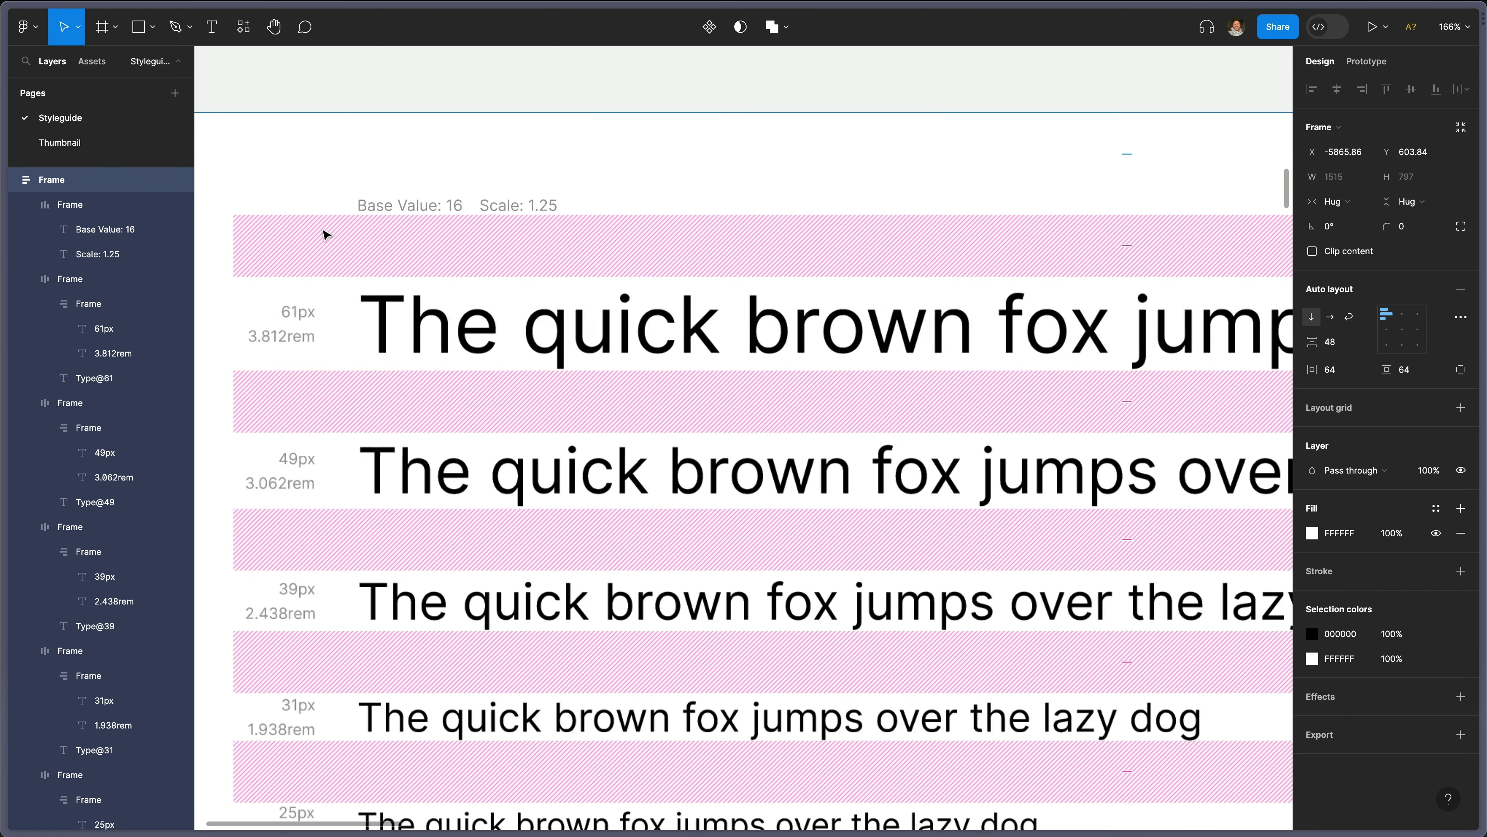
pyautogui.click(456, 212)
pyautogui.press('Escape')
pyautogui.scroll(-5, 543, 218)
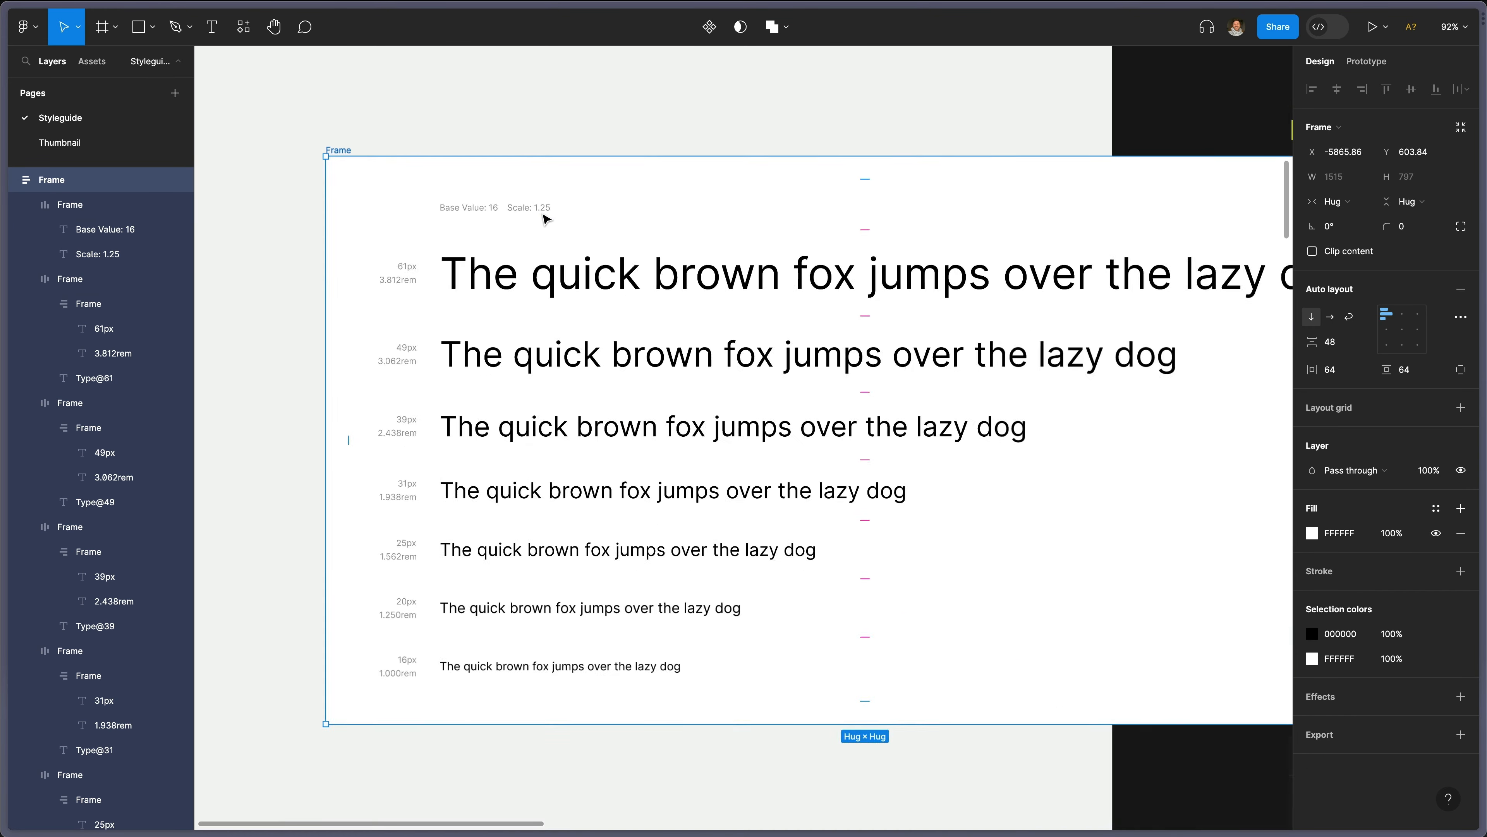
# Move the generated type scale frame away from the styleguide to X -6435, Y 553.
pyautogui.moveTo(614, 200); pyautogui.dragTo(539, 189)
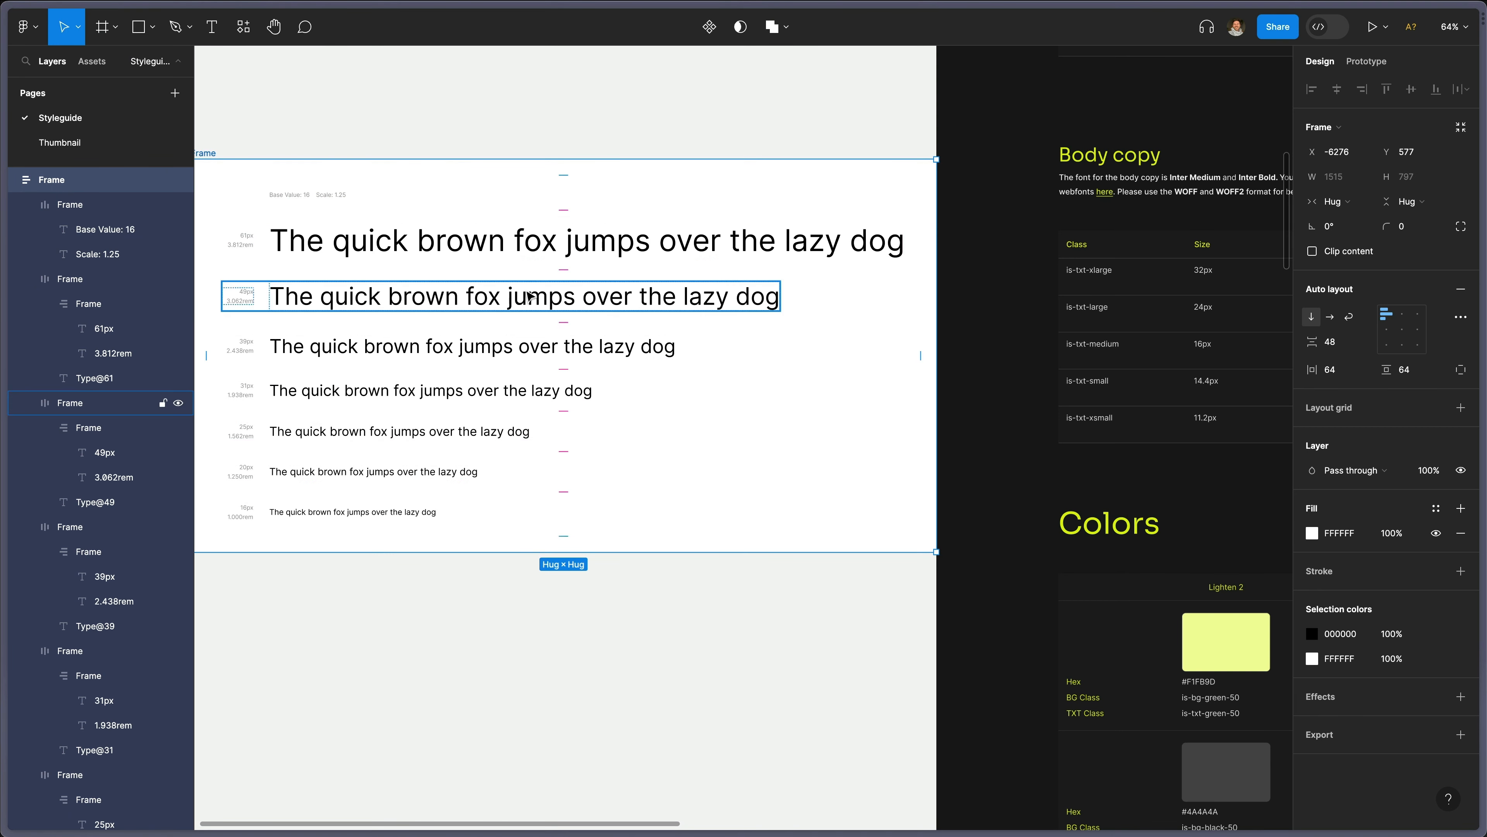
pyautogui.hscroll(2, 530, 297)
pyautogui.hscroll(-5, 530, 297)
pyautogui.scroll(-3, 529, 297)
pyautogui.scroll(3, 530, 297)
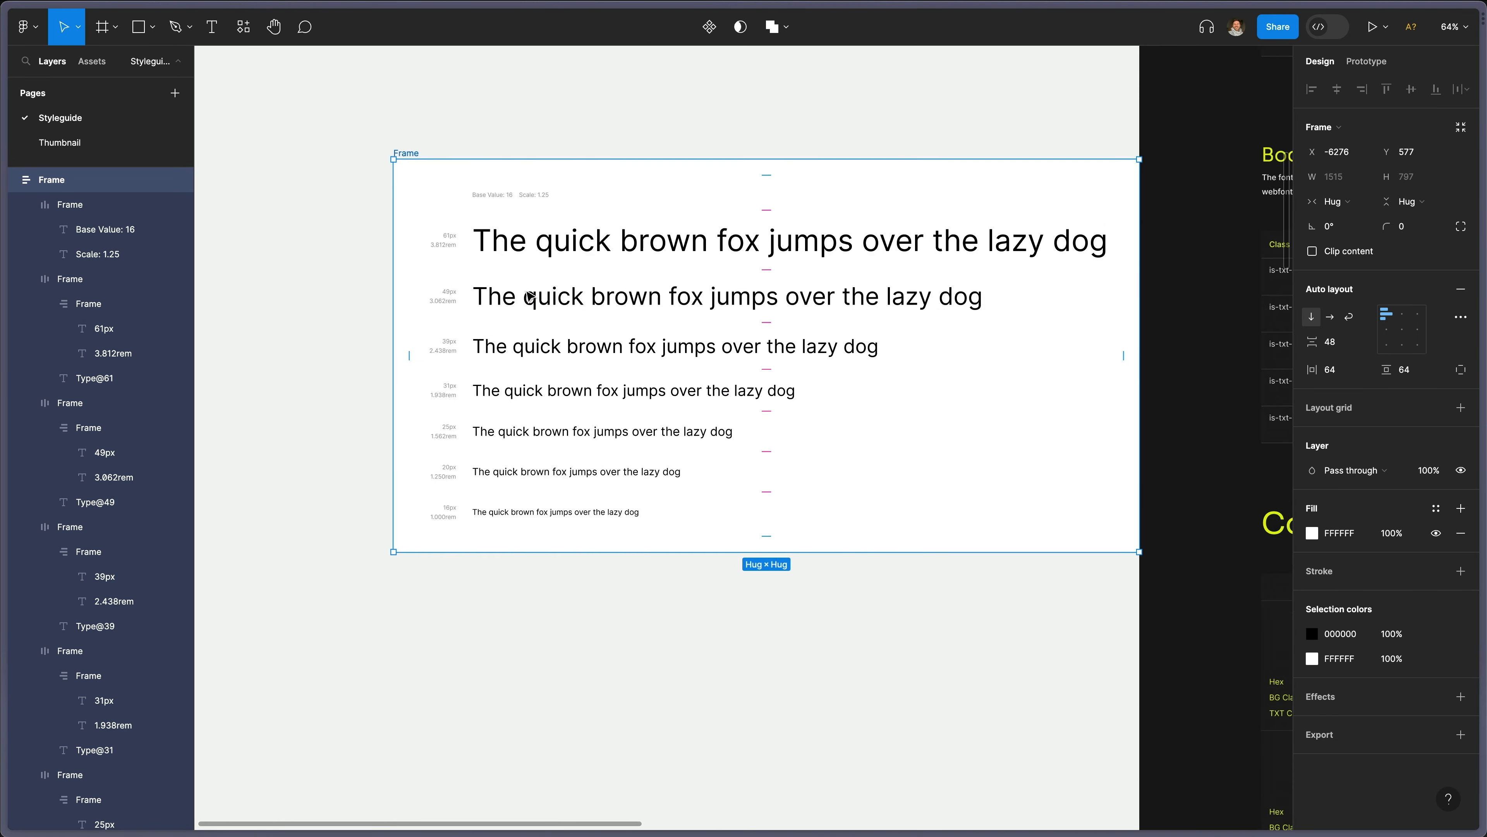
pyautogui.scroll(1, 530, 297)
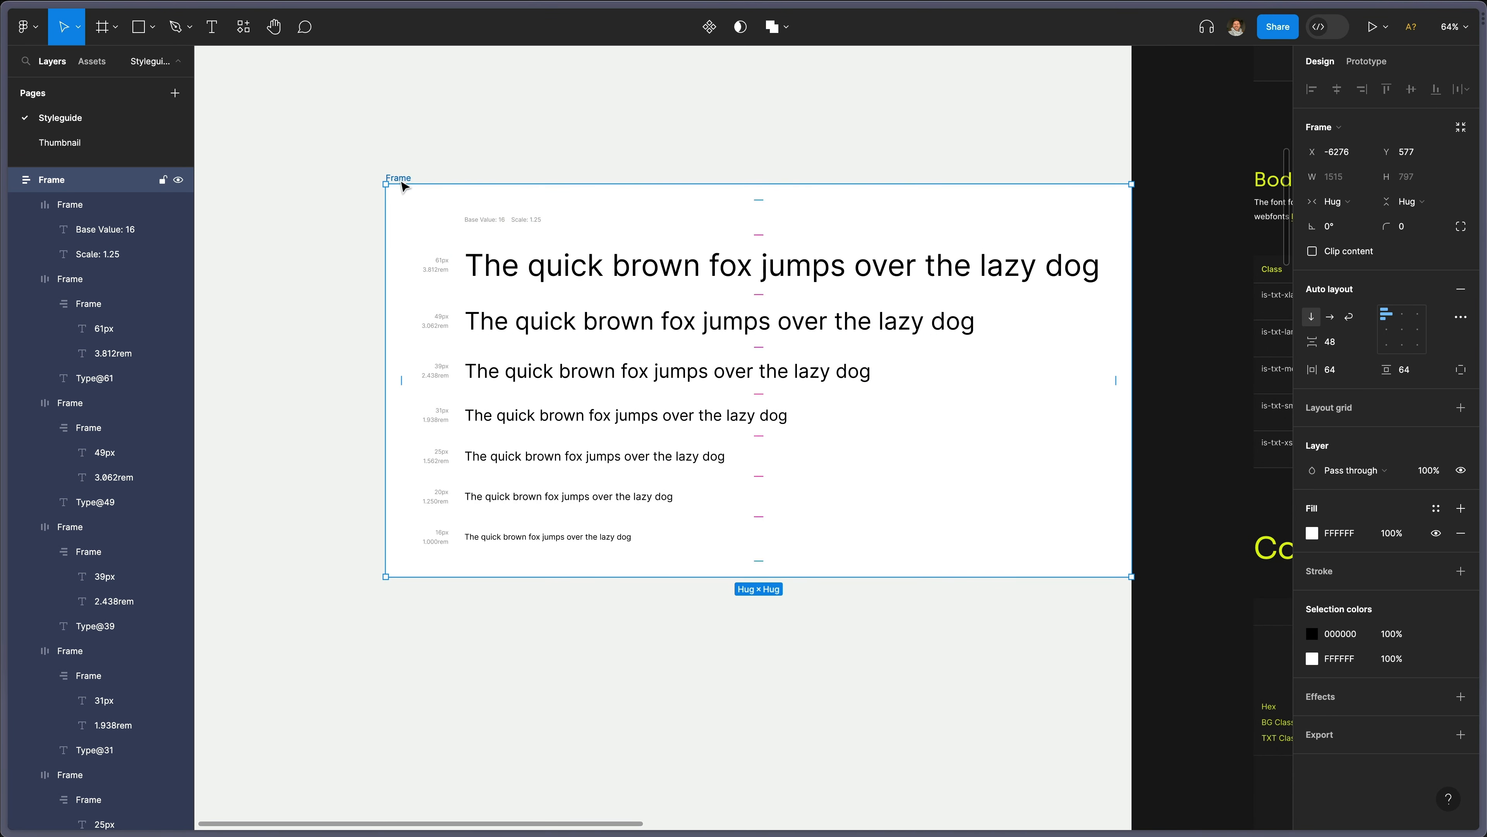
pyautogui.moveTo(403, 186); pyautogui.dragTo(326, 174)
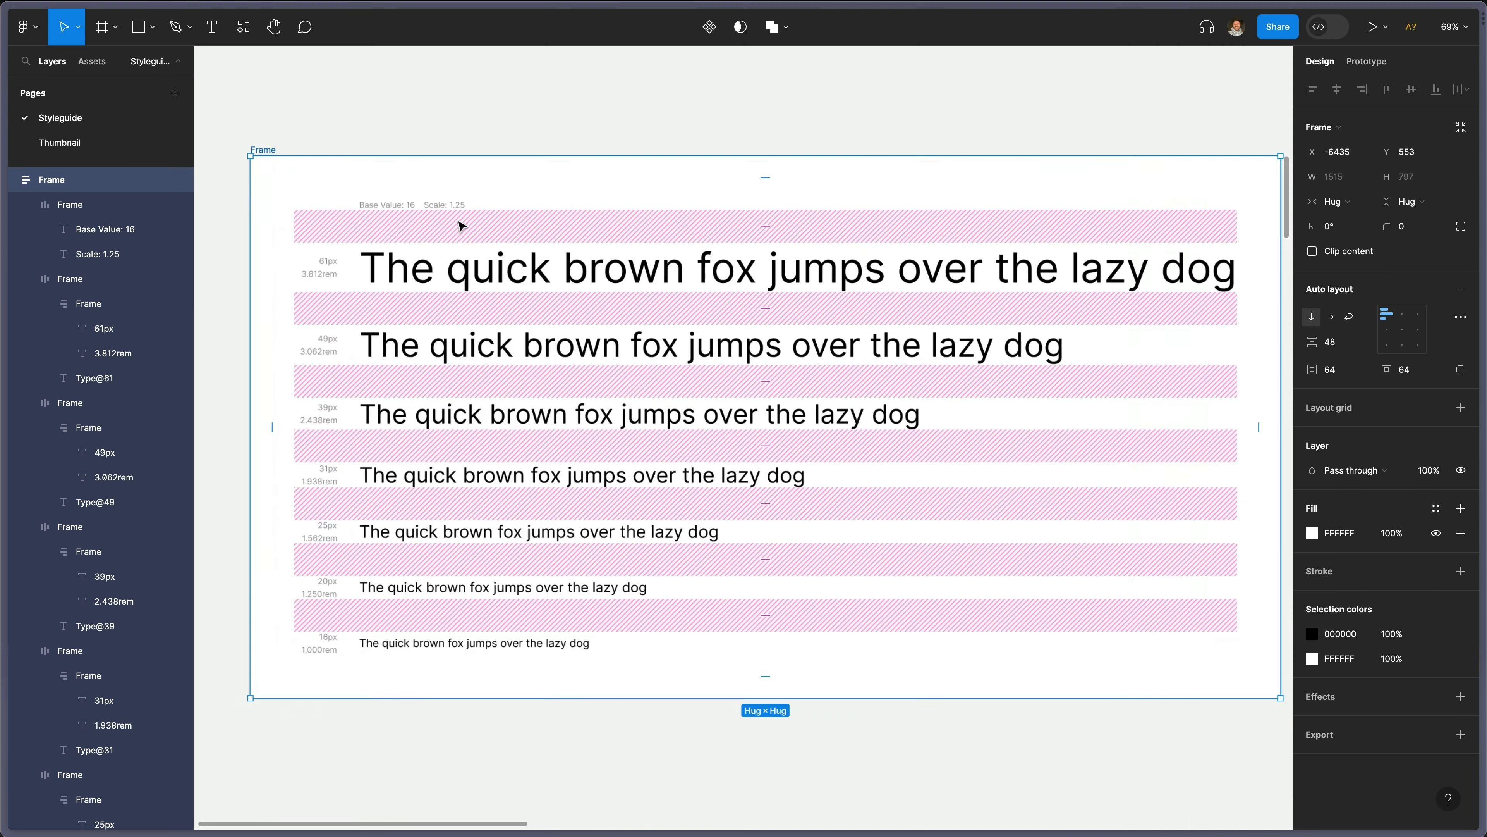
# Examine the generated frame's base value and scale labels and the styleguide's Body copy table.
pyautogui.scroll(5, 468, 222)
pyautogui.click(466, 209)
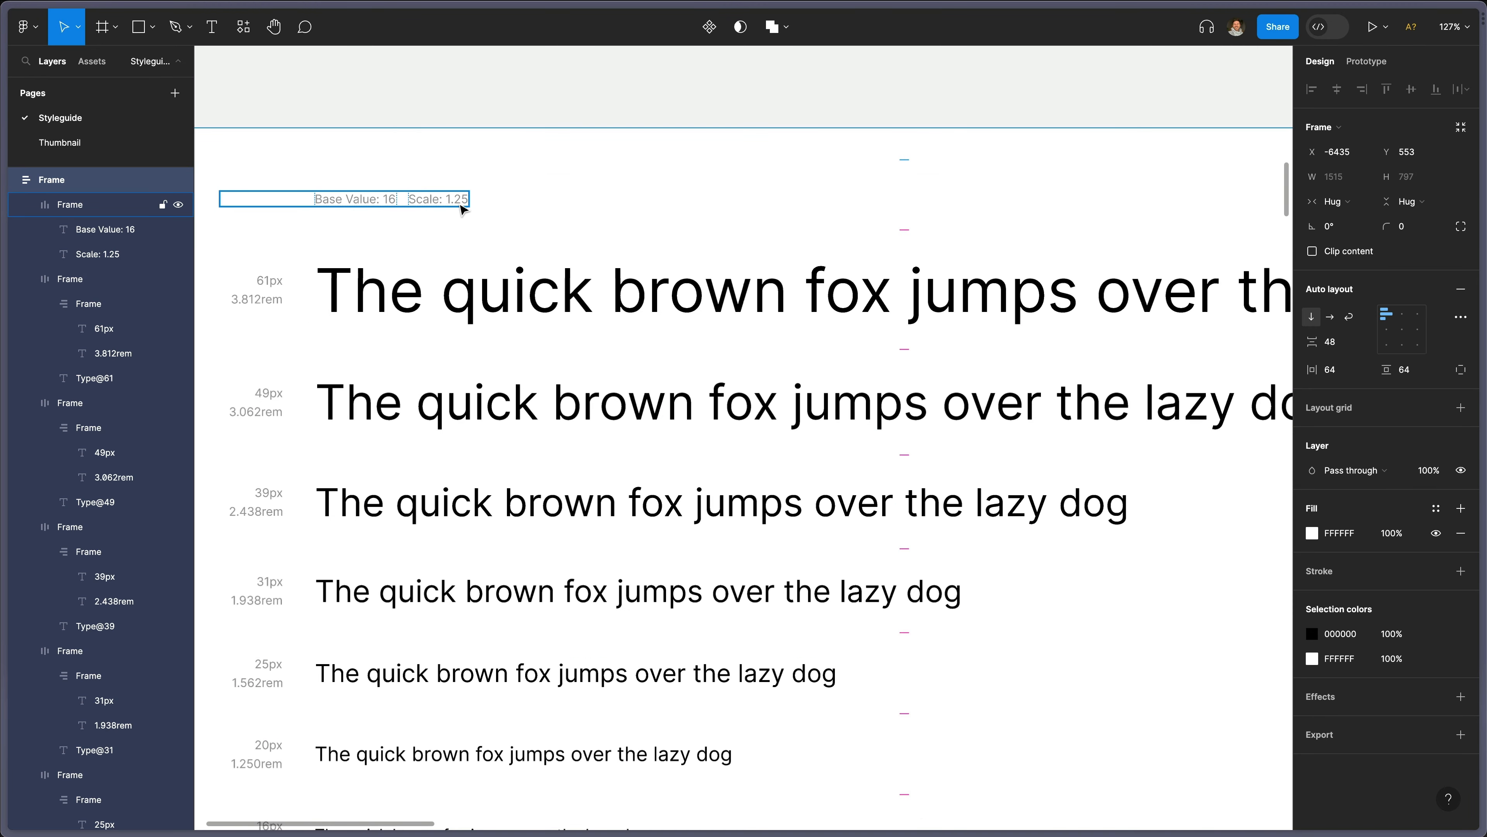
pyautogui.scroll(-4, 463, 209)
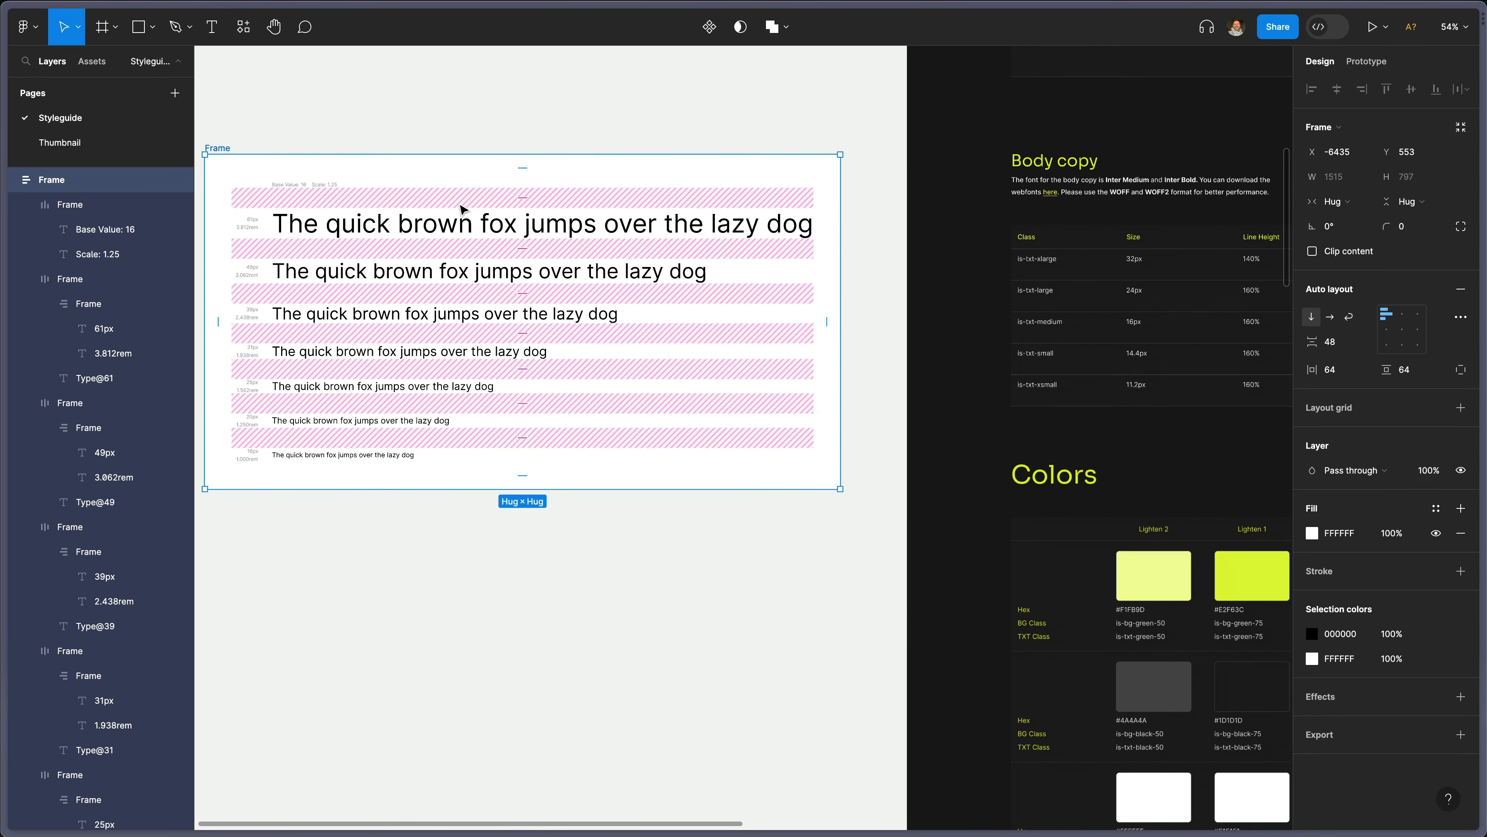
pyautogui.hscroll(5, 463, 209)
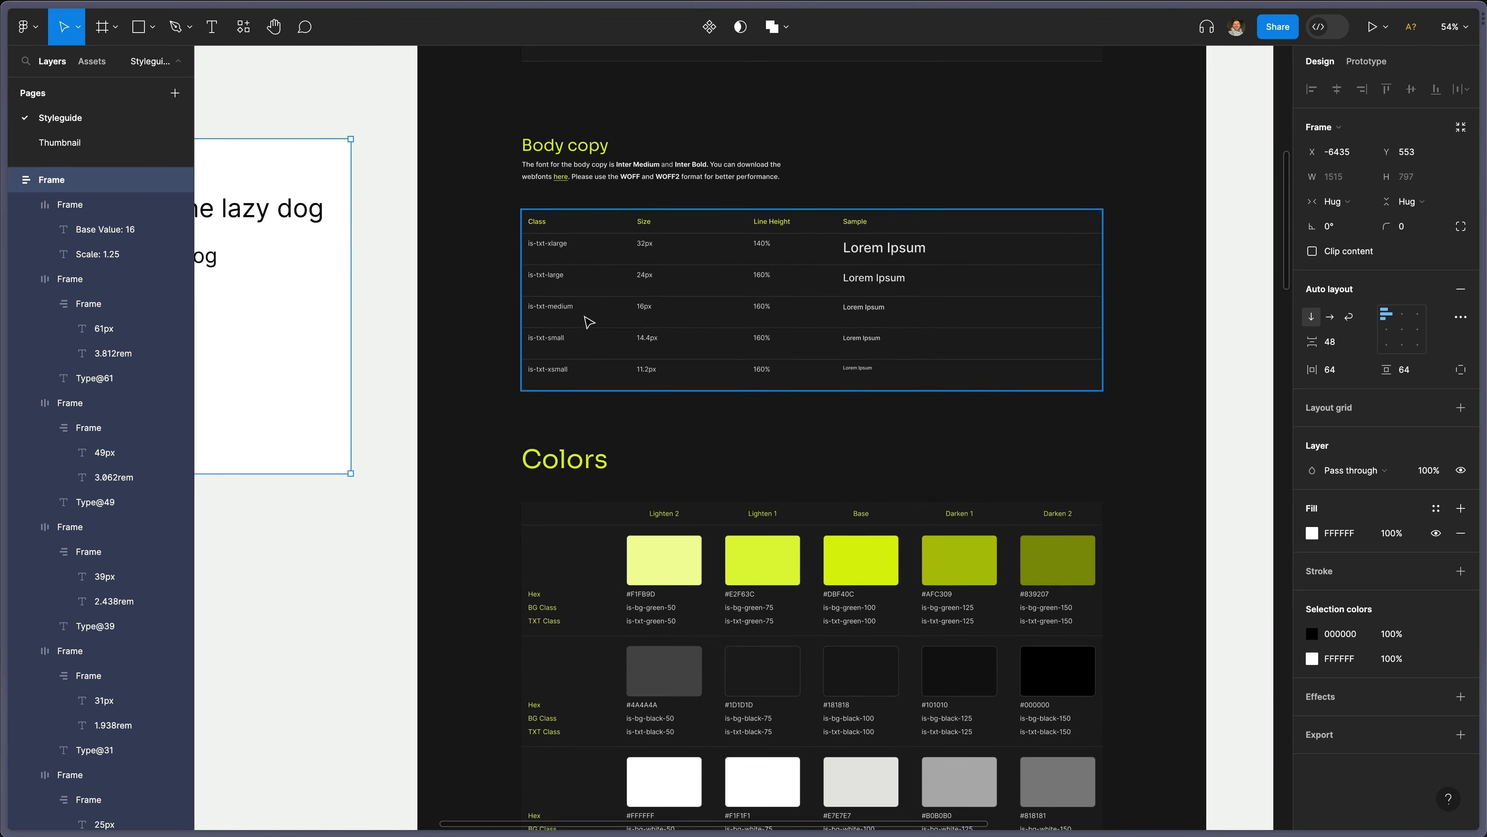
pyautogui.scroll(2, 561, 357)
# Review the styleguide's Colors, Buttons, Forms and Containers sections and select the frame holding the container samples.
pyautogui.scroll(-3, 562, 361)
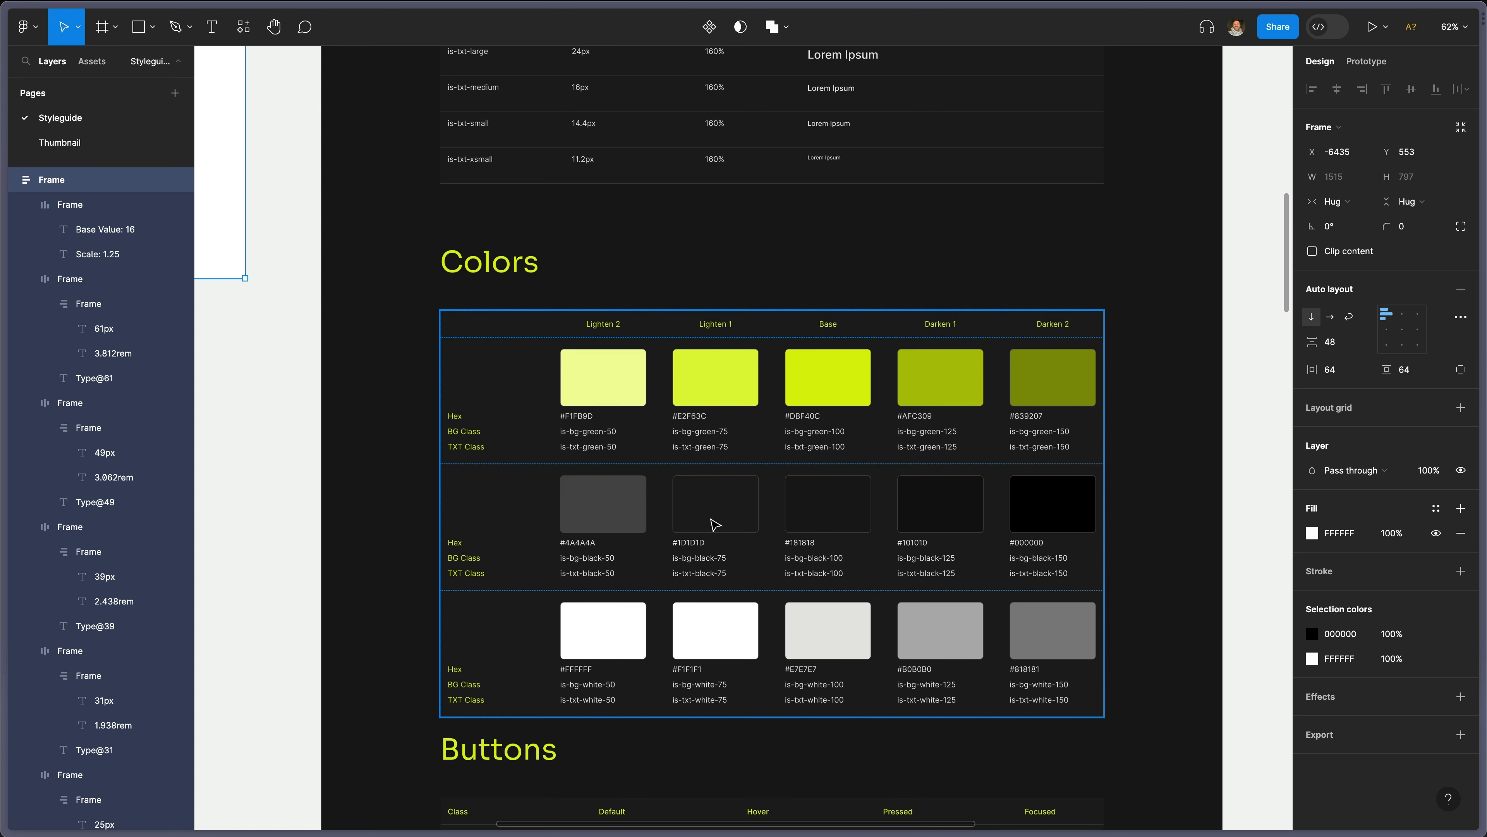
pyautogui.scroll(-2, 826, 525)
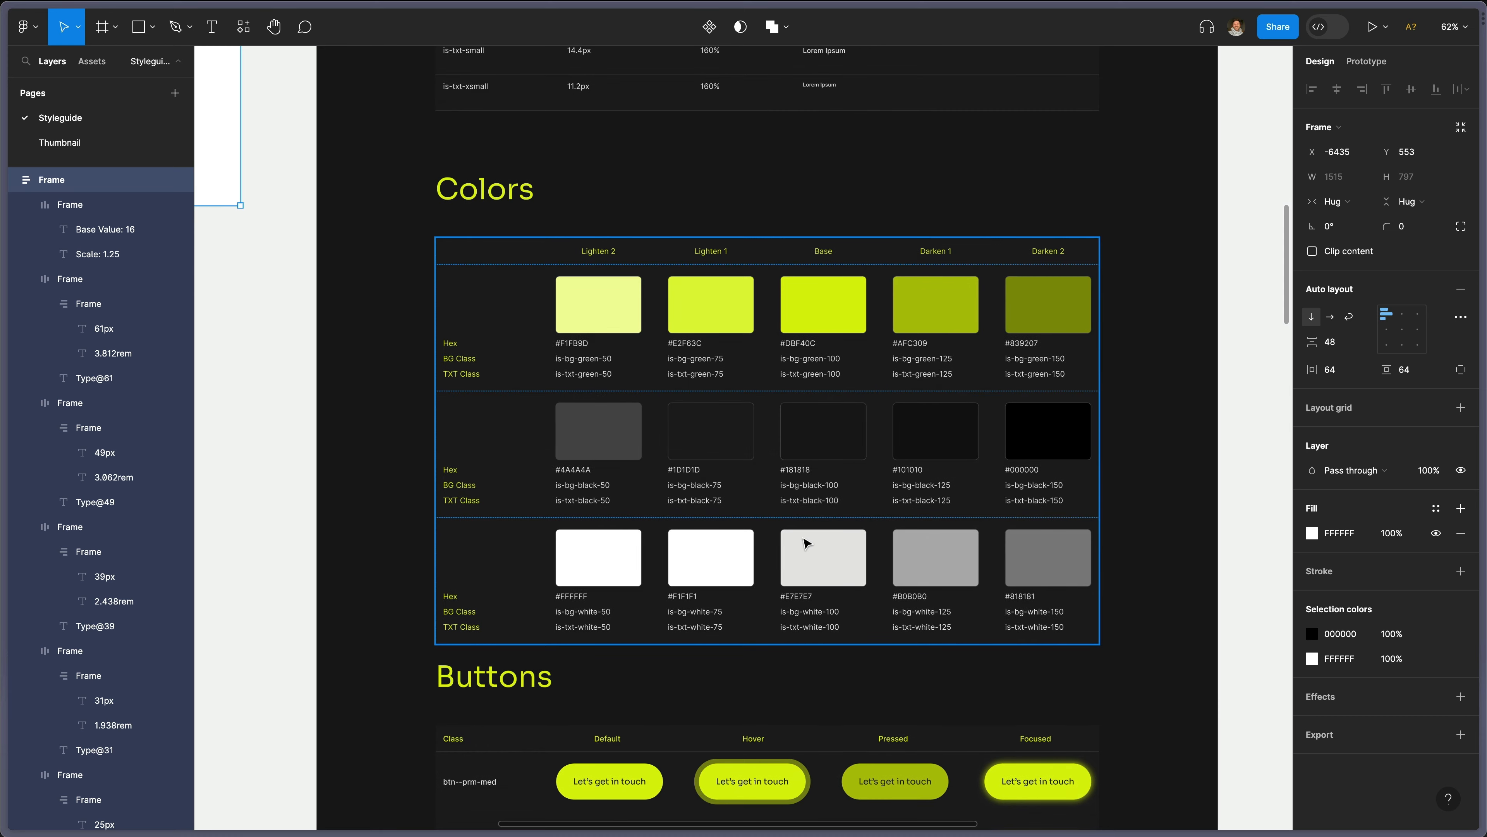
pyautogui.scroll(-10, 803, 543)
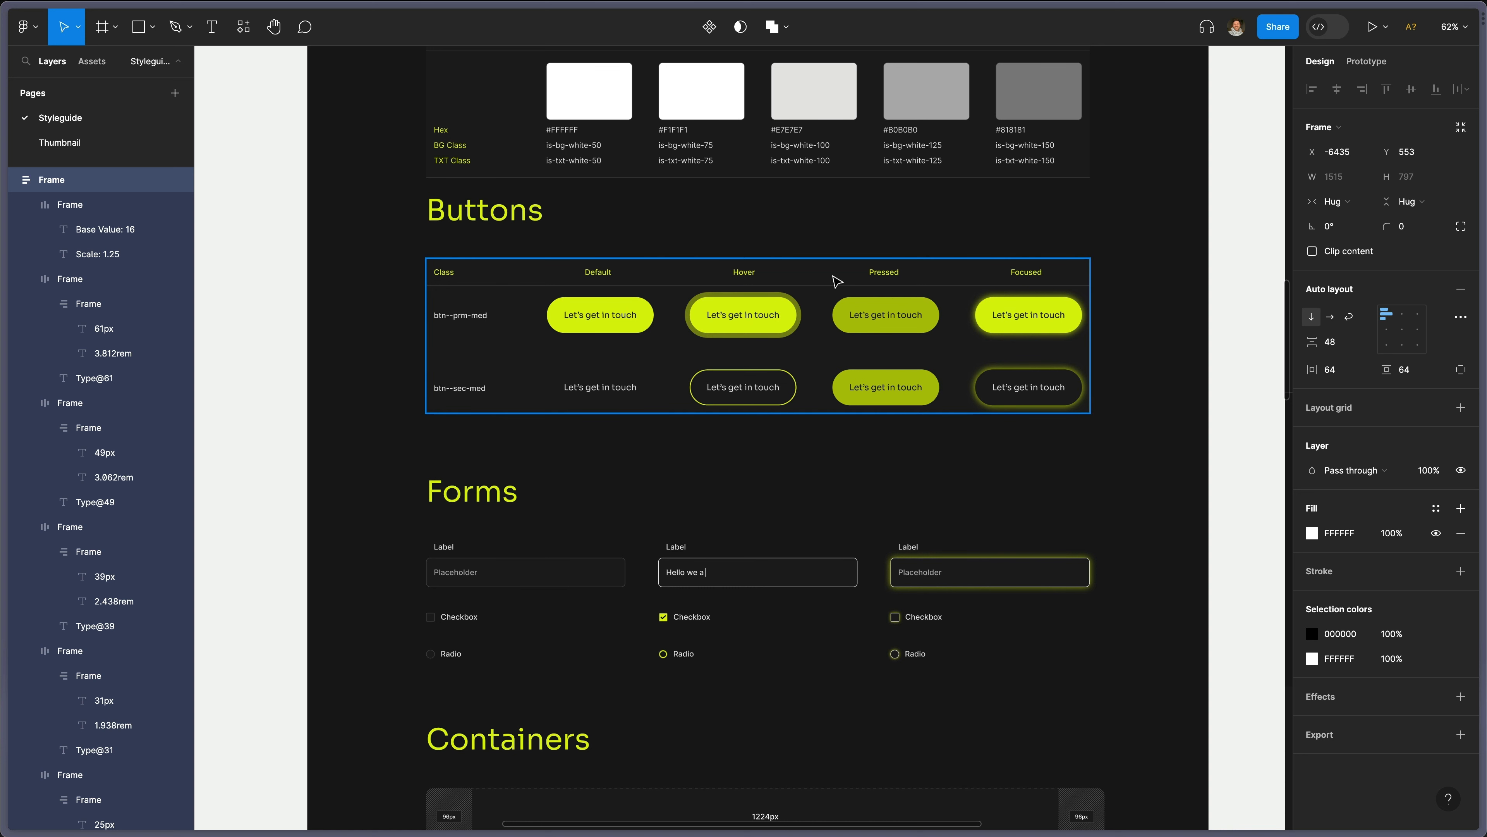
pyautogui.scroll(-3, 1007, 287)
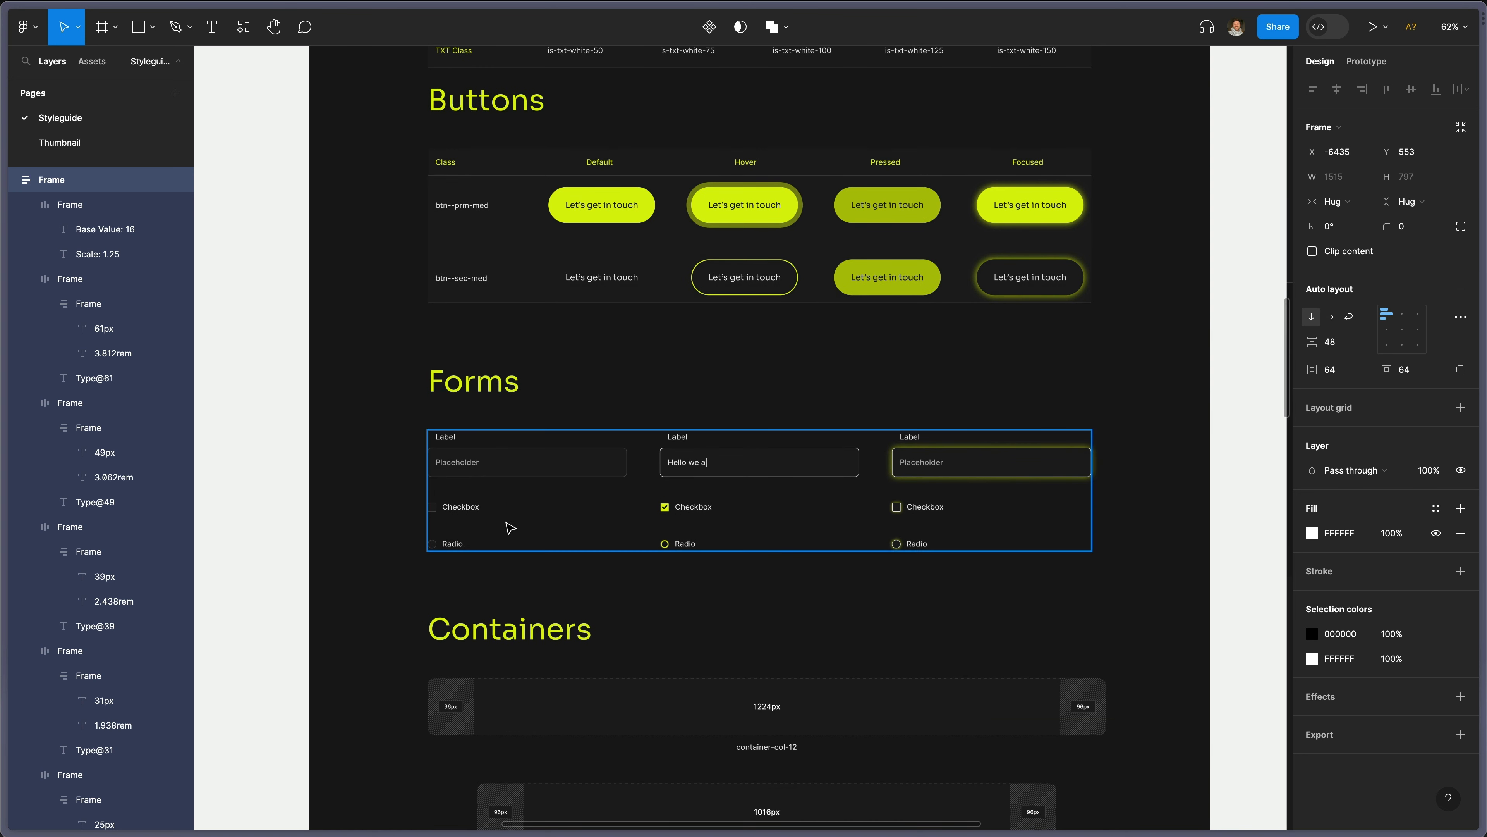
pyautogui.scroll(-3, 770, 370)
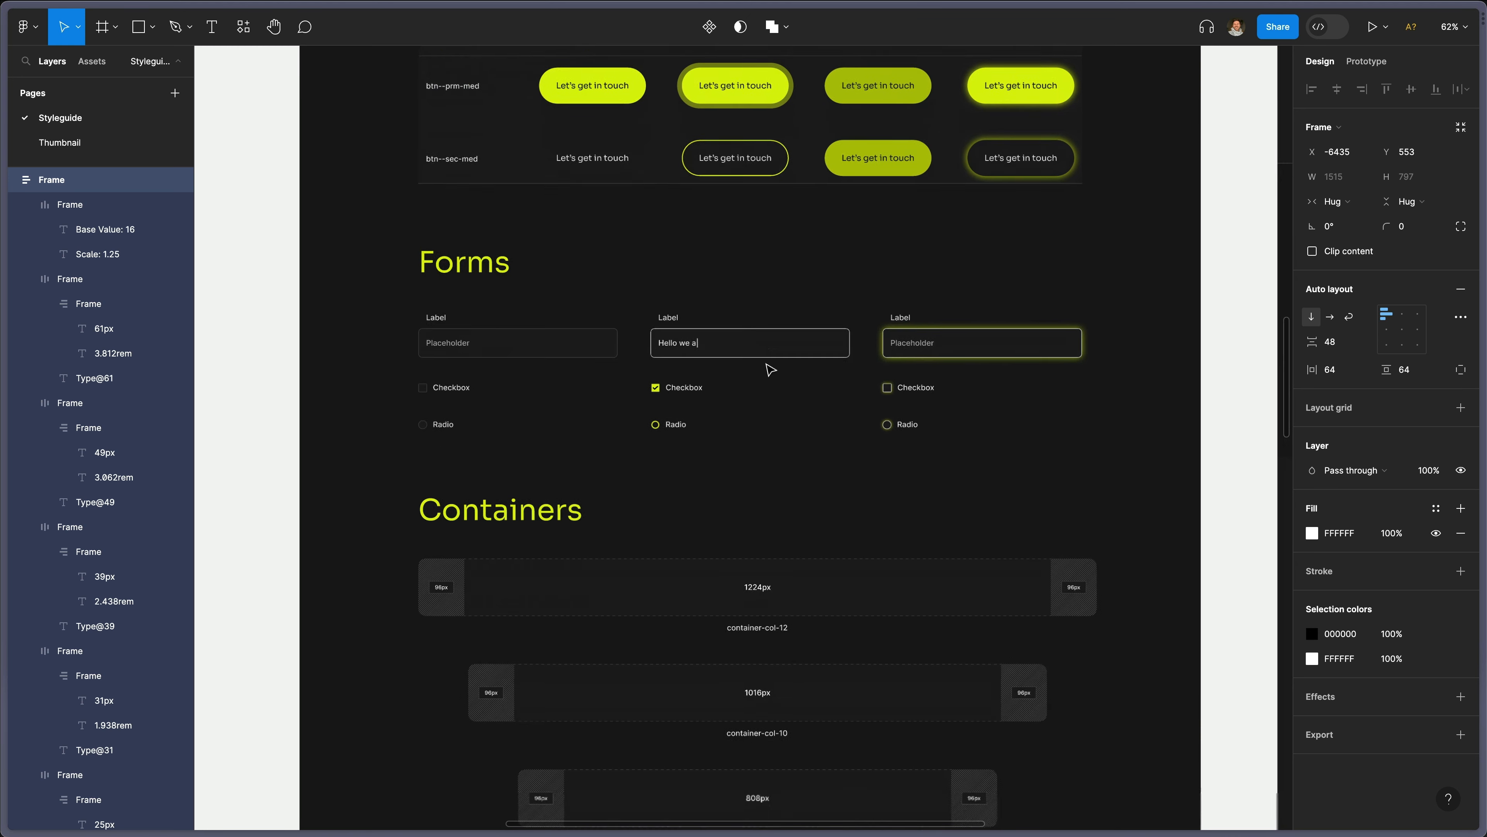
pyautogui.scroll(-3, 771, 369)
pyautogui.scroll(-3, 593, 542)
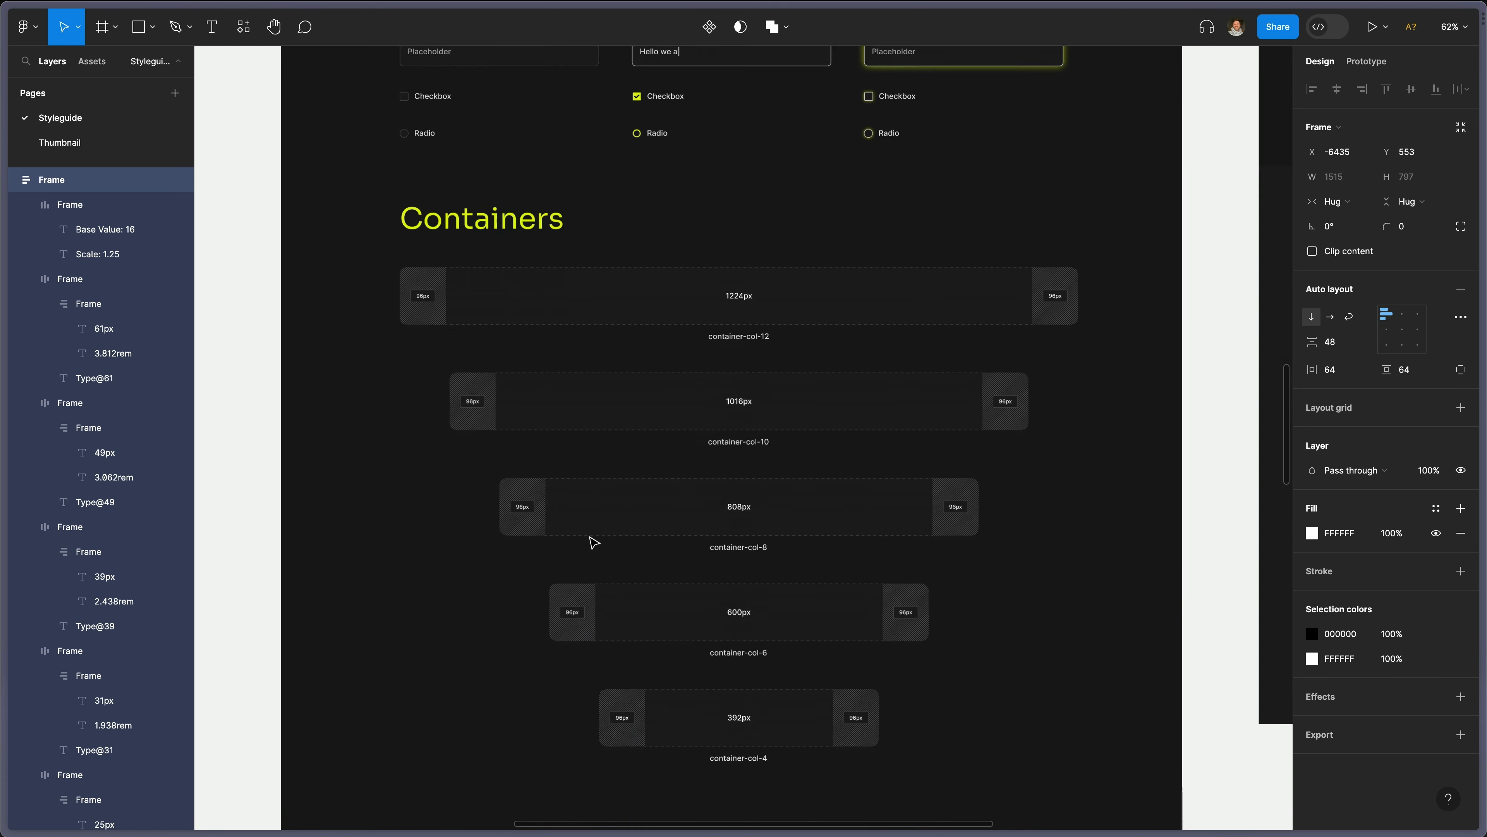
pyautogui.scroll(-2, 592, 542)
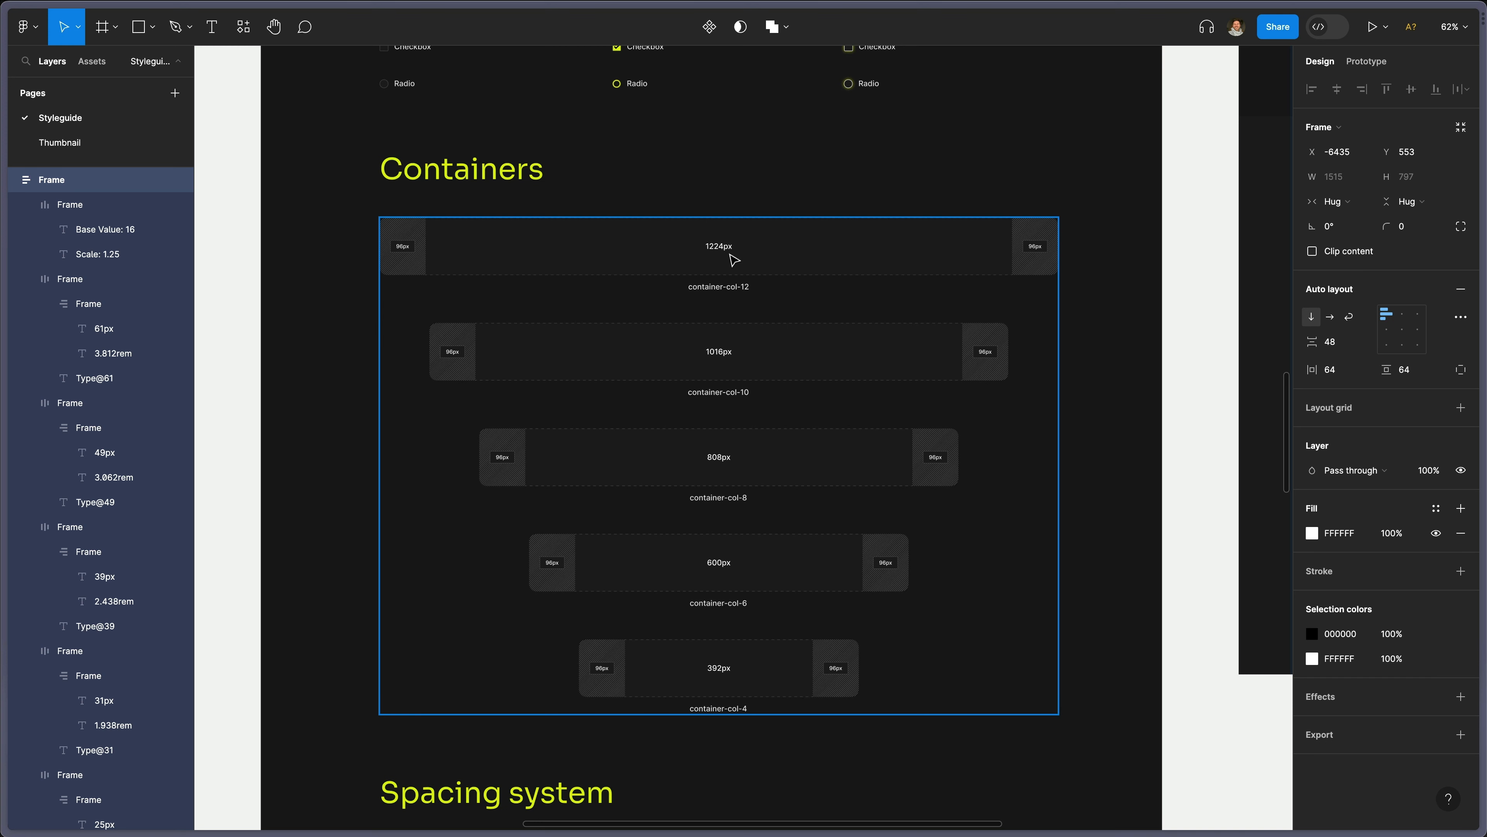
pyautogui.click(626, 277)
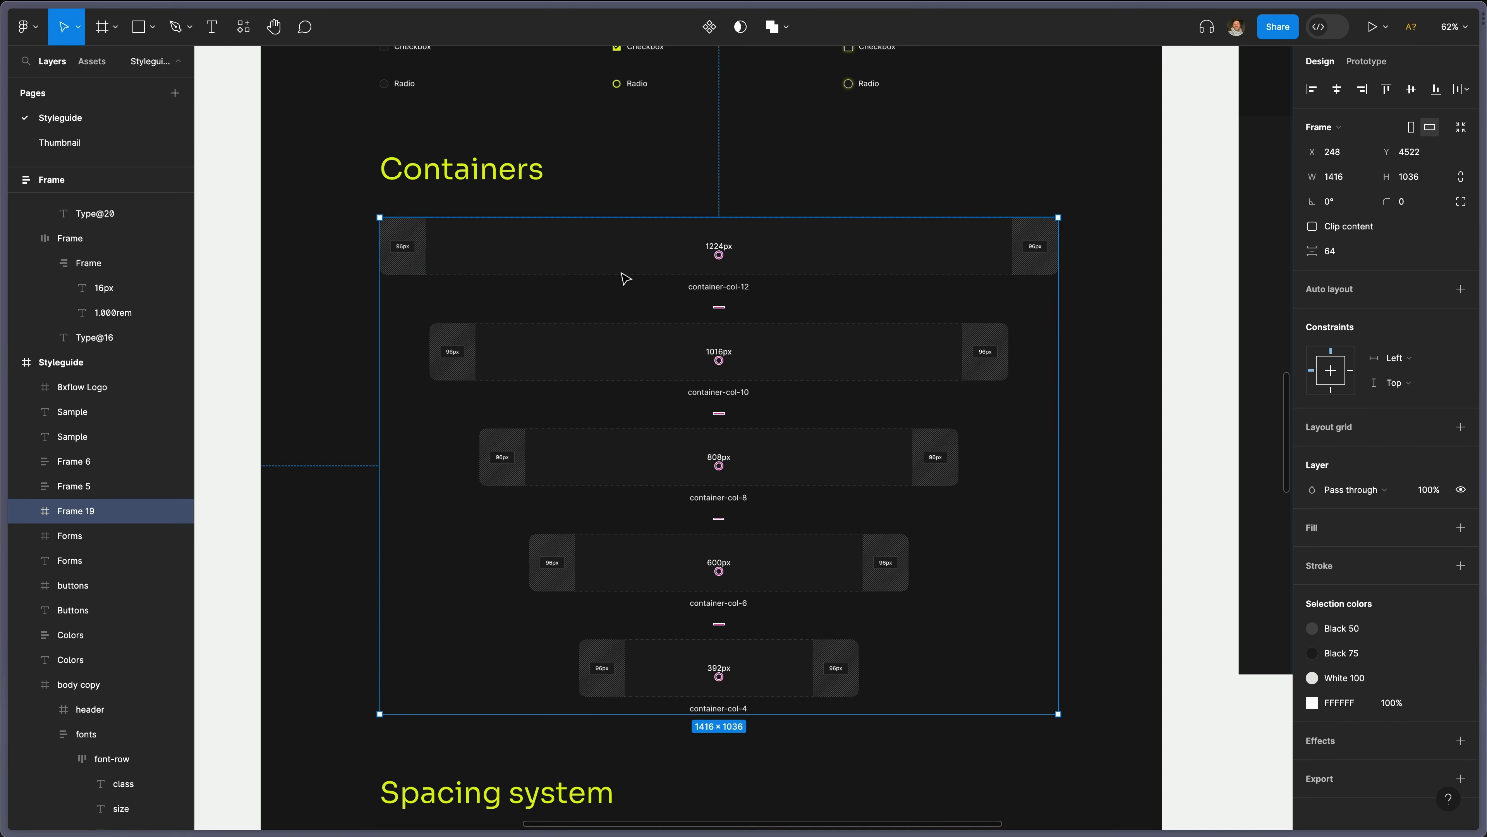
# Examine the widths and side margins of the container samples from container-col-12 down to container-col-4.
pyautogui.scroll(-3, 852, 287)
pyautogui.scroll(3, 853, 287)
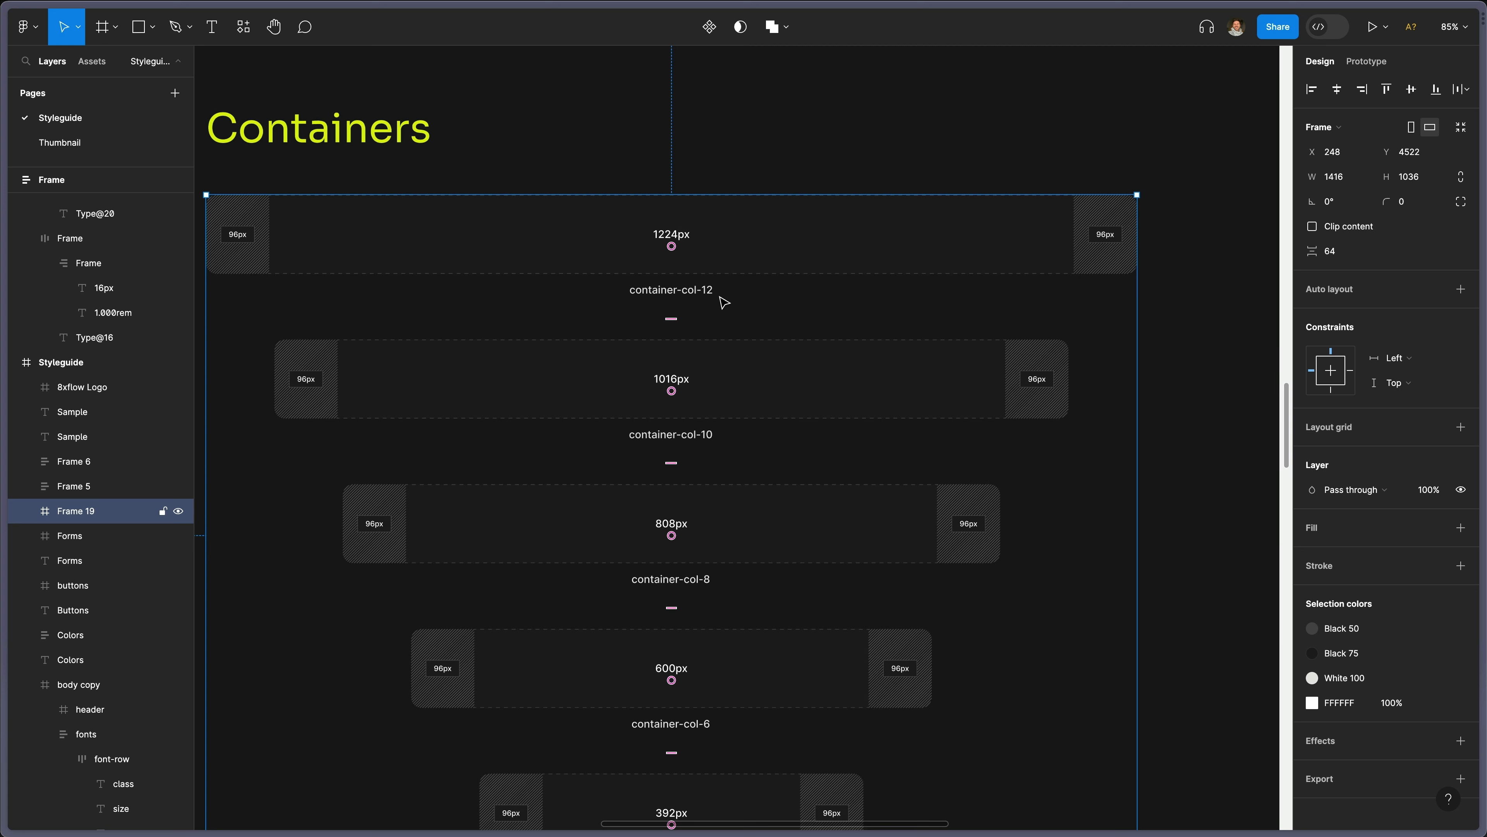
pyautogui.scroll(-1, 731, 591)
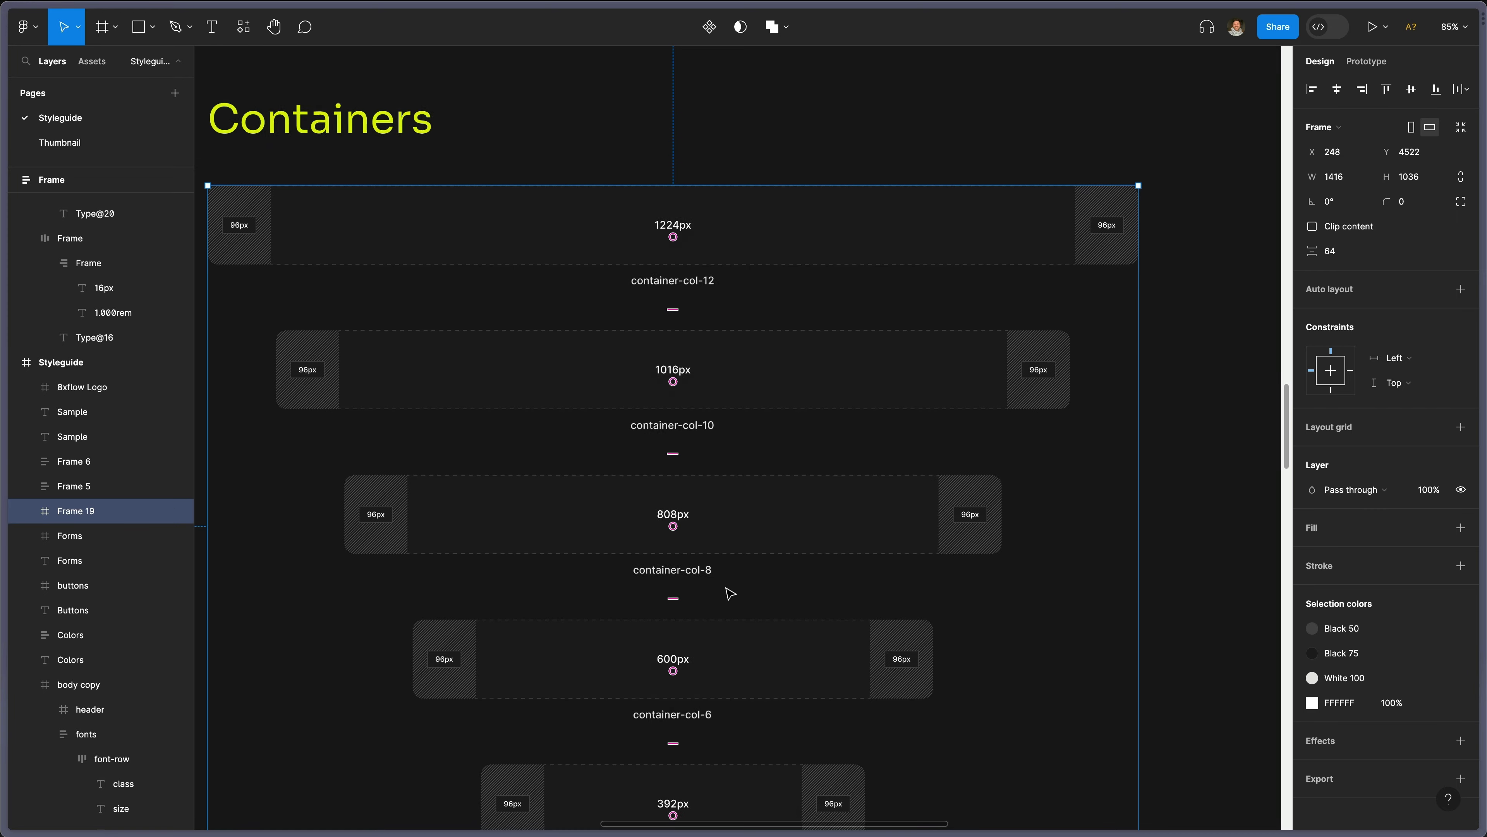
pyautogui.scroll(-2, 726, 588)
pyautogui.scroll(-1, 715, 635)
pyautogui.scroll(-2, 714, 635)
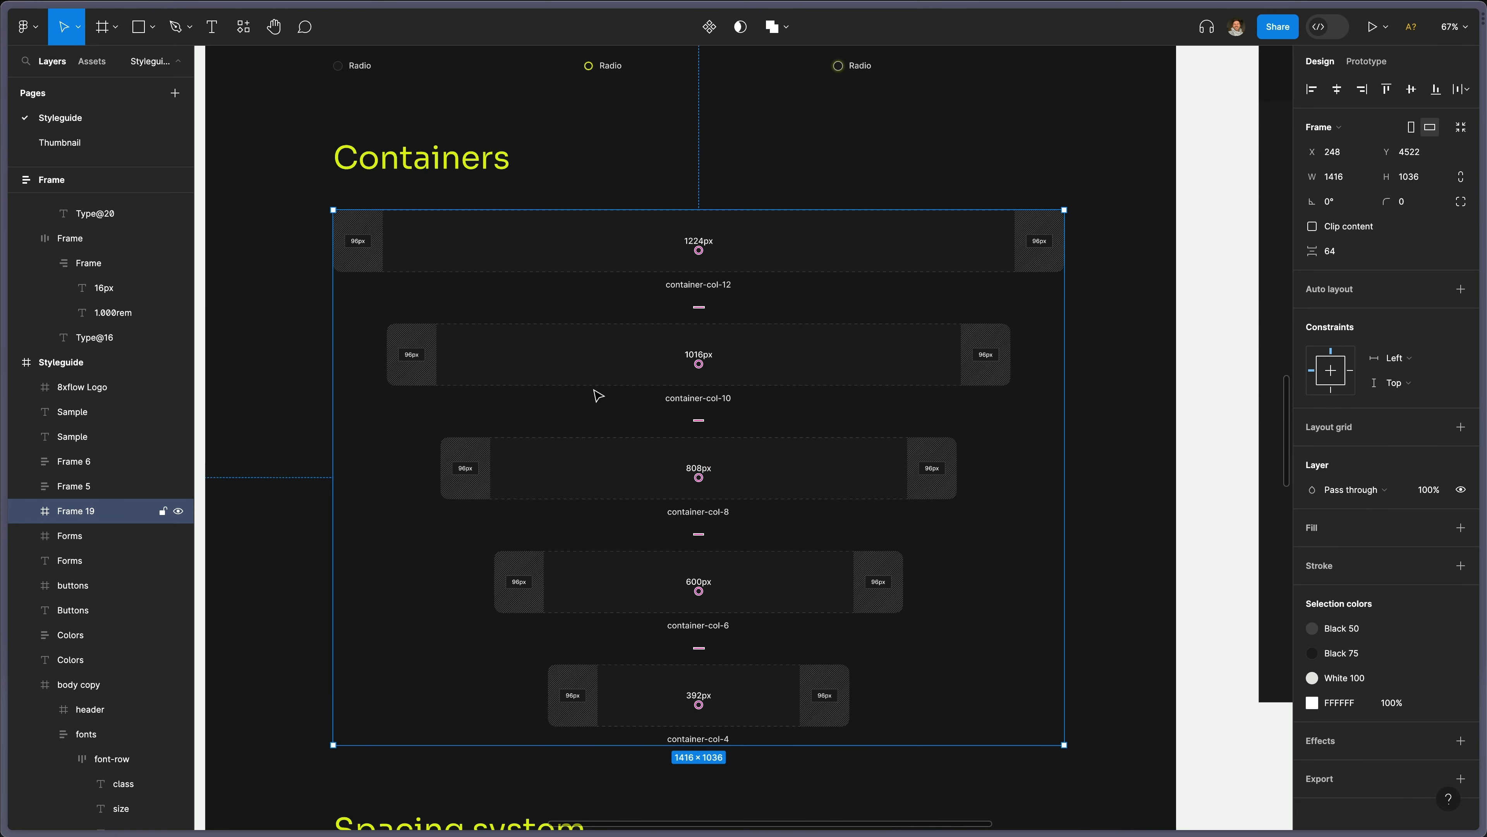
pyautogui.scroll(-3, 598, 396)
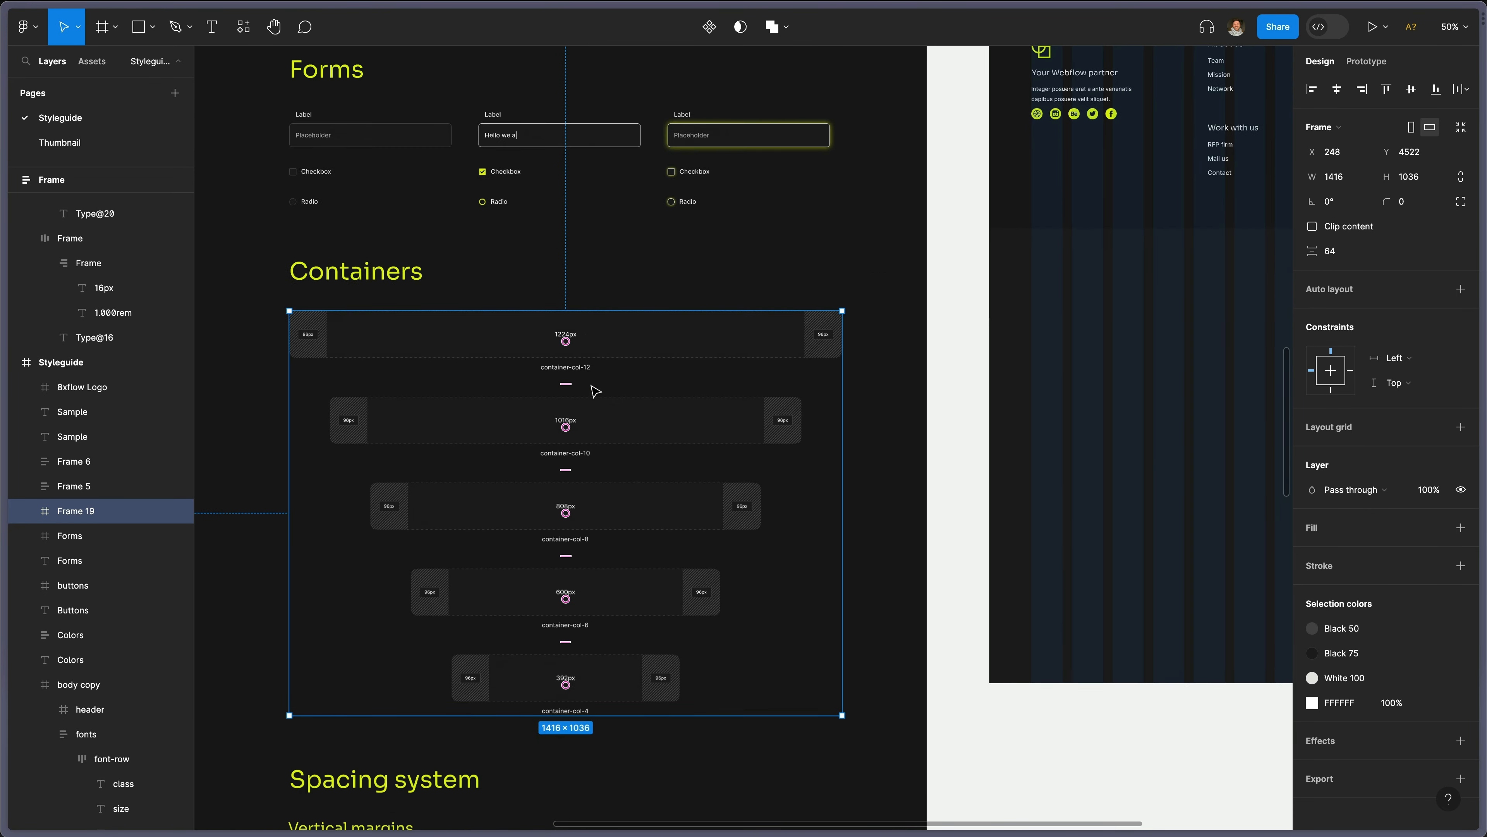
# Select the Desktop - 1440px frame and examine its column grid down to the empty area below the footer.
pyautogui.hscroll(6, 595, 390)
pyautogui.click(763, 433)
pyautogui.scroll(10, 763, 433)
pyautogui.scroll(-9, 763, 433)
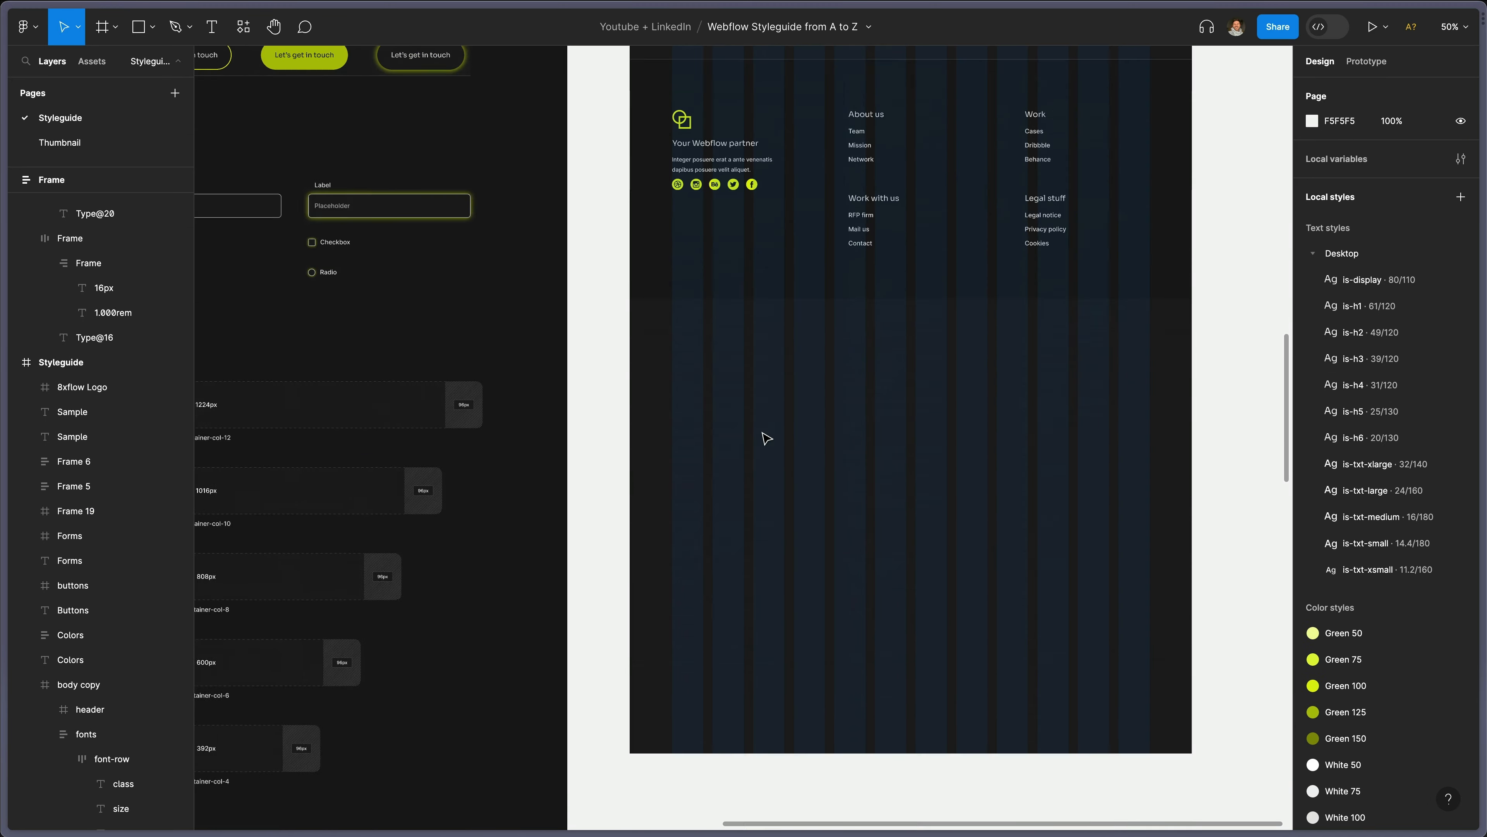
pyautogui.scroll(15, 762, 438)
pyautogui.hscroll(2, 614, 364)
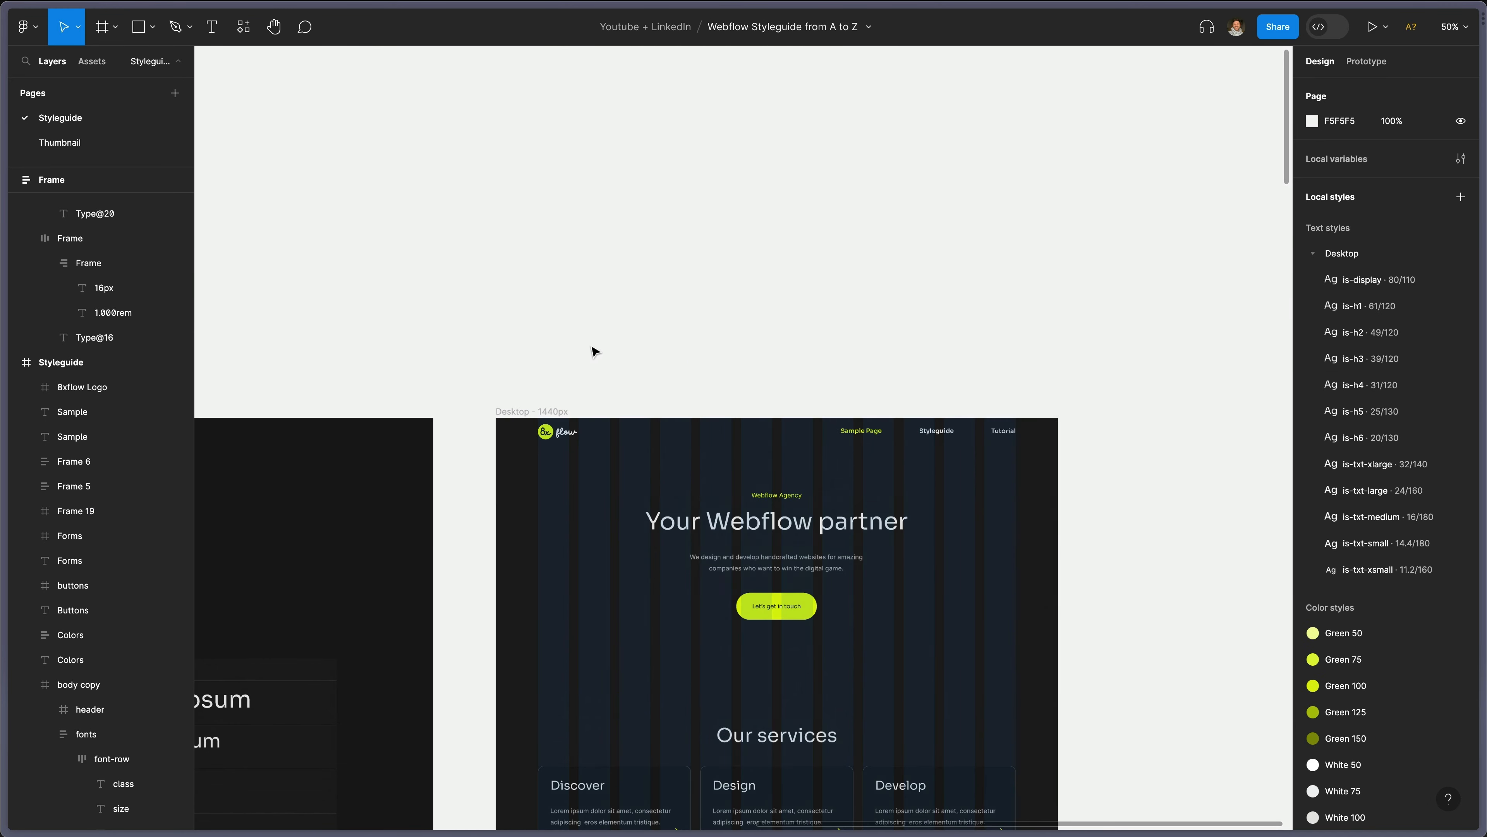
pyautogui.click(540, 411)
pyautogui.scroll(-15, 551, 417)
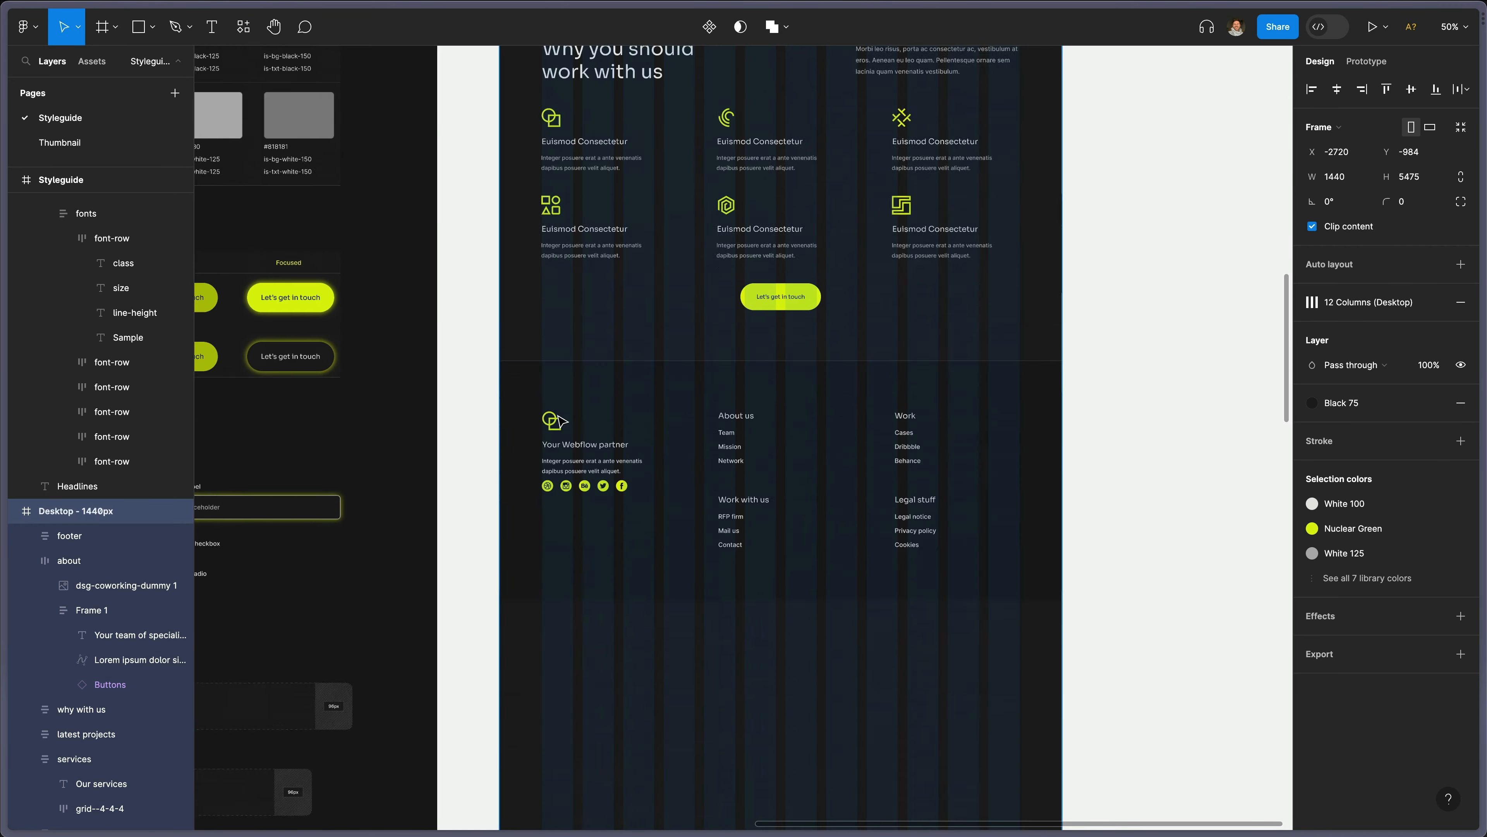
pyautogui.scroll(-8, 559, 419)
# Duplicate the container samples frame and place the copy below the footer of the Desktop - 1440px frame at X 12, Y 4351.
pyautogui.press('super+z')
pyautogui.press('super+z')
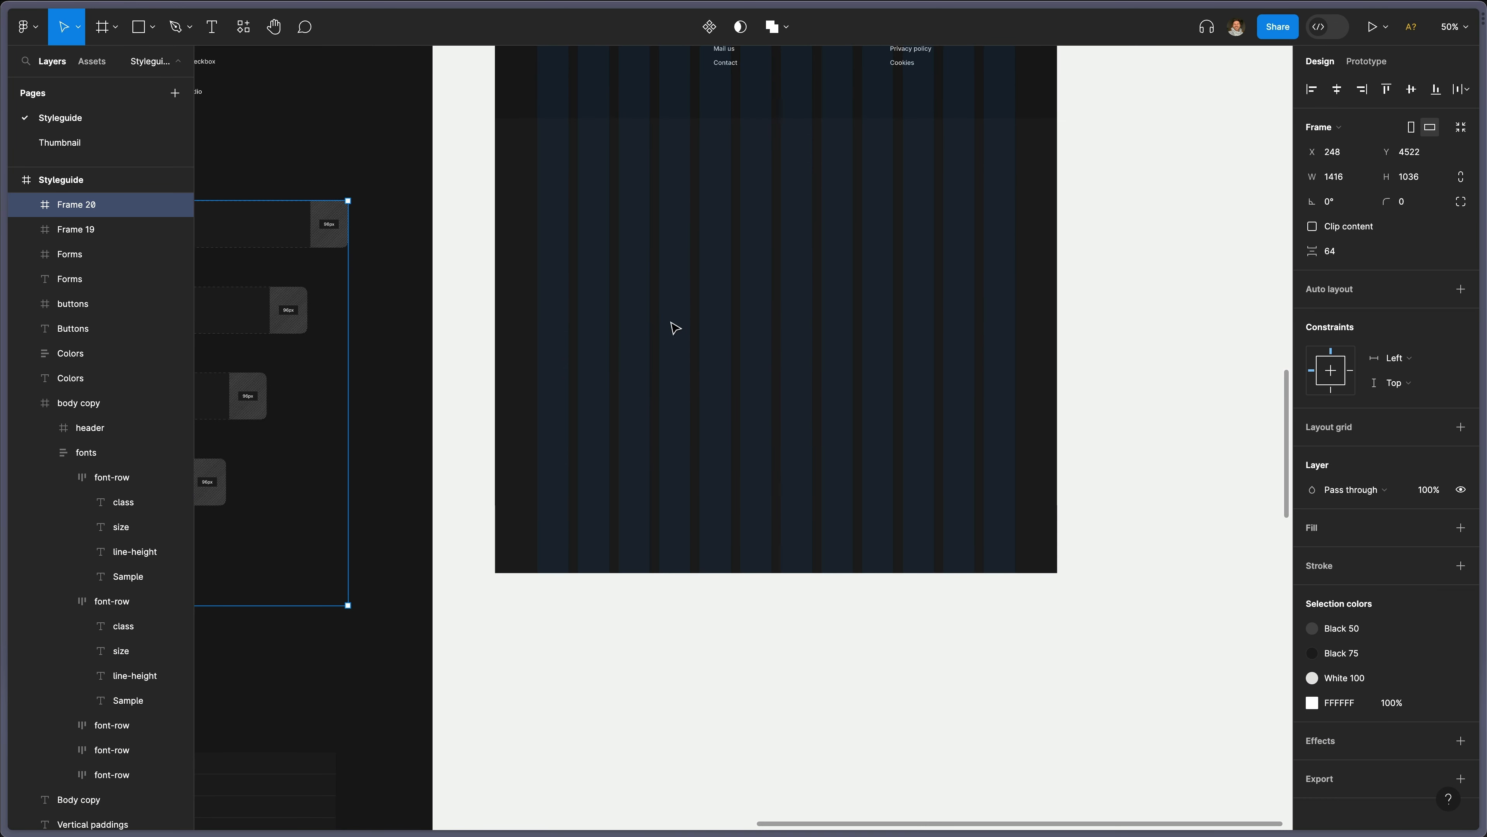
pyautogui.moveTo(268, 246); pyautogui.dragTo(973, 183)
pyautogui.scroll(2, 488, 202)
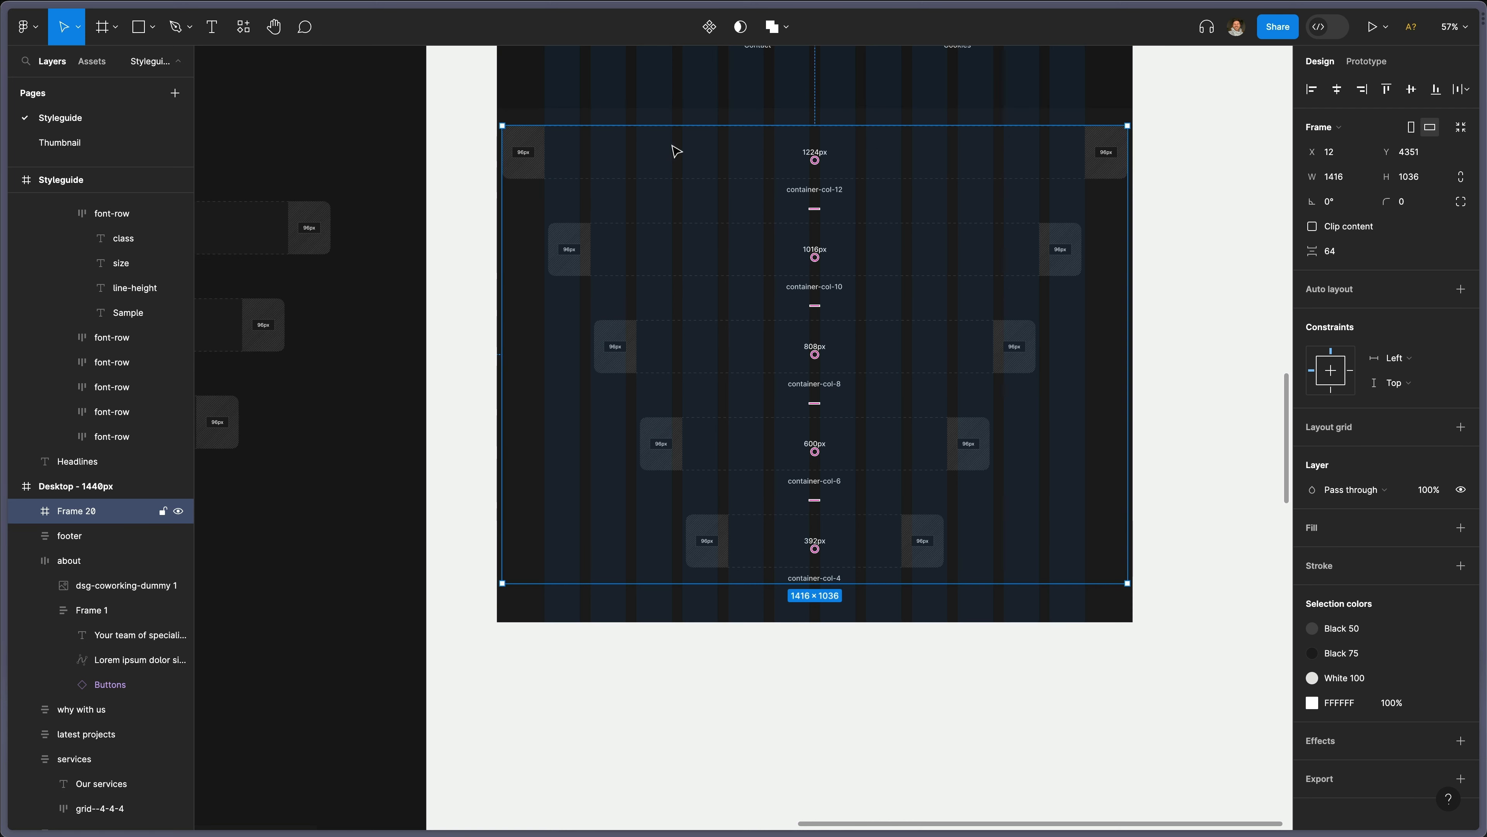
# Compare the styleguide sections with the column-based Desktop - 1440px design and clear the selection.
pyautogui.click(449, 240)
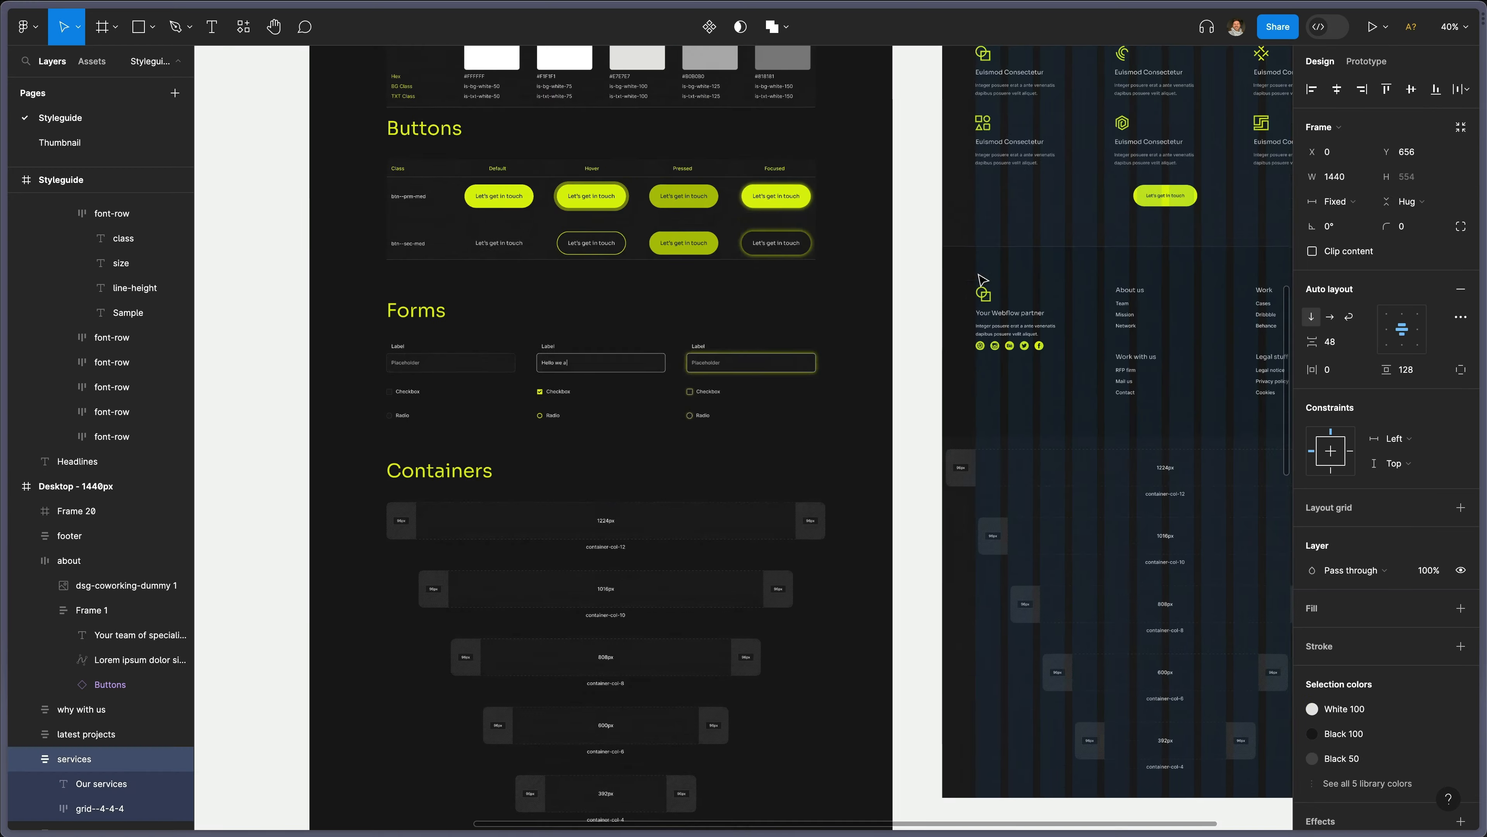
pyautogui.scroll(5, 982, 280)
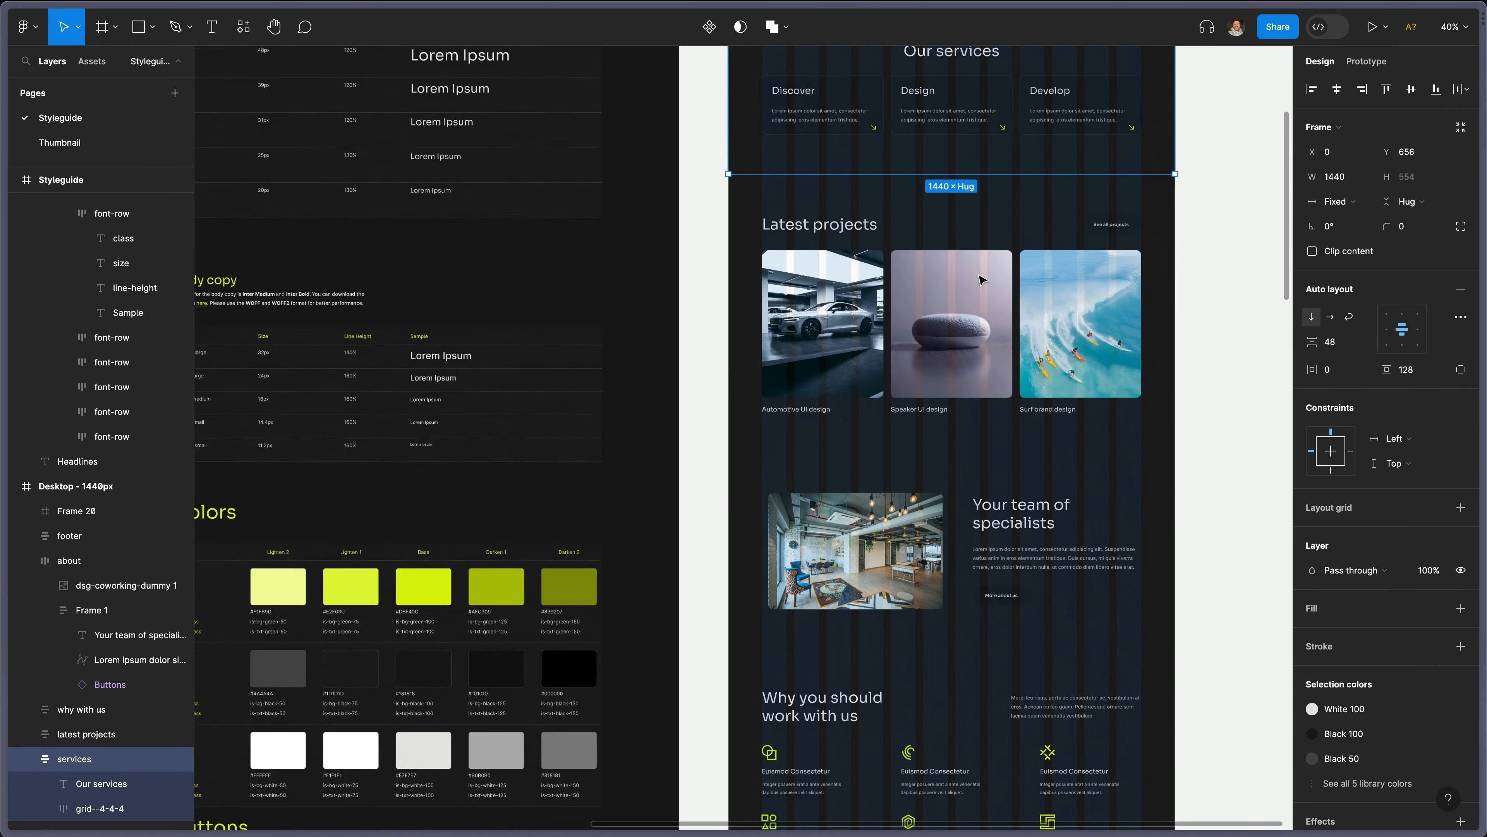
pyautogui.scroll(10, 981, 280)
pyautogui.click(799, 235)
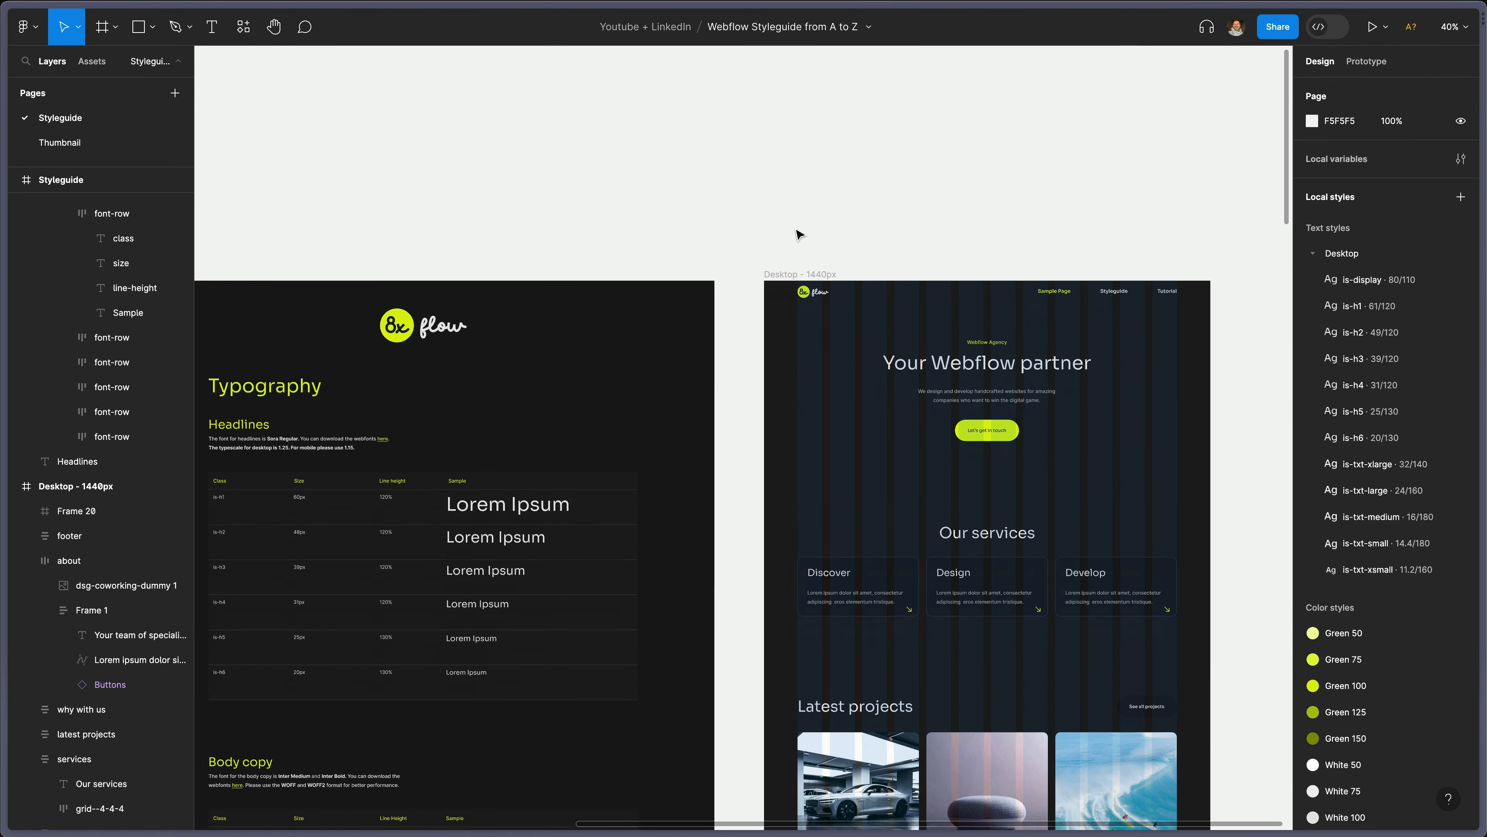
pyautogui.scroll(-5, 799, 235)
pyautogui.hscroll(-3, 799, 234)
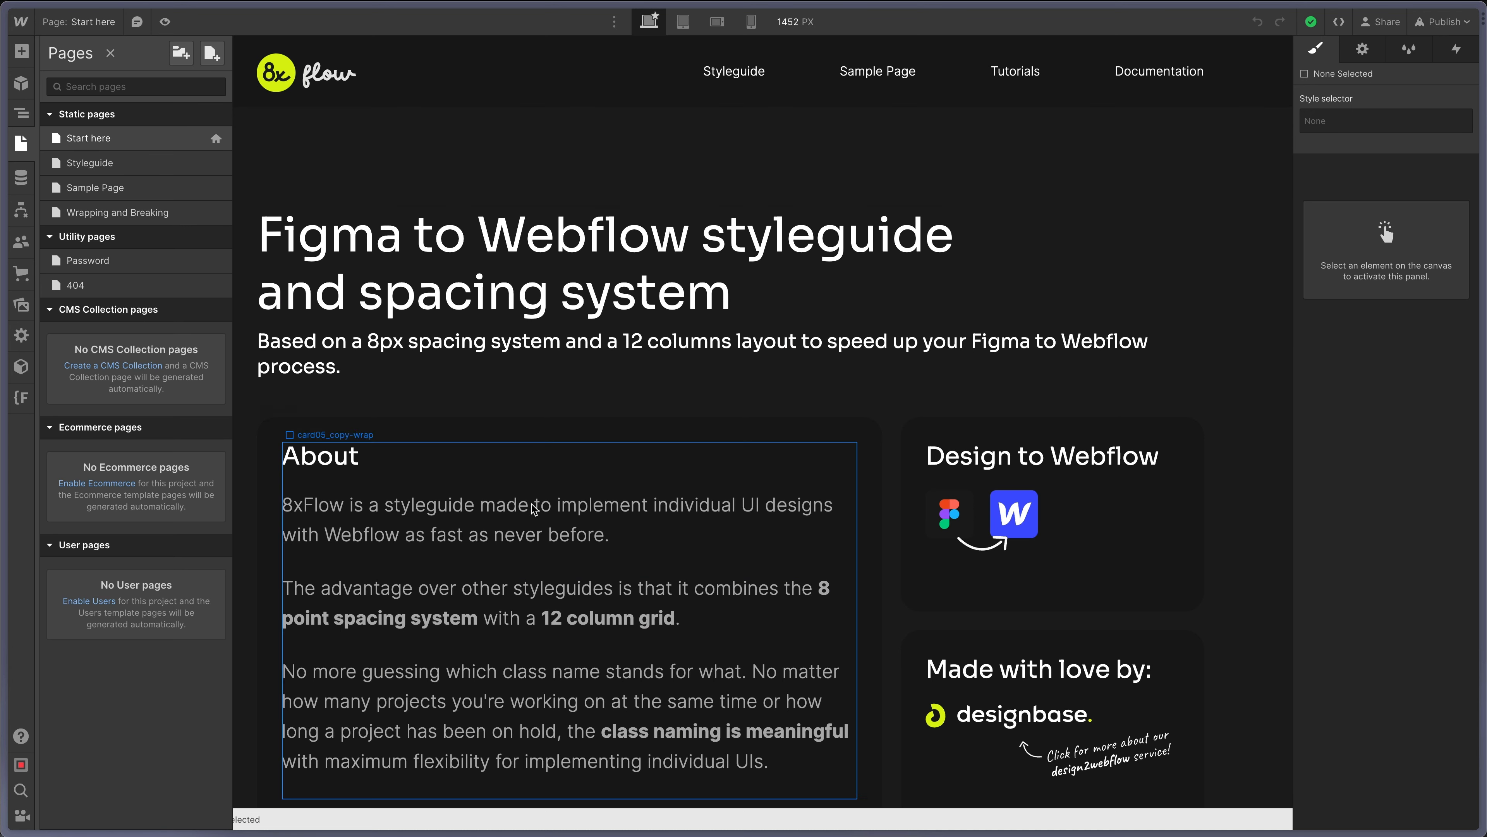
# Switch to the Webflow Designer, open the Styleguide page and review its headlines and typography helper classes.
pyautogui.scroll(-6, 520, 363)
pyautogui.scroll(6, 519, 364)
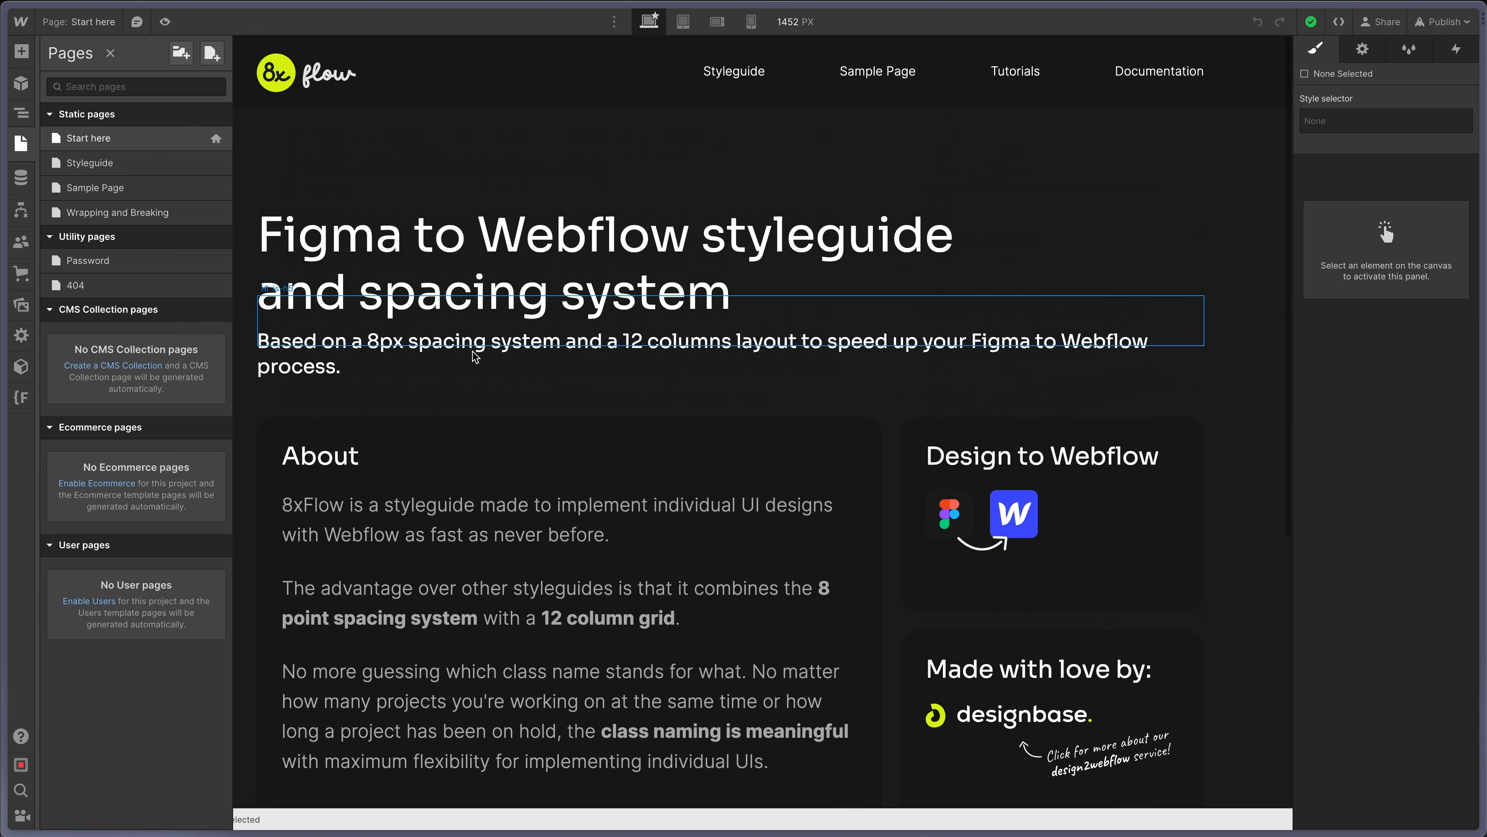
pyautogui.click(103, 164)
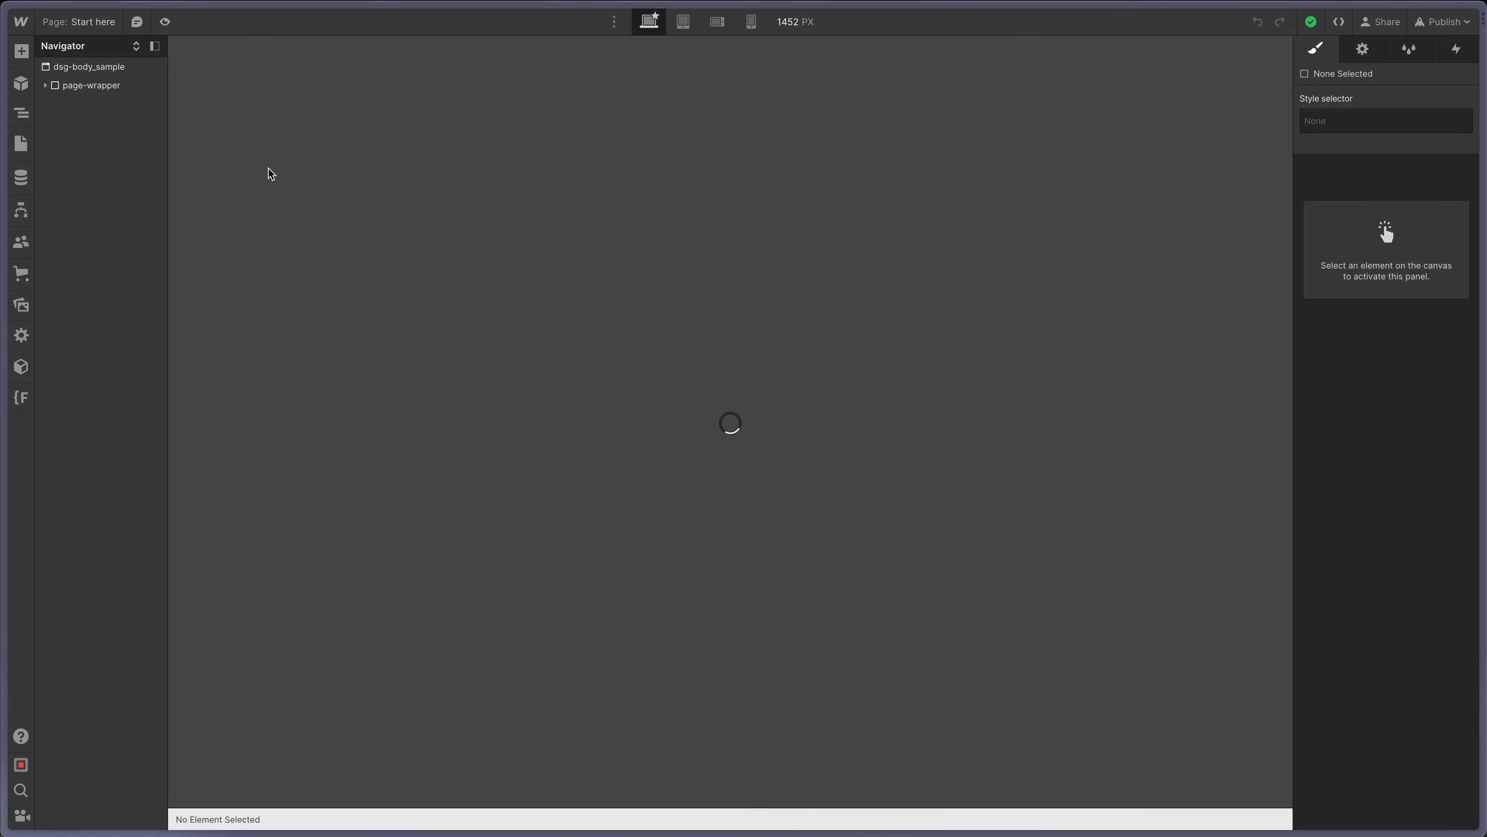
pyautogui.scroll(-15, 513, 383)
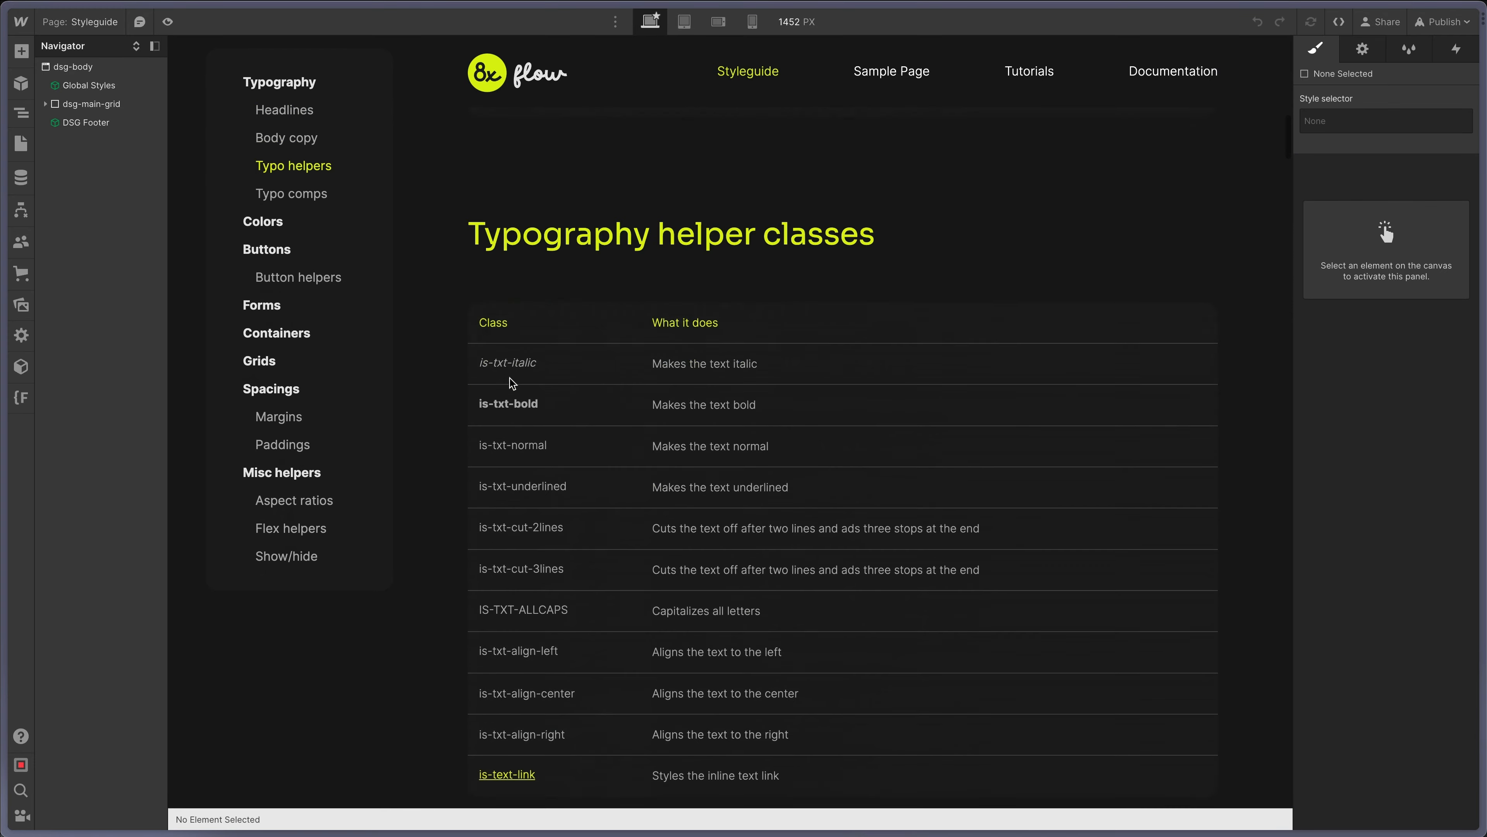
pyautogui.scroll(15, 510, 382)
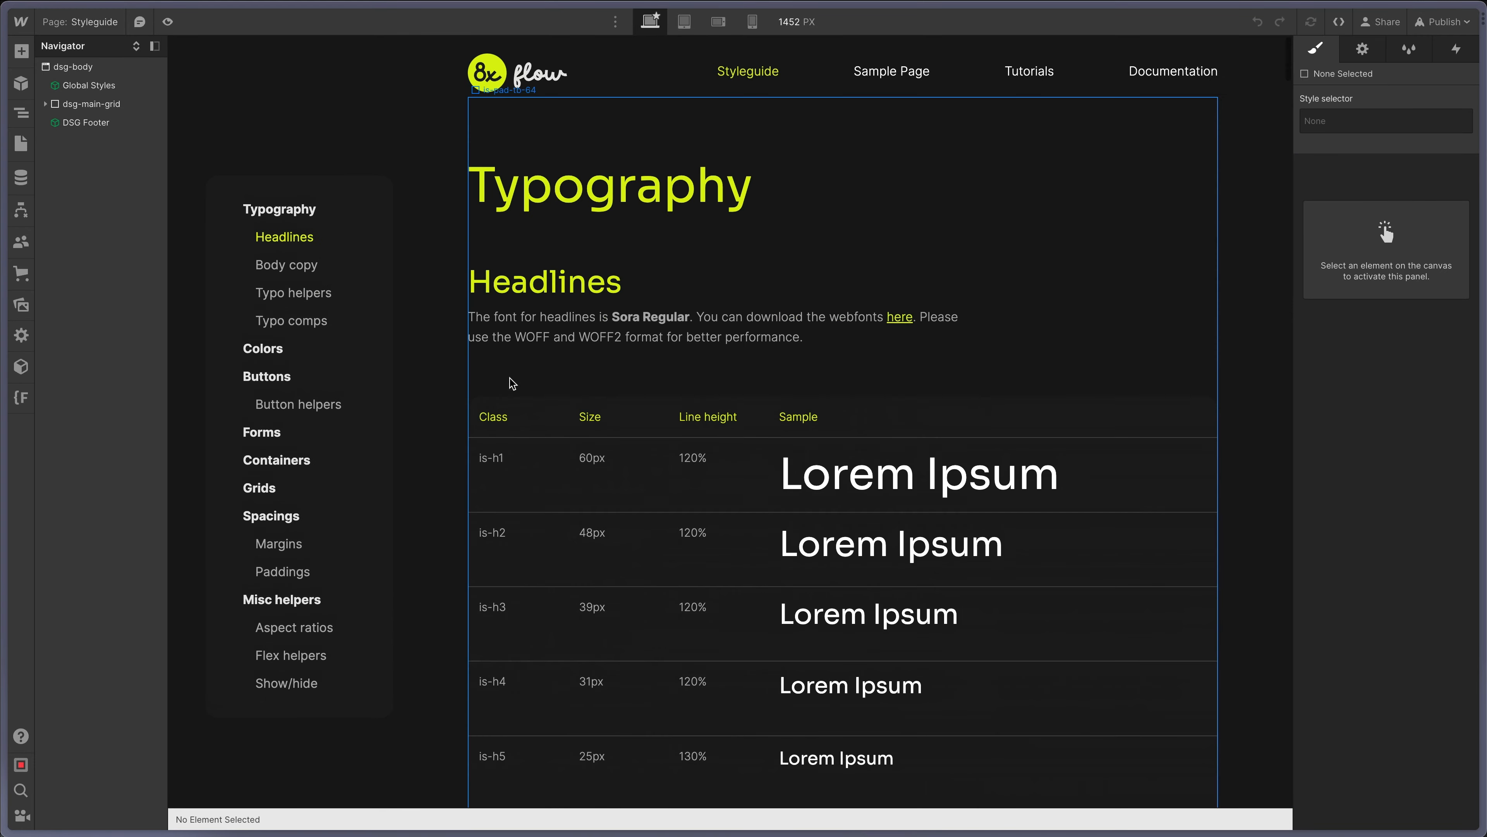
# Open the Sample Page and review its sections from the hero down to the team of specialists.
pyautogui.click(21, 144)
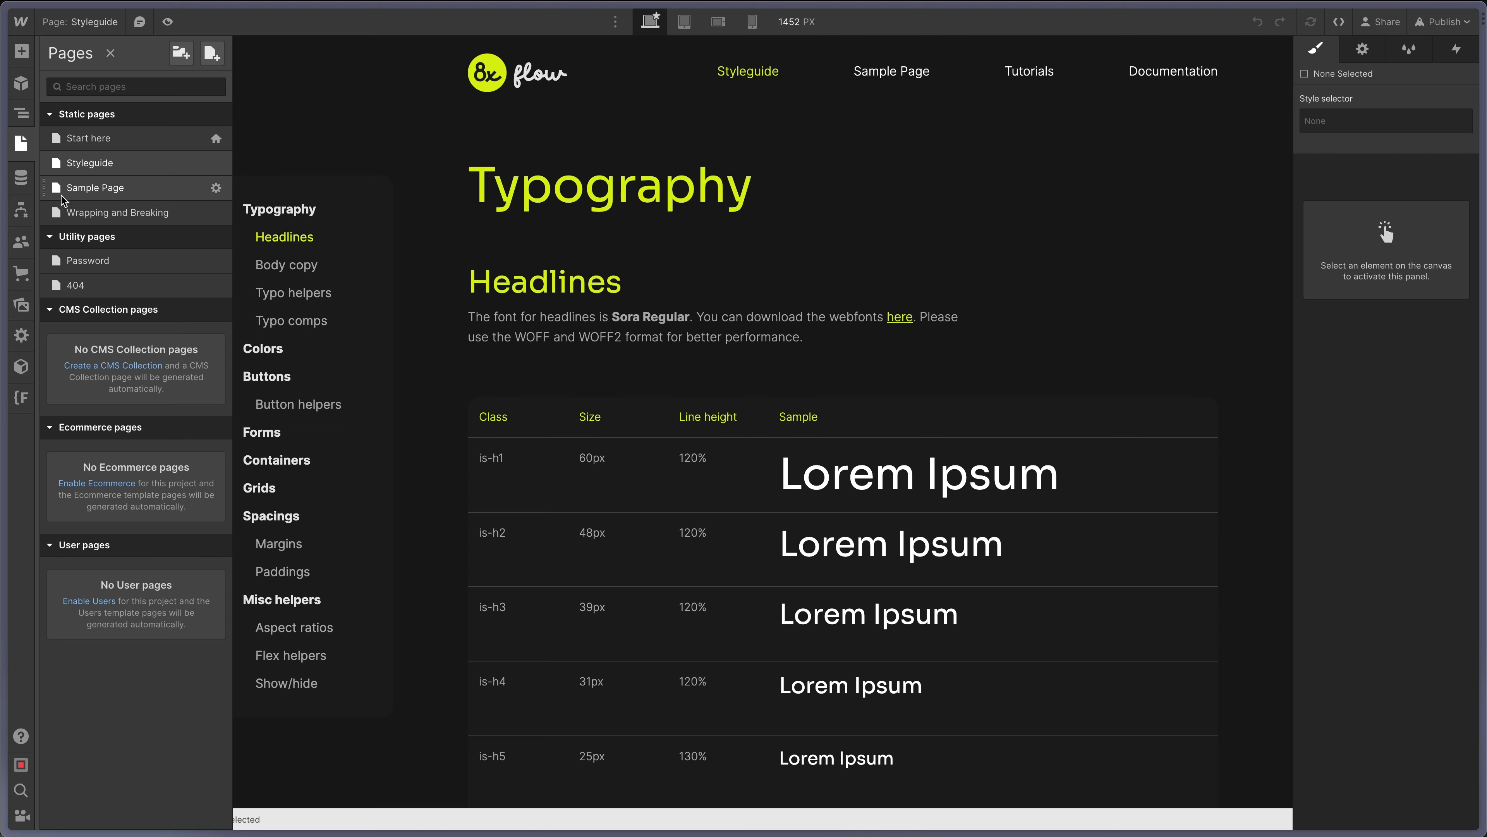
pyautogui.click(68, 196)
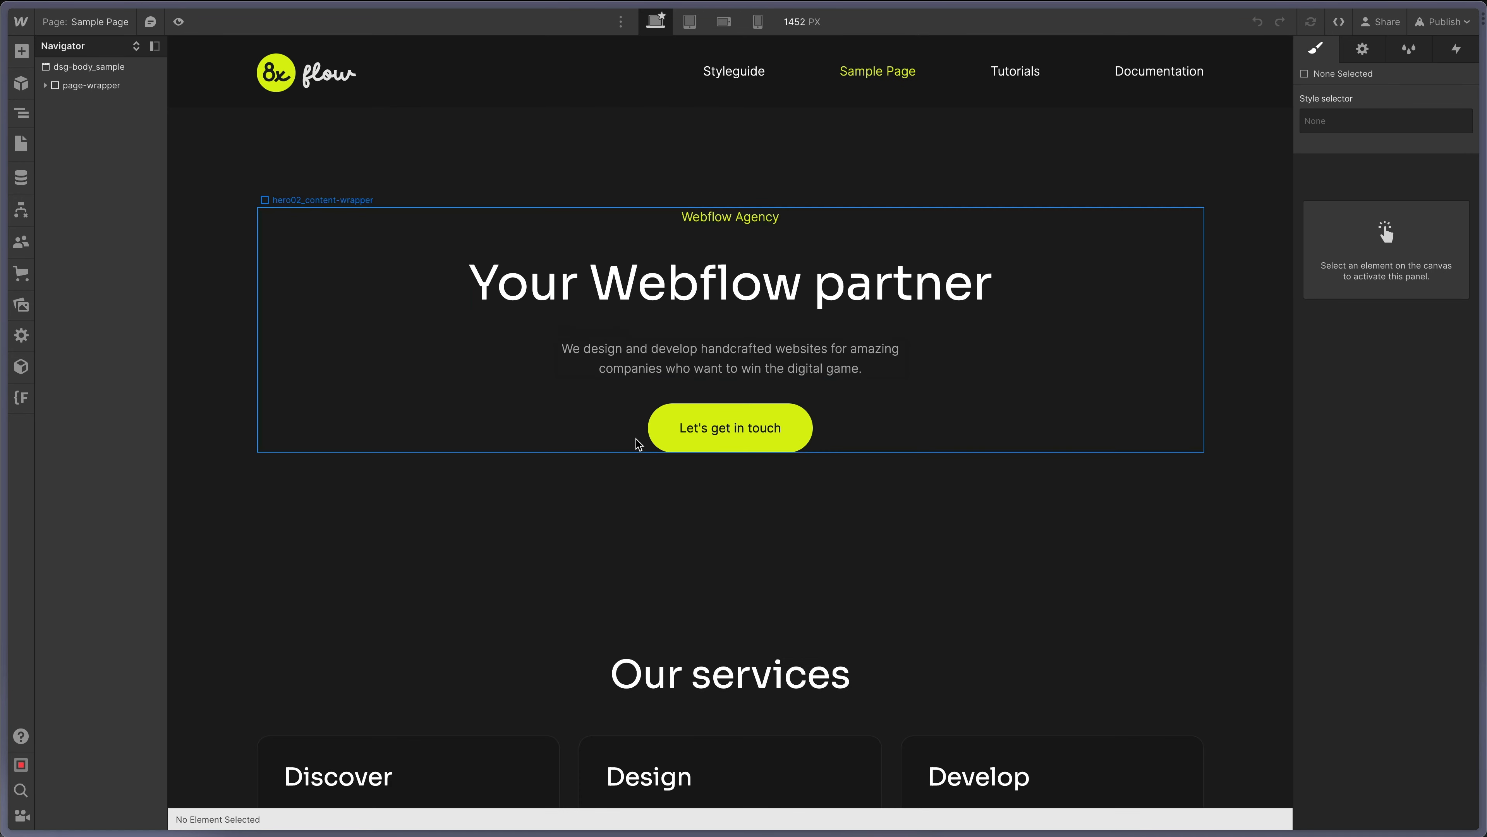
pyautogui.scroll(-15, 637, 443)
pyautogui.scroll(-15, 639, 444)
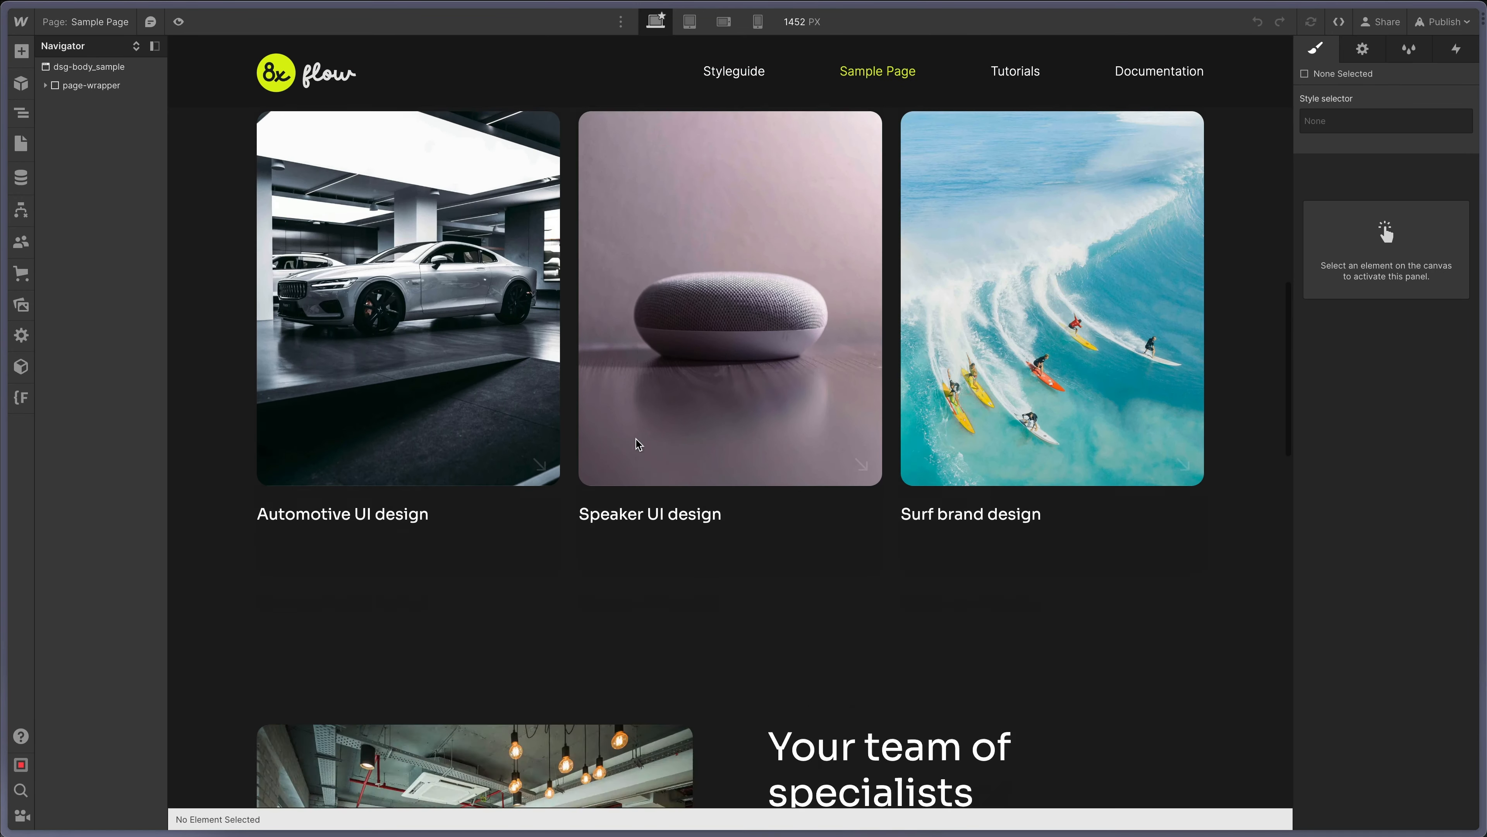
pyautogui.scroll(-5, 637, 443)
pyautogui.scroll(20, 637, 442)
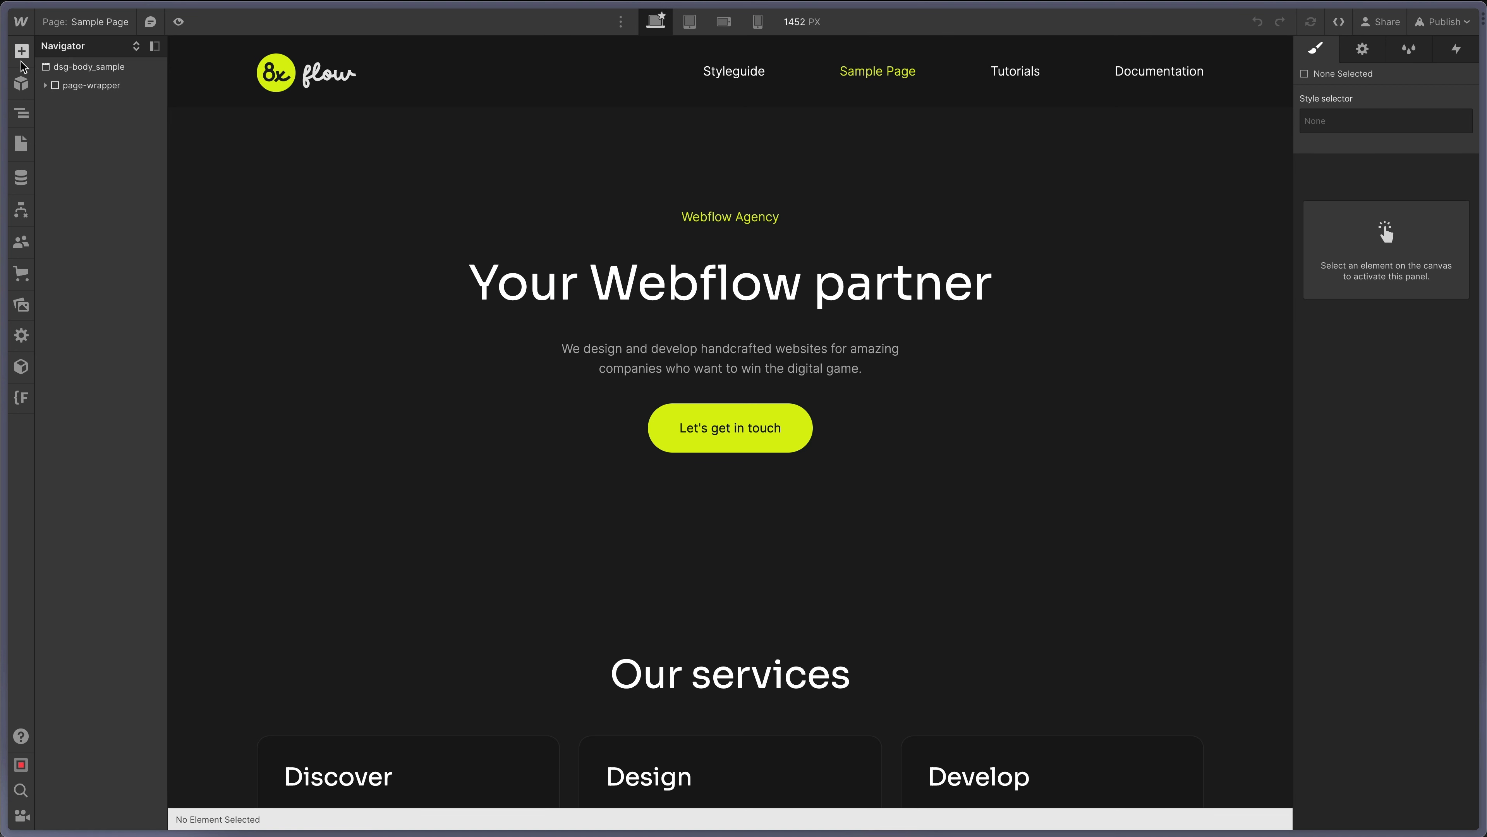
# Open the Fonts section of the Styleguide Tutorial site settings and view the added Google fonts.
pyautogui.click(22, 25)
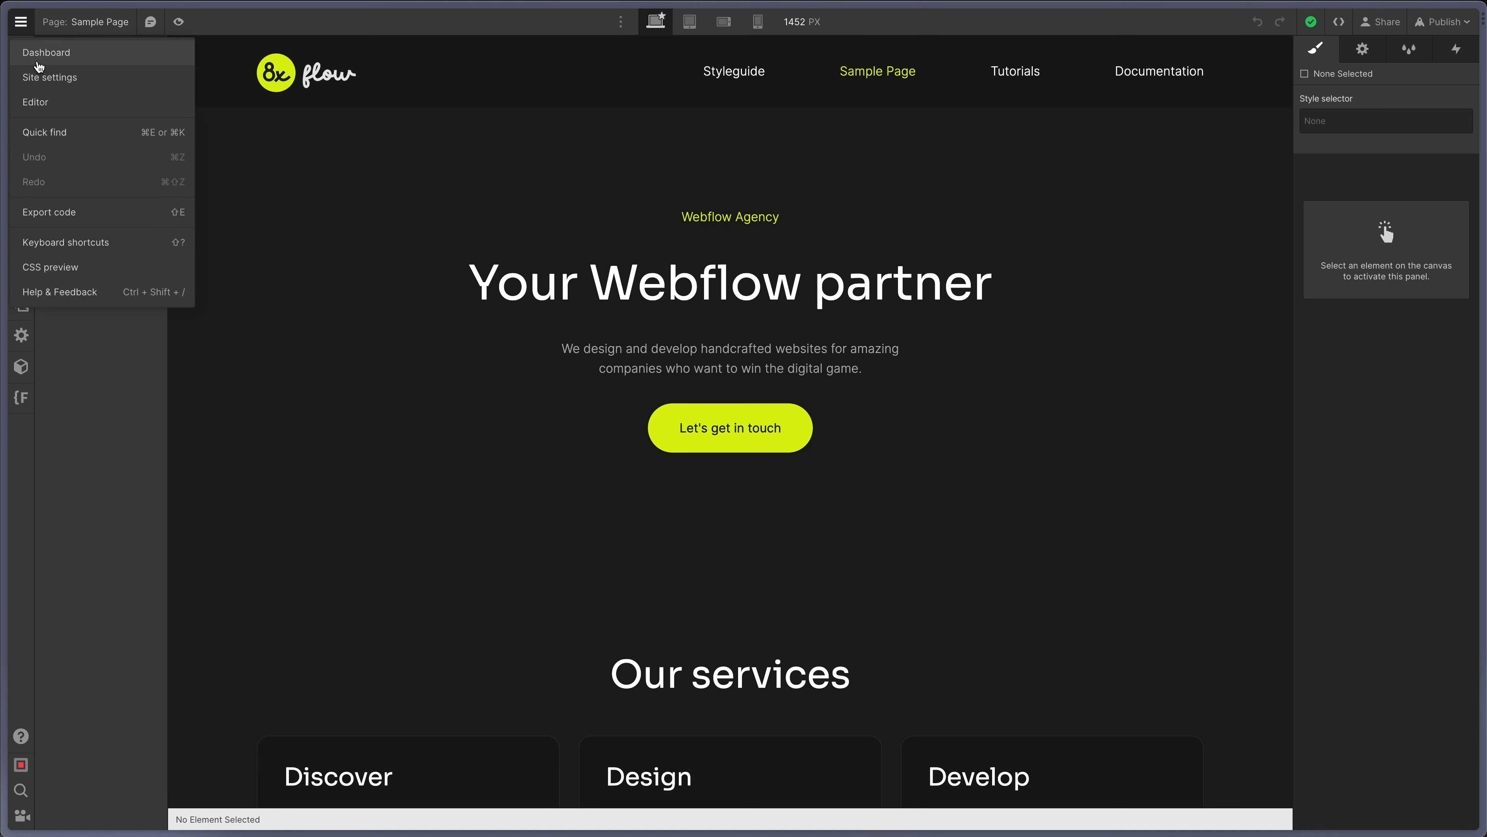
pyautogui.click(69, 85)
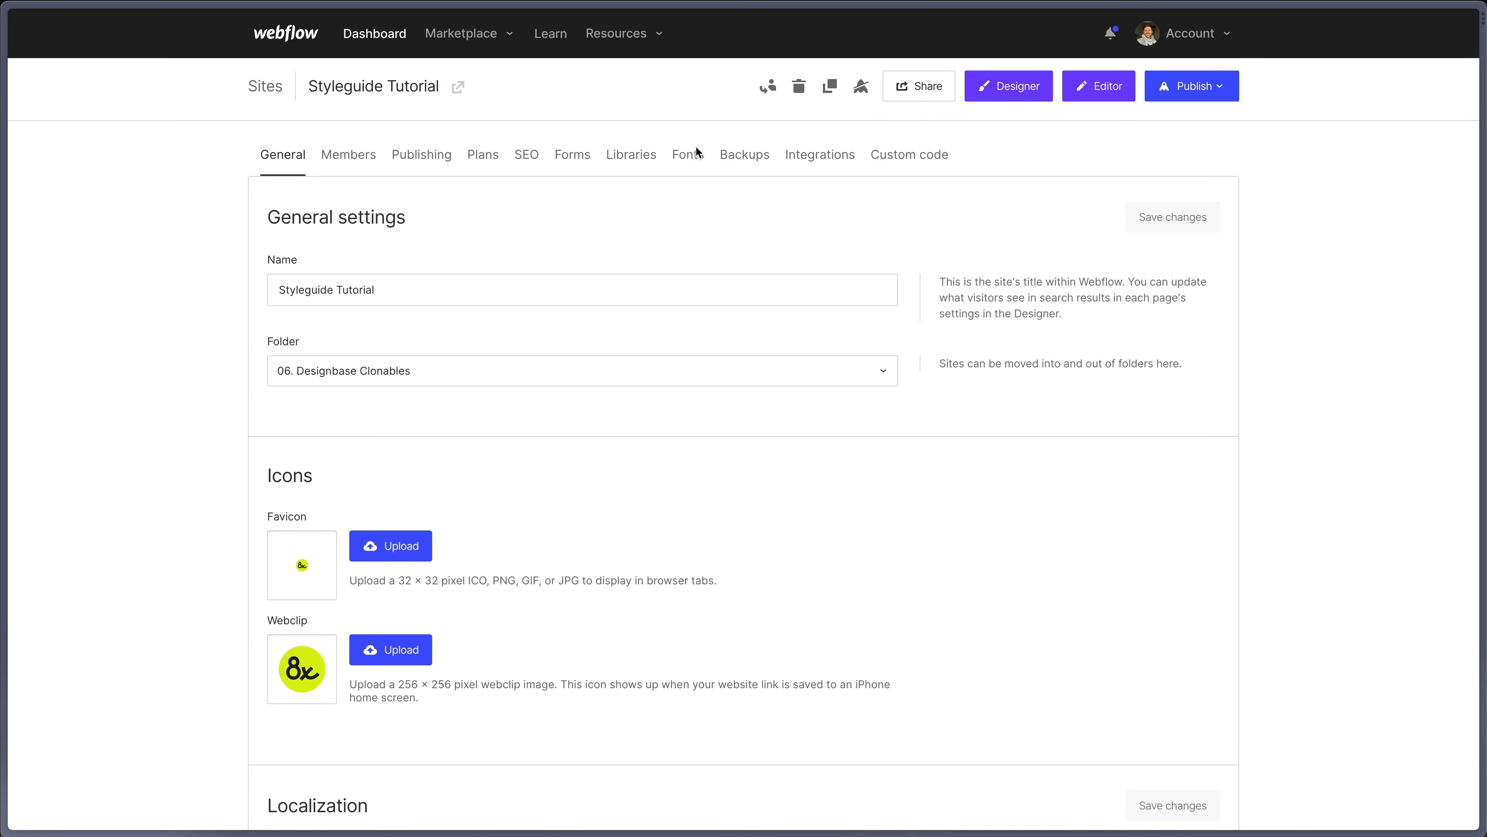
pyautogui.click(697, 148)
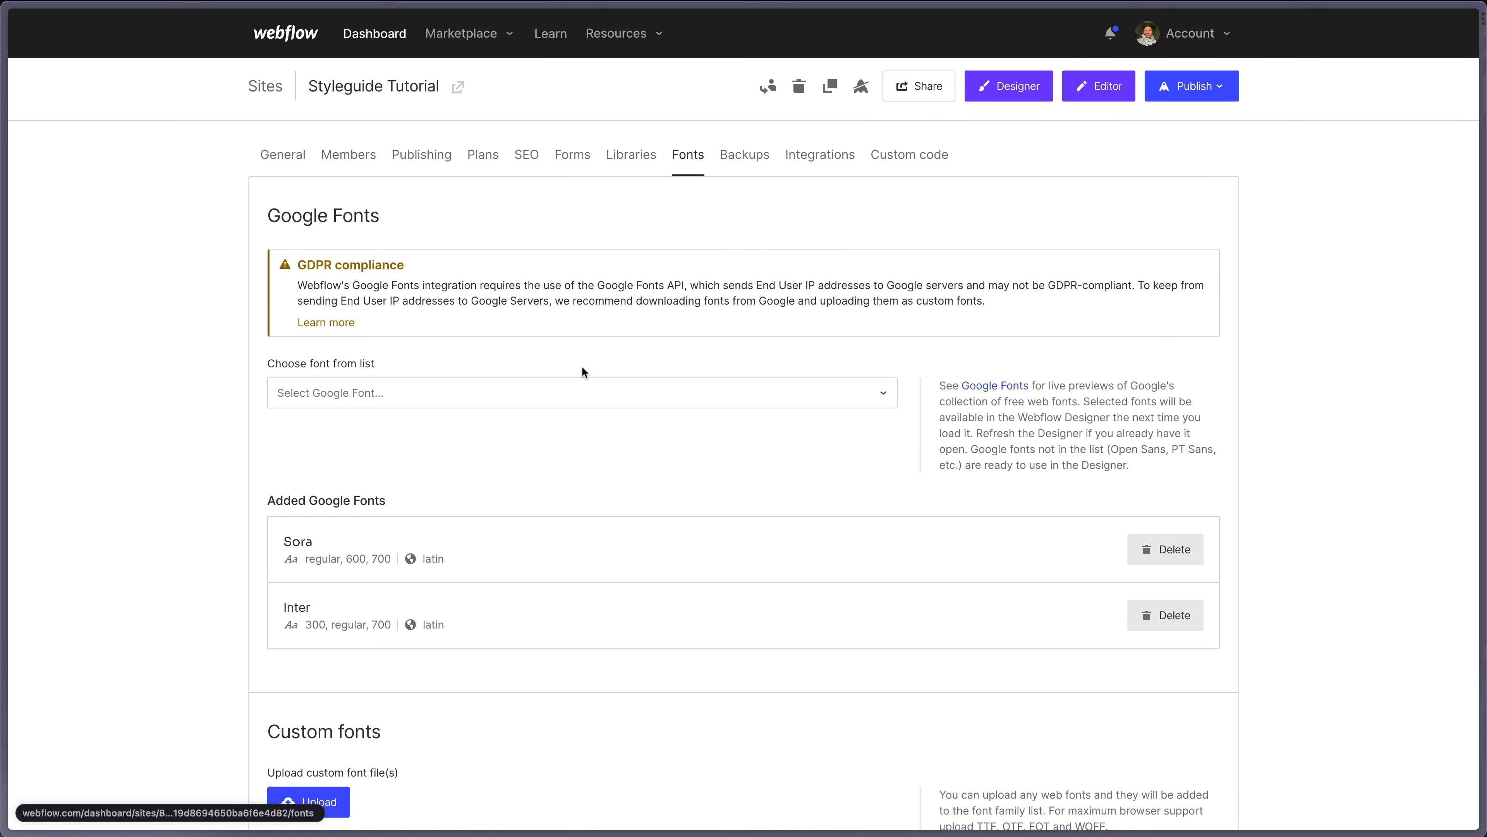
pyautogui.scroll(-1, 504, 364)
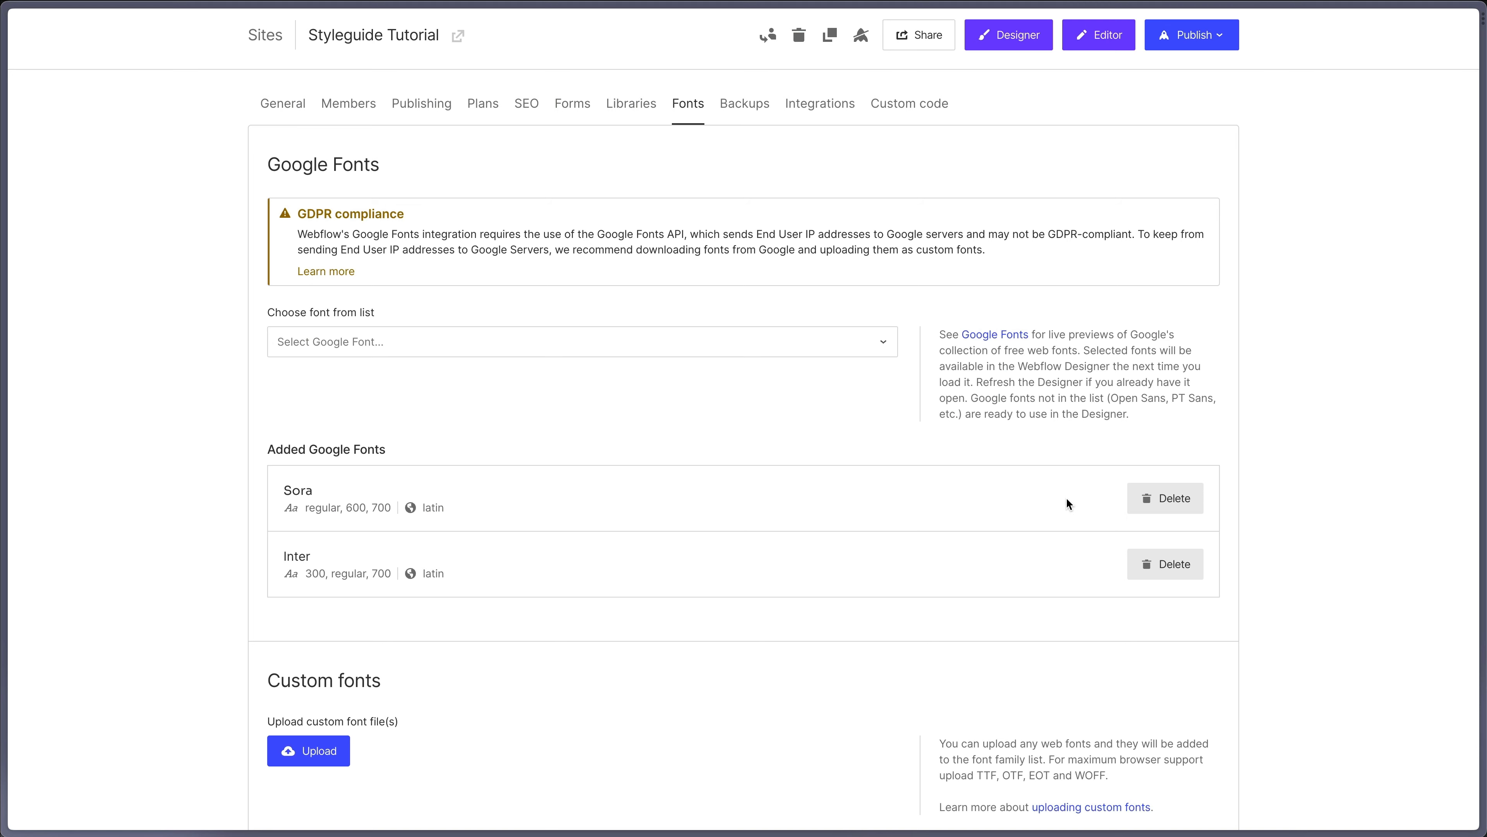
# Delete the Sora and Inter Google fonts from the site.
pyautogui.click(1193, 498)
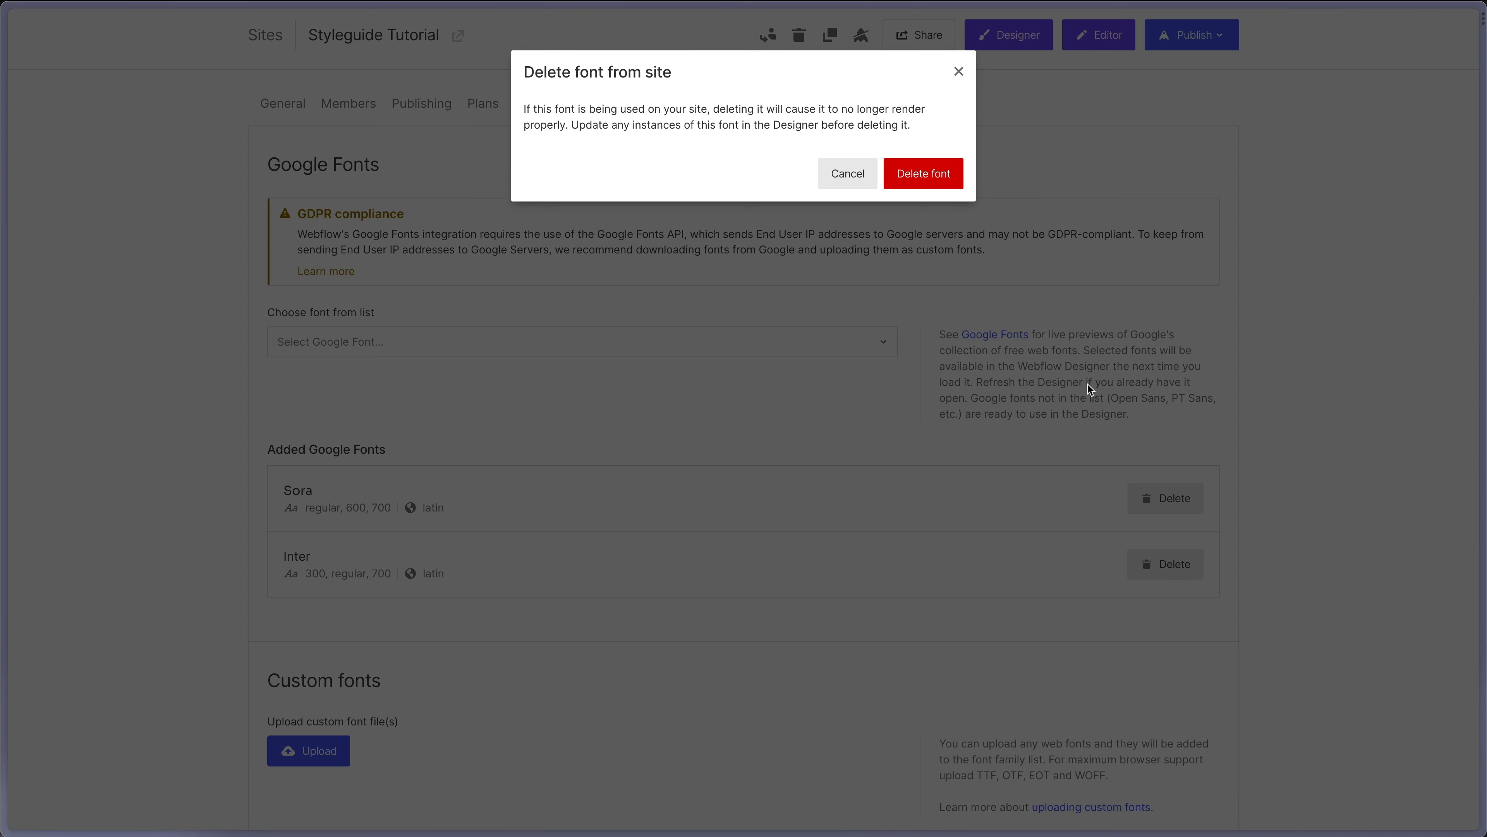
pyautogui.click(923, 173)
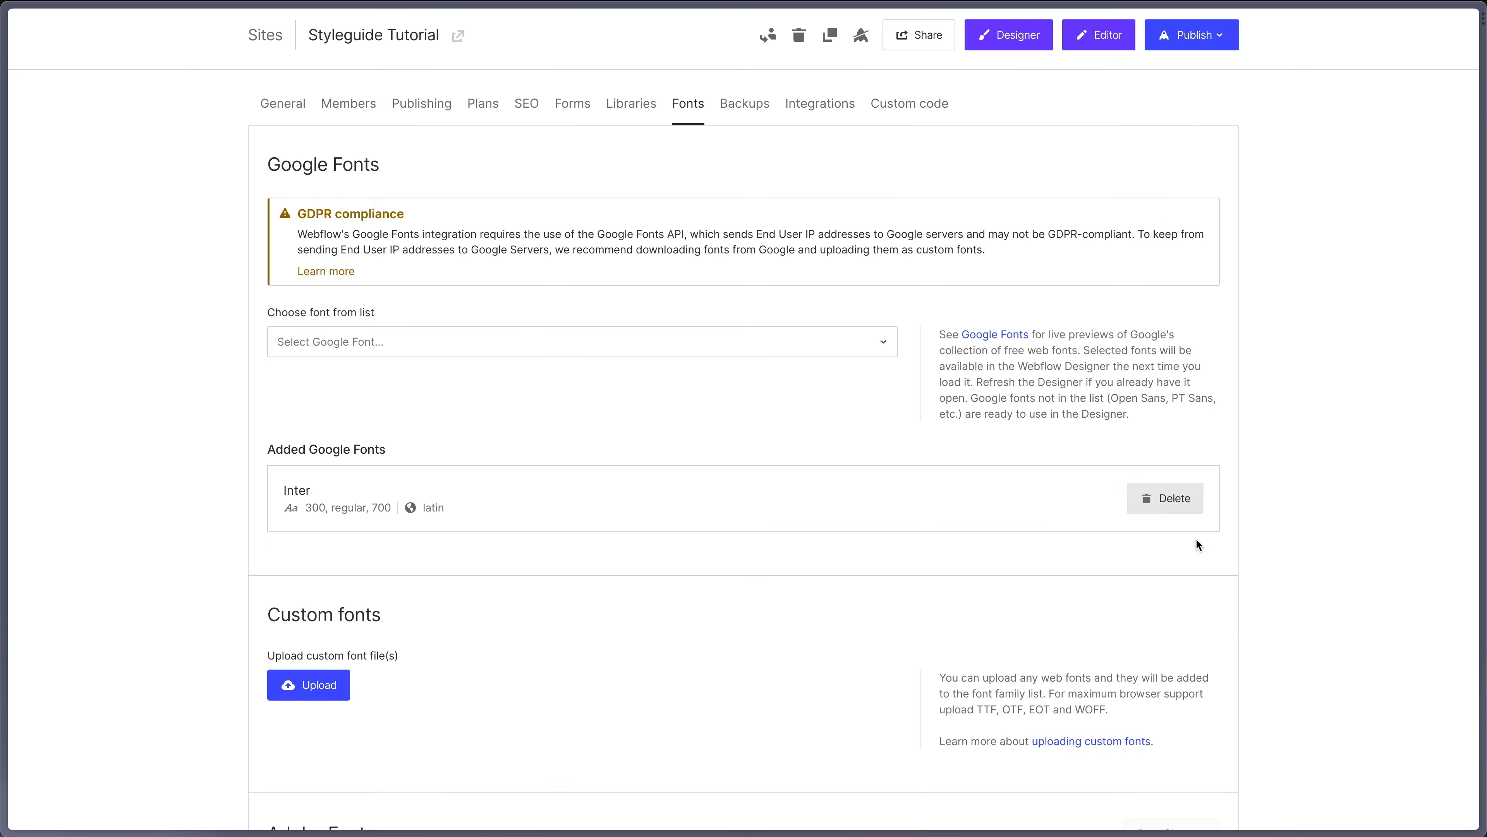
pyautogui.click(1148, 498)
pyautogui.click(936, 181)
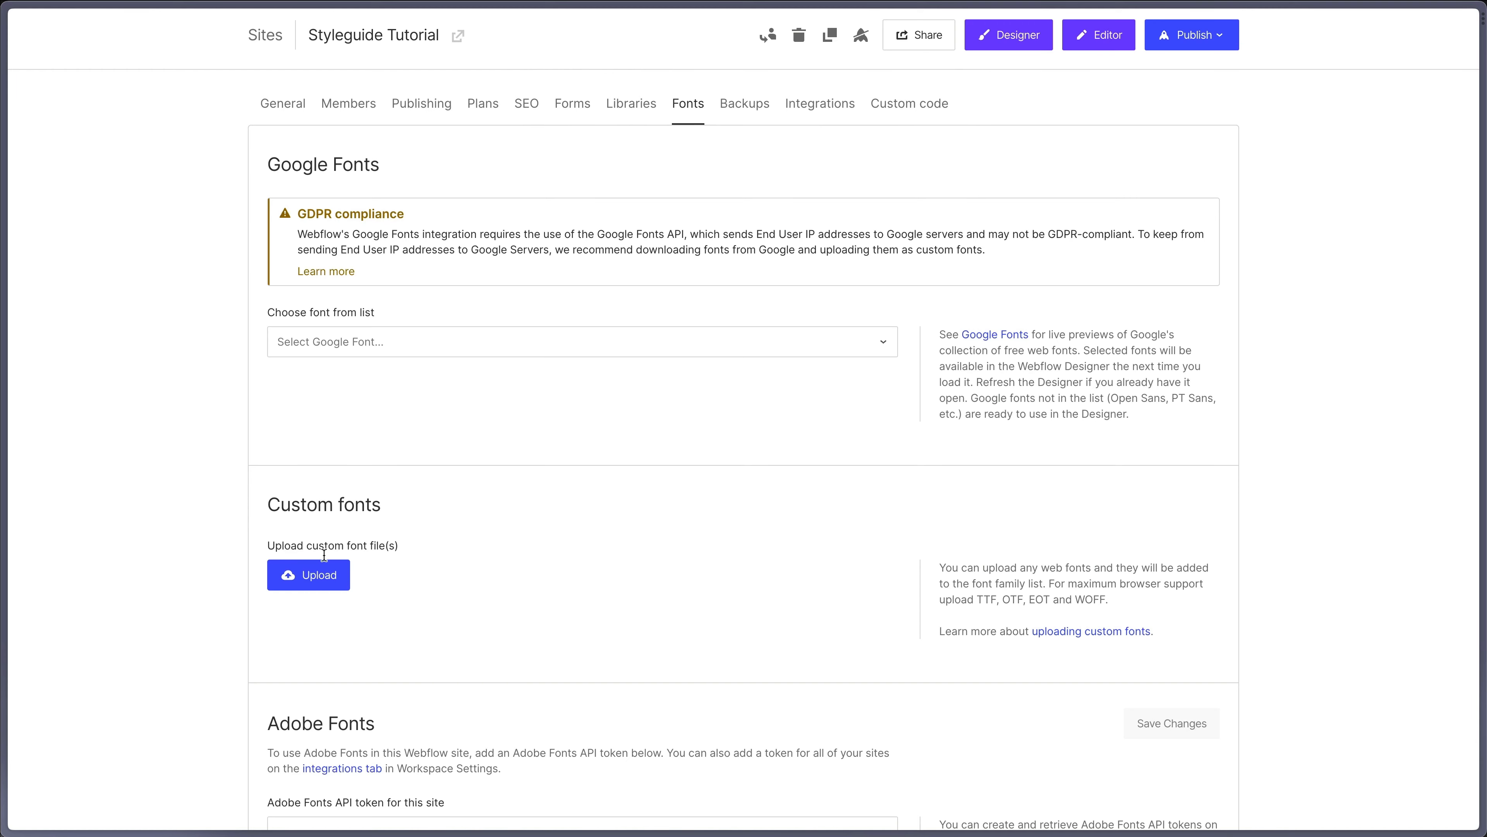
# Choose Inter-Light.woff2 and Sora-Regular.woff2 from the fonts folder as custom font files.
pyautogui.click(311, 578)
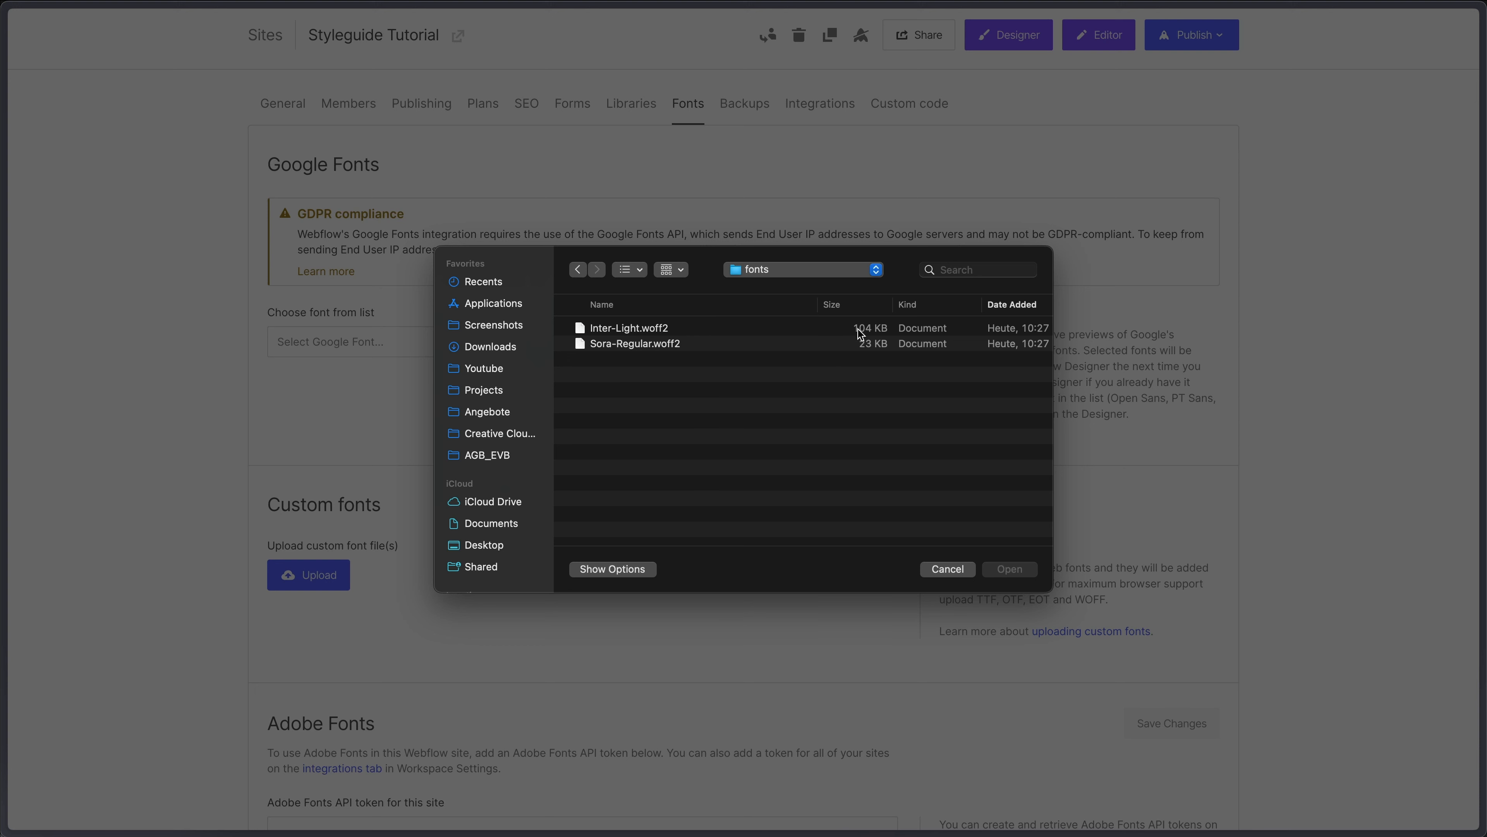
pyautogui.click(810, 329)
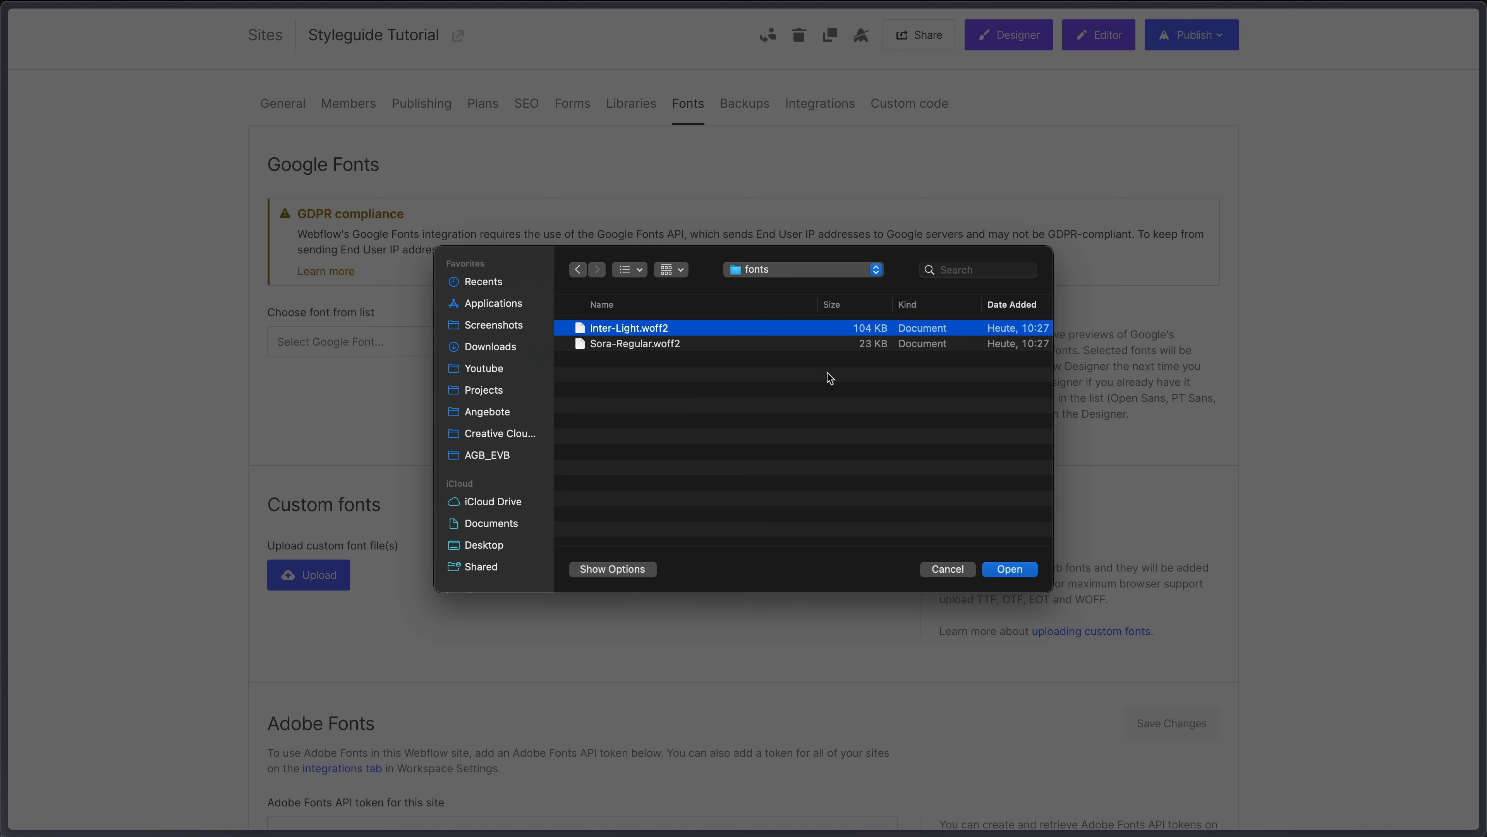
pyautogui.keyDown('shift'); pyautogui.click(827, 348); pyautogui.keyUp('shift')
pyautogui.click(1023, 569)
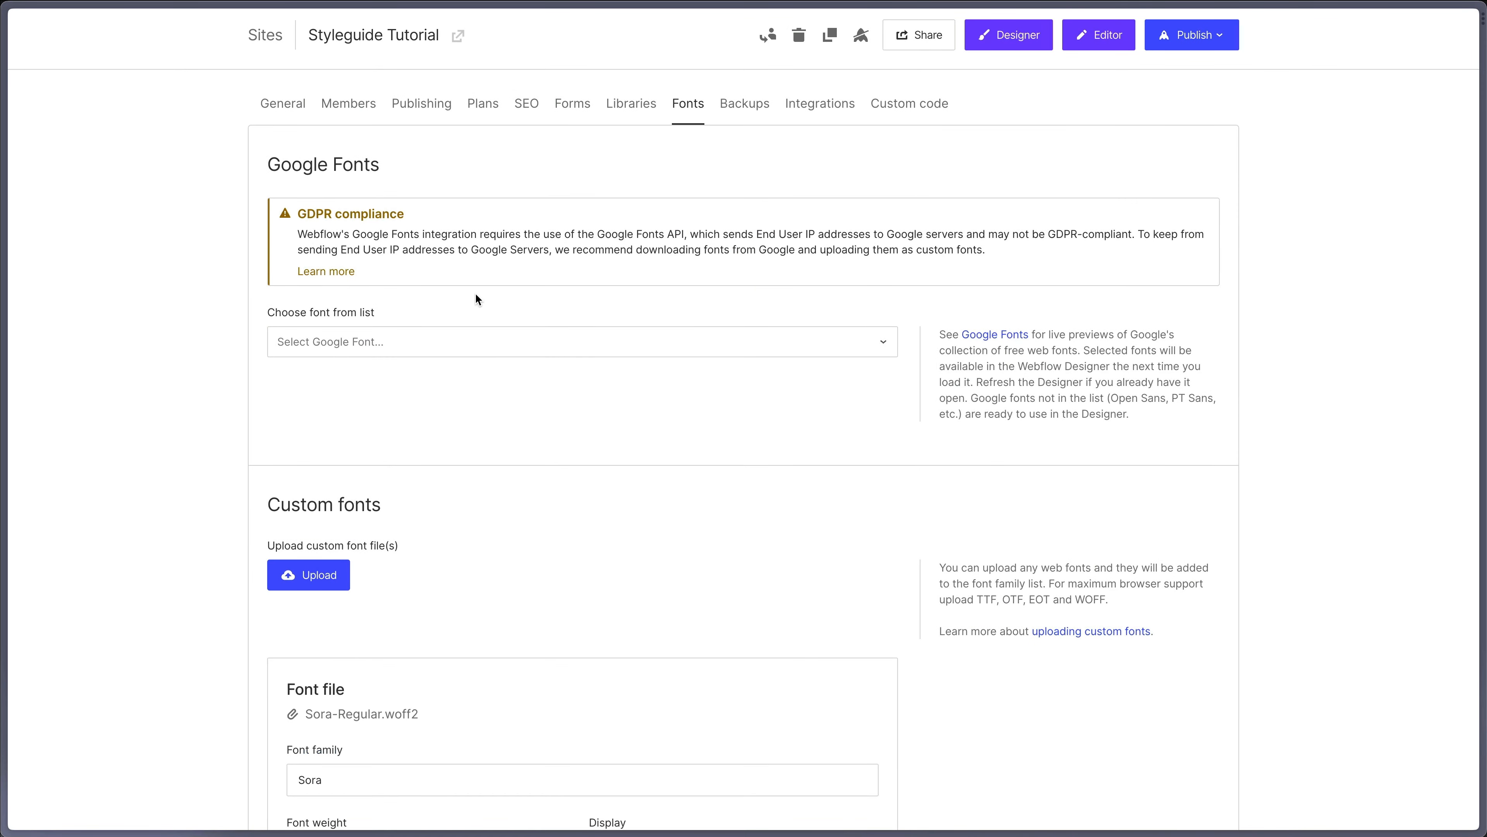
# Check the font family, weight, display and style settings of the Sora and Inter custom font files.
pyautogui.scroll(-7, 420, 656)
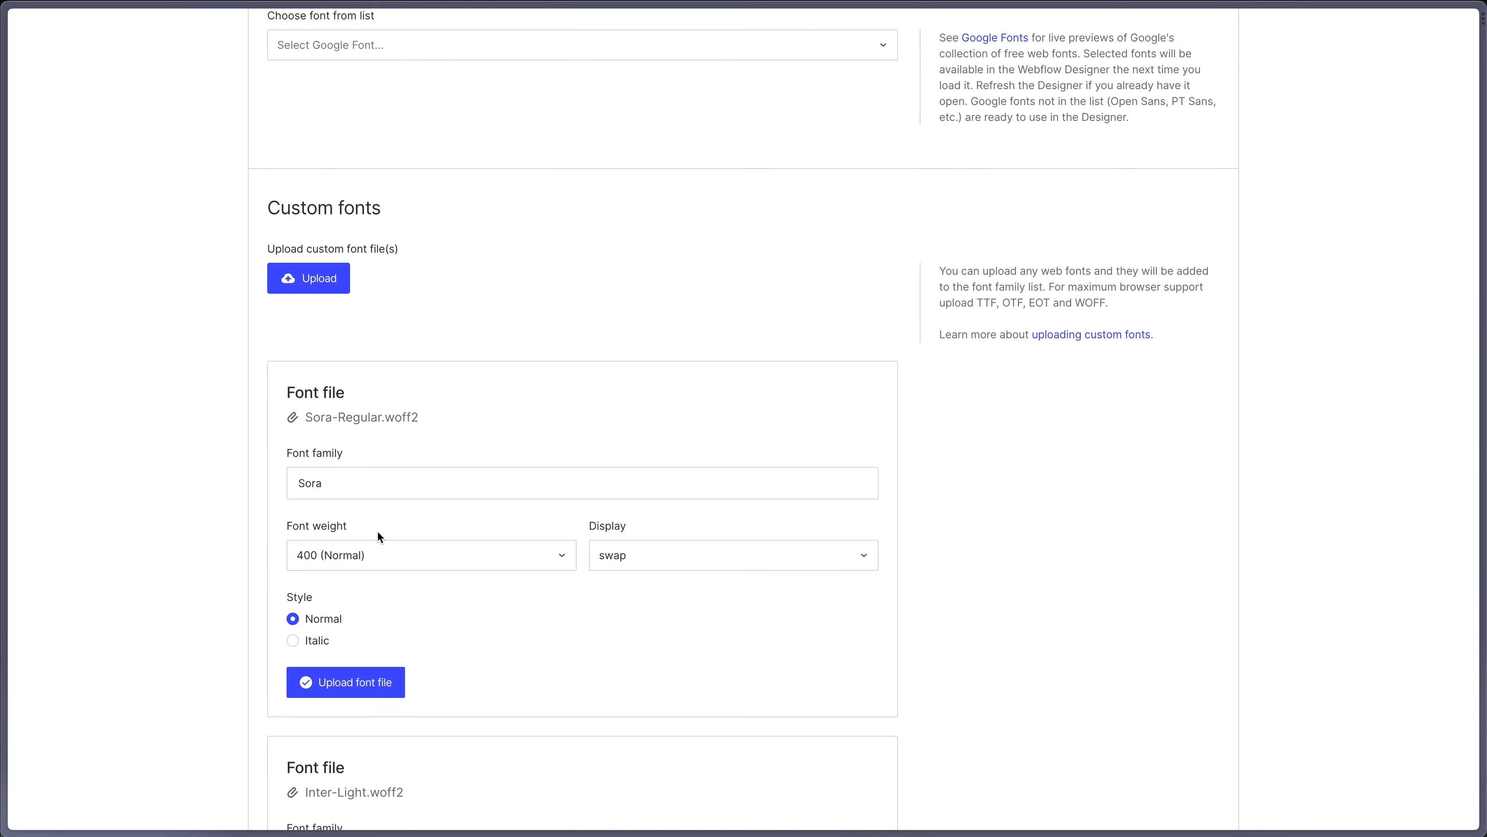
pyautogui.scroll(-1, 382, 546)
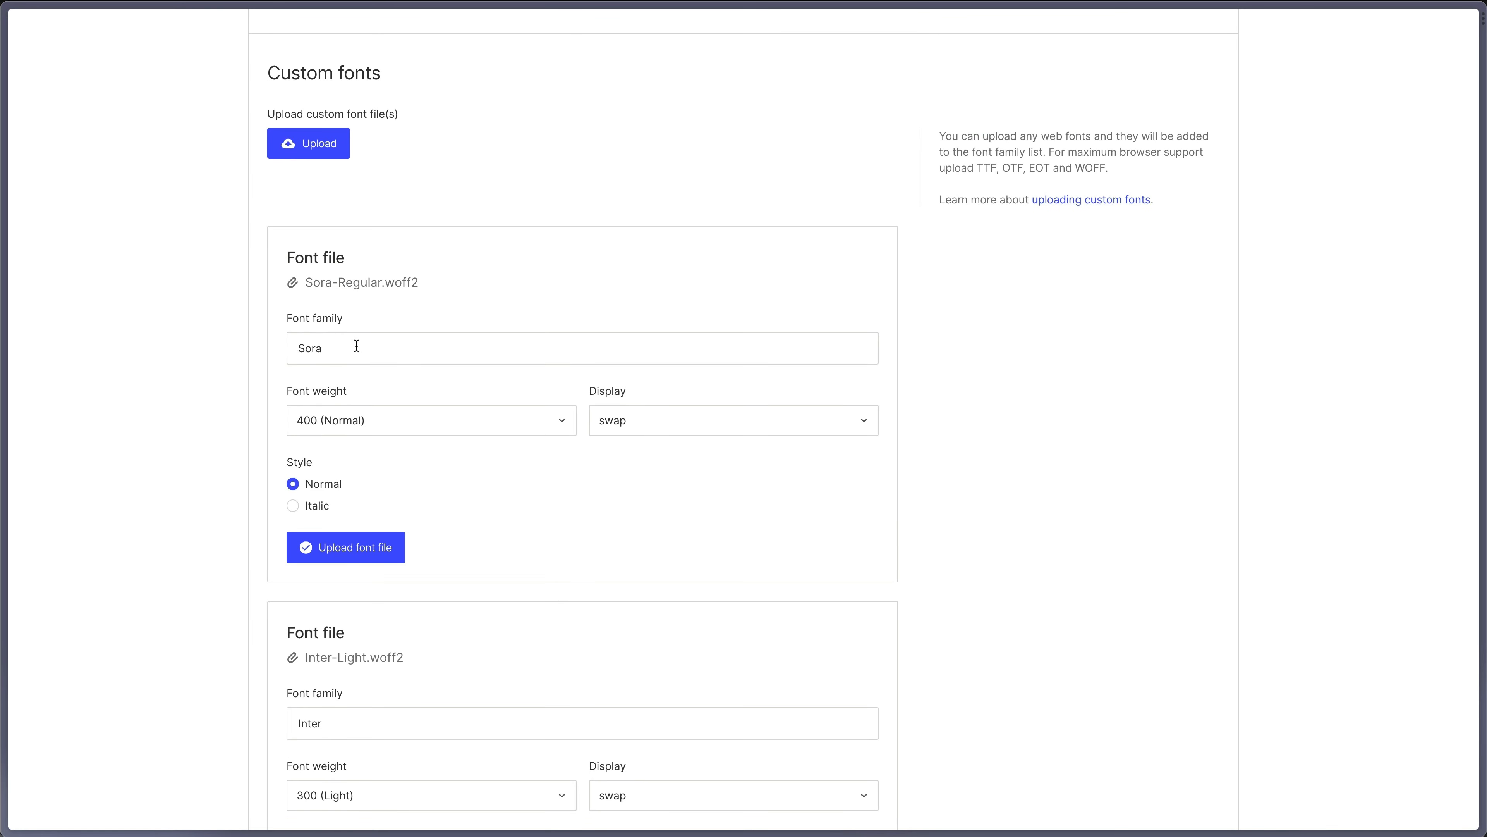
pyautogui.scroll(-1, 351, 379)
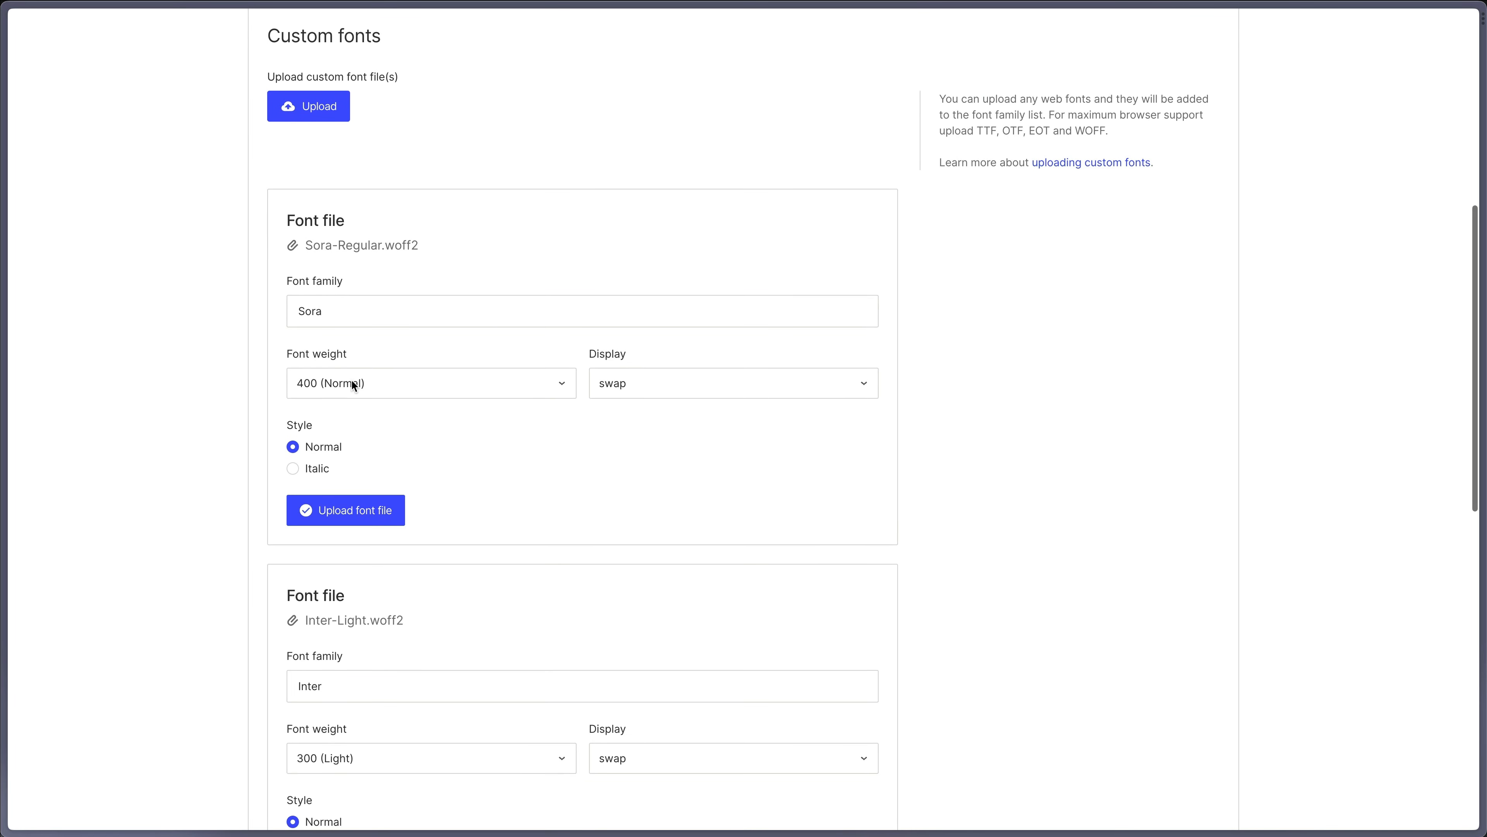
pyautogui.scroll(-2, 408, 678)
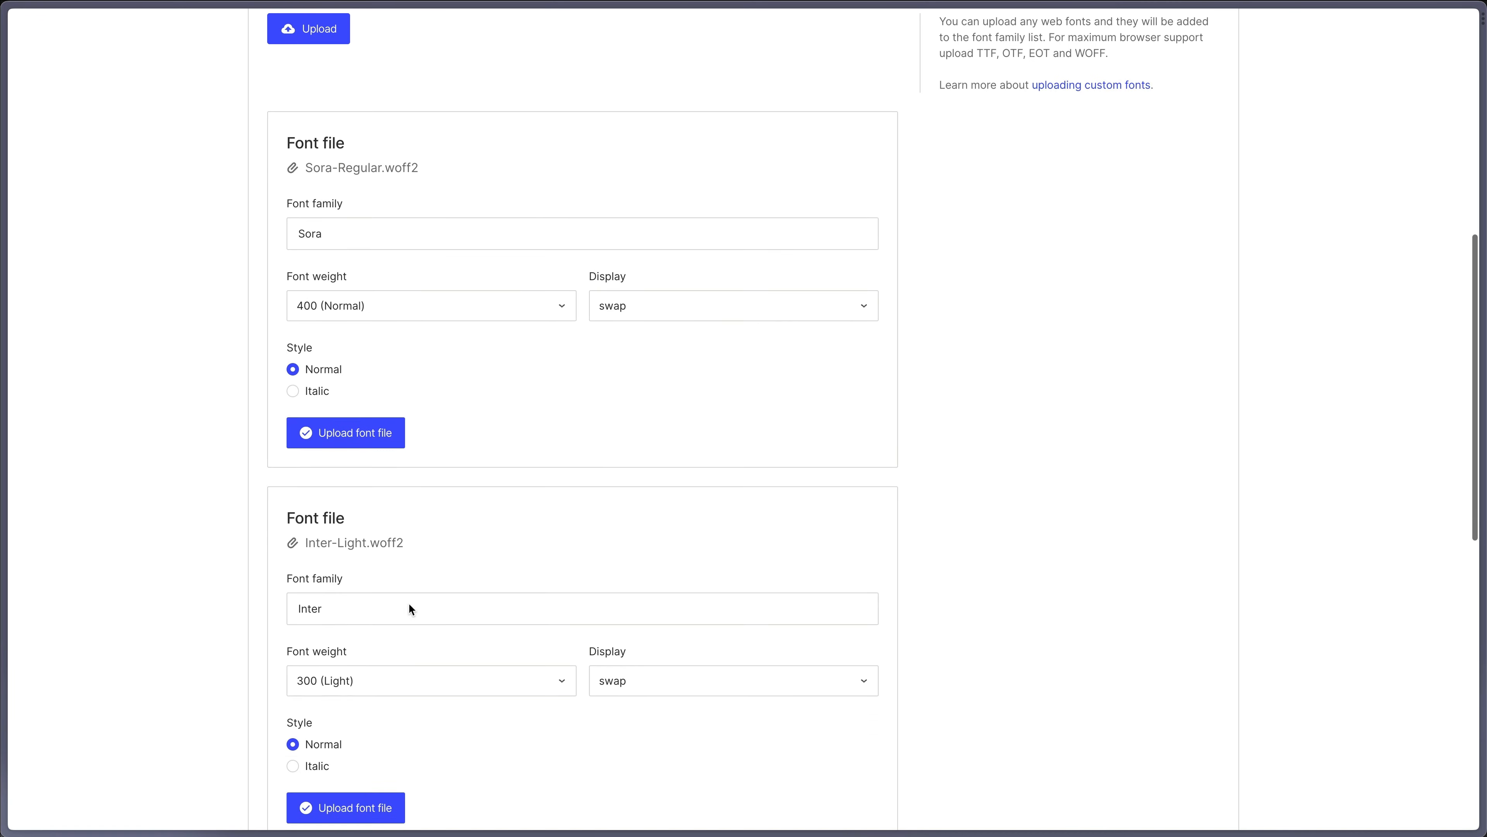
# Upload the Sora-Regular.woff2 and Inter-Light.woff2 font files as custom fonts and review the installed fonts.
pyautogui.scroll(-1, 359, 668)
pyautogui.click(344, 404)
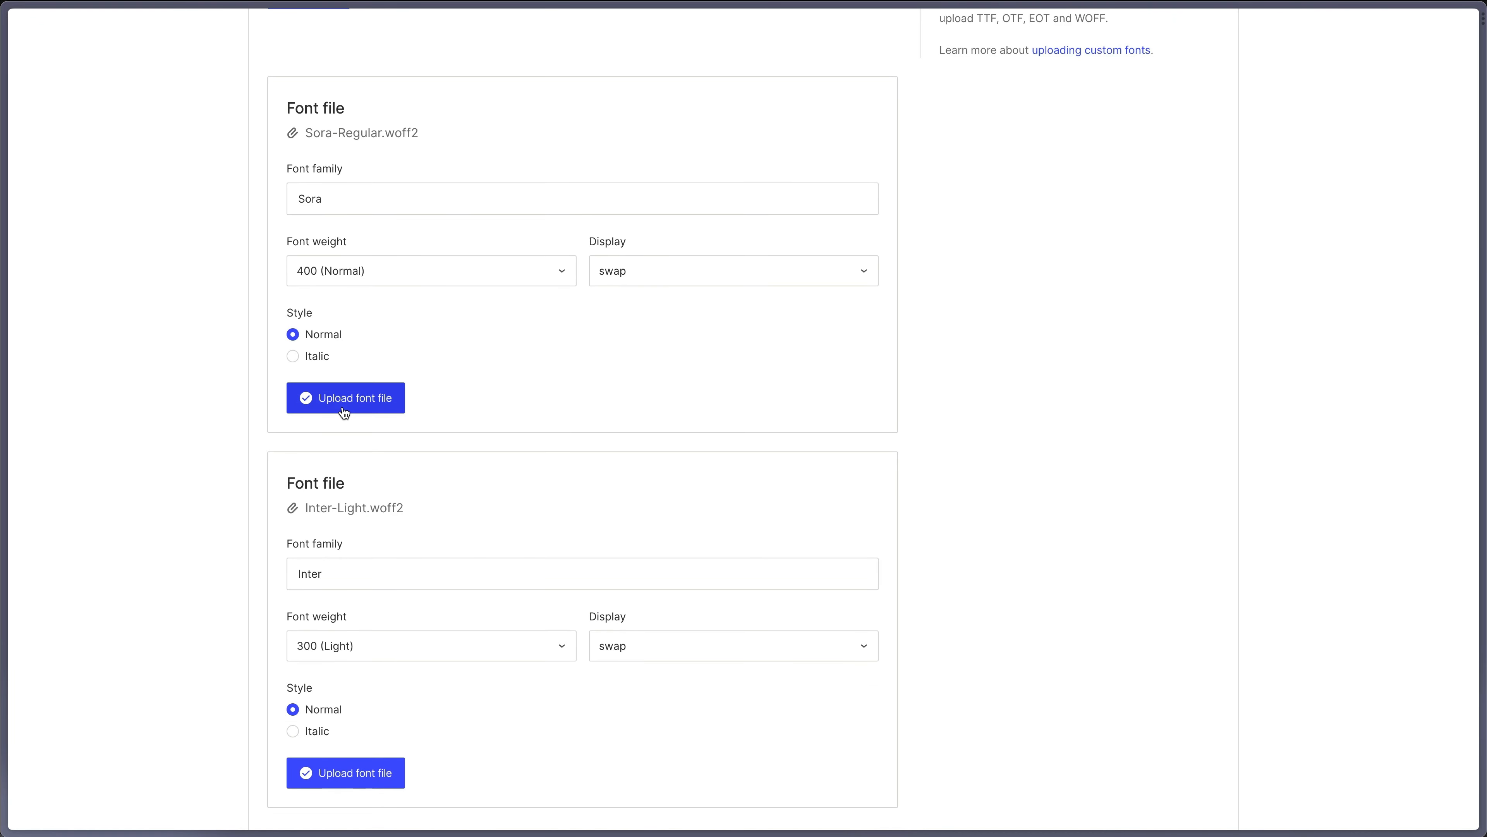
pyautogui.click(360, 406)
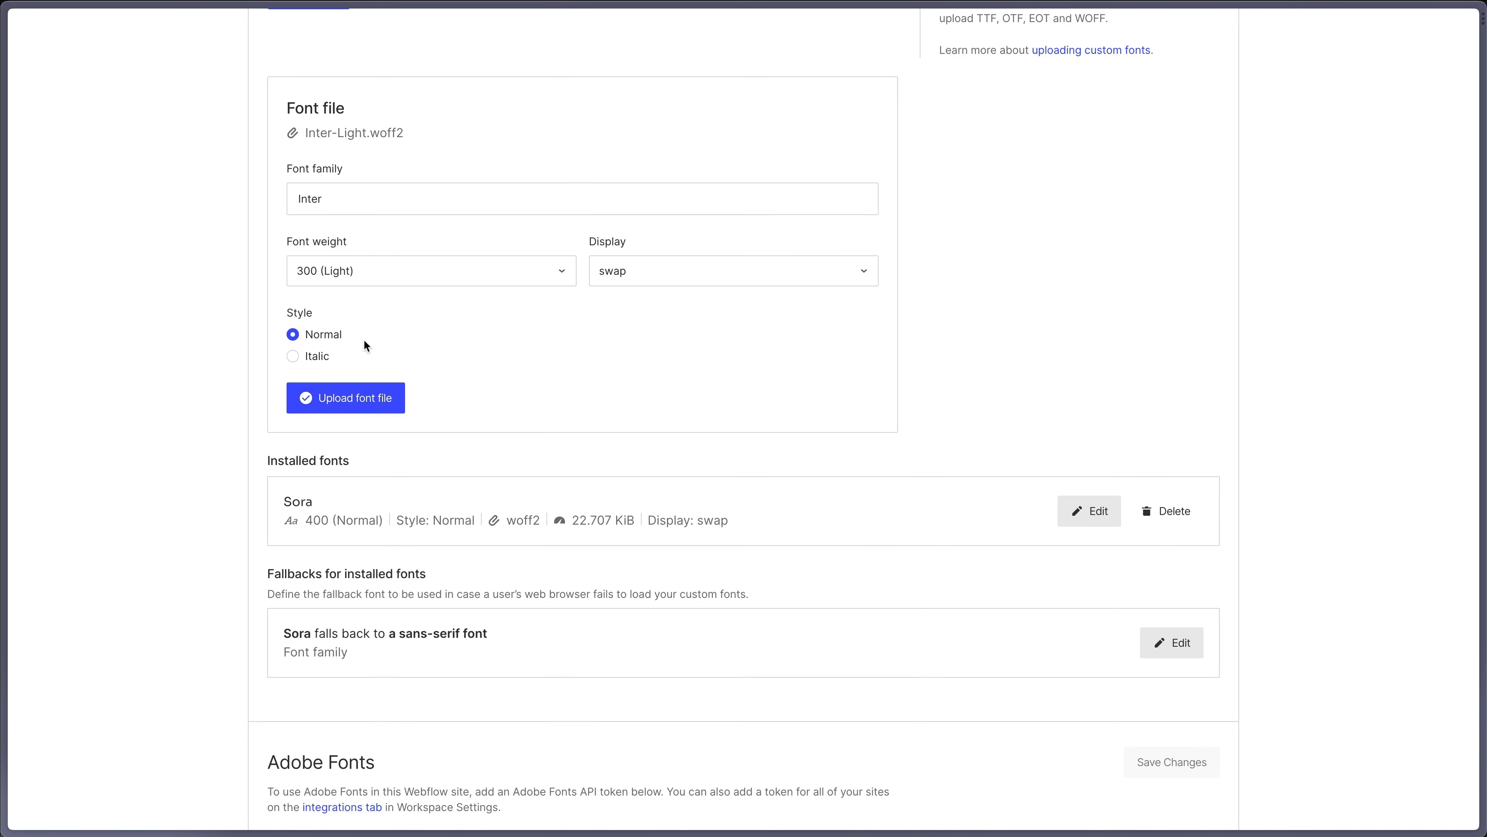
pyautogui.scroll(2, 469, 476)
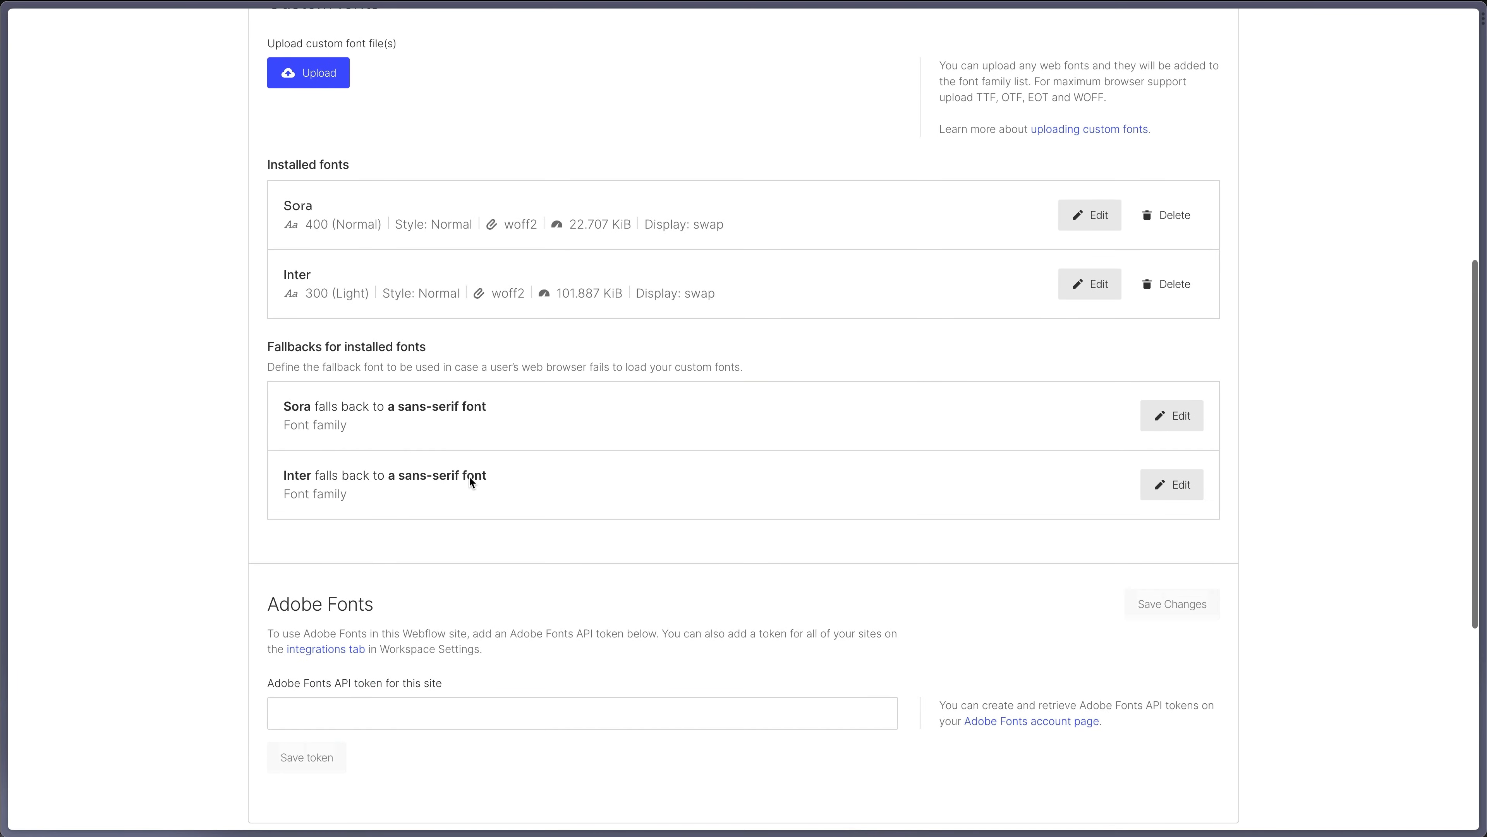
pyautogui.scroll(1, 469, 476)
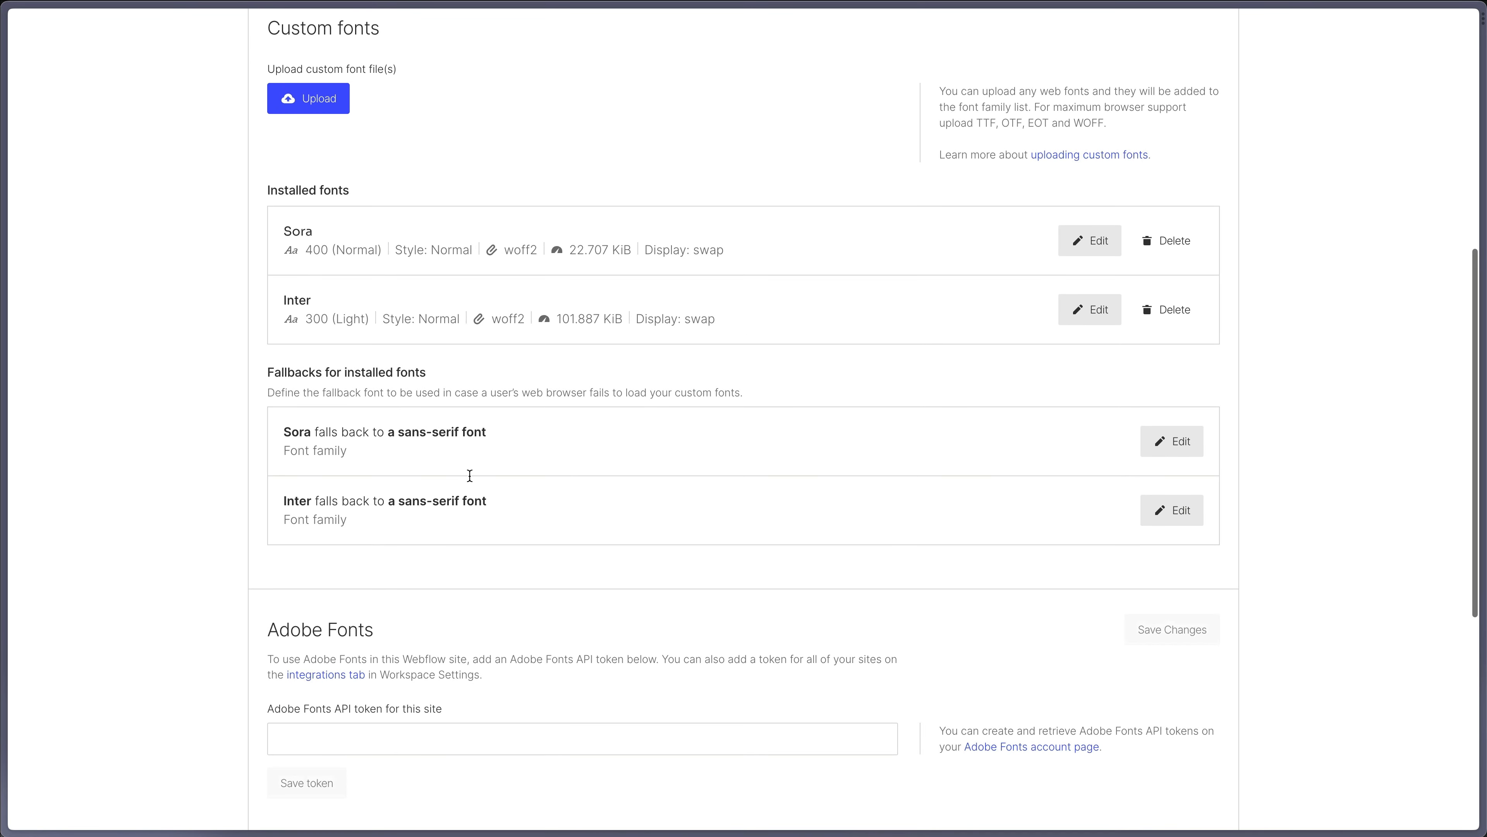
pyautogui.scroll(1, 469, 476)
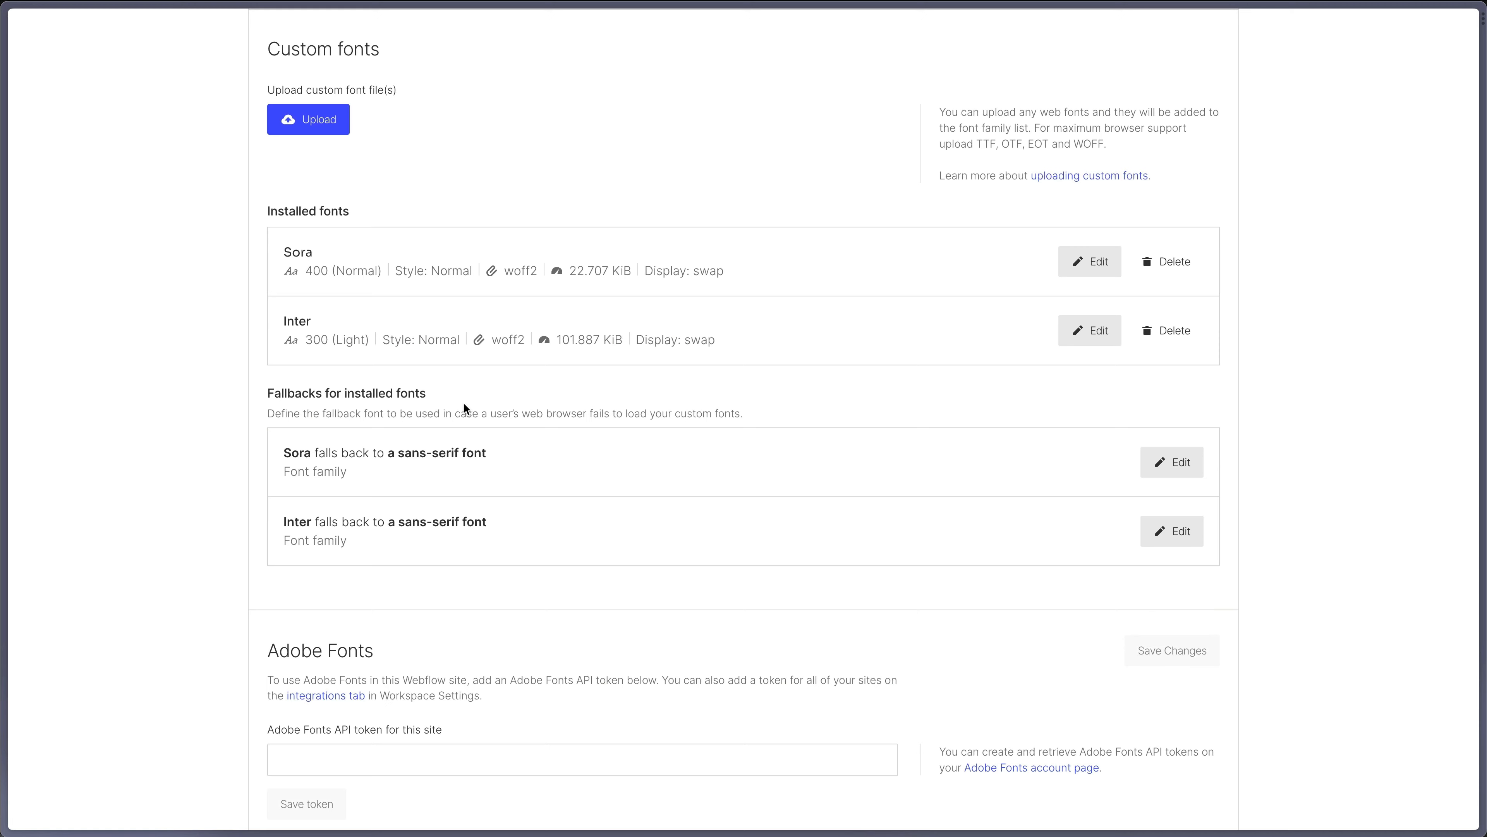
pyautogui.scroll(1, 465, 408)
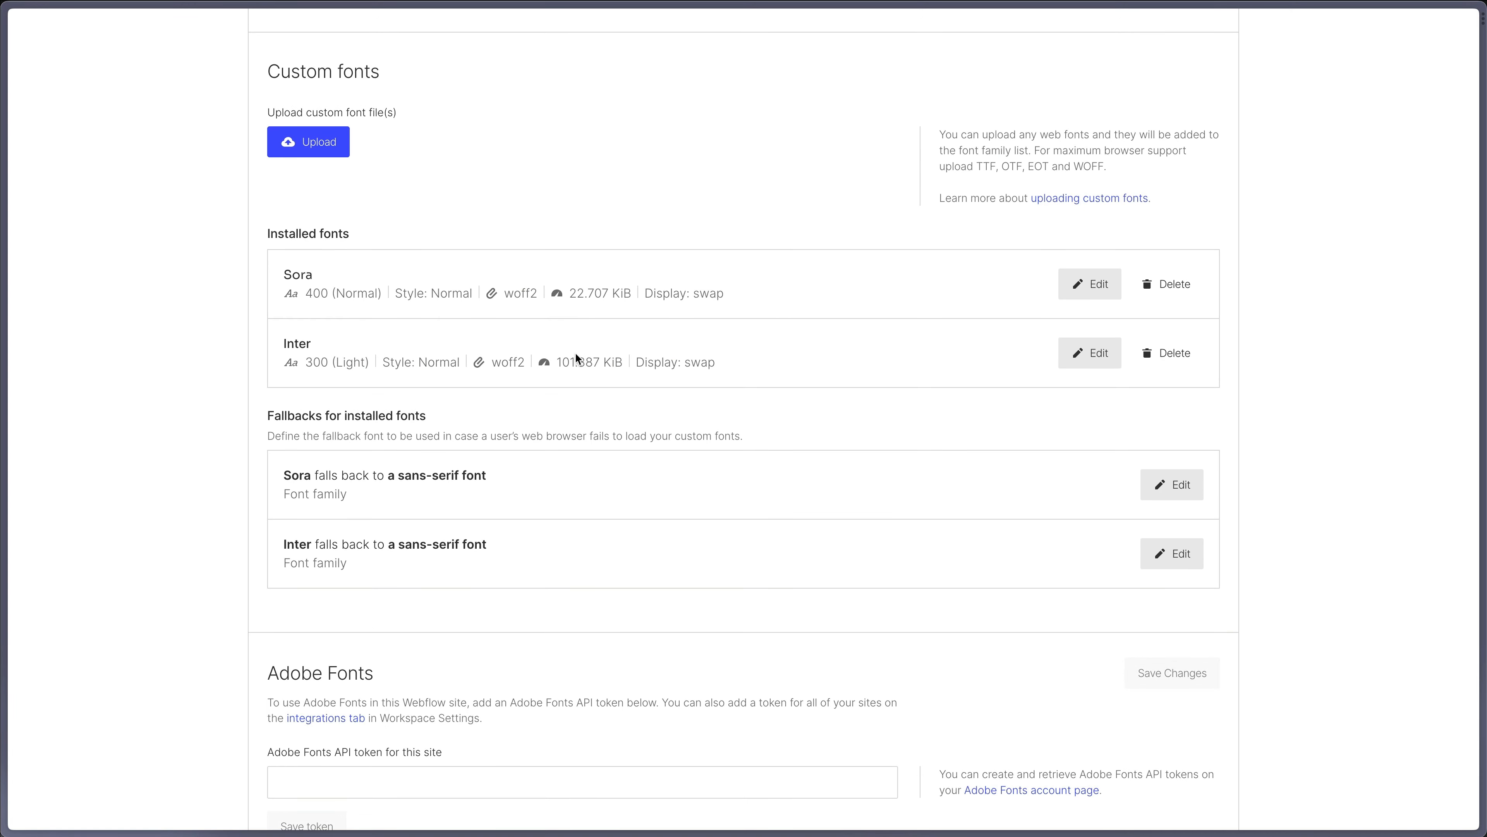
# Switch to the CloudConvert page to view the online file converter.
pyautogui.press('super+Tab')
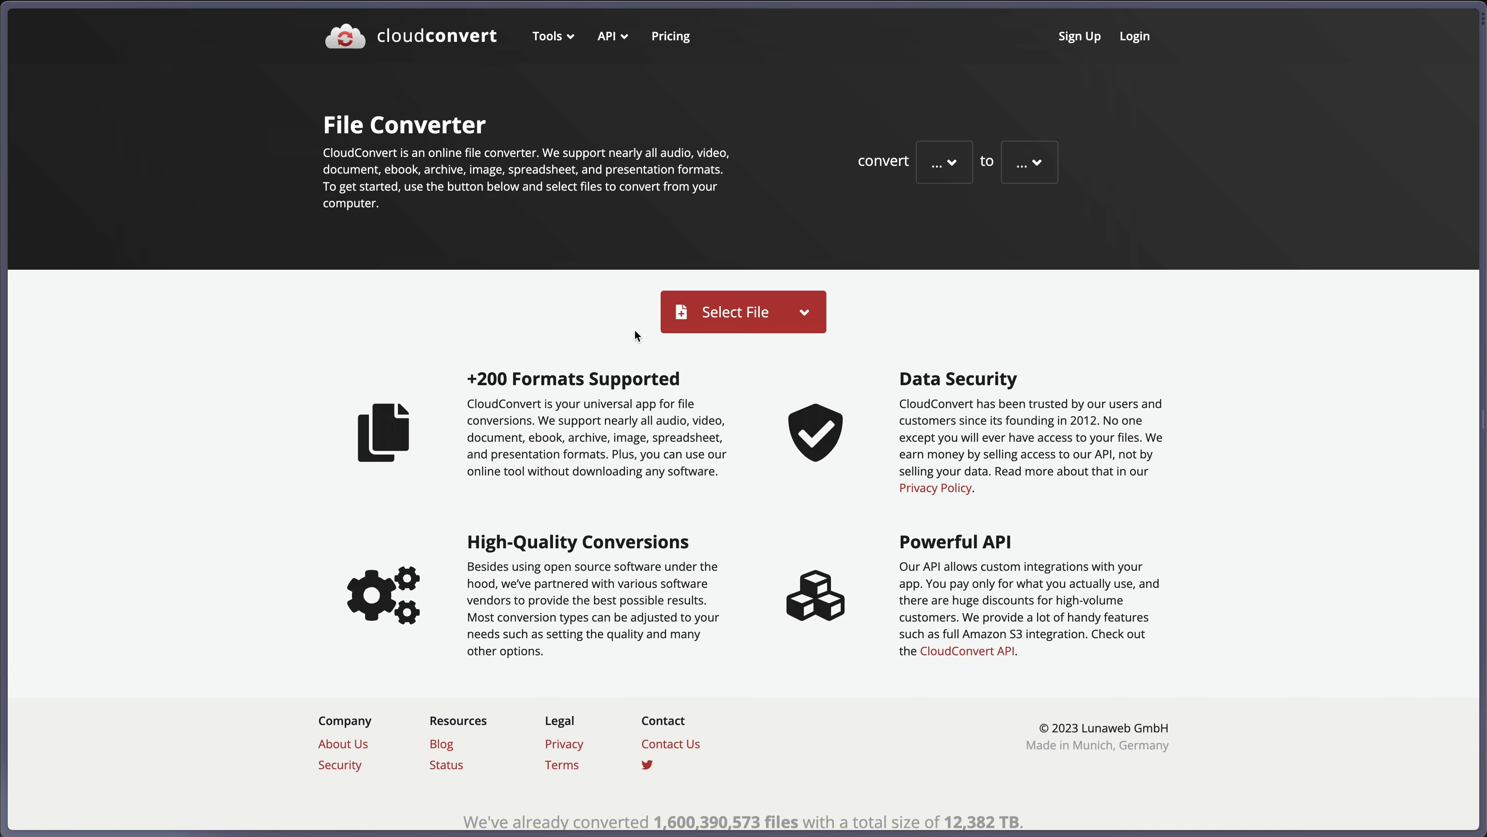
pyautogui.moveTo(5, 77)
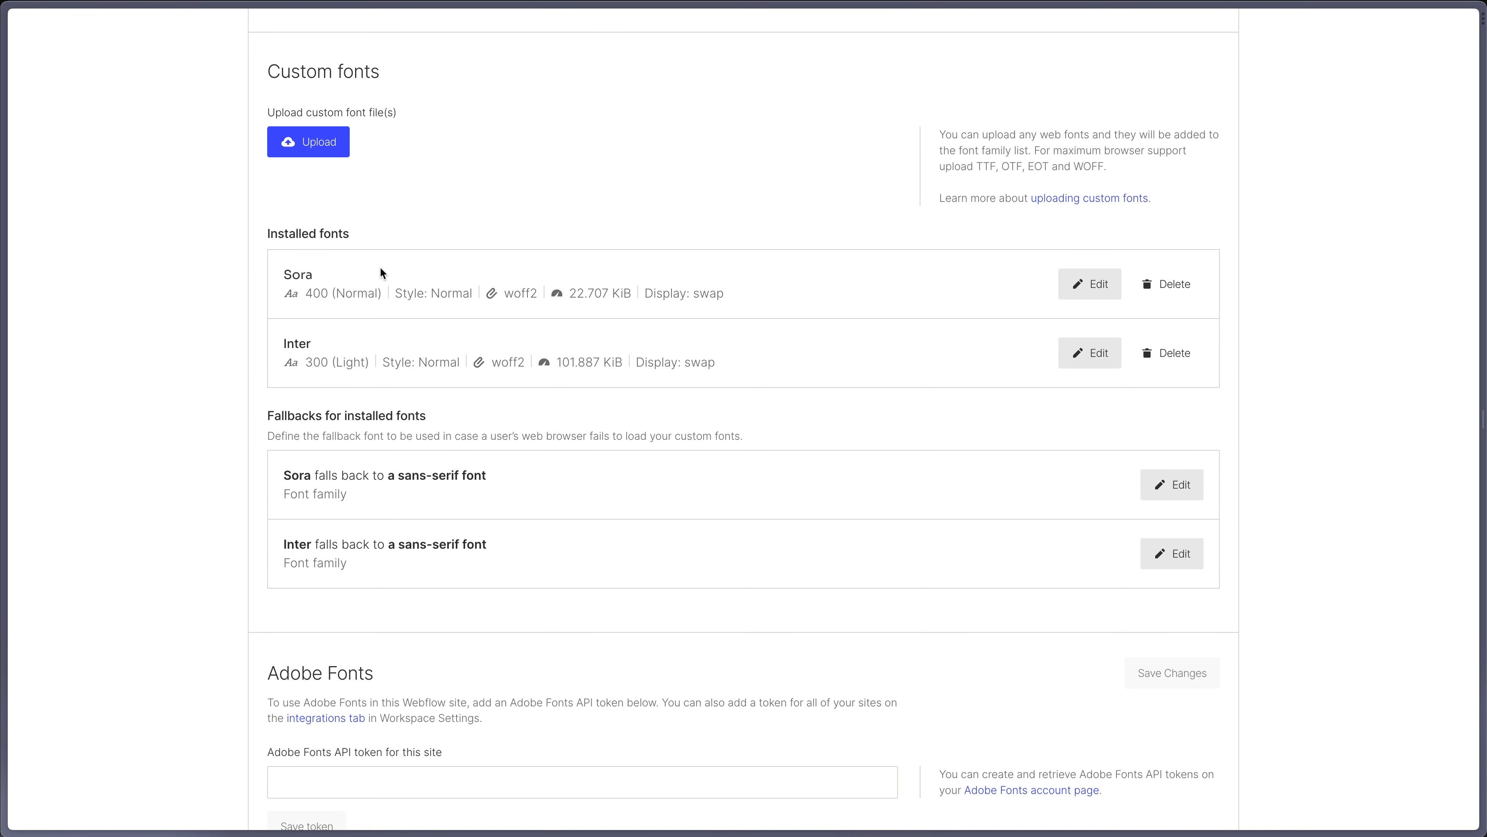
# Open the Styleguide Tutorial site in the Webflow Designer and look over its Start here page.
pyautogui.scroll(8, 588, 482)
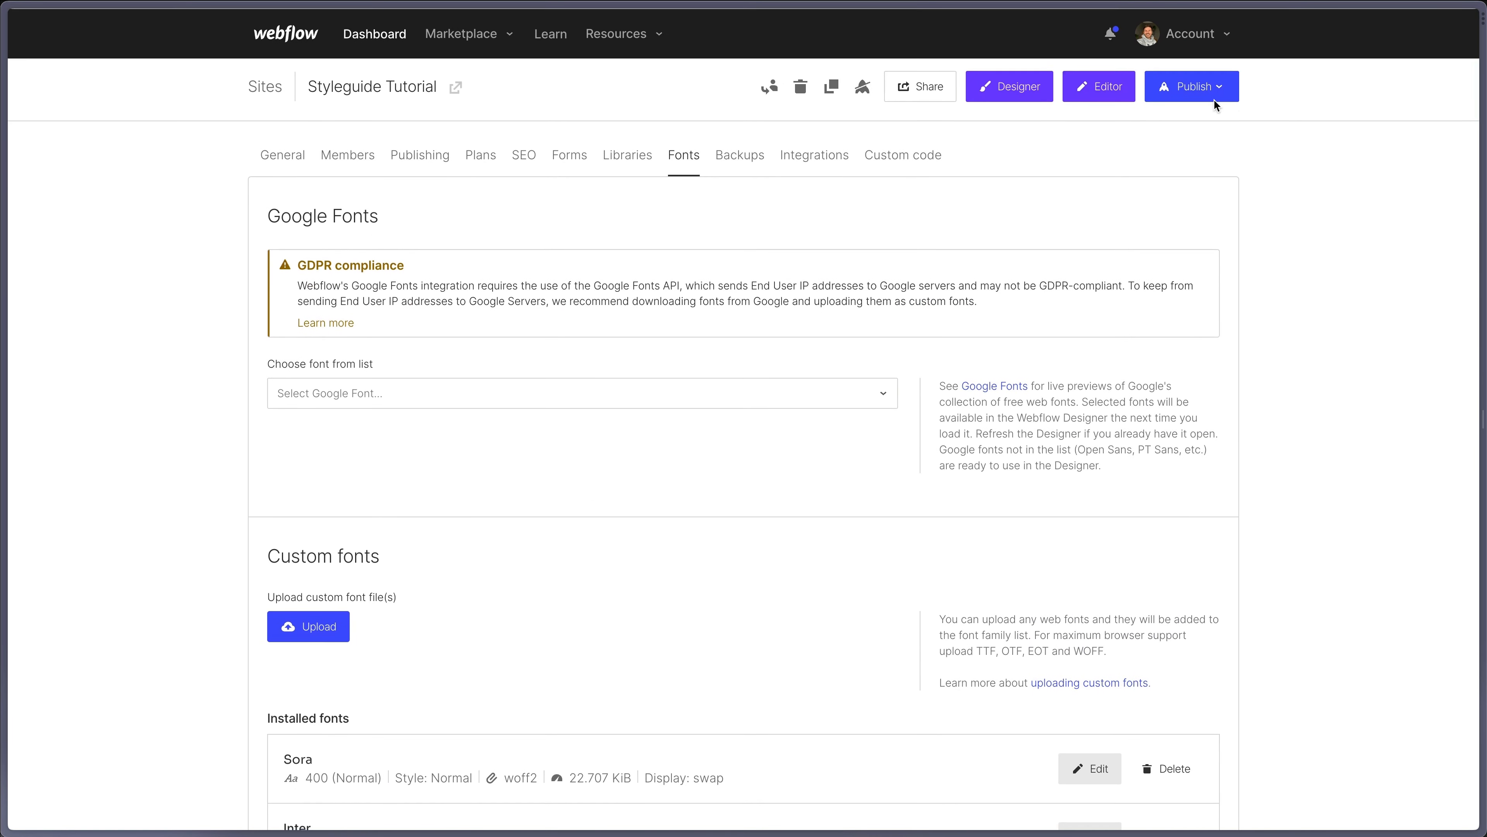
pyautogui.click(1002, 90)
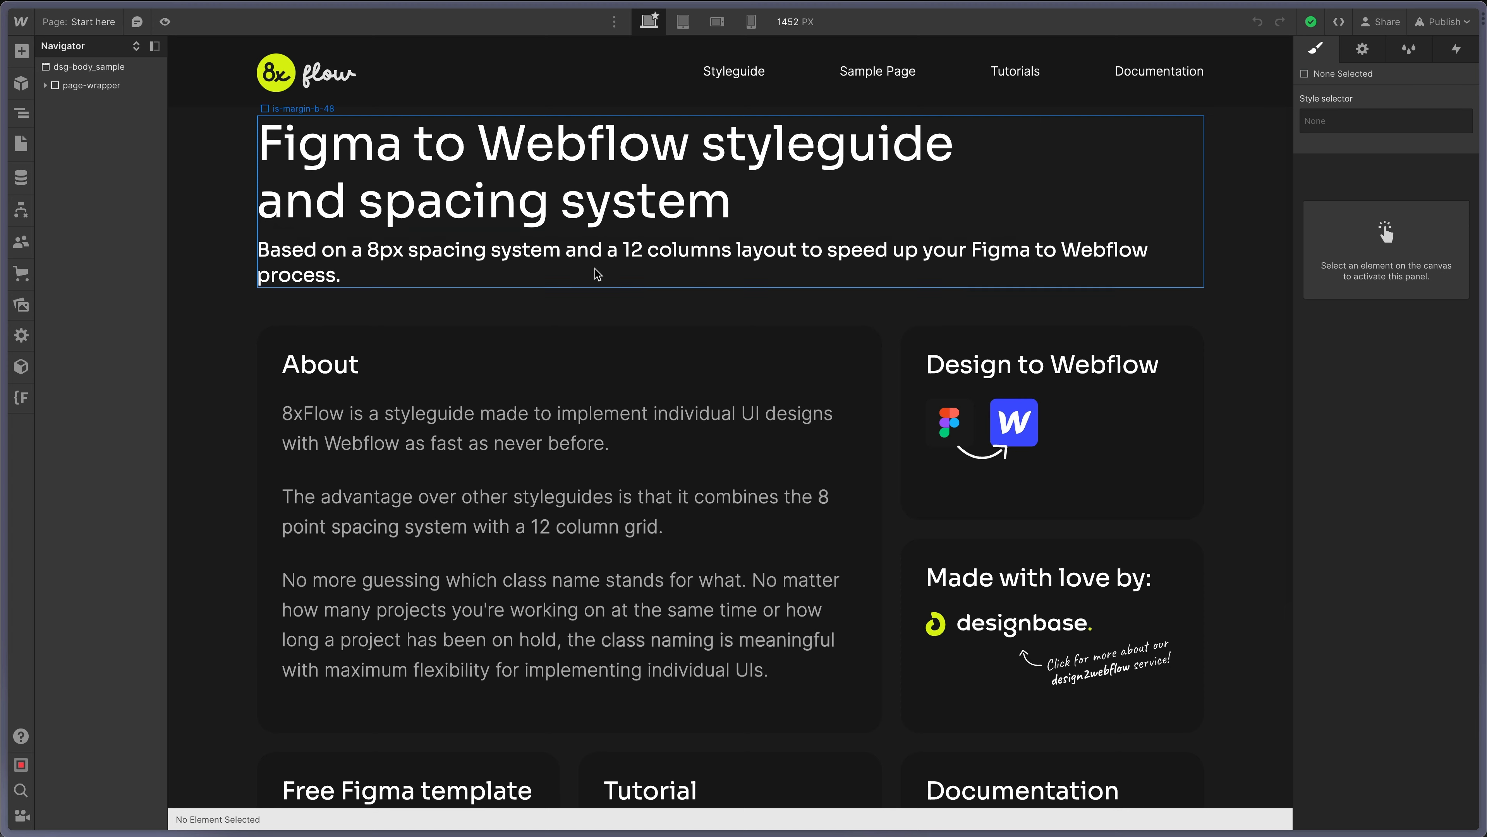
pyautogui.scroll(-5, 611, 419)
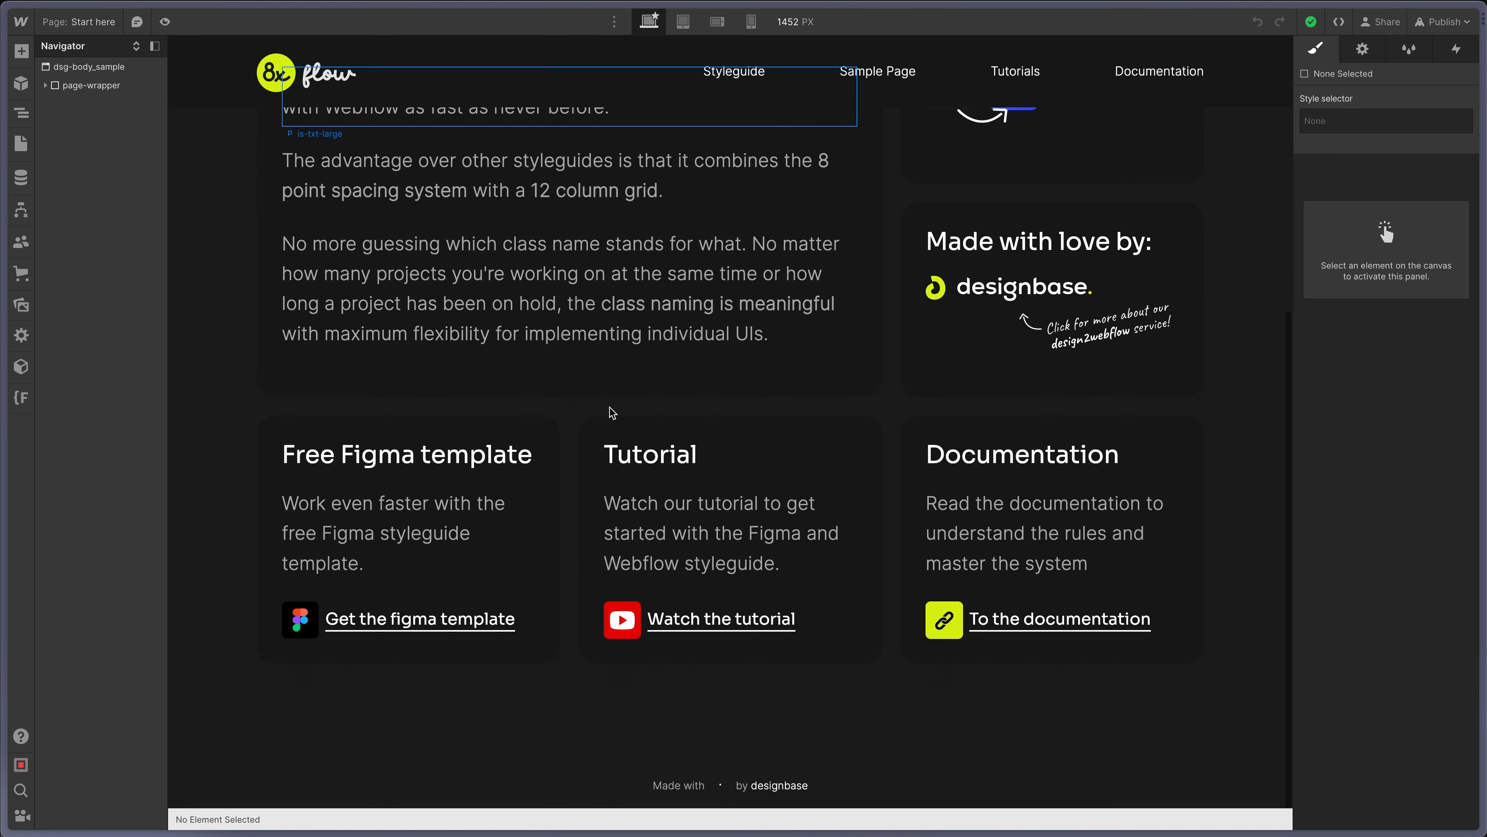
pyautogui.scroll(6, 609, 413)
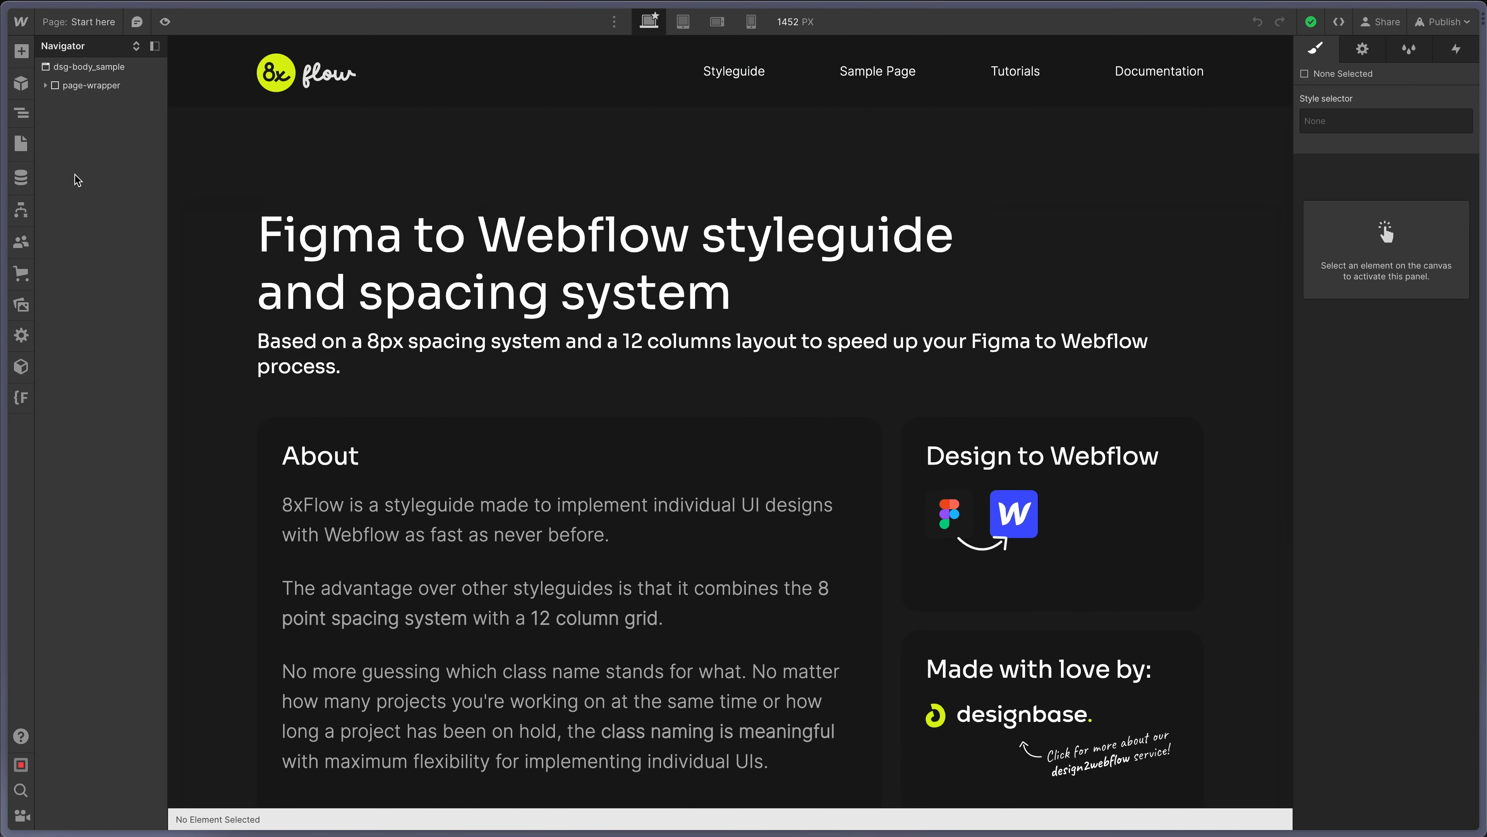
# Open the Styleguide page in the Designer and go to its table of headline samples.
pyautogui.click(21, 144)
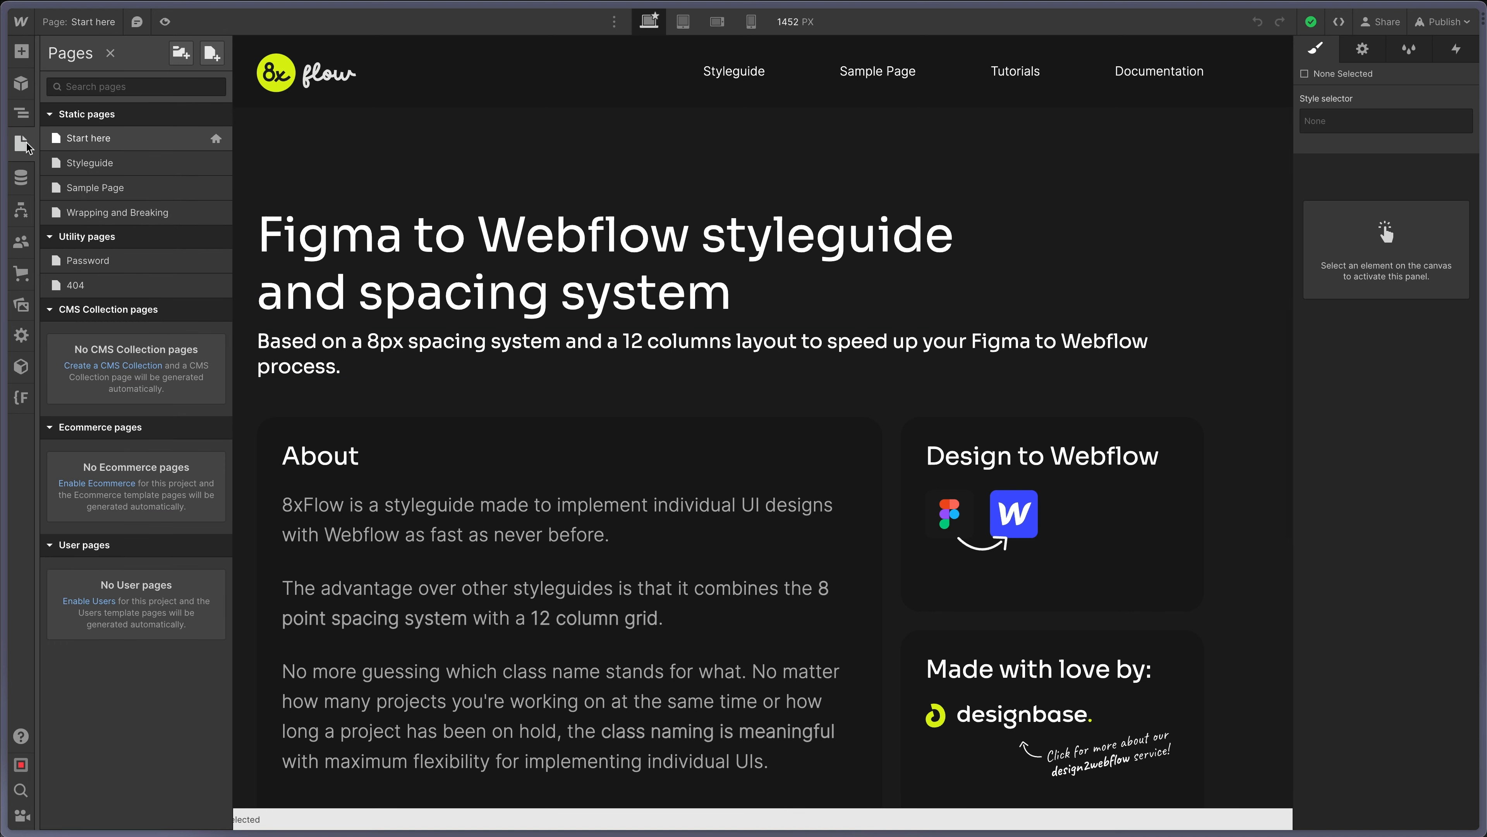
pyautogui.click(90, 174)
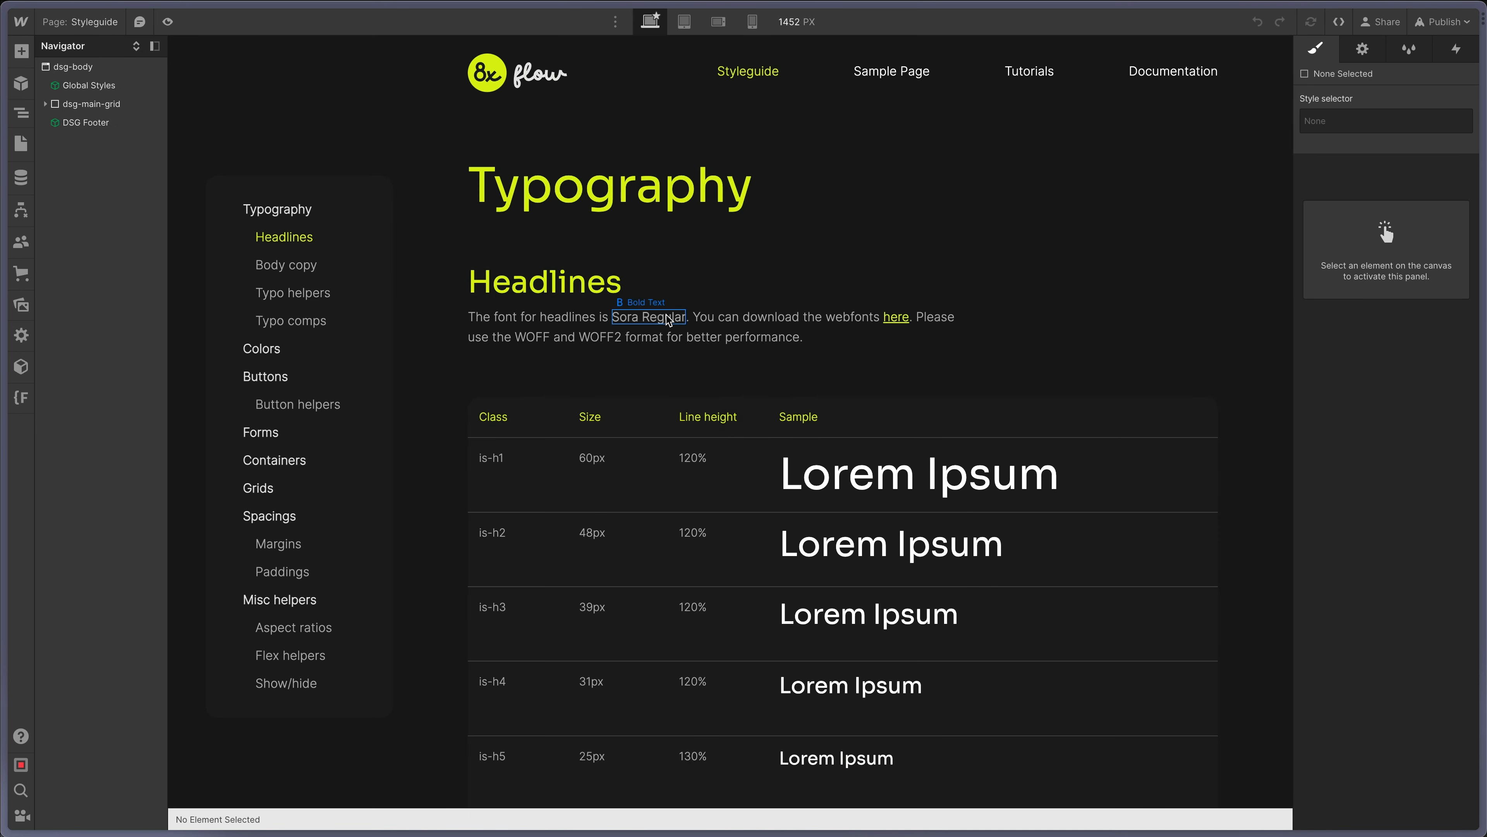
pyautogui.scroll(-5, 666, 319)
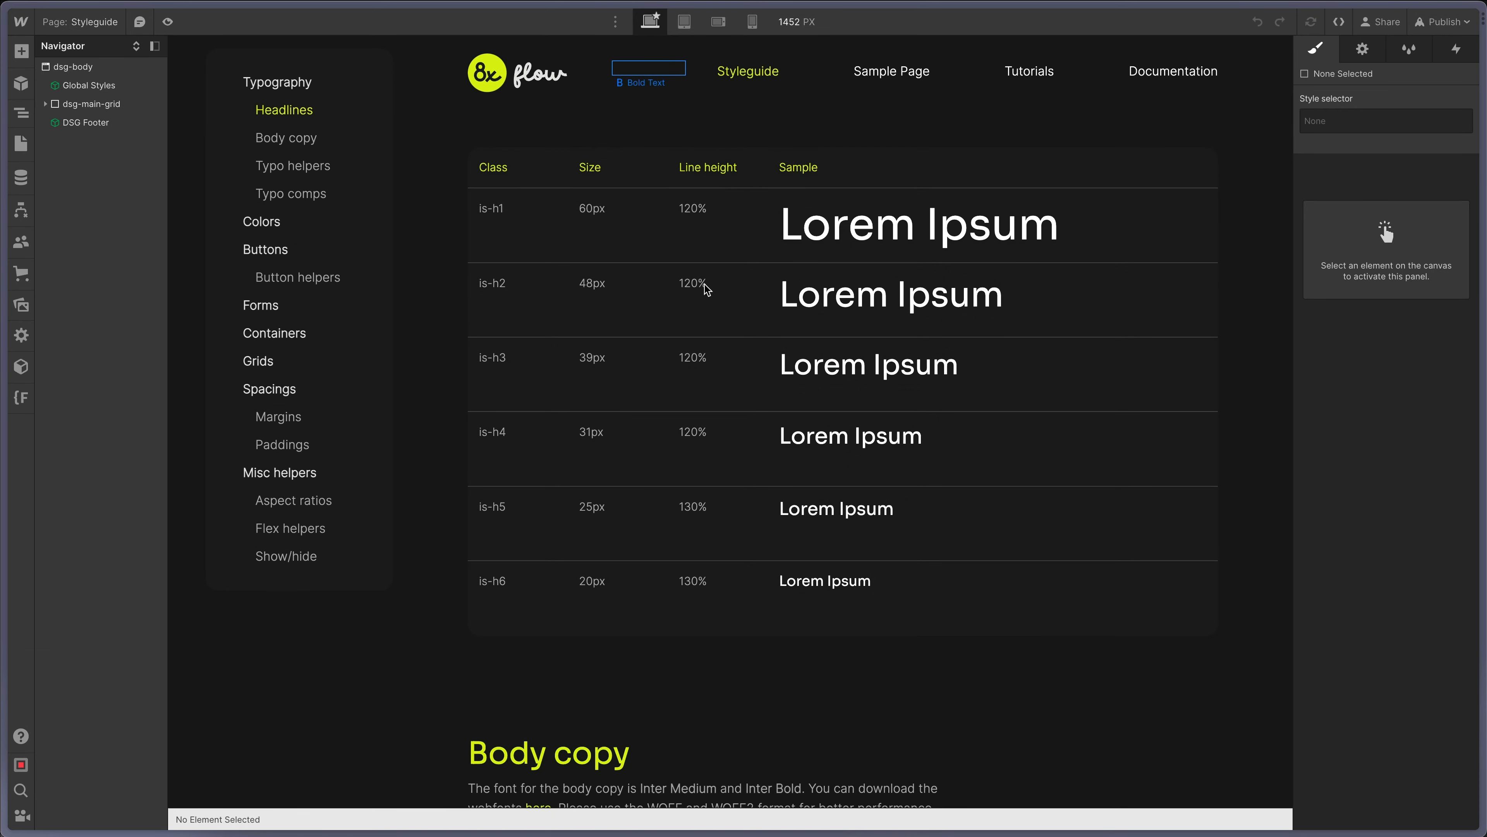
# Inspect the typography of the is-h1 headline sample on the desktop, tablet and mobile breakpoints.
pyautogui.click(886, 231)
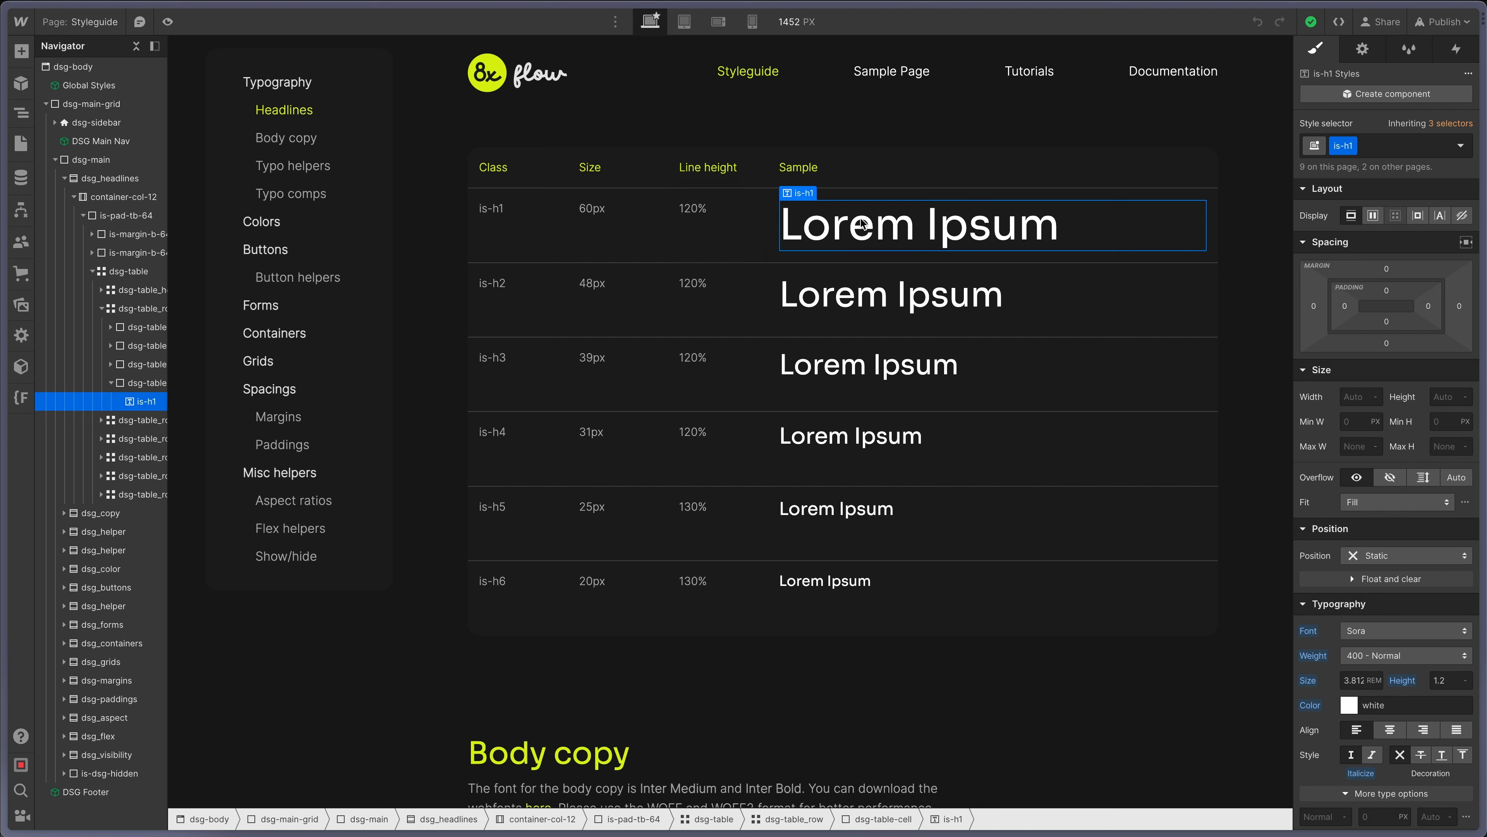
pyautogui.click(1356, 681)
pyautogui.click(679, 22)
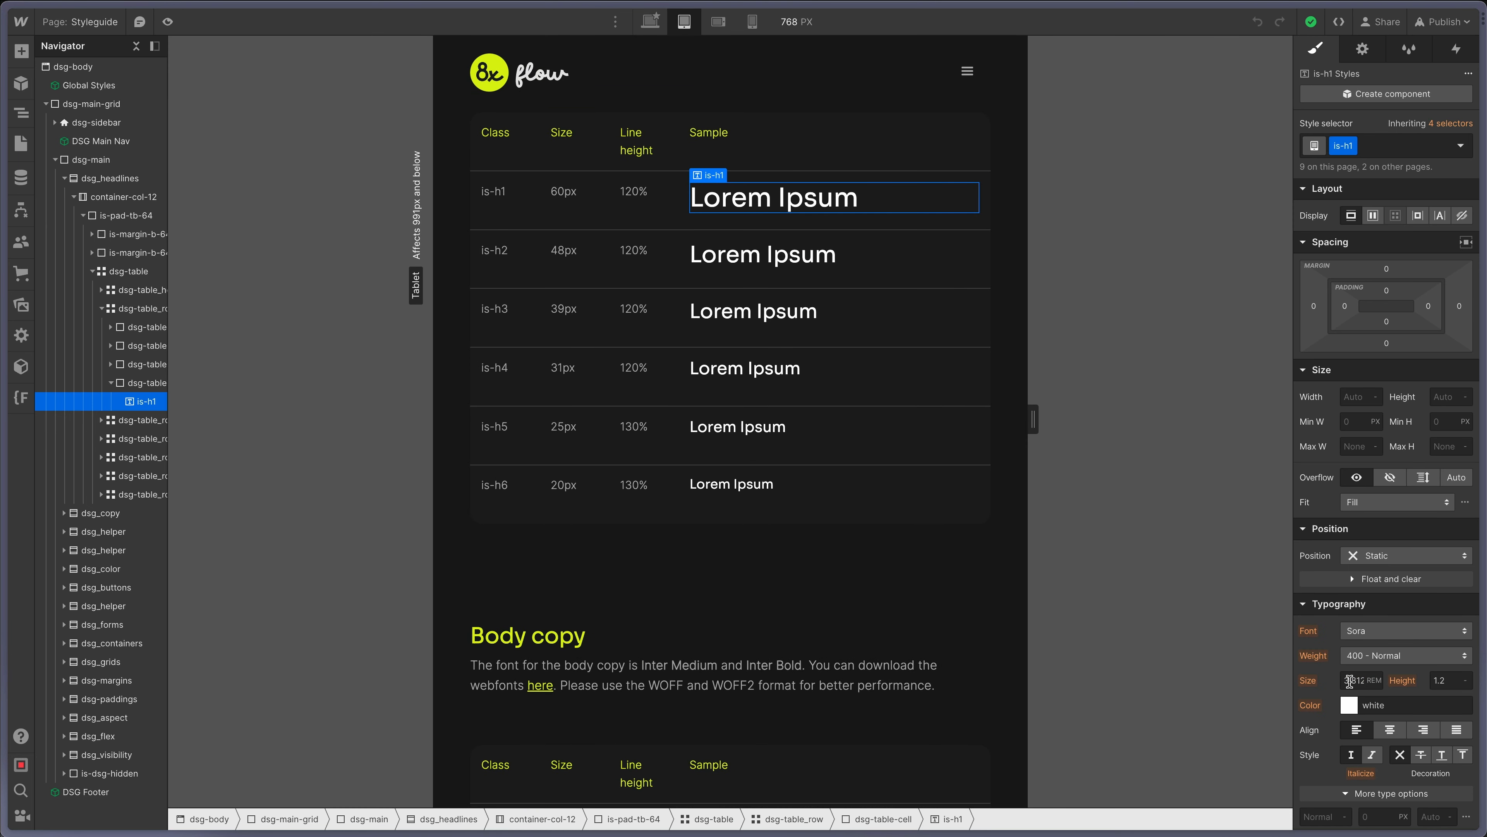
pyautogui.click(718, 22)
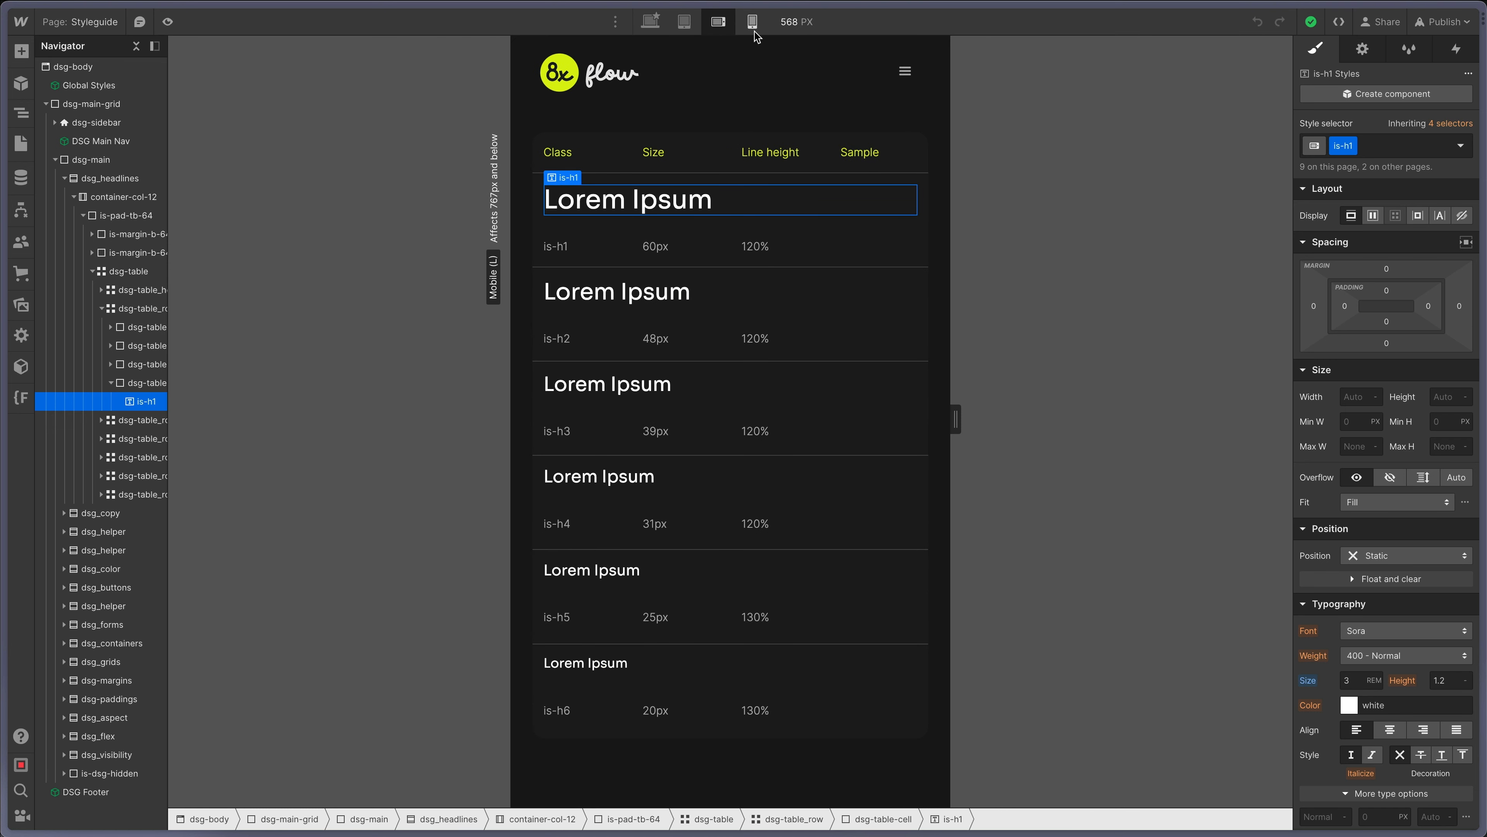
pyautogui.click(753, 22)
pyautogui.click(649, 22)
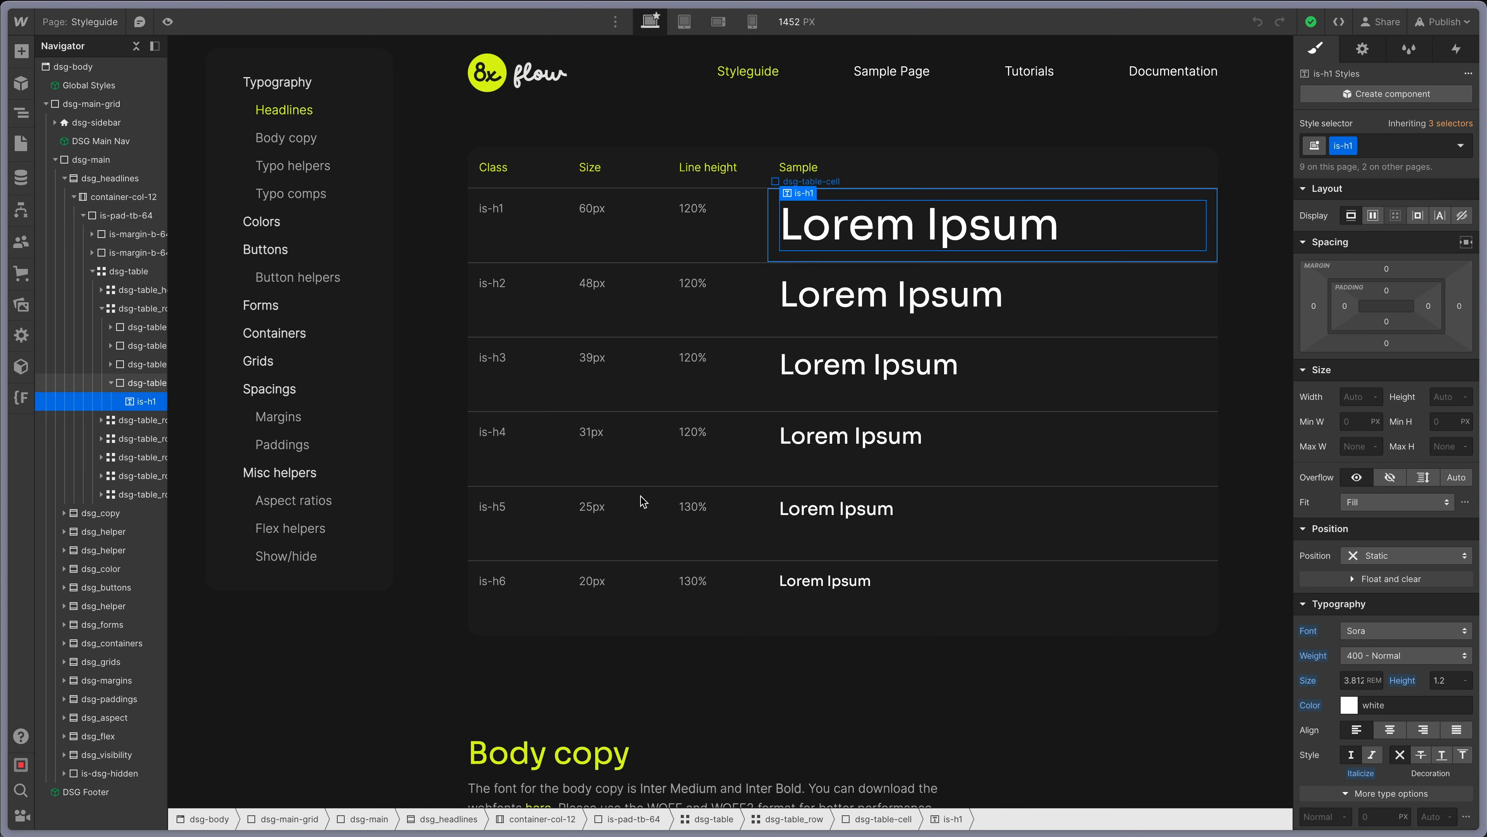
# Switch to the Font Size Tool page and review its base, breakpoint and font scale settings.
pyautogui.press('super+Tab')
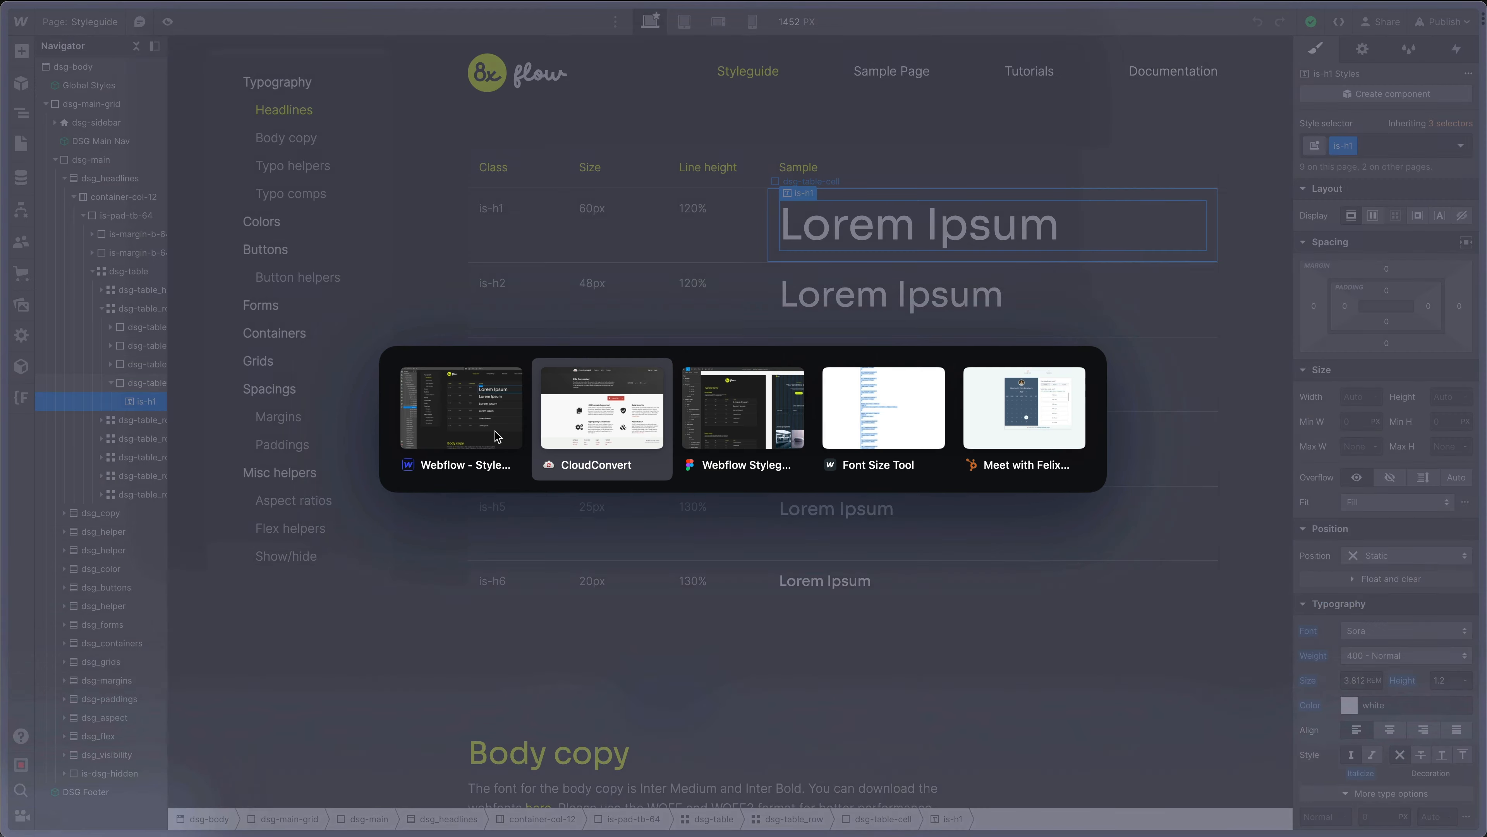
pyautogui.press('super+Tab')
pyautogui.press('super+Tab')
pyautogui.scroll(15, 628, 256)
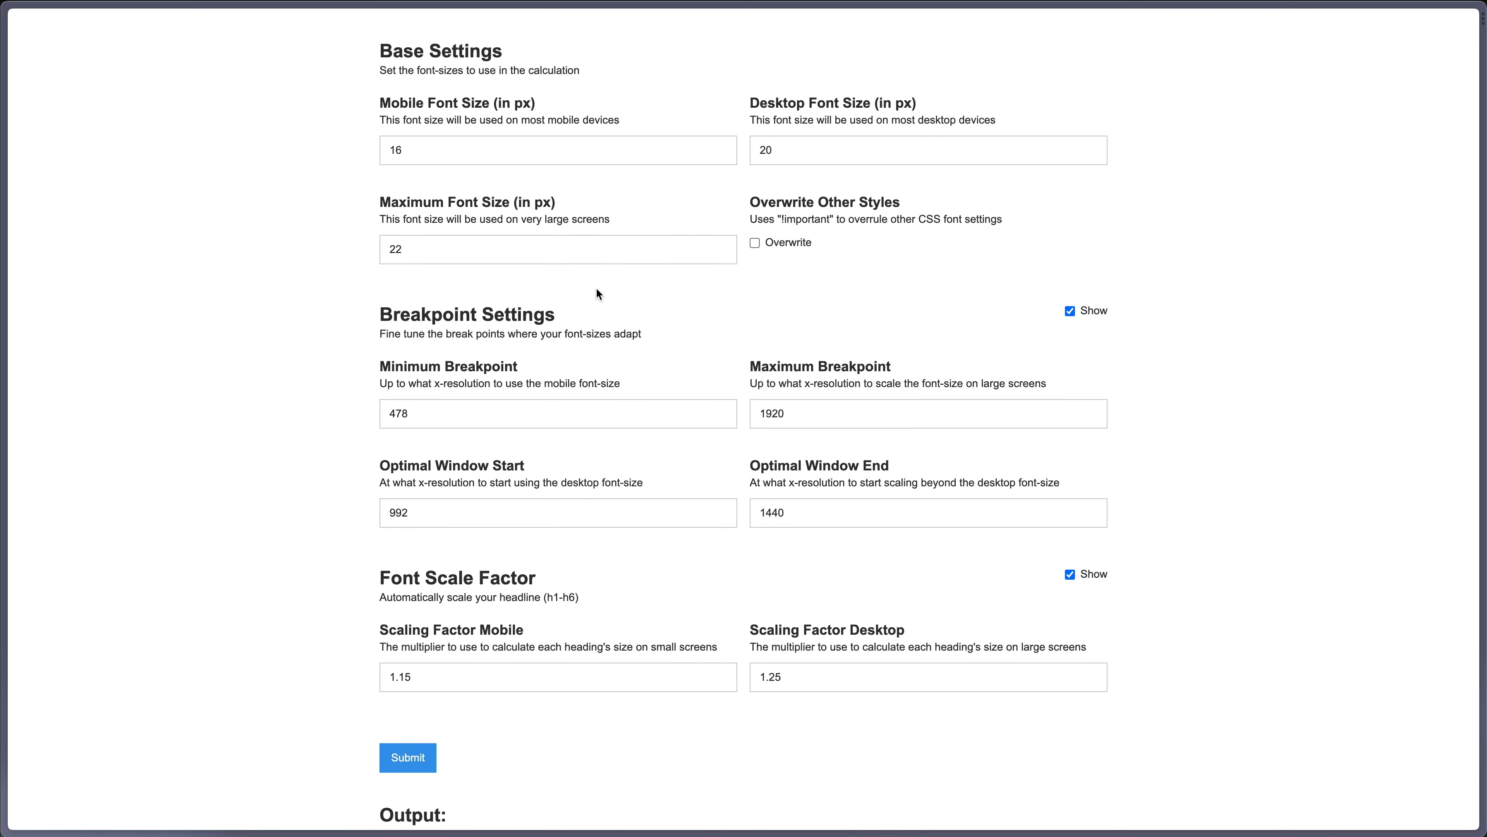
pyautogui.scroll(-2, 597, 292)
pyautogui.scroll(2, 596, 287)
pyautogui.scroll(-6, 496, 360)
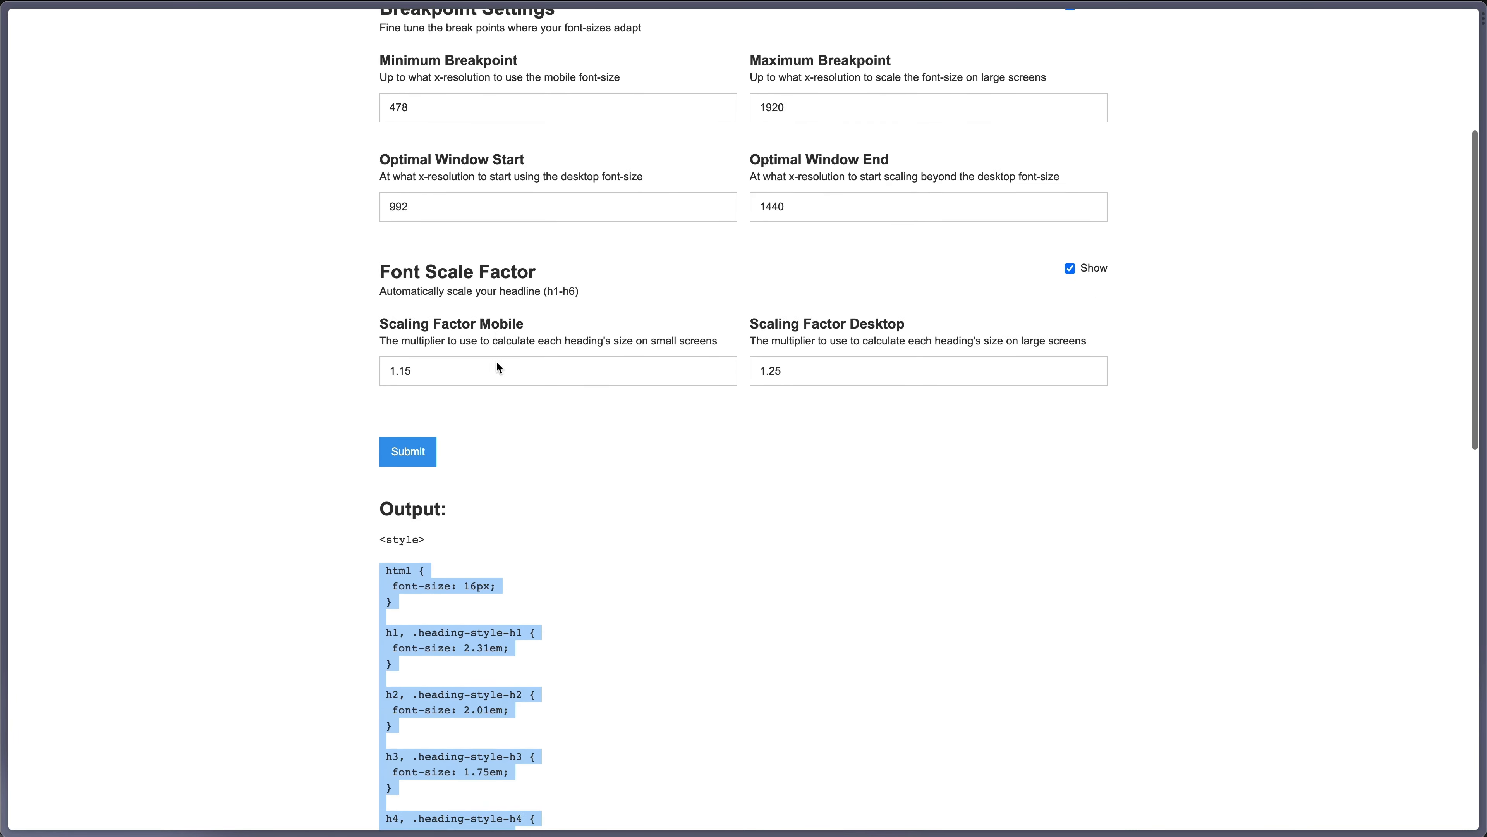
pyautogui.scroll(6, 496, 360)
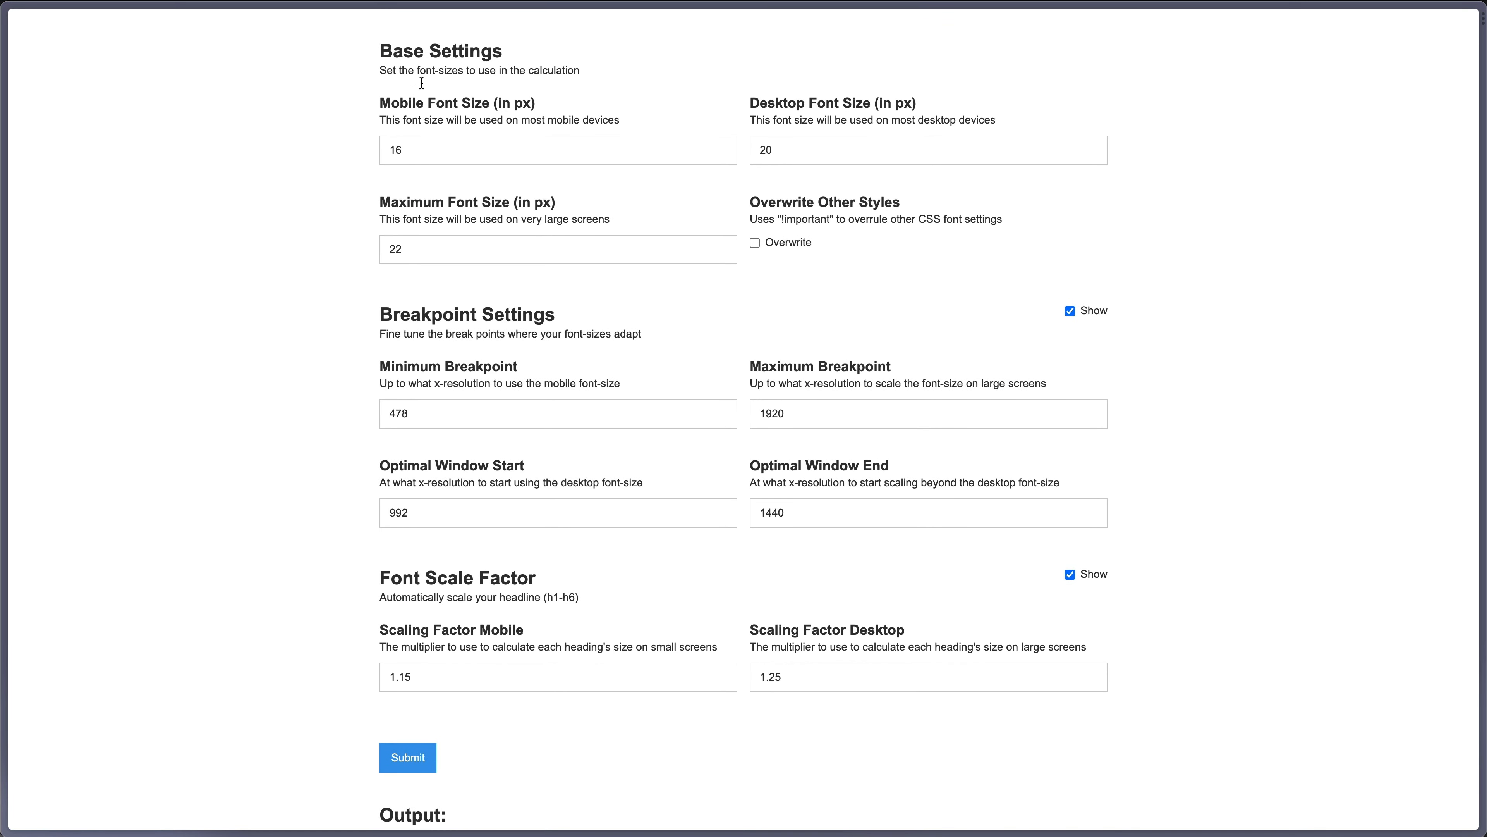
# Check the mobile font size and set the desktop font size to 16 px.
pyautogui.click(403, 138)
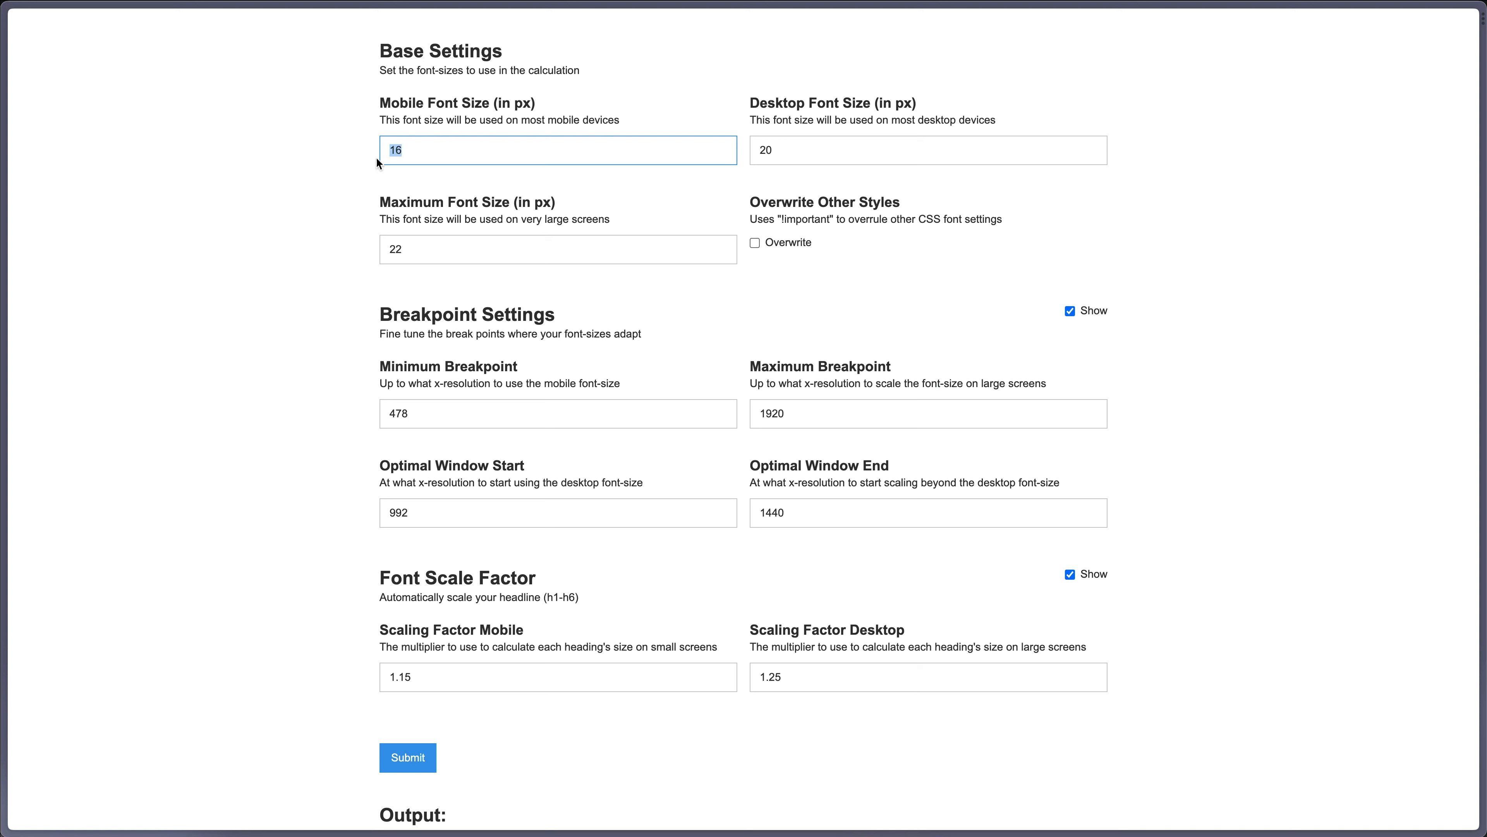
pyautogui.doubleClick(417, 146)
pyautogui.click(844, 156)
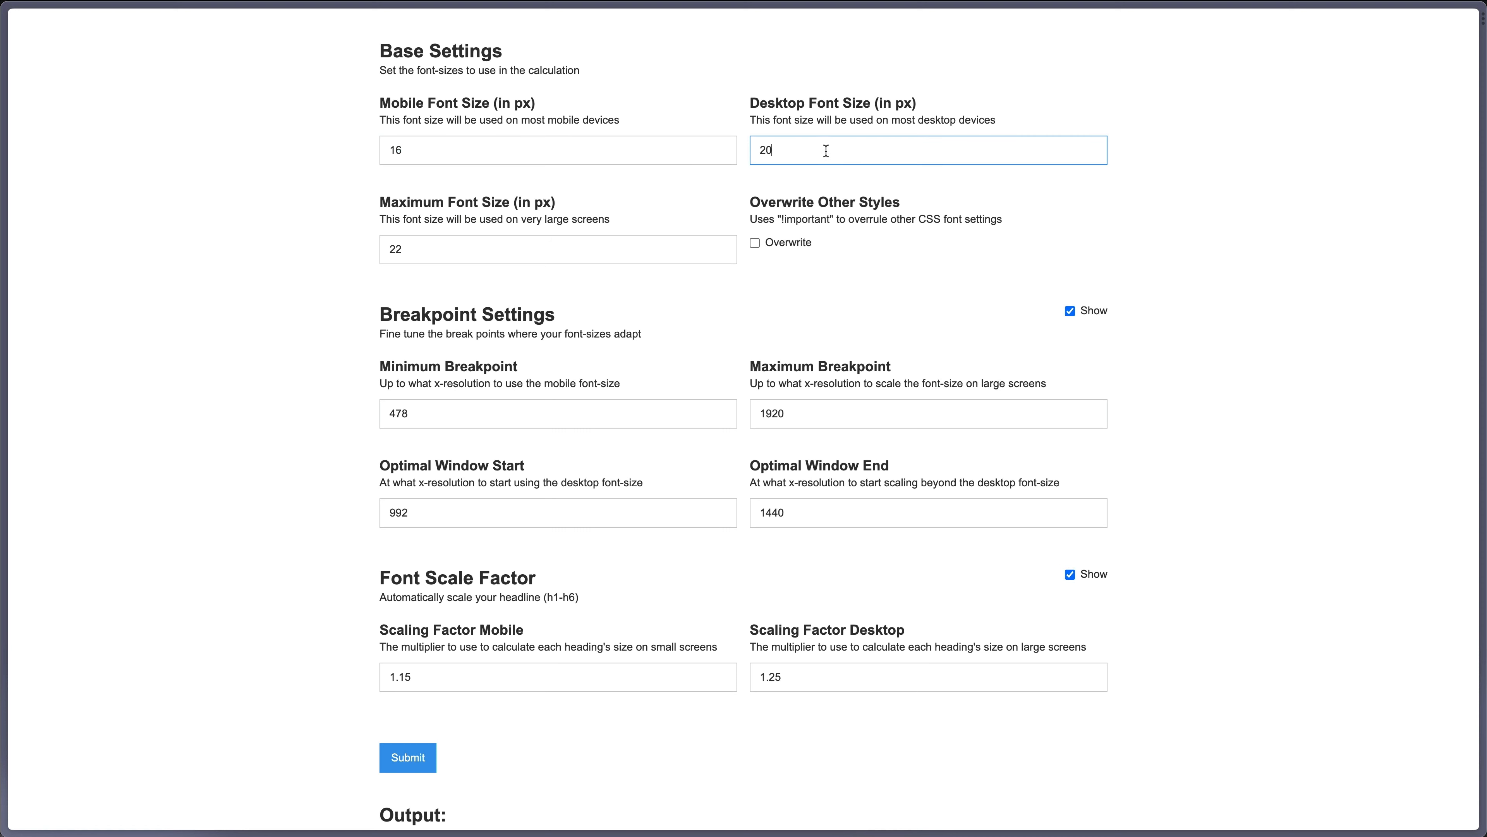
pyautogui.moveTo(823, 154); pyautogui.dragTo(696, 154)
pyautogui.write('16')
pyautogui.click(755, 124)
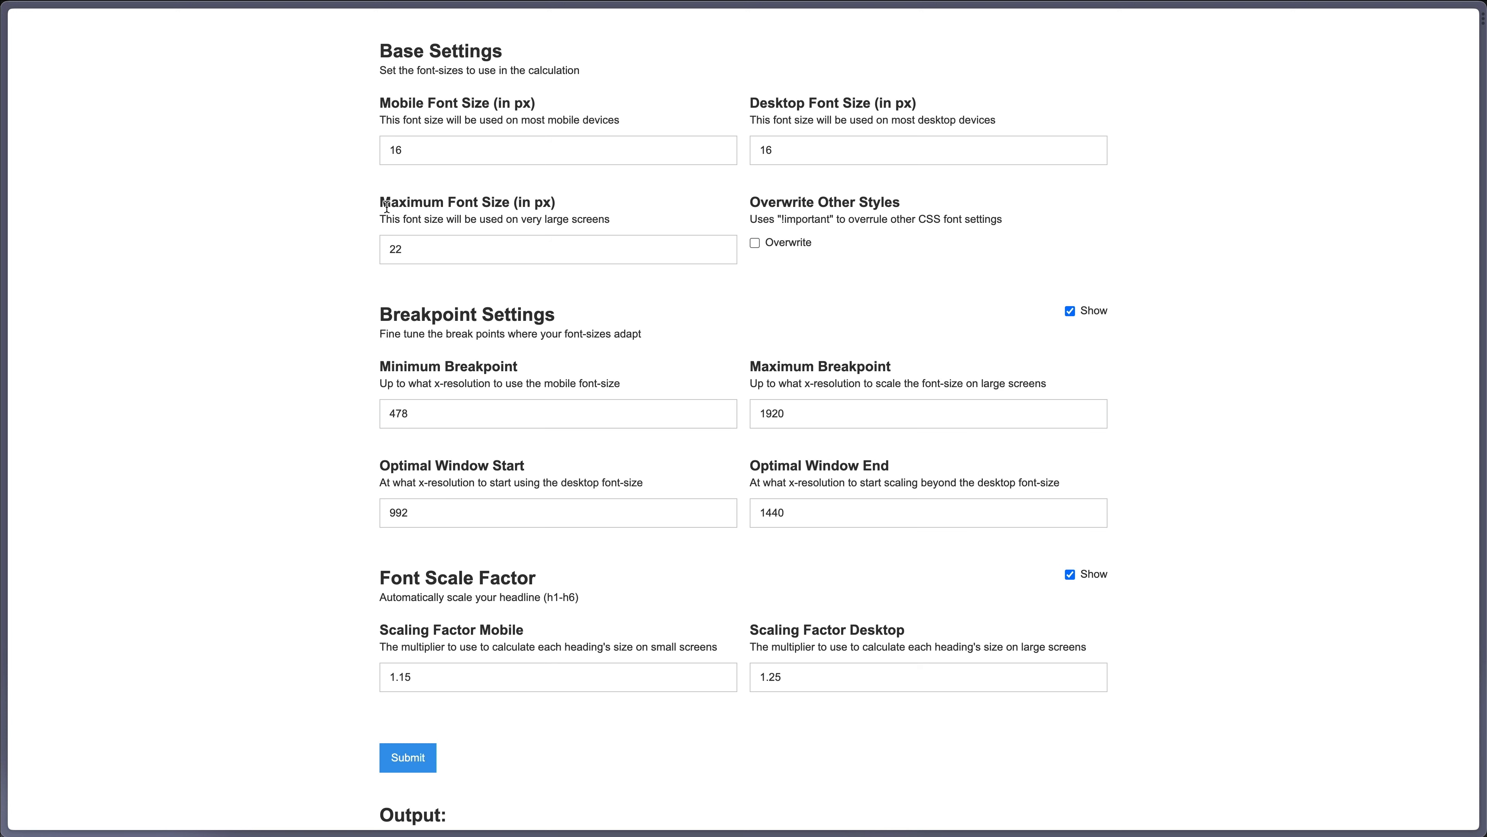
# Set the maximum font size for very large screens to 20 px.
pyautogui.tripleClick(581, 213)
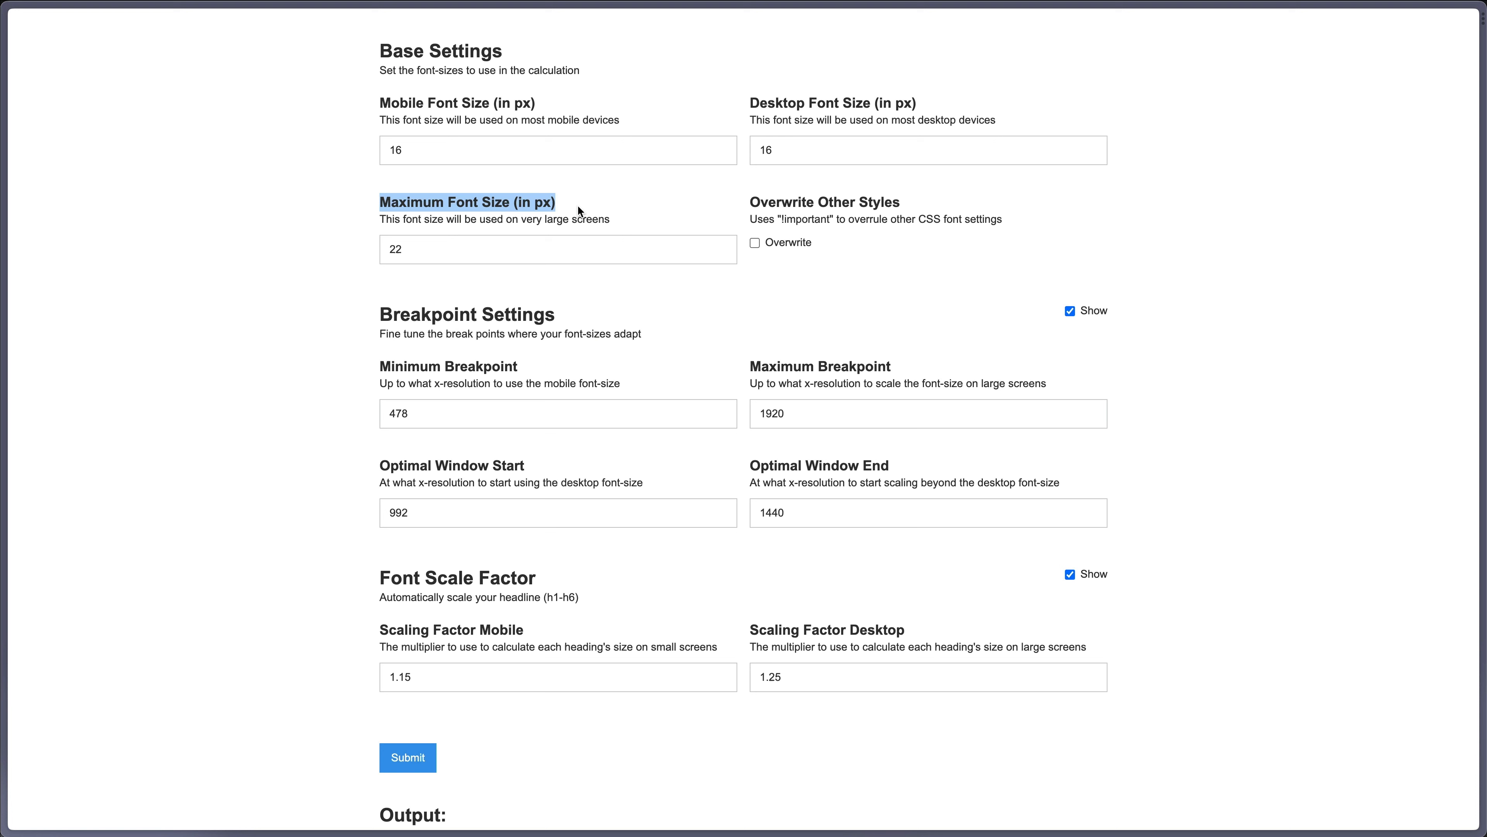
pyautogui.click(462, 246)
pyautogui.doubleClick(515, 262)
pyautogui.write('20')
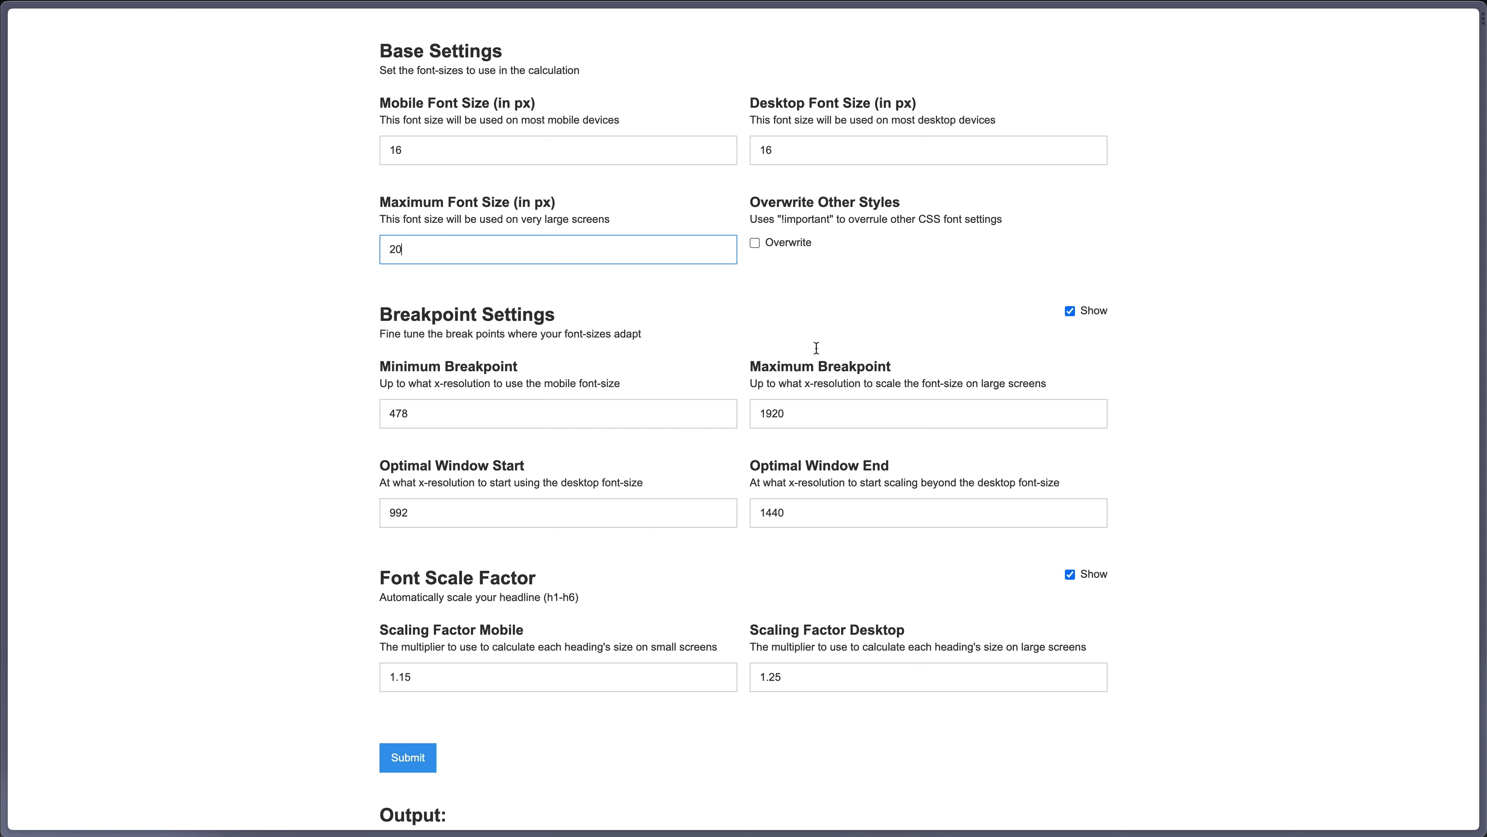
pyautogui.click(822, 323)
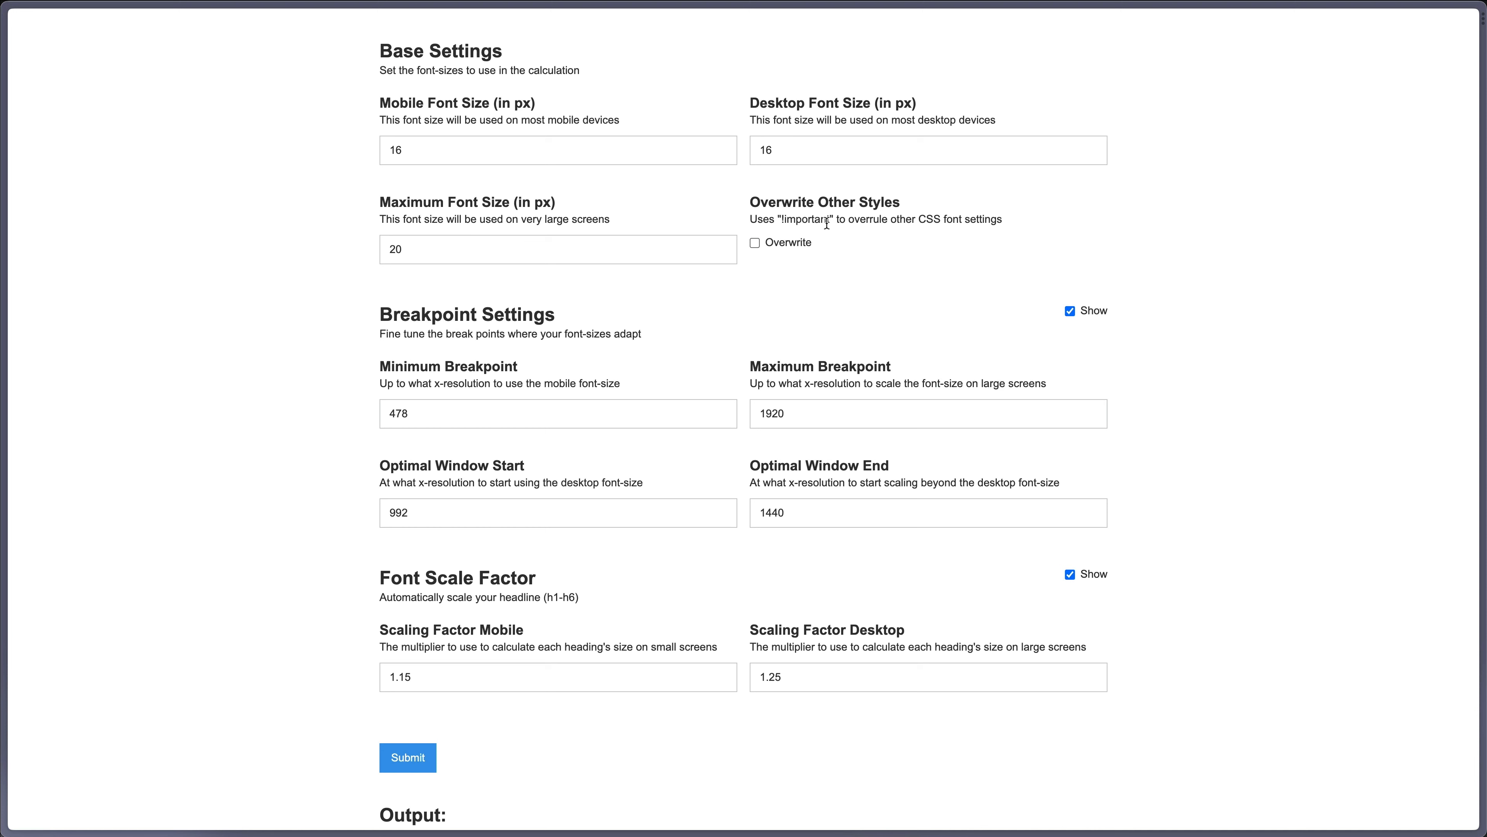
# Examine the Overwrite option, the breakpoint settings and the mobile and desktop scaling factors.
pyautogui.click(755, 243)
pyautogui.moveTo(781, 219); pyautogui.dragTo(838, 218)
pyautogui.click(1070, 311)
pyautogui.click(1070, 311)
pyautogui.scroll(-3, 623, 552)
pyautogui.click(422, 522)
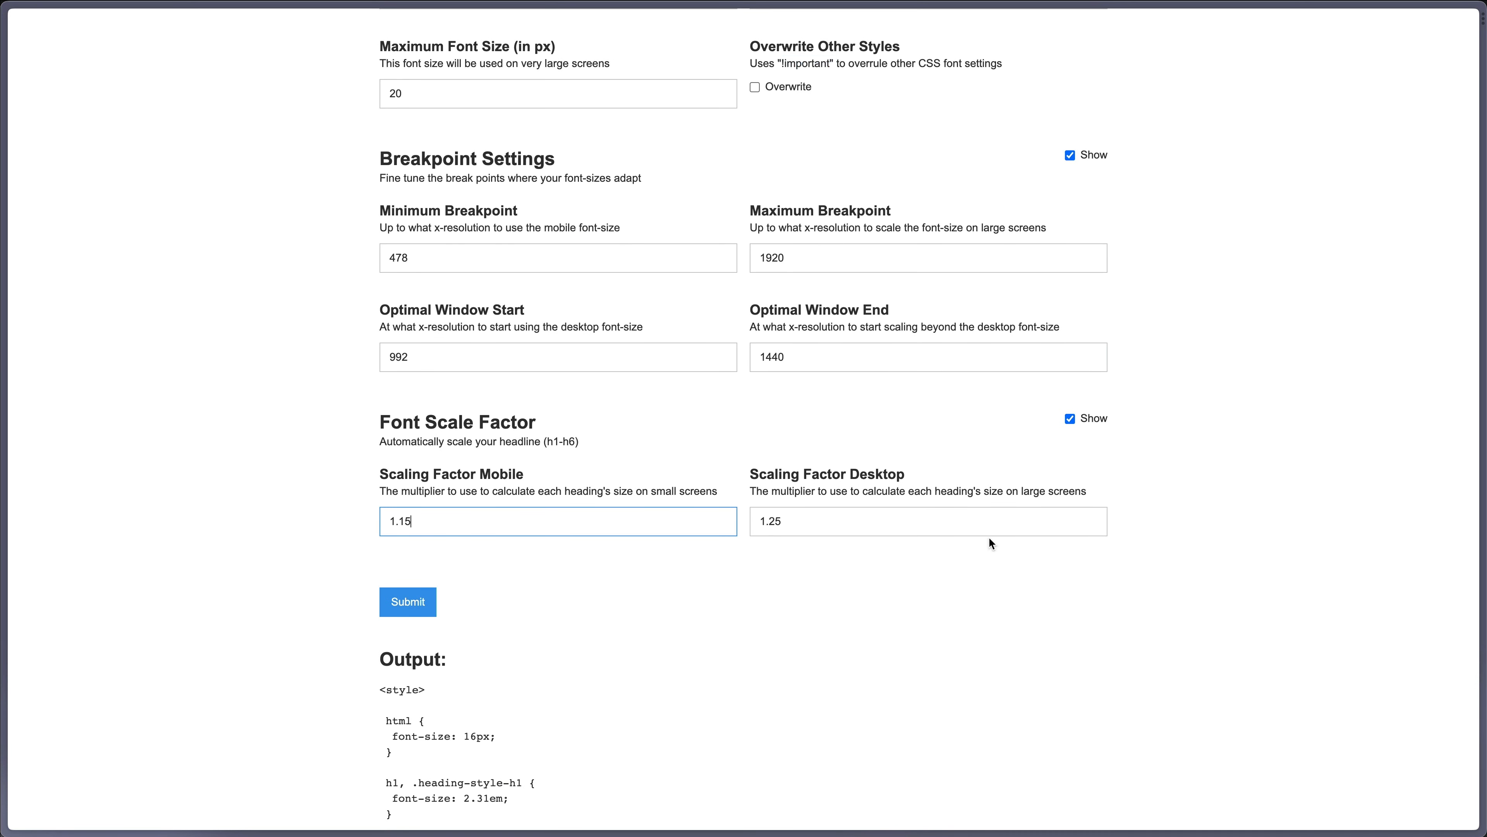
pyautogui.click(893, 521)
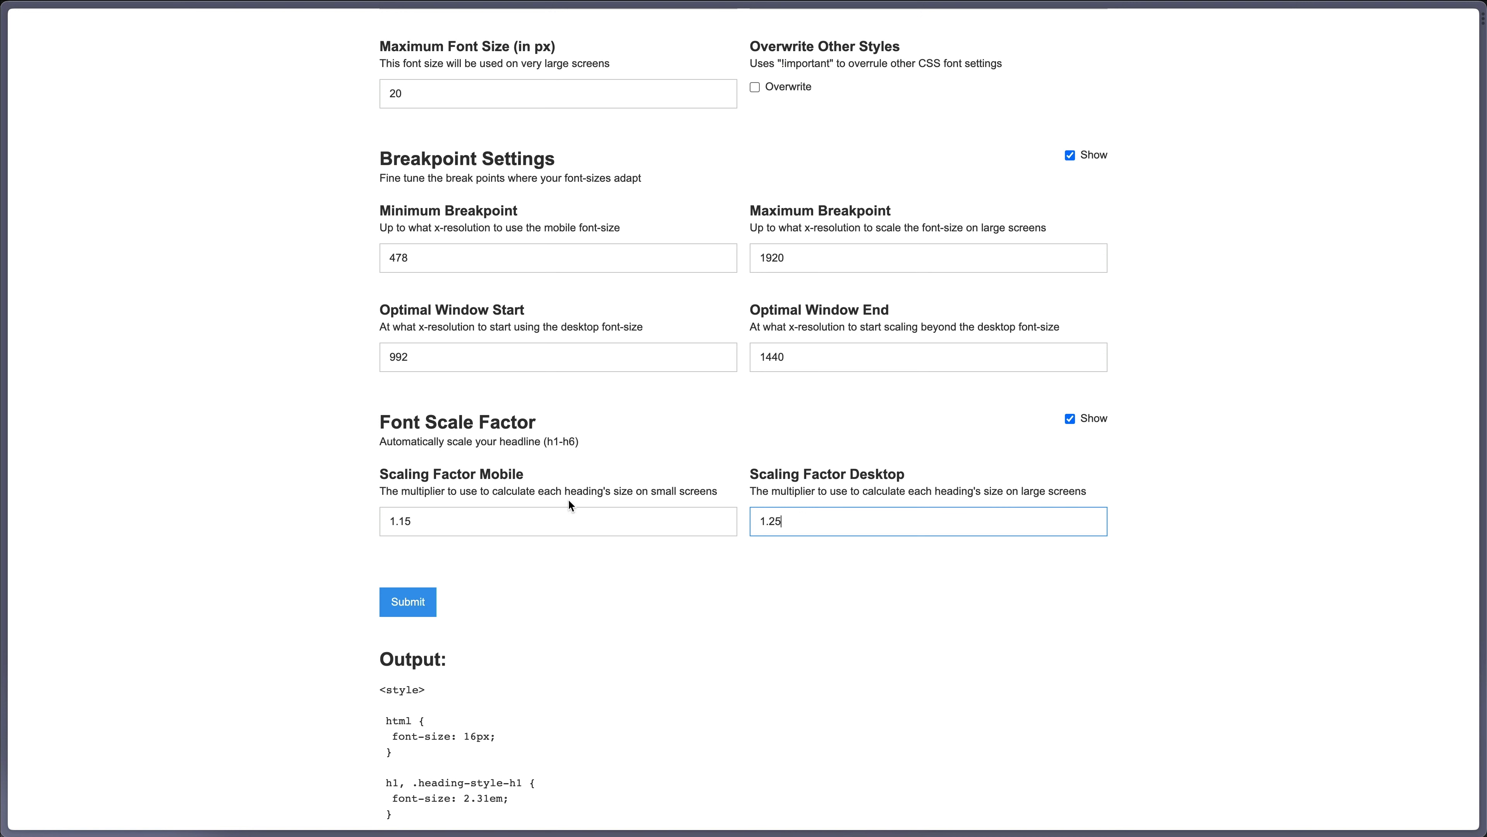
pyautogui.click(473, 519)
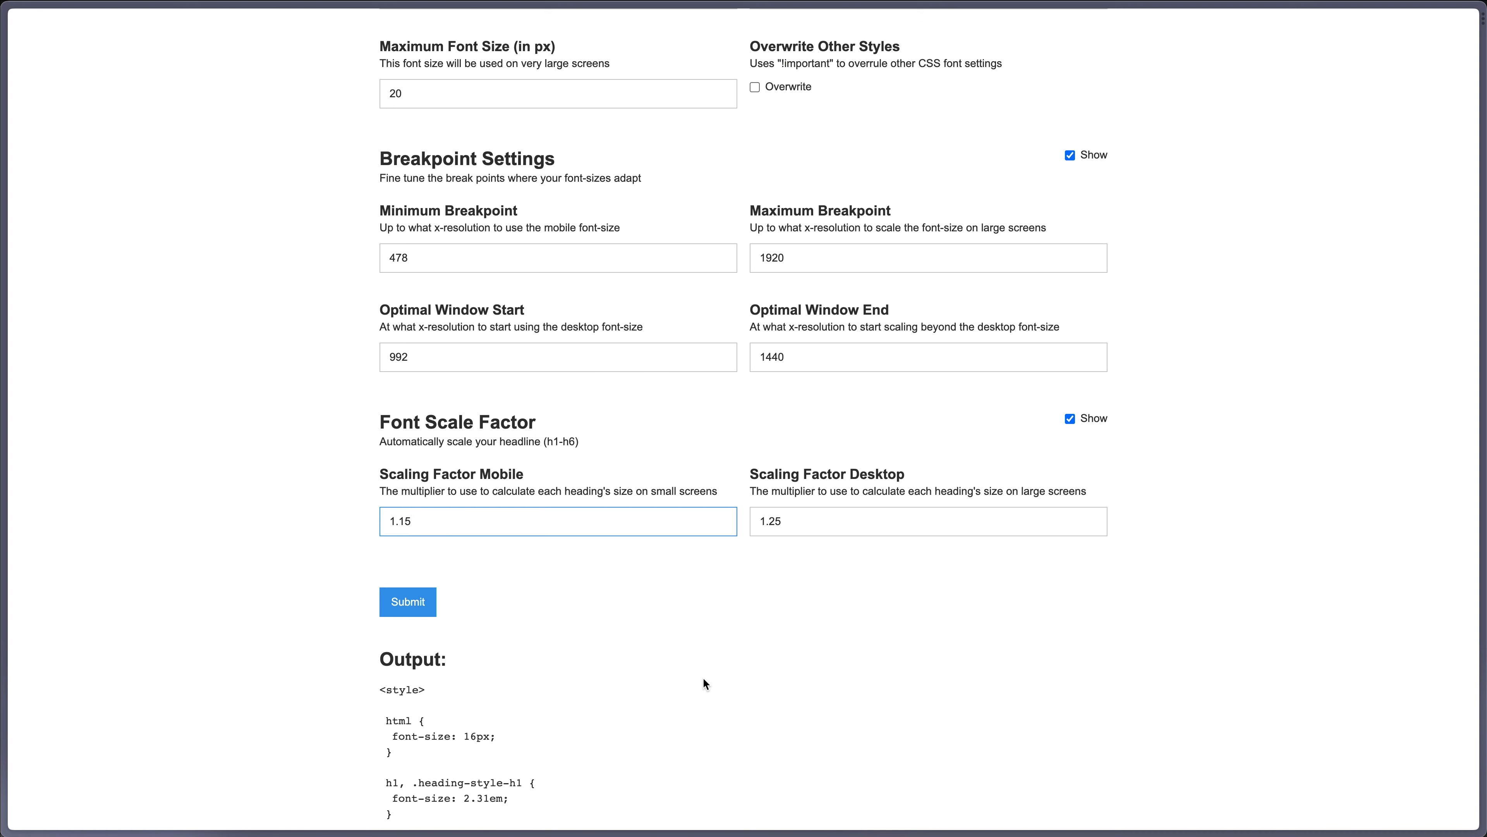
# Generate the CSS from the entered font settings and look through the heading sizes and media queries in the output.
pyautogui.scroll(-3, 705, 682)
pyautogui.click(388, 435)
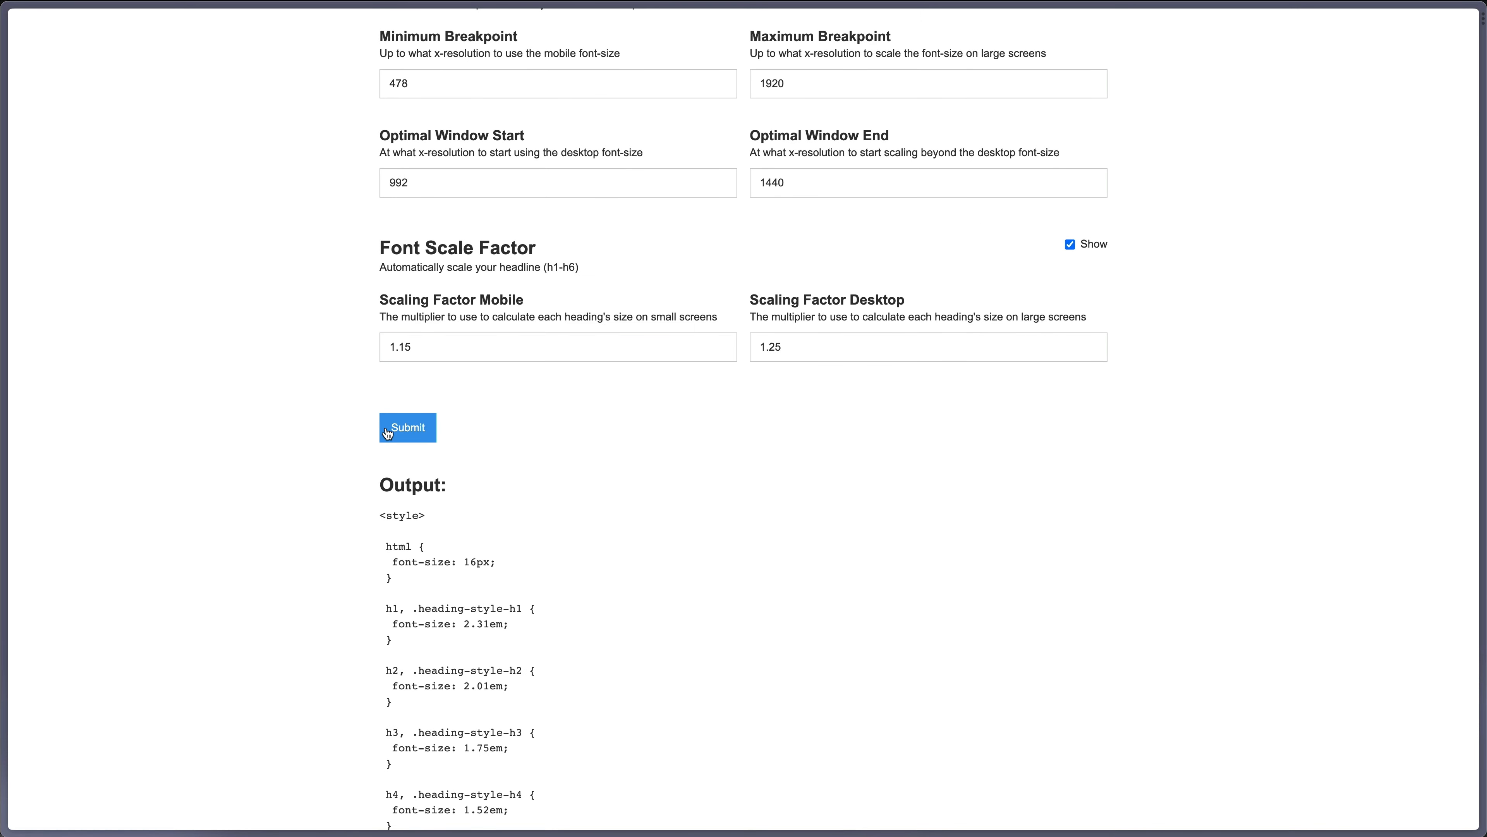
pyautogui.scroll(-3, 443, 526)
pyautogui.scroll(-10, 445, 527)
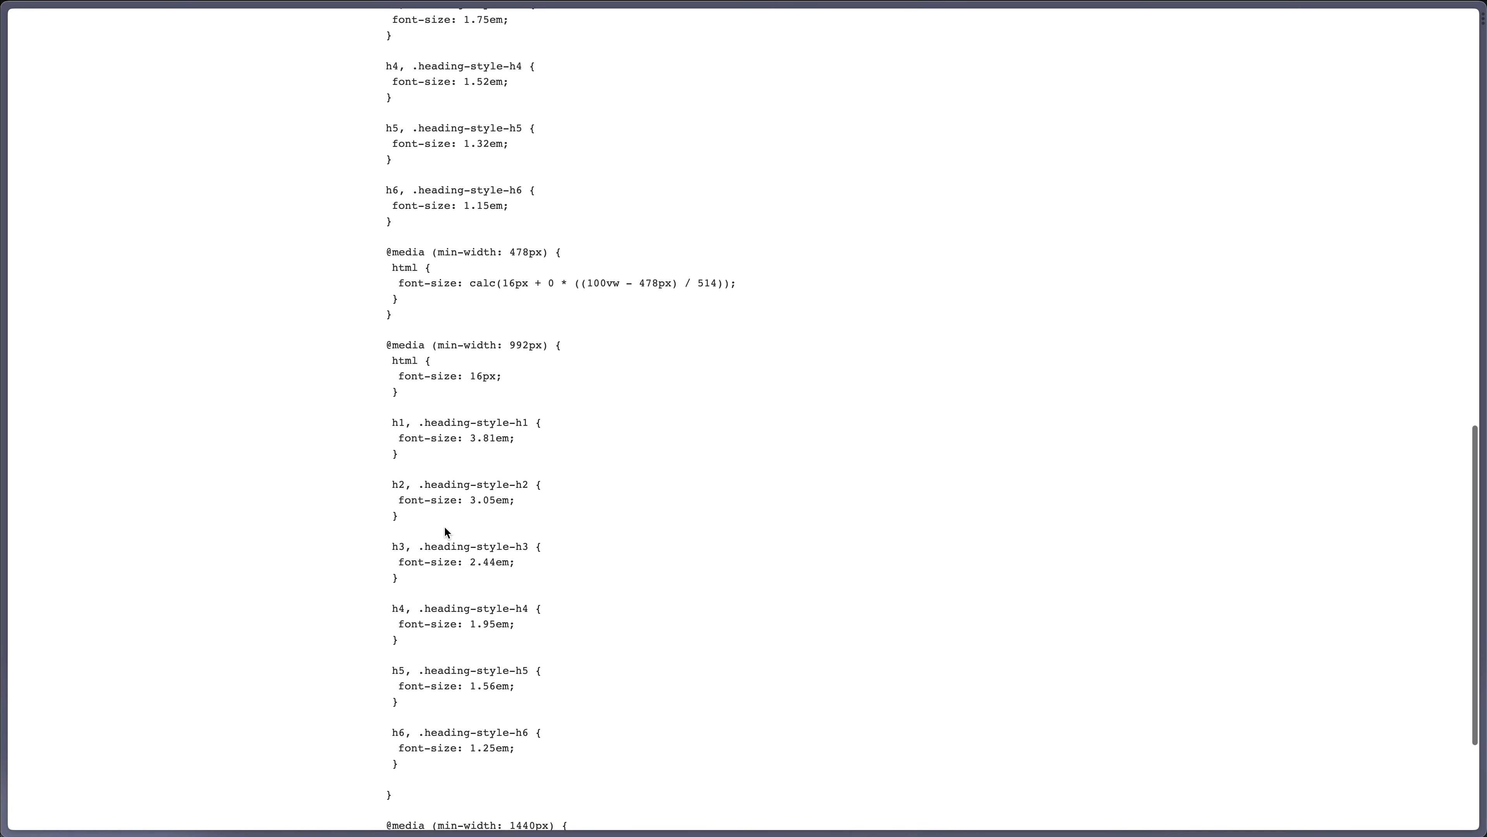
pyautogui.scroll(10, 445, 528)
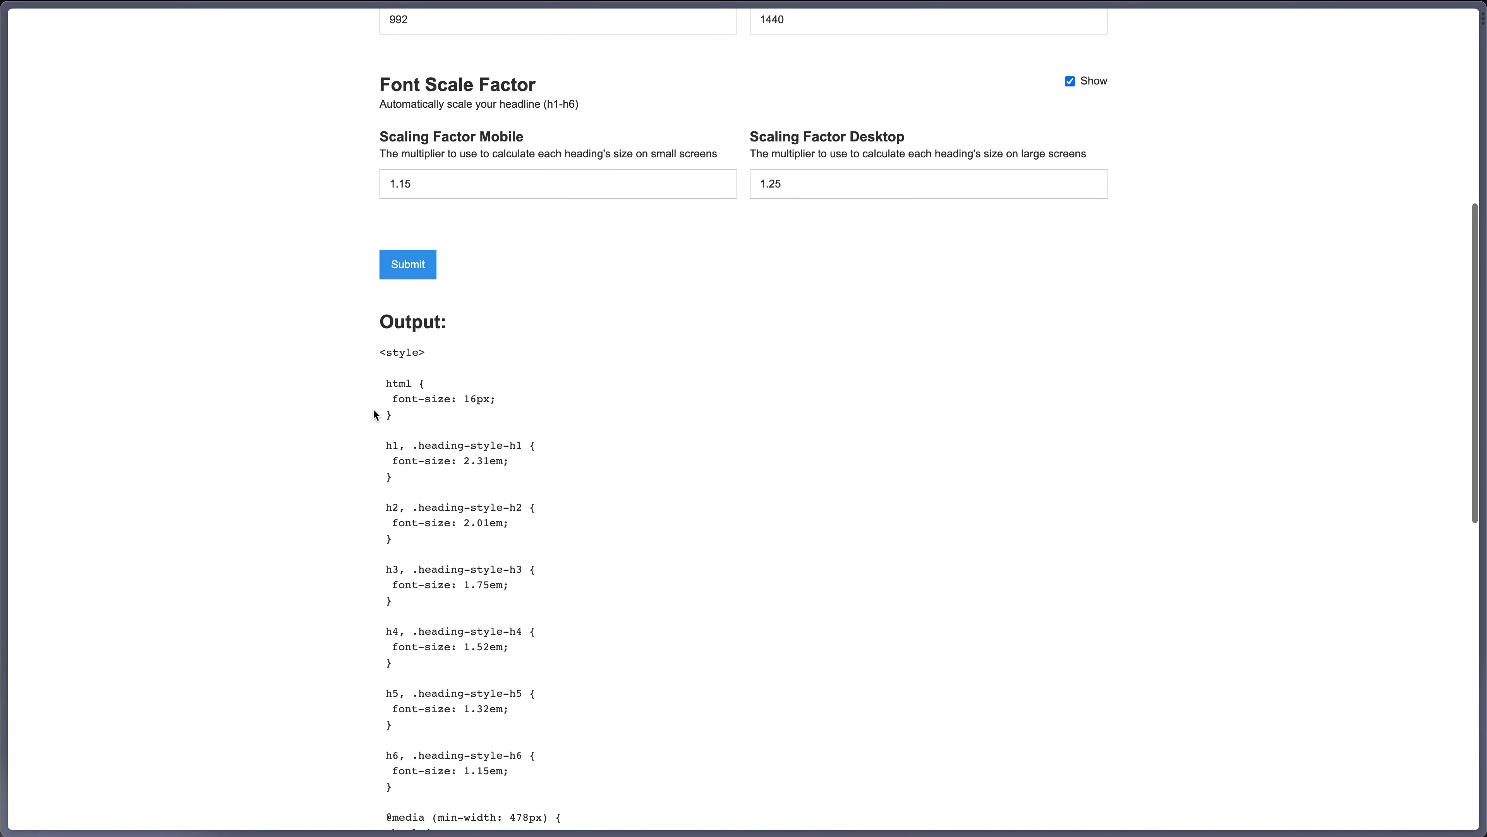
# Select the CSS rules inside the style tags of the output, switch to Webflow and open the Global Styles embed code.
pyautogui.moveTo(385, 383); pyautogui.dragTo(592, 766)
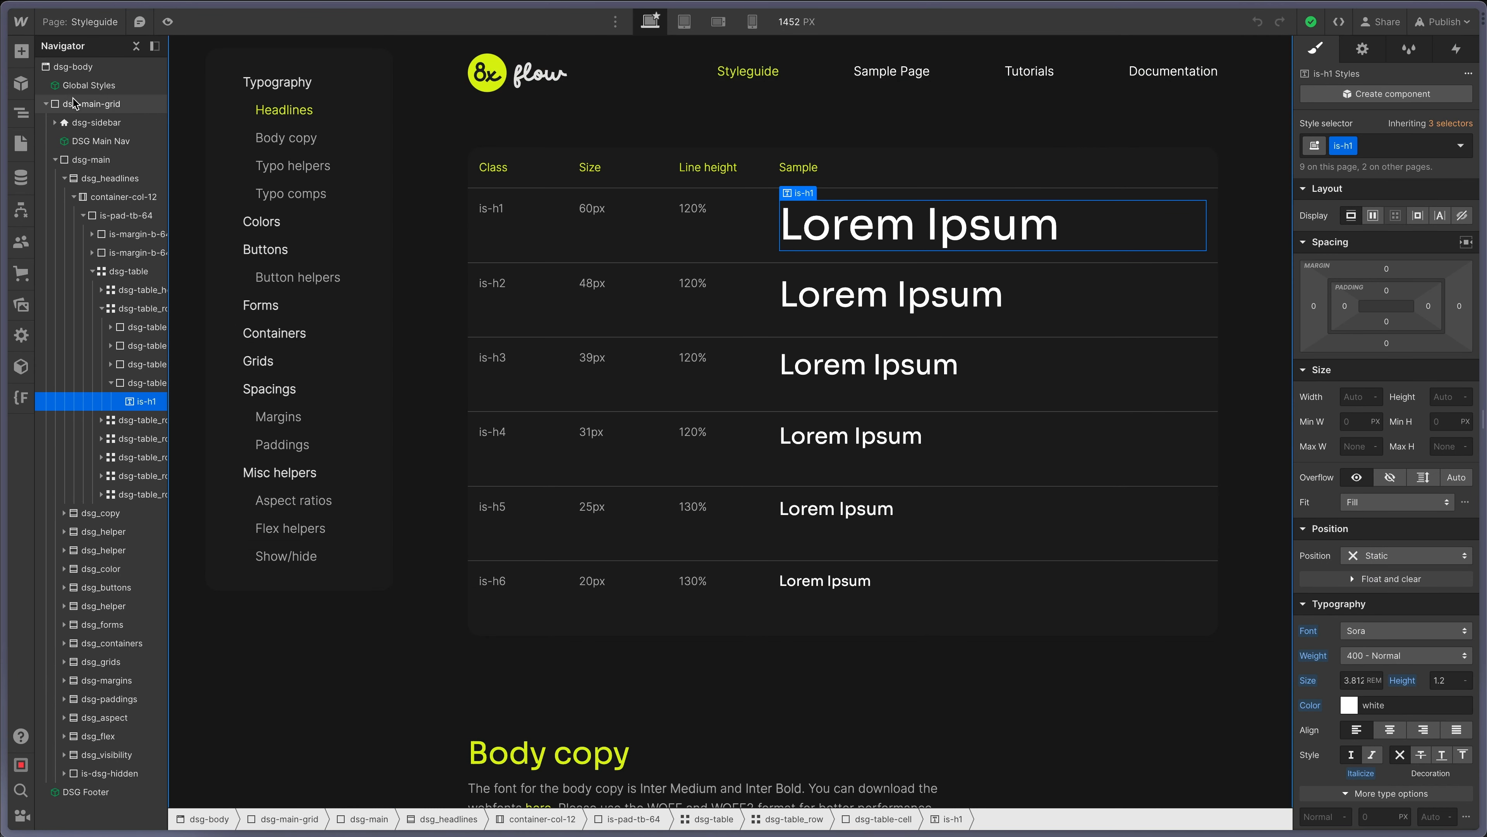
pyautogui.click(63, 88)
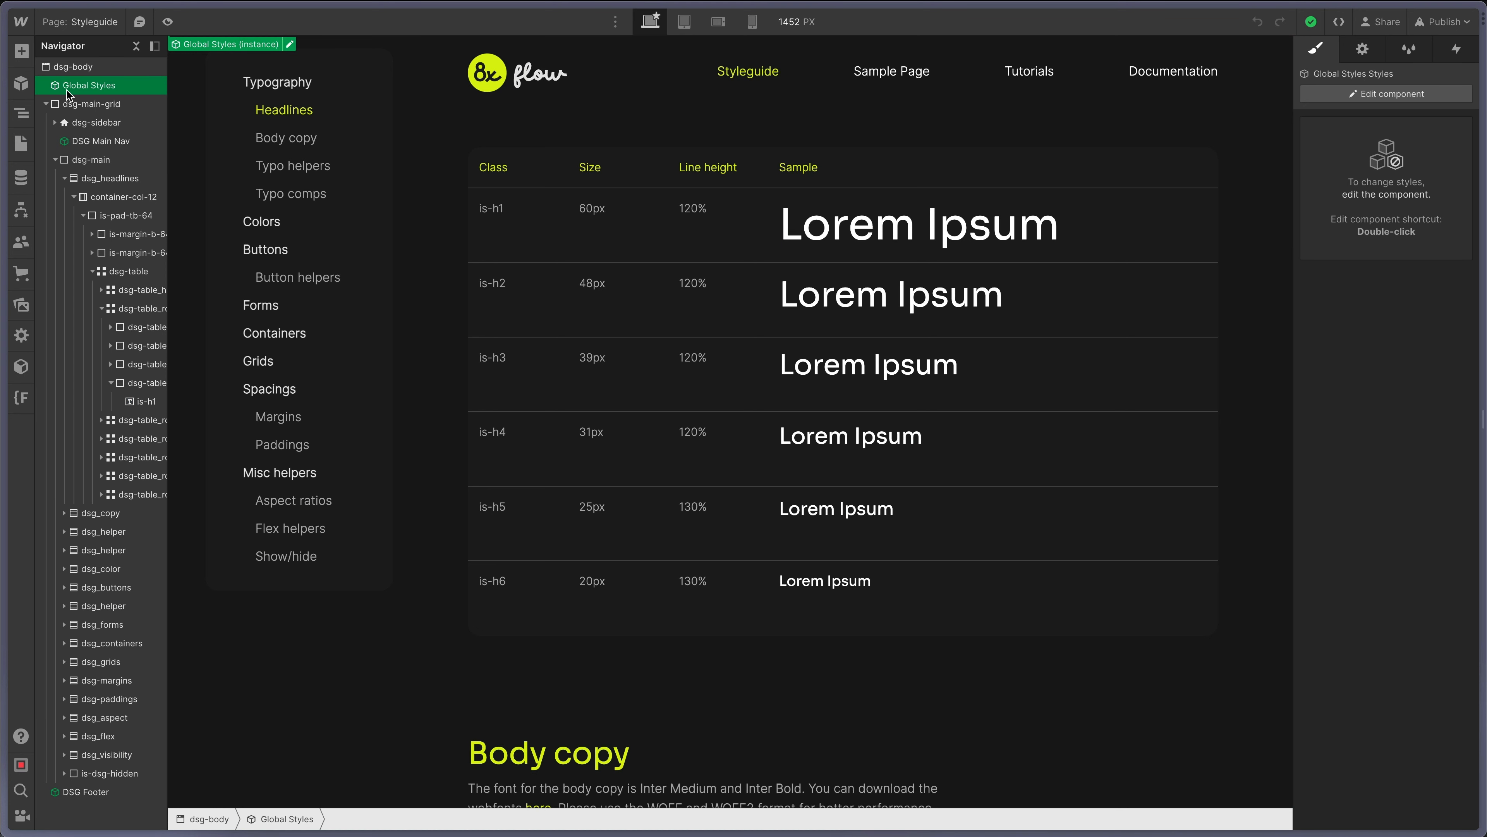
pyautogui.doubleClick(66, 88)
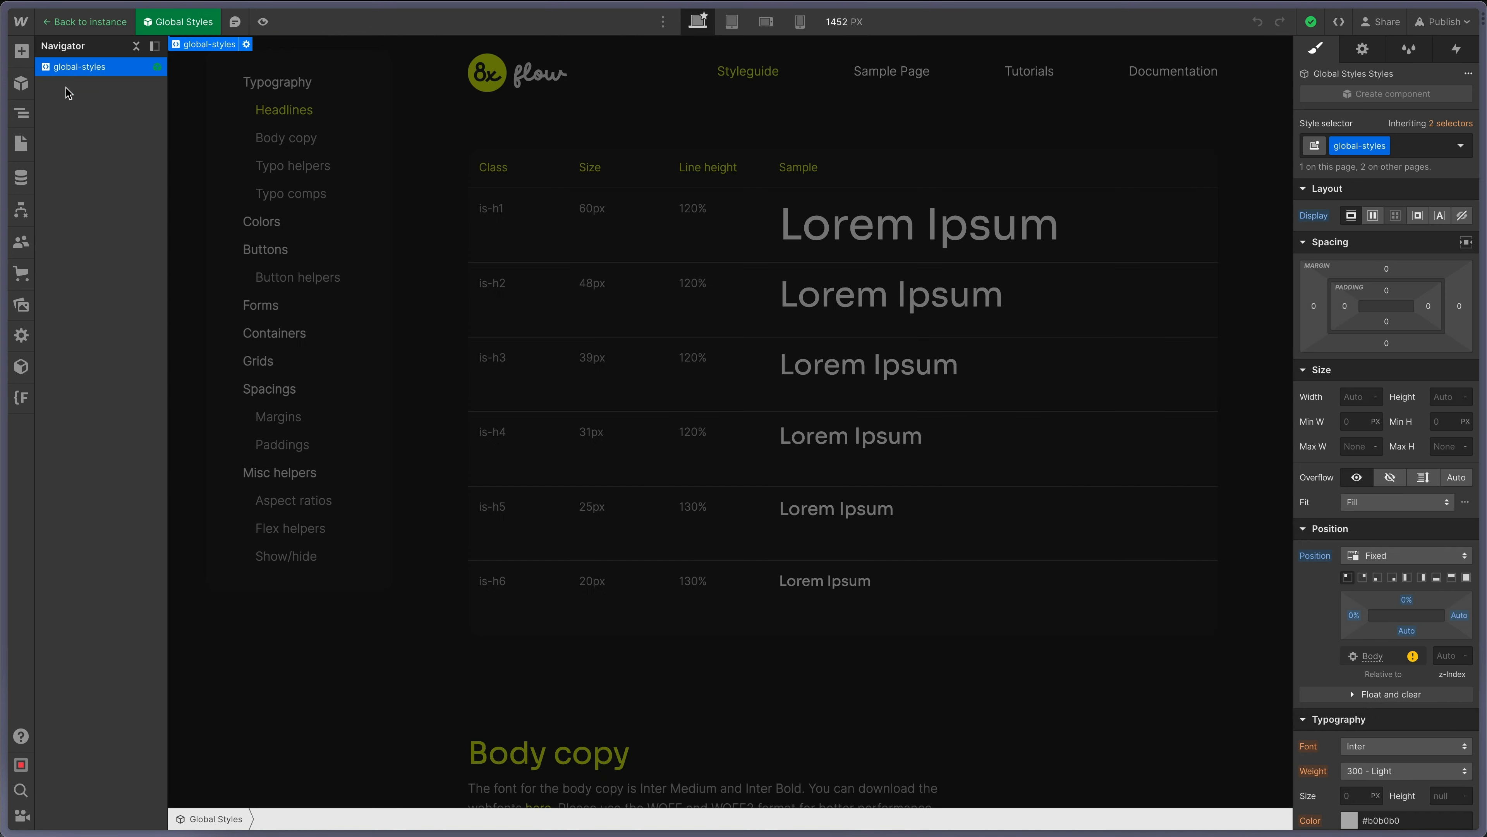
pyautogui.doubleClick(89, 71)
pyautogui.scroll(20, 744, 504)
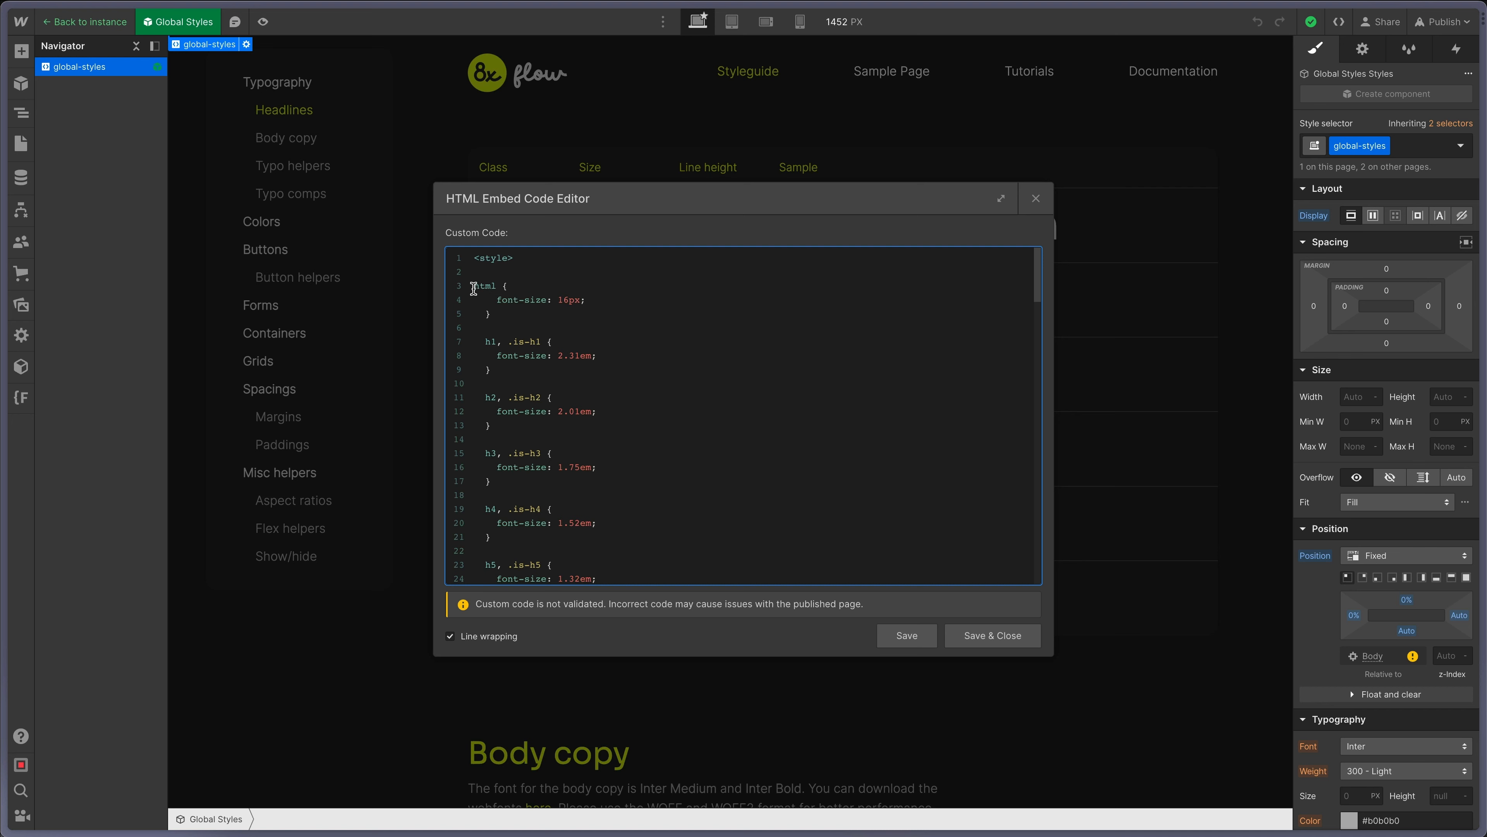
# Compare the .is-h1 class name in the embed's headline rules with the heading-style class names in the Font Size Tool output.
pyautogui.scroll(-3, 475, 287)
pyautogui.scroll(-5, 474, 289)
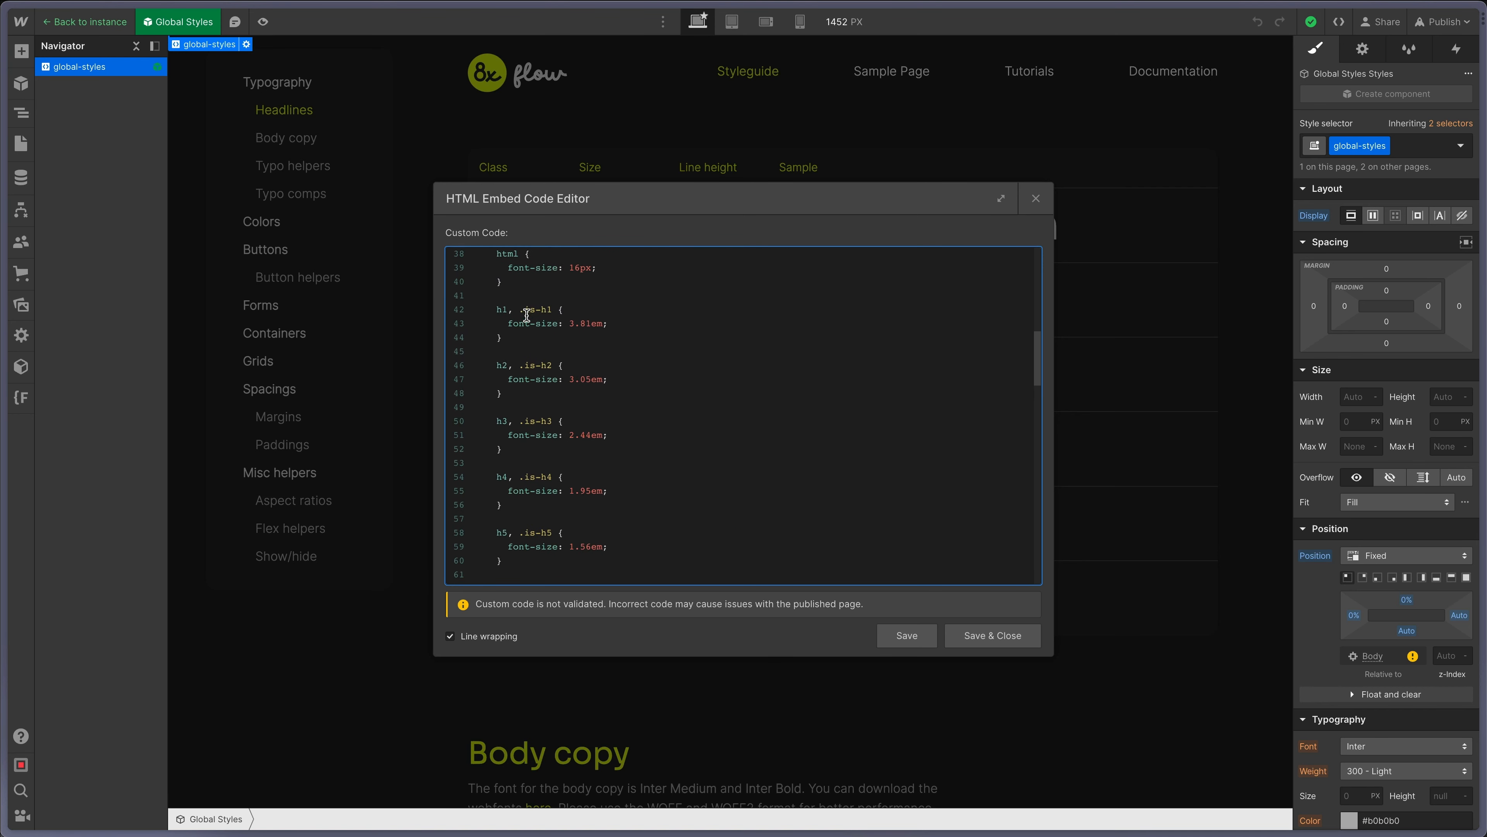
pyautogui.moveTo(519, 311); pyautogui.dragTo(551, 312)
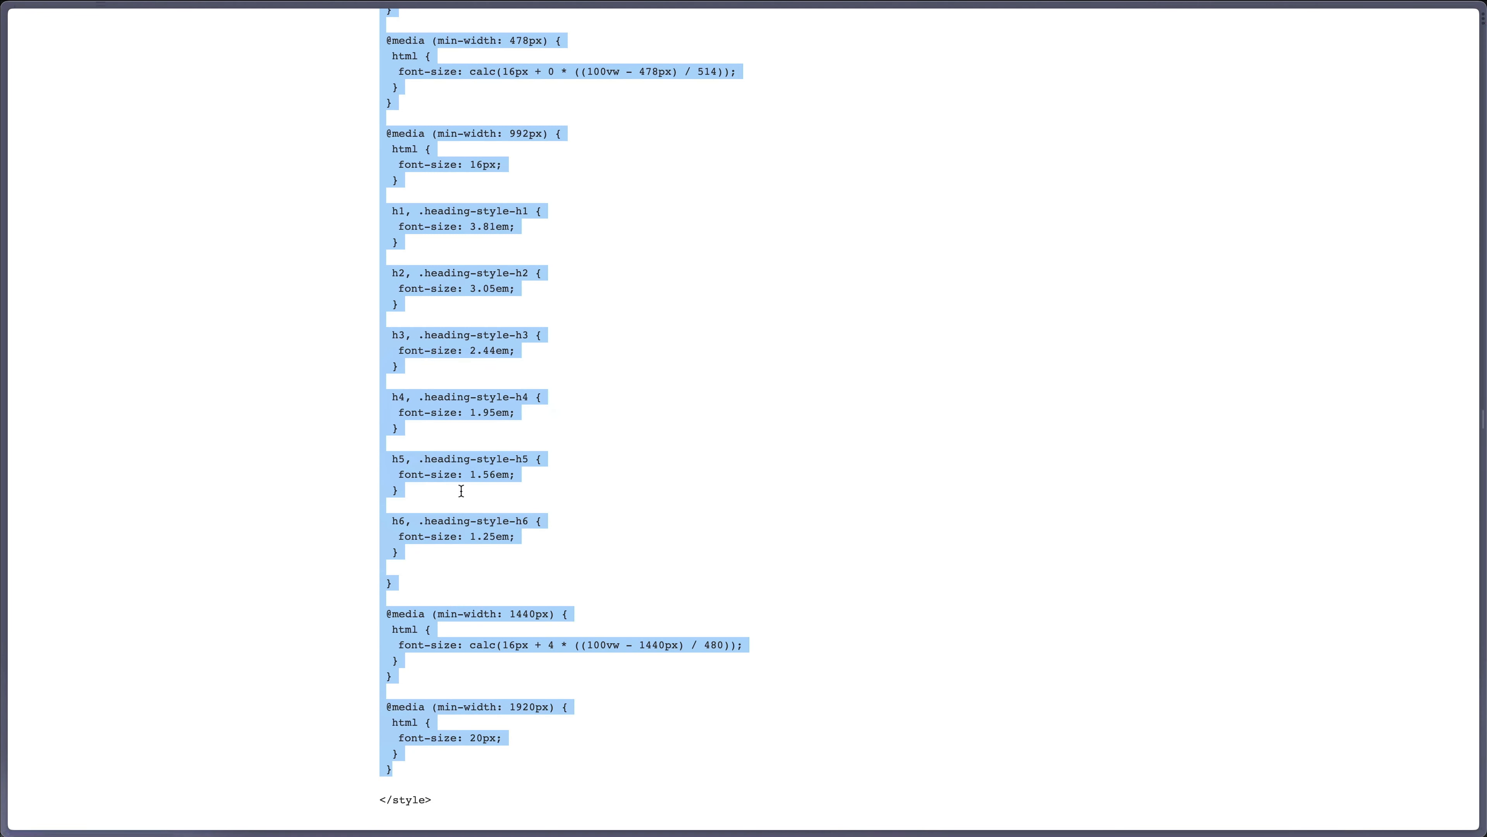
pyautogui.click(418, 490)
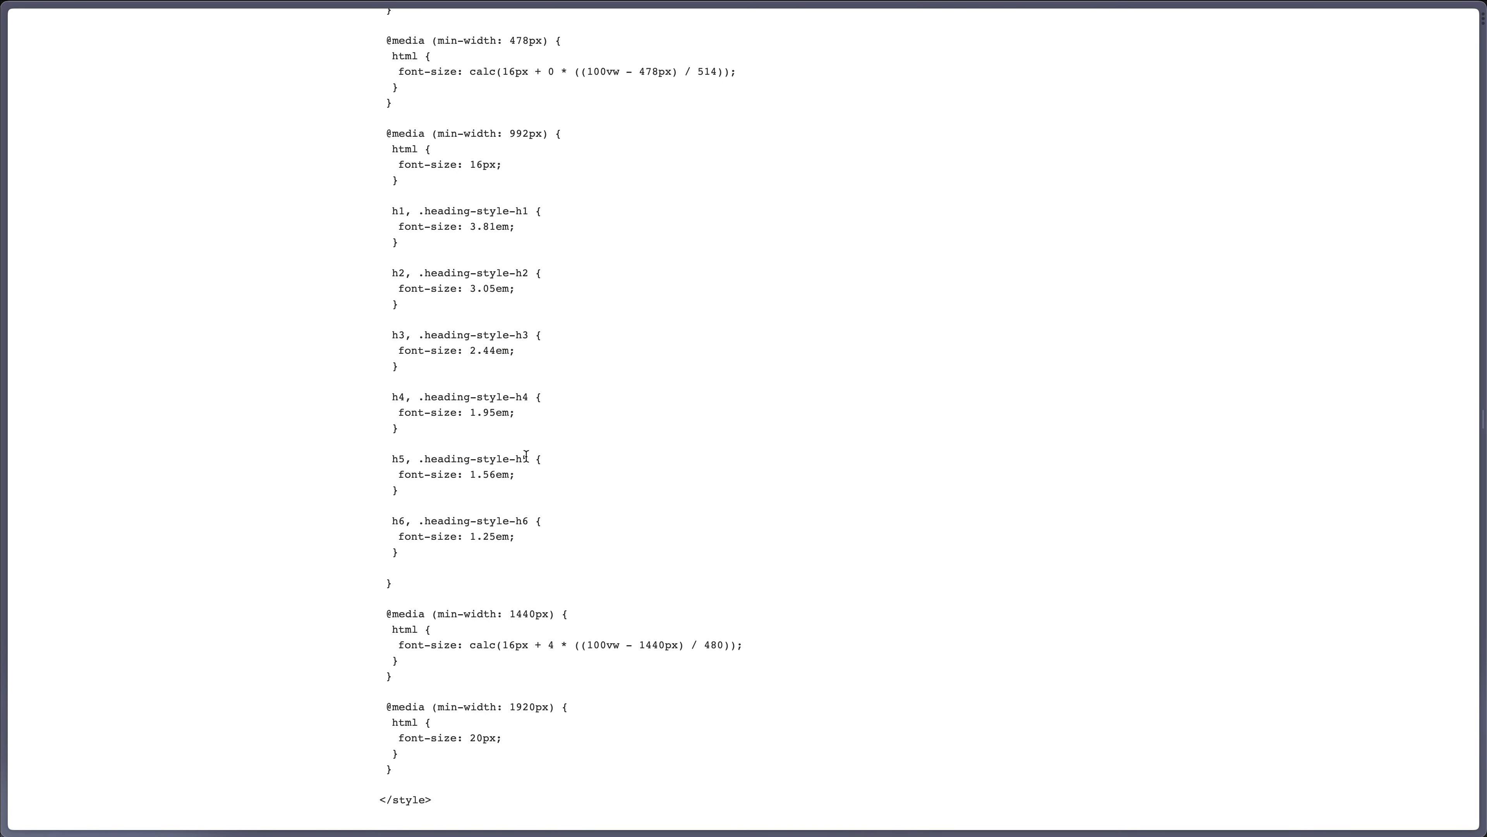
pyautogui.moveTo(526, 455); pyautogui.dragTo(428, 457)
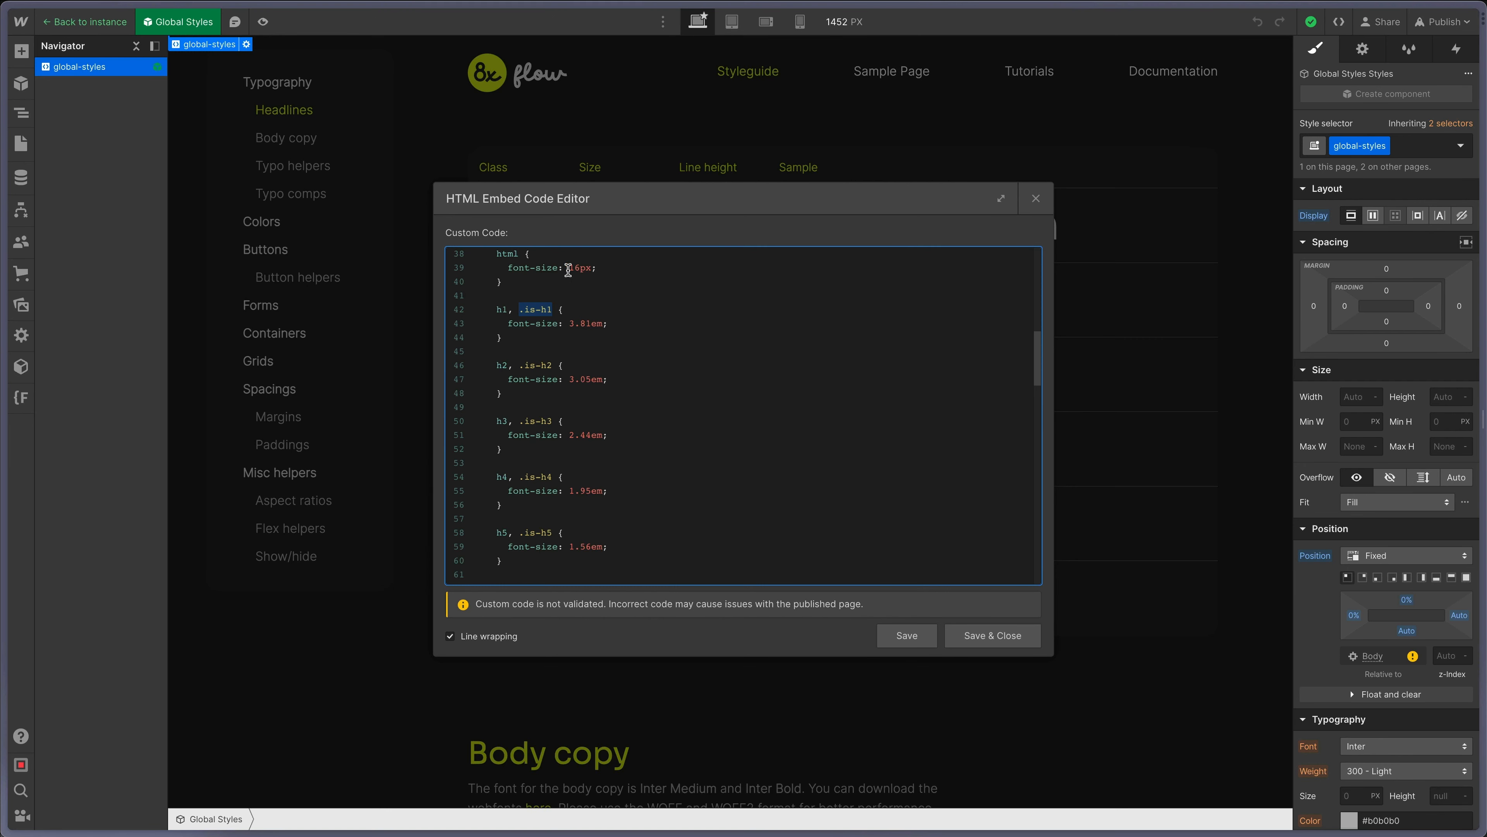
# Examine the media queries and the body font-size: inherit rule in the embed code, and leave the Global Styles component.
pyautogui.scroll(2, 557, 311)
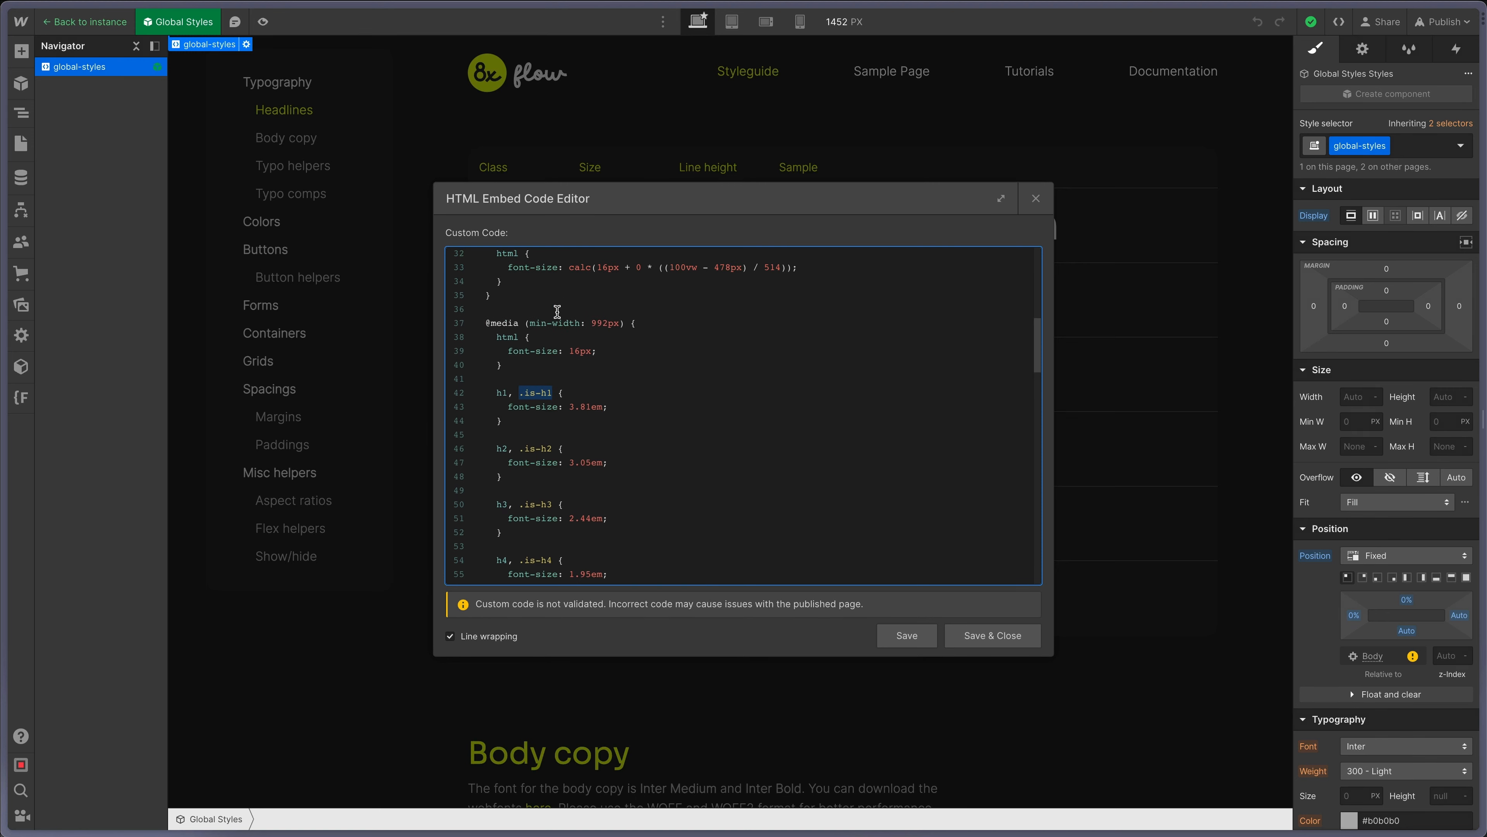
pyautogui.scroll(-2, 530, 413)
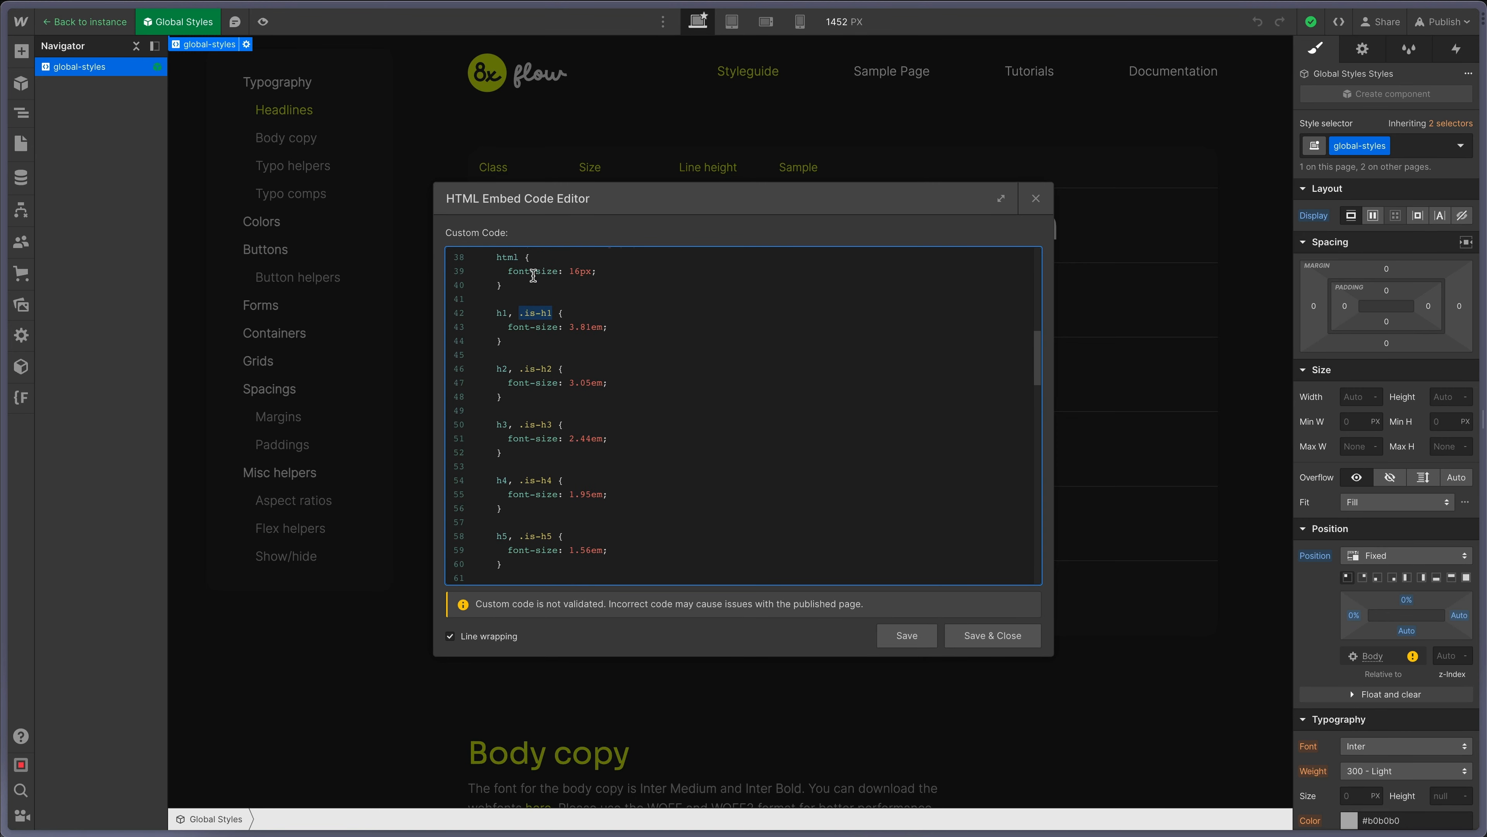
pyautogui.scroll(-10, 628, 442)
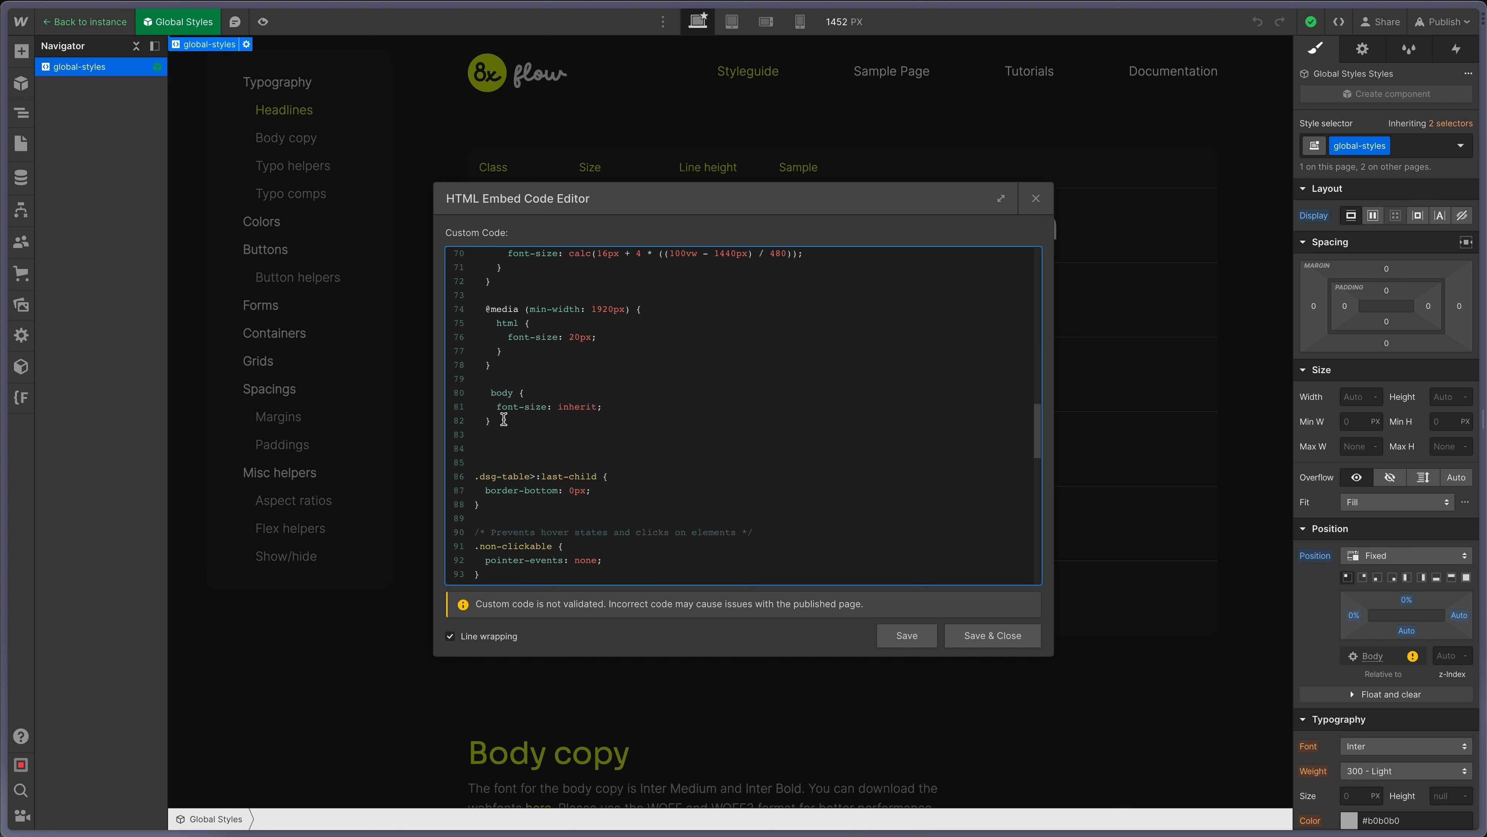
pyautogui.moveTo(492, 391); pyautogui.dragTo(605, 417)
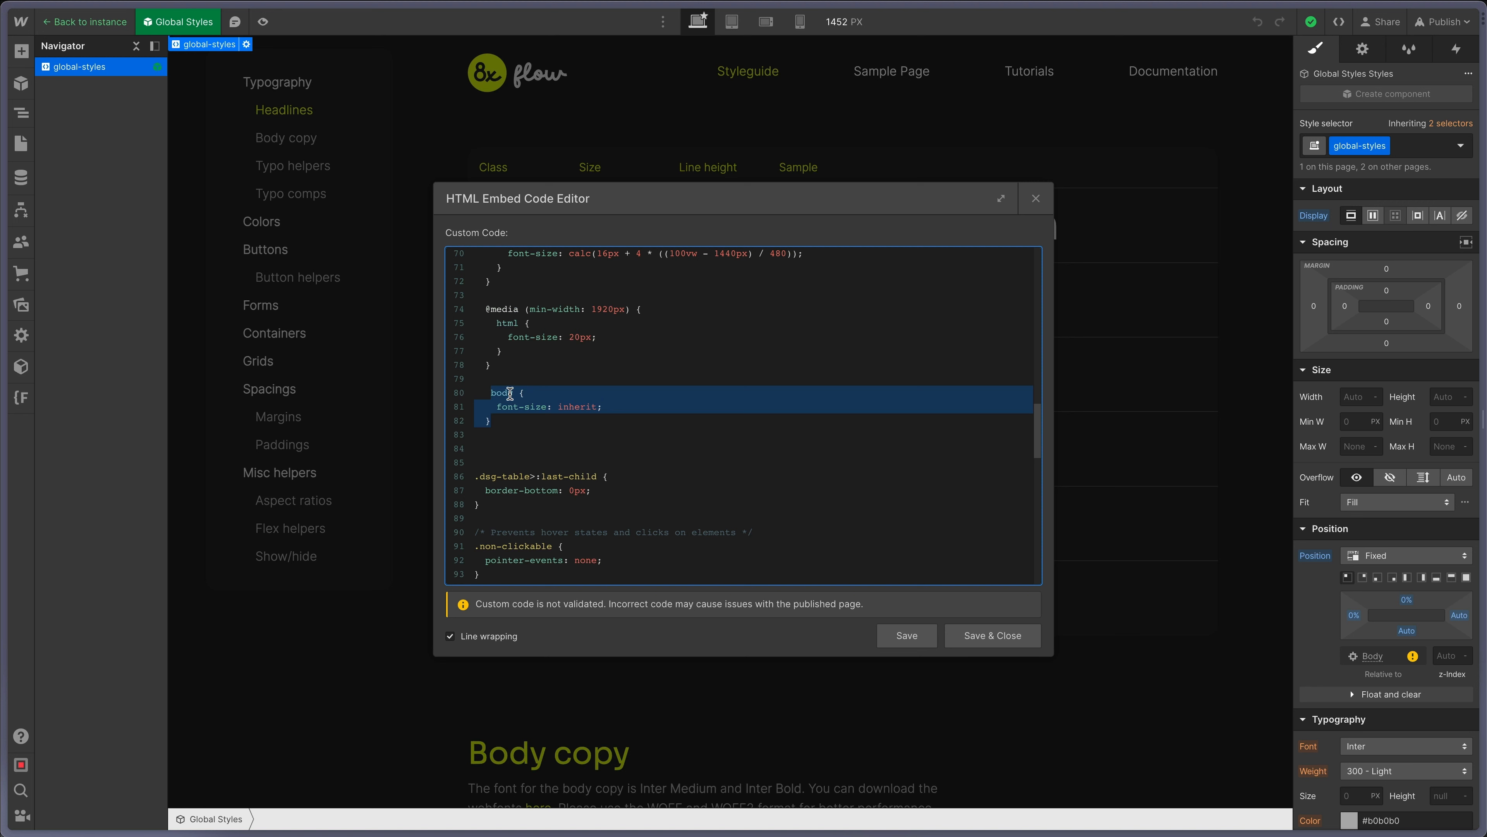
pyautogui.click(1035, 198)
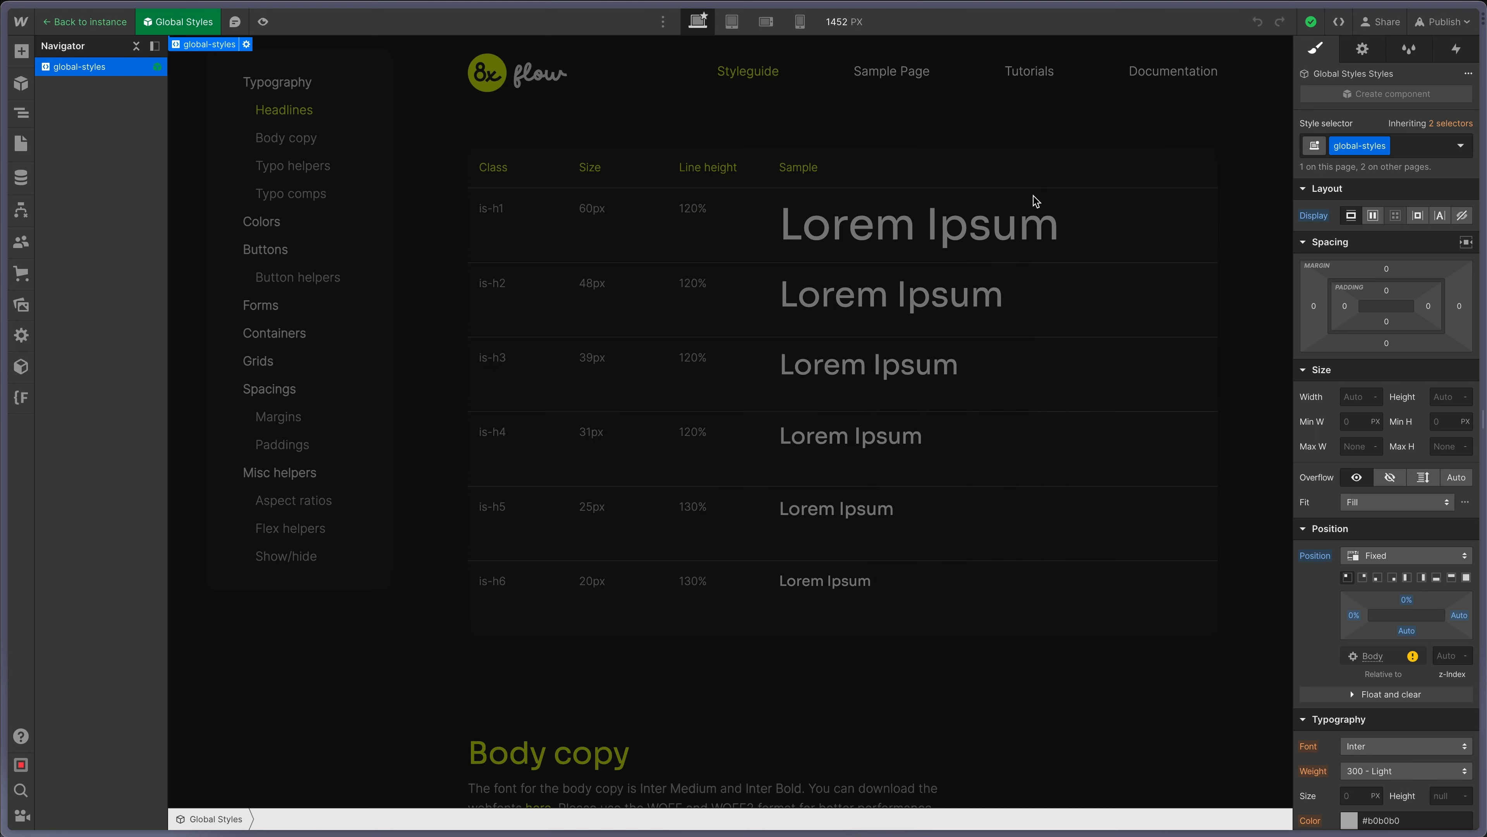
pyautogui.press('Escape')
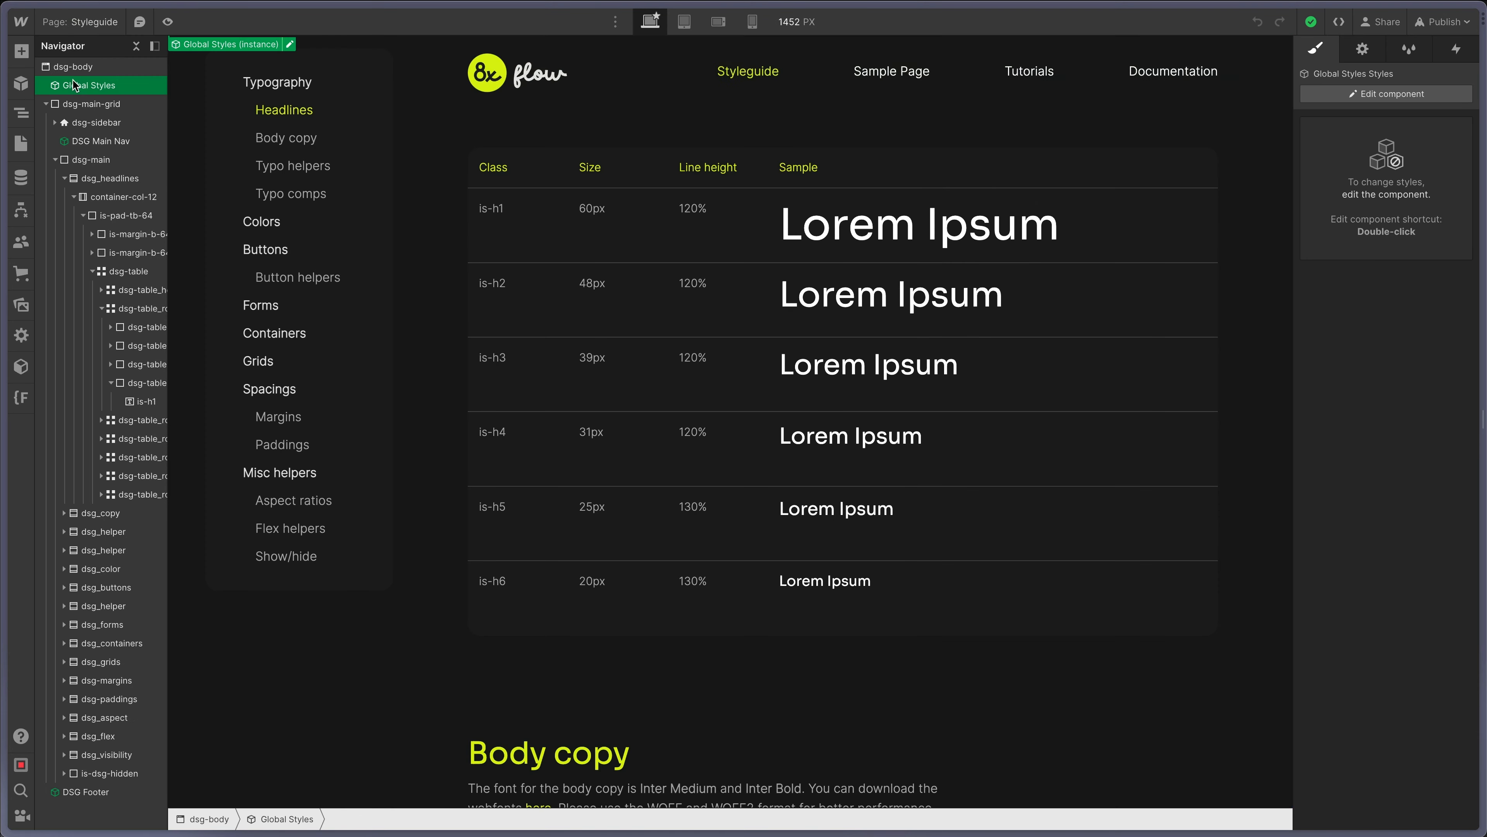
# Inspect the typography settings of the Body (All Pages) selector that dsg-body inherits from.
pyautogui.click(72, 69)
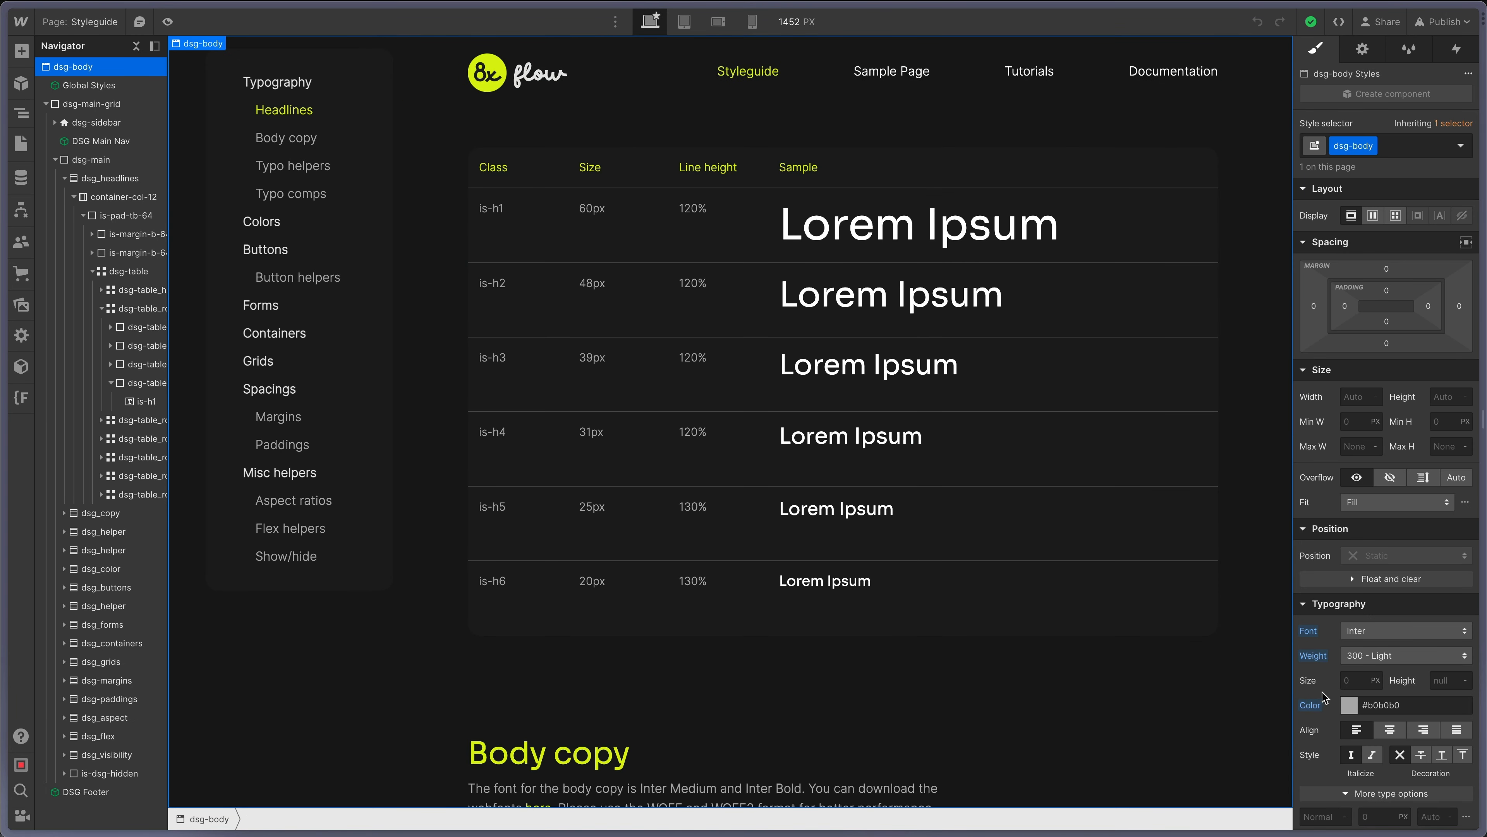
pyautogui.click(1456, 123)
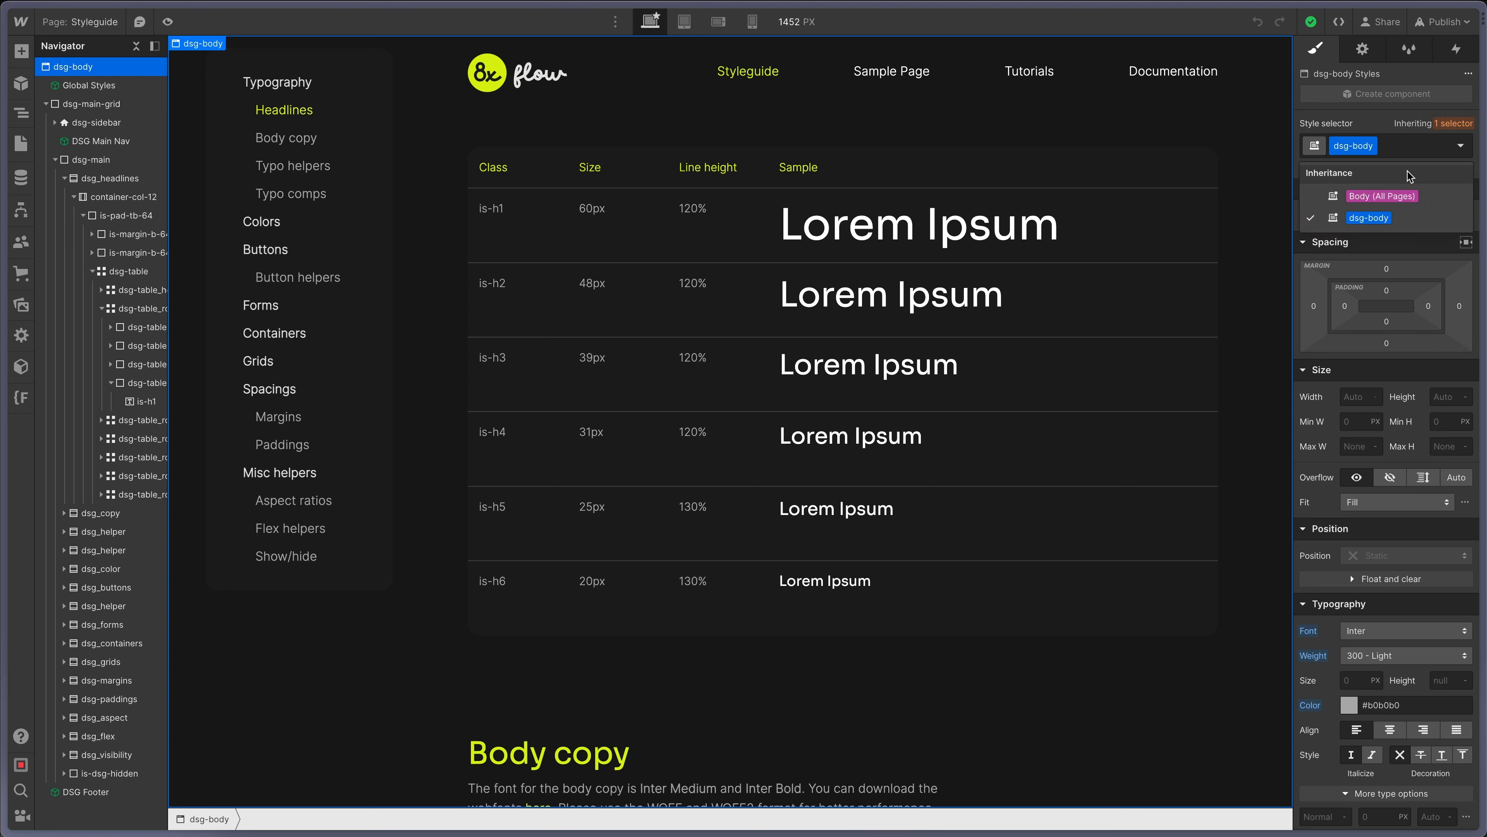
pyautogui.click(1397, 193)
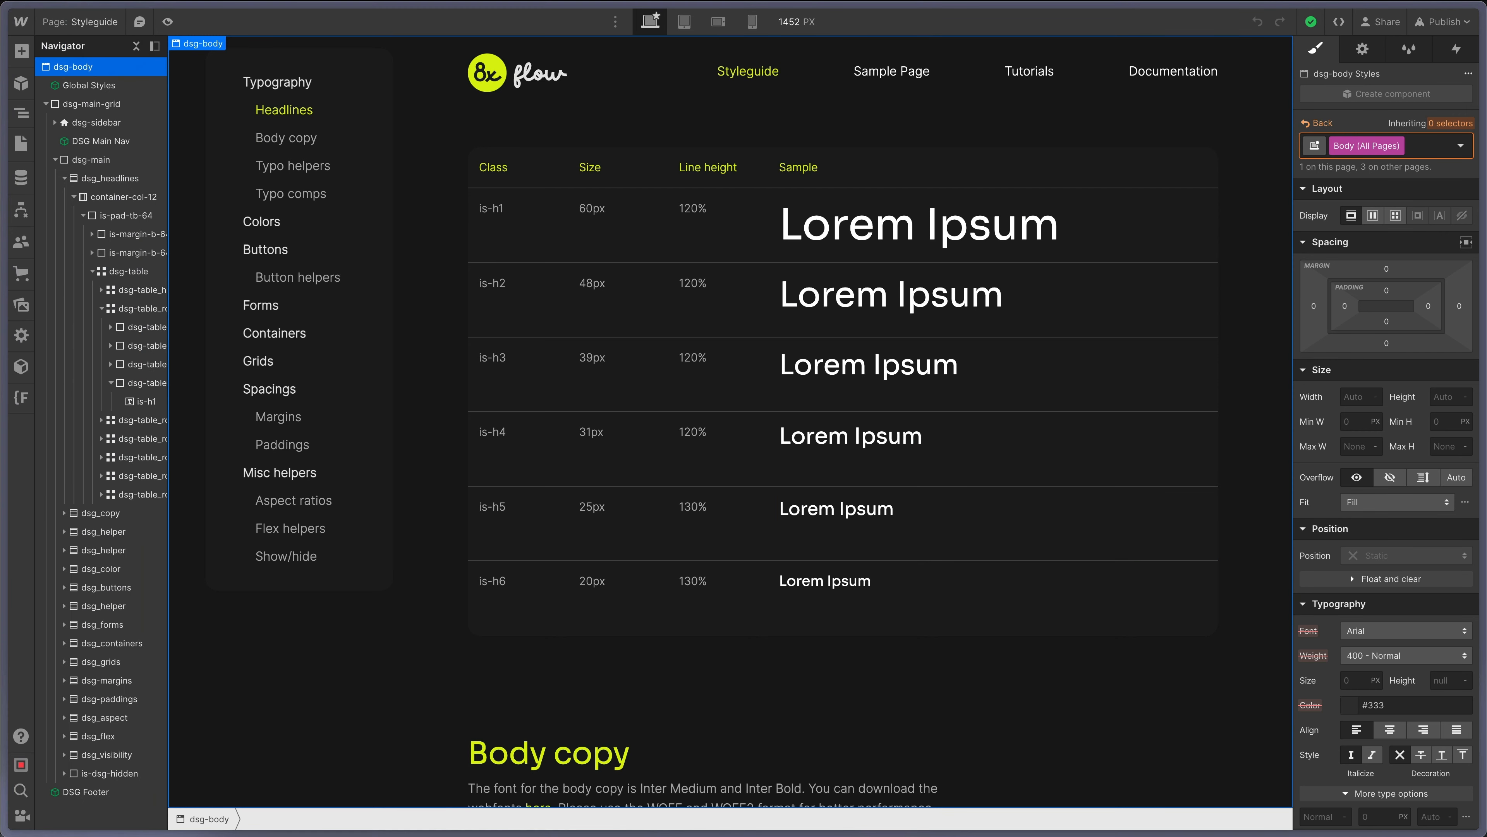
# Reopen the Global Styles embed code, review the body inherit rule and the html font-size rule, and save and close it.
pyautogui.doubleClick(86, 88)
pyautogui.scroll(15, 571, 531)
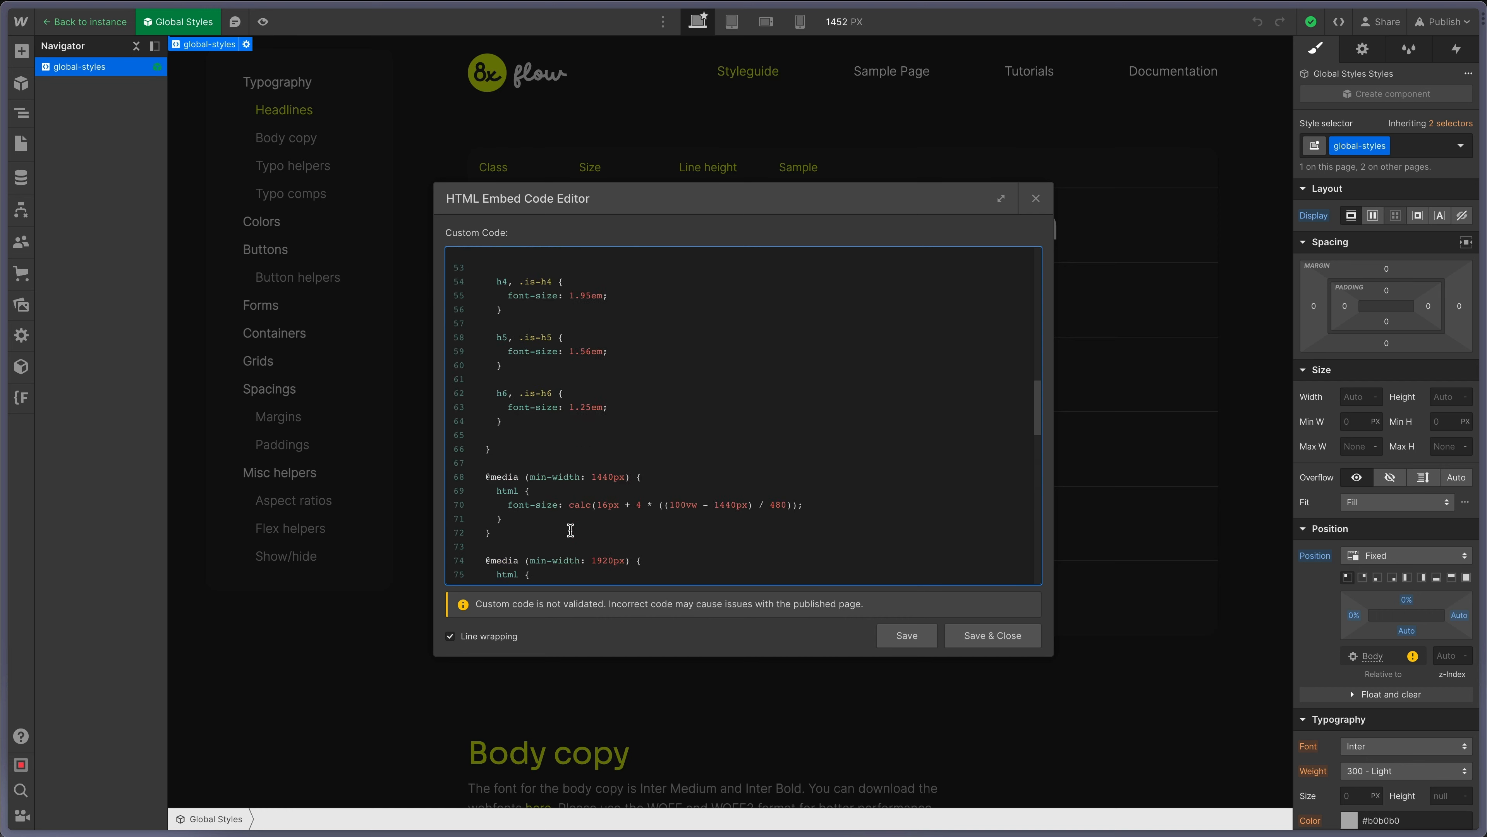
pyautogui.scroll(-5, 571, 531)
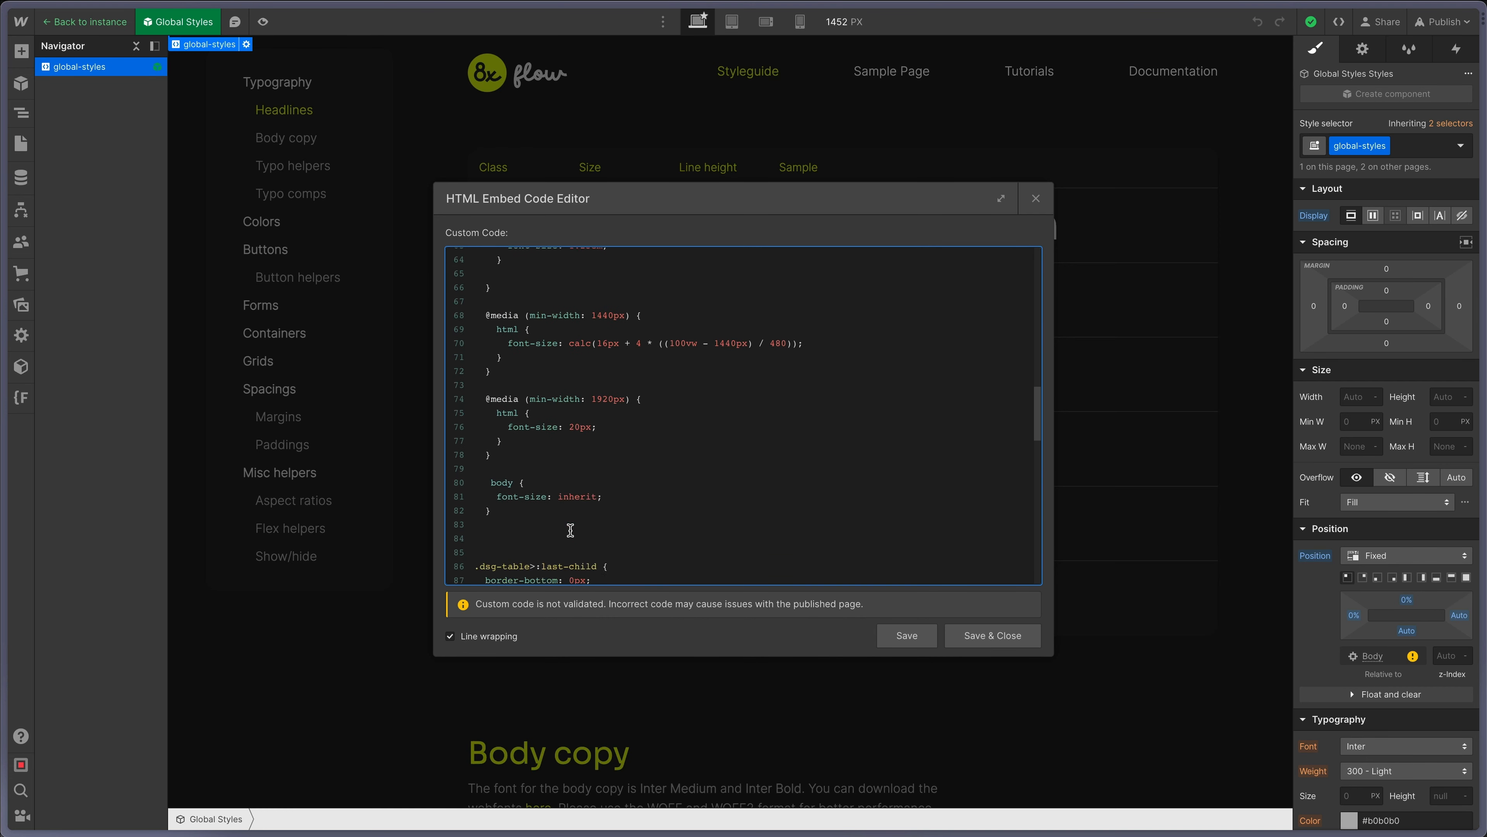
pyautogui.scroll(-1, 571, 531)
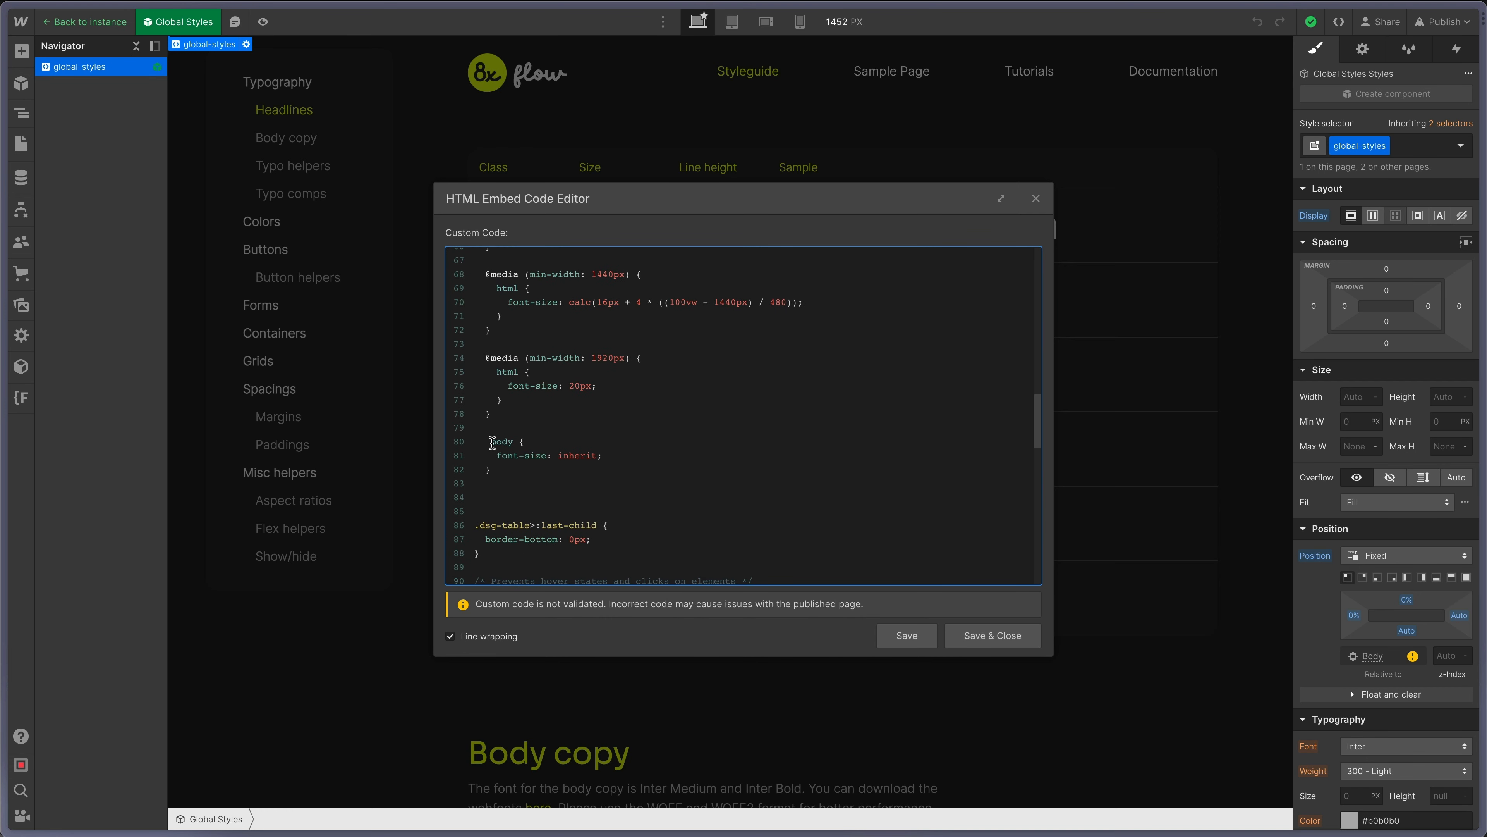
pyautogui.doubleClick(574, 457)
pyautogui.scroll(20, 575, 455)
pyautogui.doubleClick(484, 286)
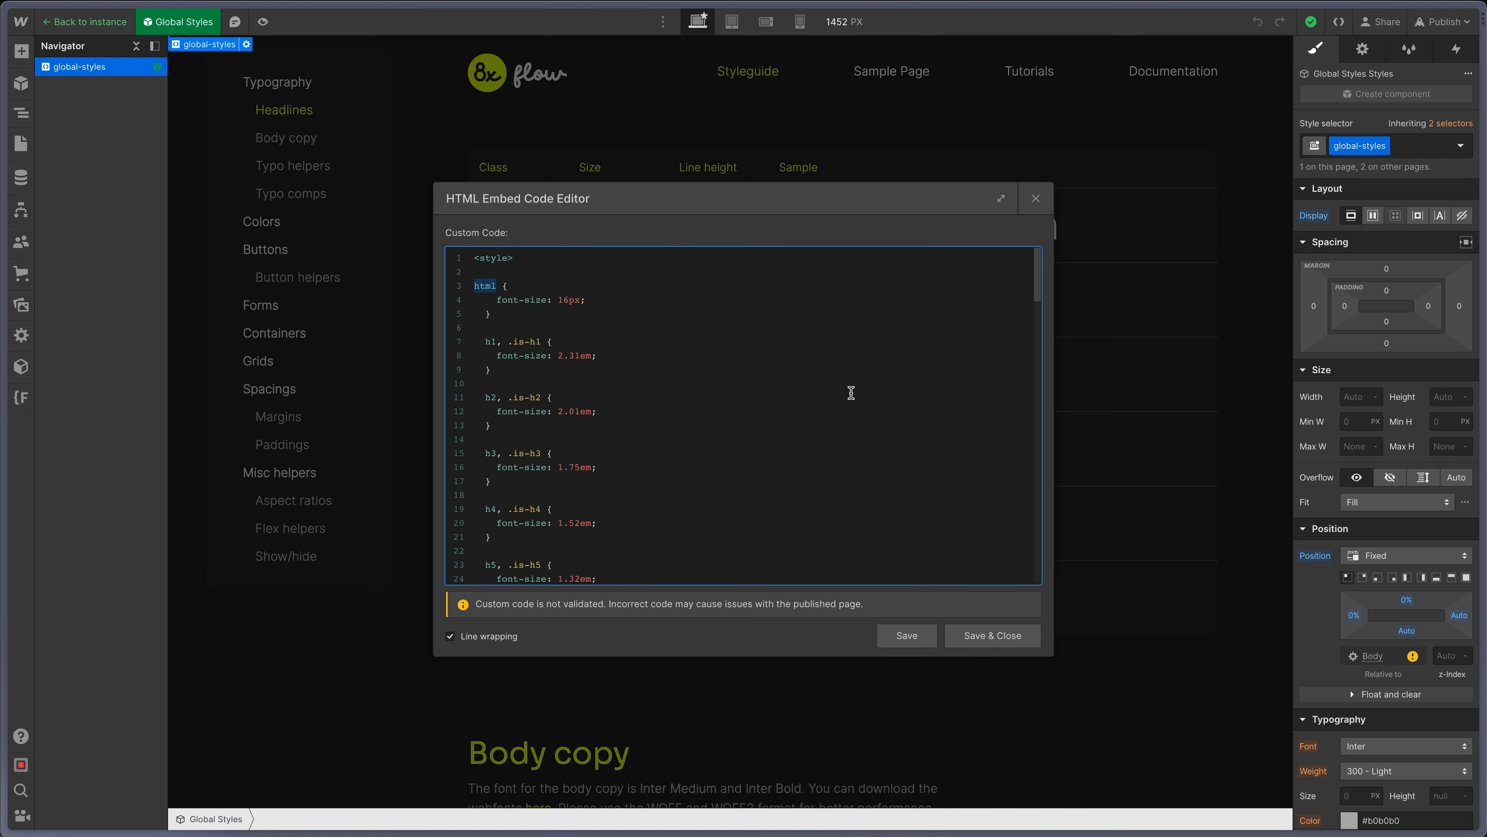
pyautogui.scroll(-20, 914, 421)
pyautogui.click(967, 631)
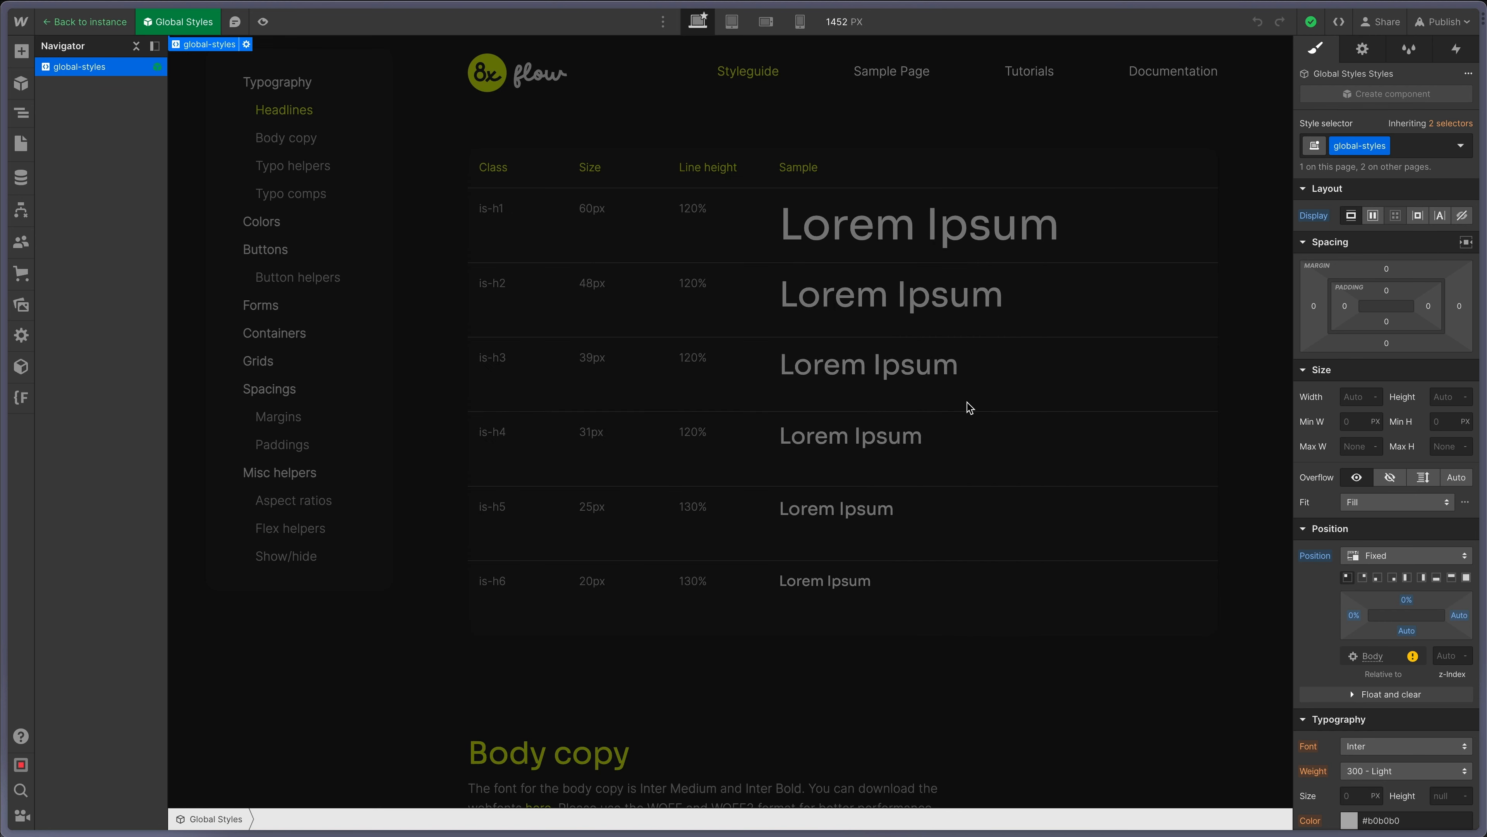
# Leave the Global Styles component and inspect the typography settings of the is-h1 to is-h4 headline samples.
pyautogui.scroll(5, 764, 328)
pyautogui.doubleClick(744, 293)
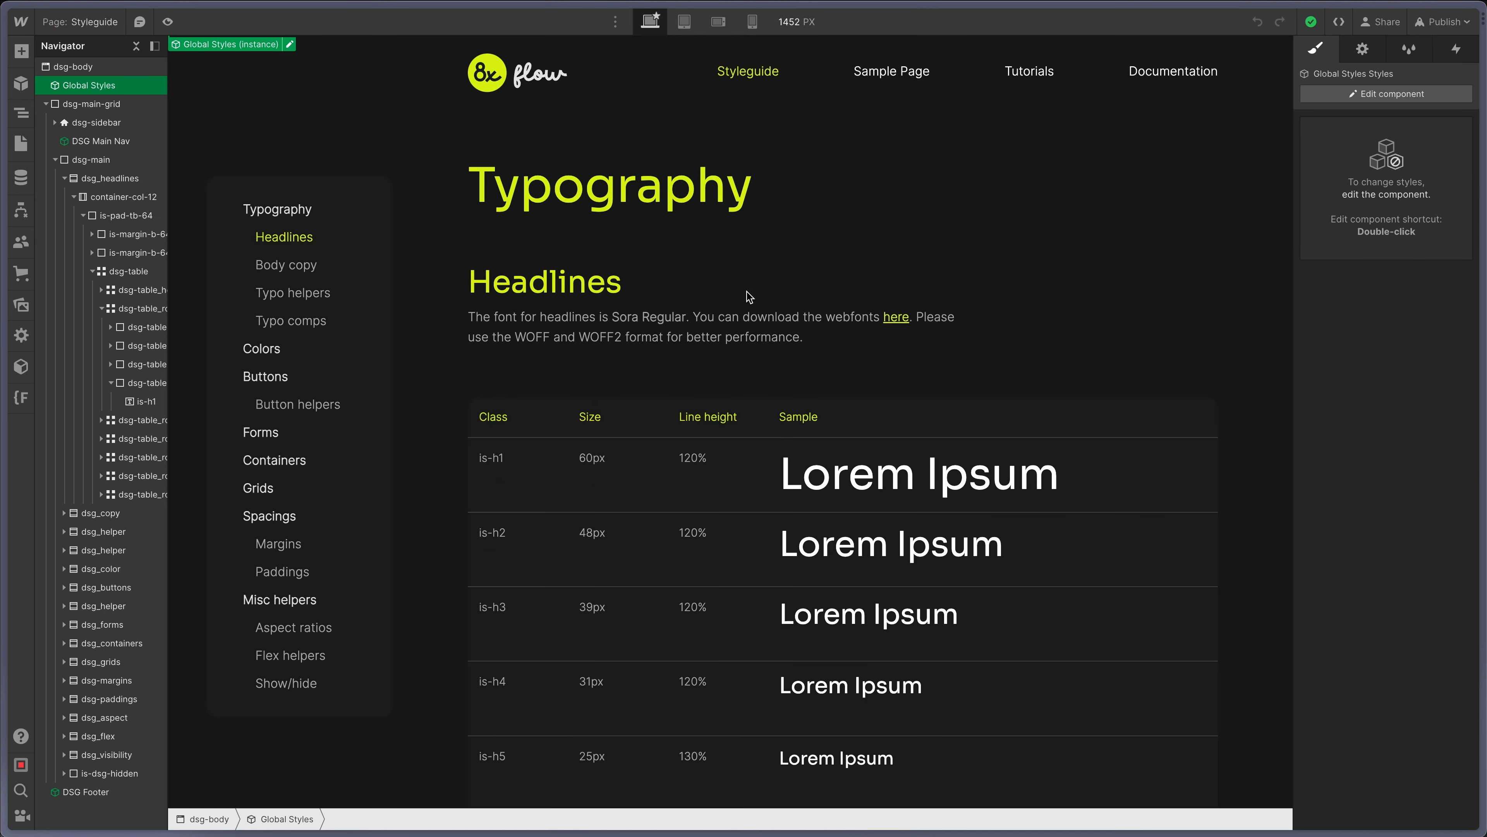
pyautogui.doubleClick(822, 485)
pyautogui.click(826, 546)
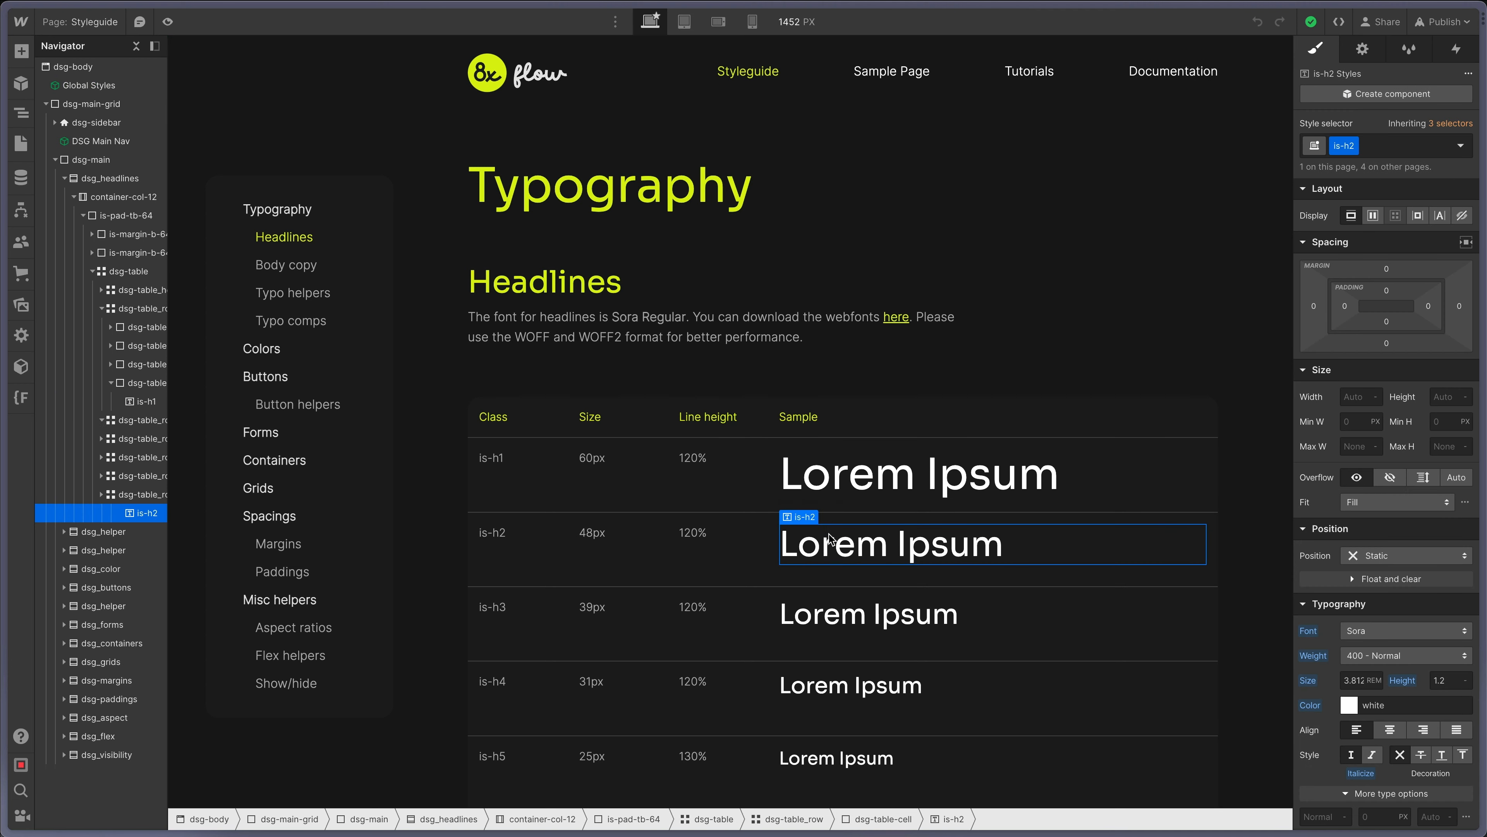
pyautogui.click(830, 616)
pyautogui.click(826, 700)
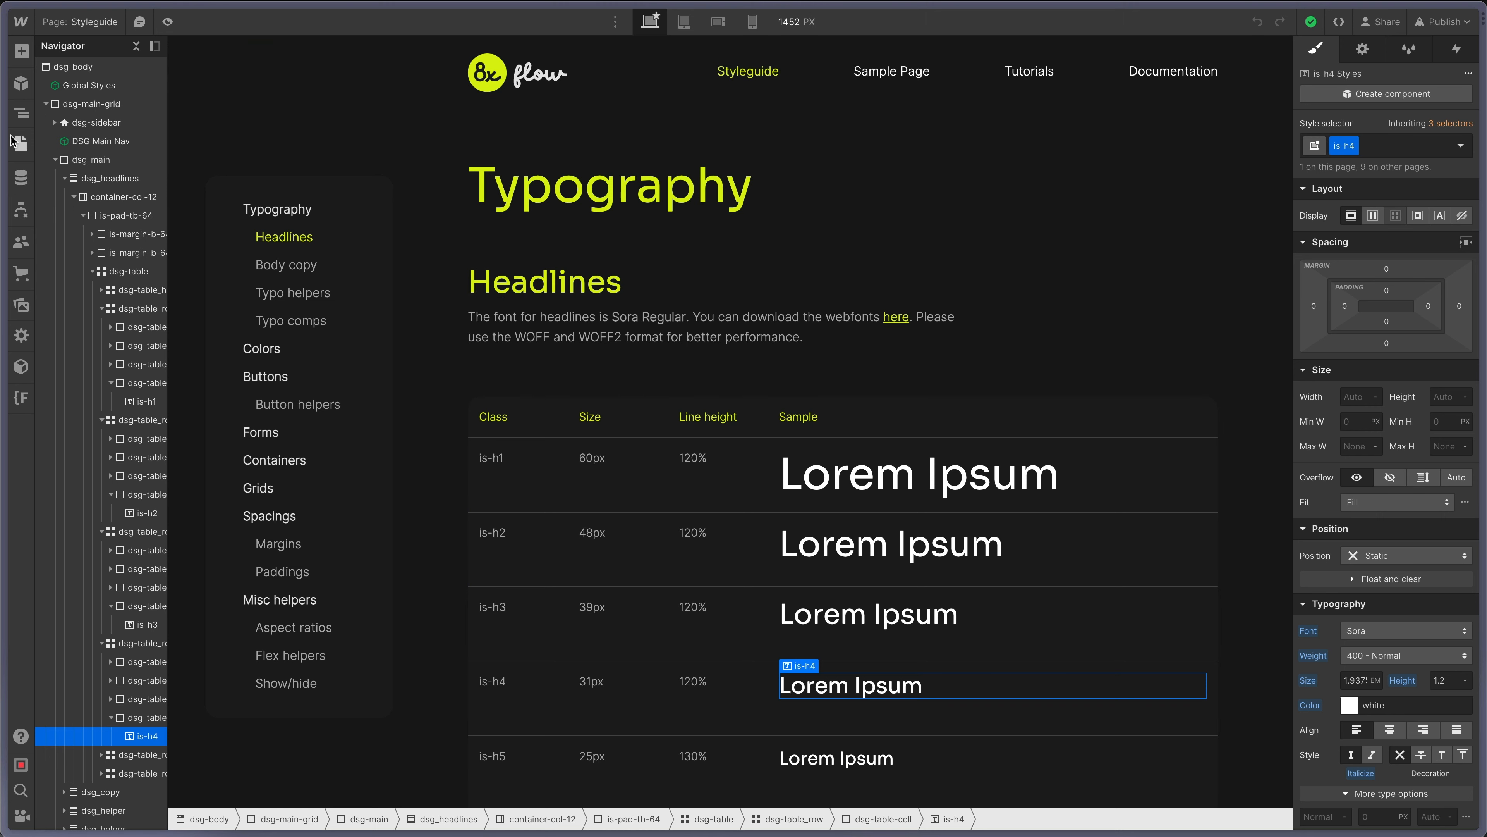
# Preview the Sample Page and narrow the canvas to check how its text scales with the screen width.
pyautogui.click(17, 146)
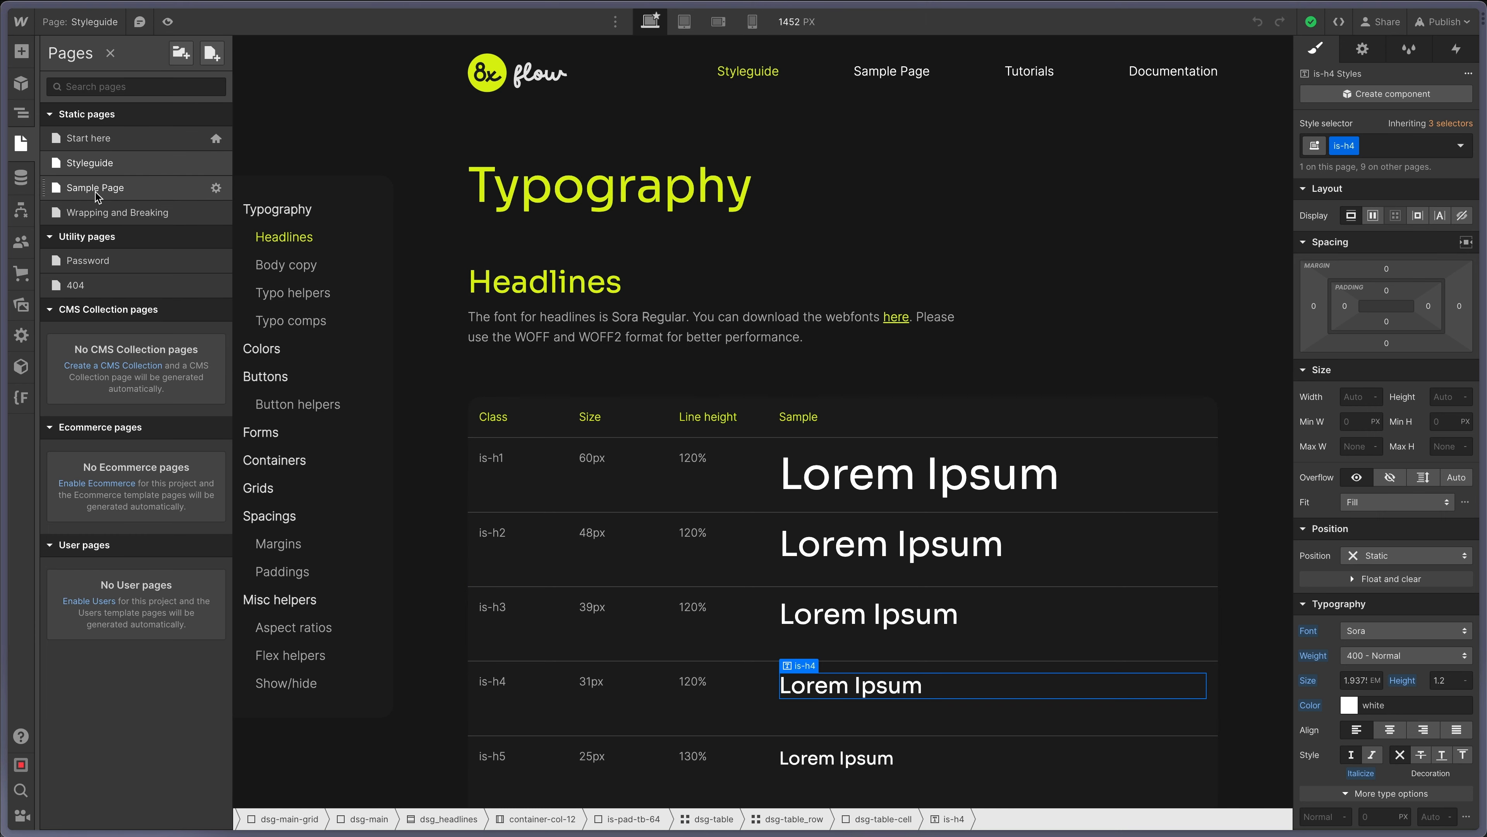
pyautogui.click(91, 192)
pyautogui.click(178, 22)
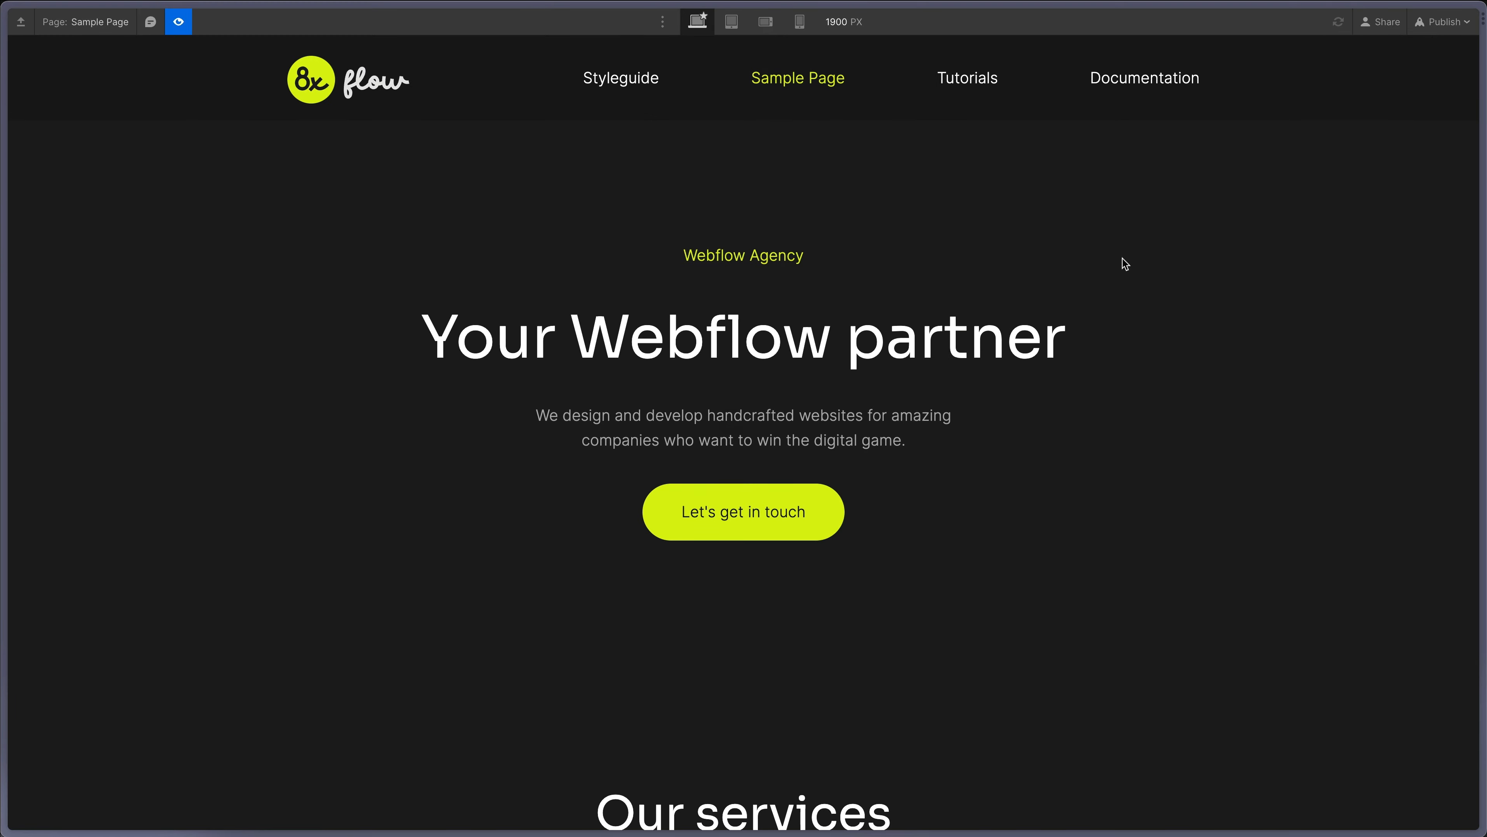
pyautogui.moveTo(1478, 314); pyautogui.dragTo(1374, 700)
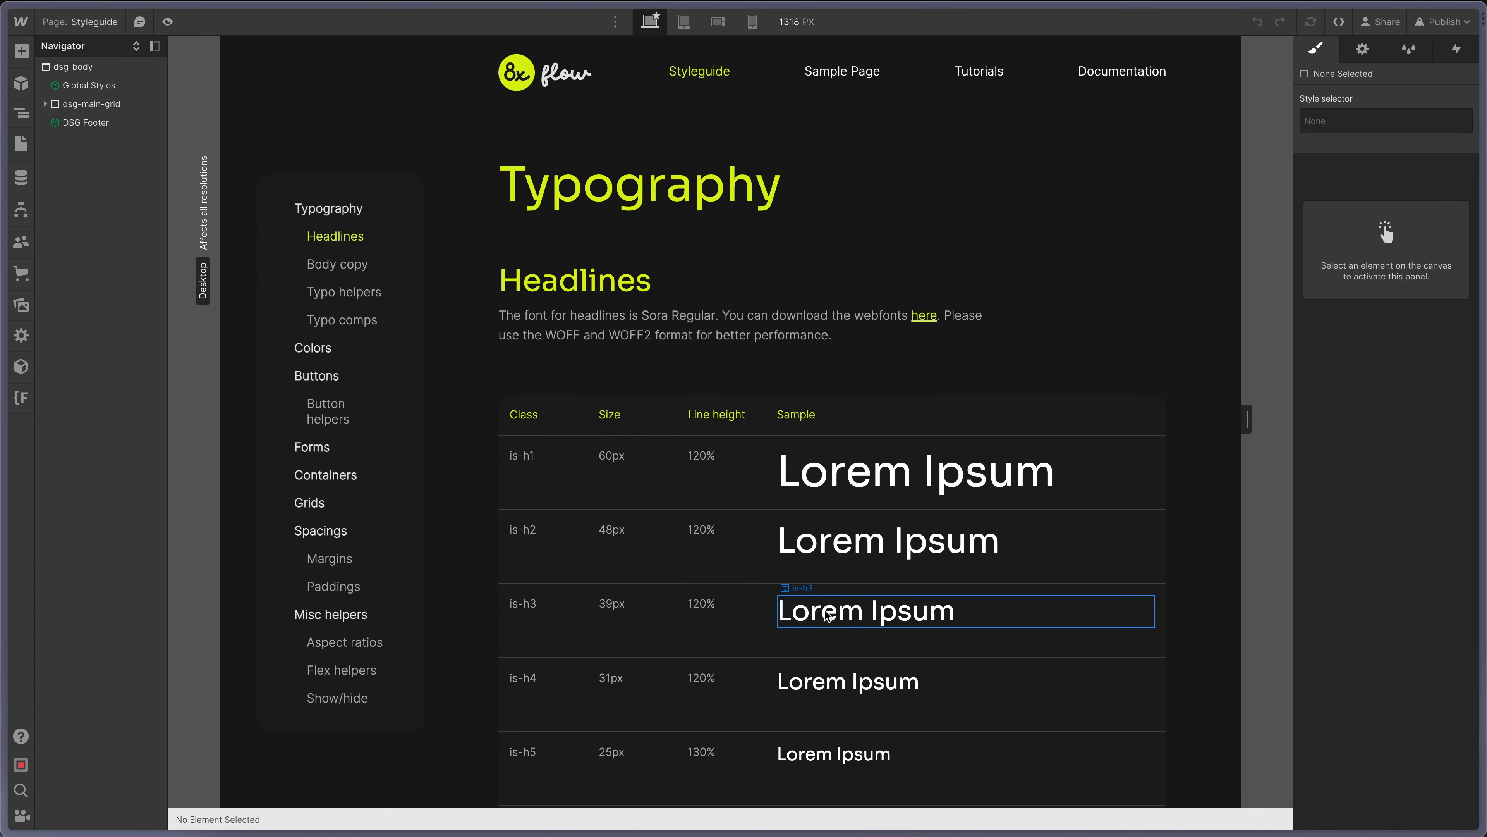
# Inspect the font size and unit of the is-txt-xlarge sample in the styleguide's Body copy table.
pyautogui.scroll(-3, 954, 482)
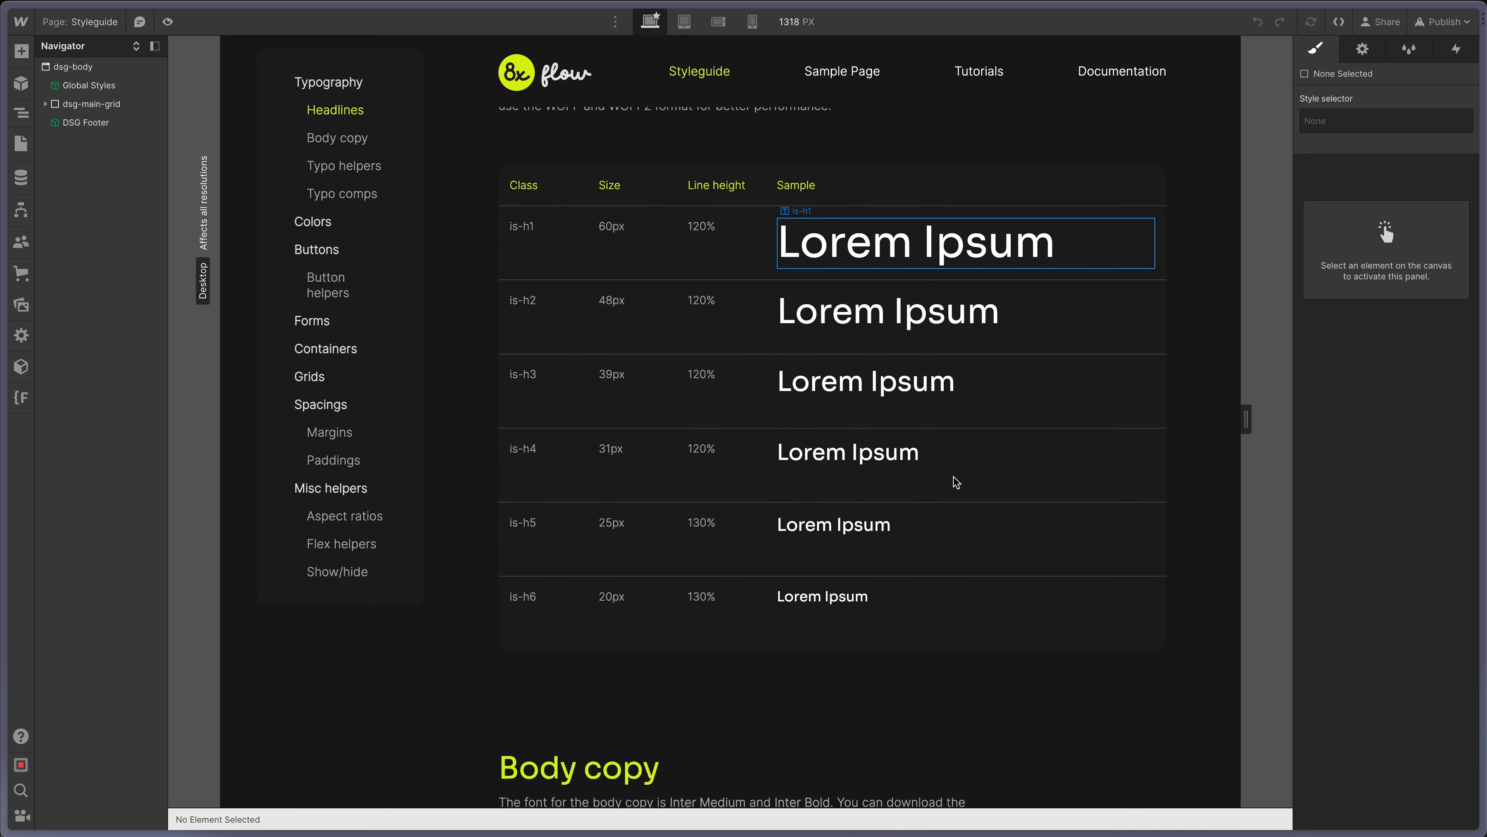
pyautogui.scroll(-8, 953, 477)
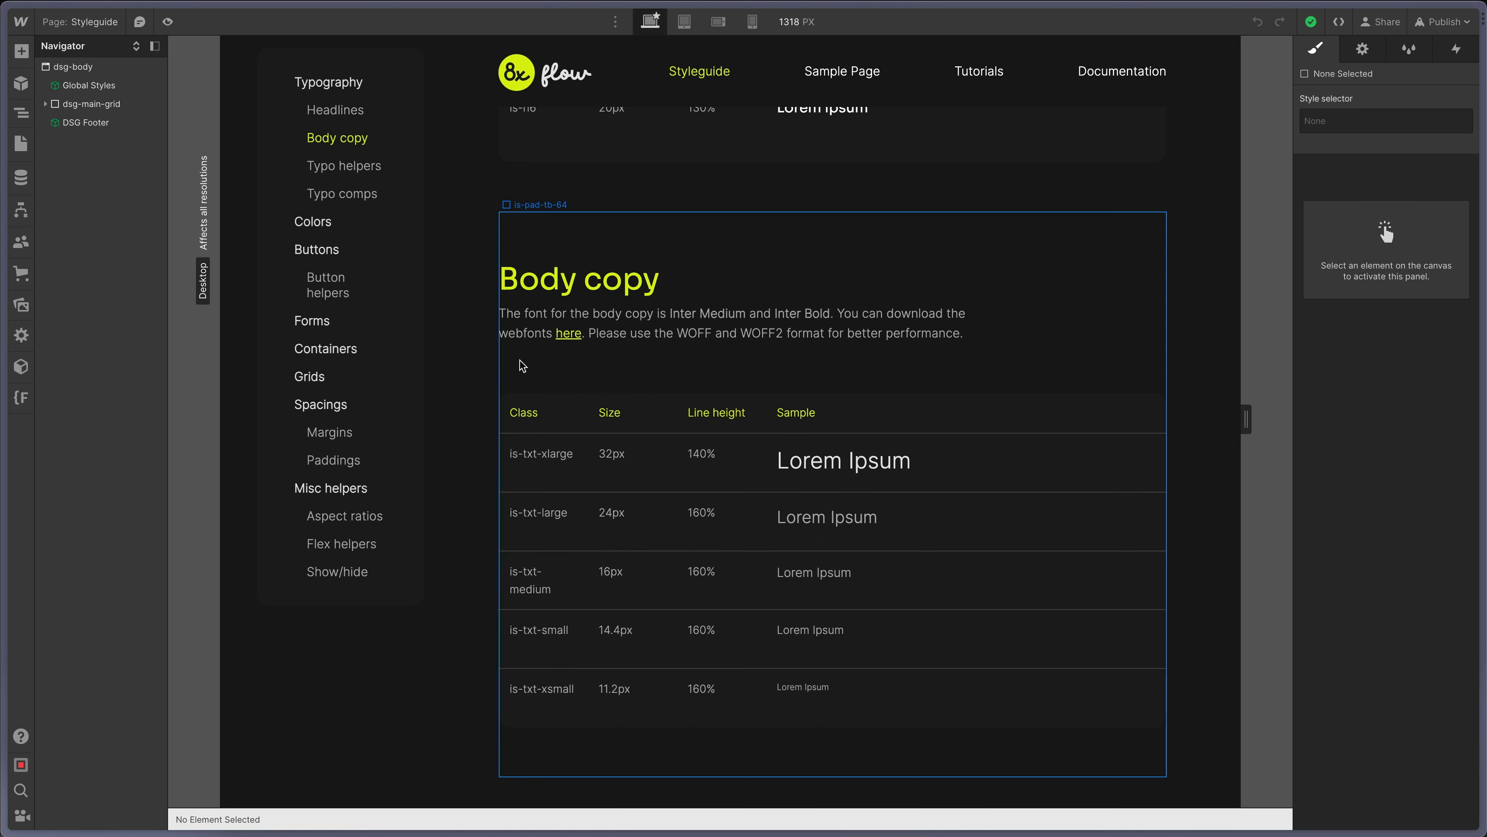
pyautogui.click(958, 470)
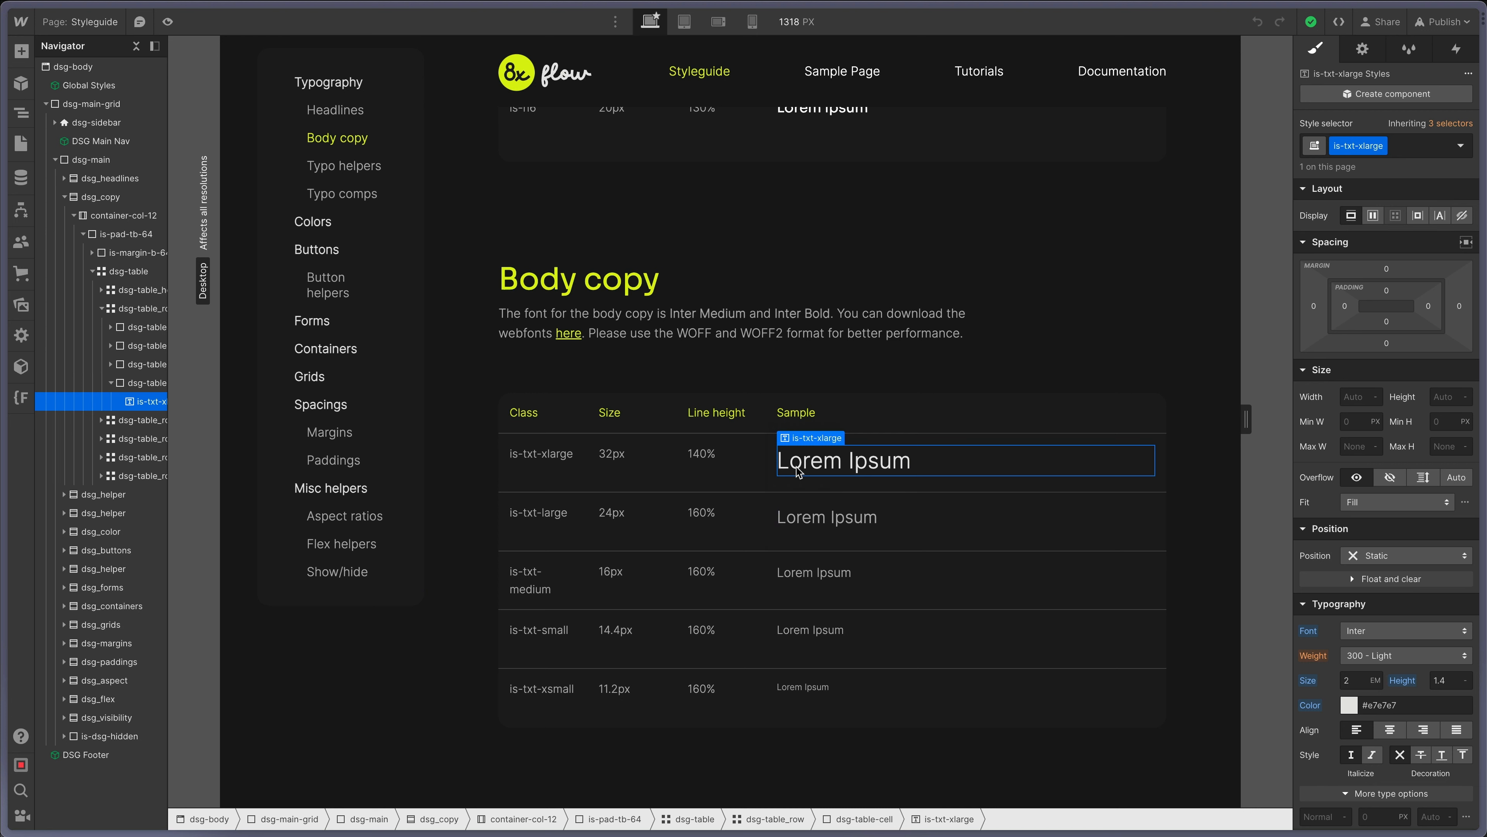
pyautogui.click(1353, 679)
pyautogui.click(1366, 680)
# Inspect the font sizes of the is-txt-large, is-txt-medium, is-txt-small and is-txt-xsmall samples.
pyautogui.click(810, 521)
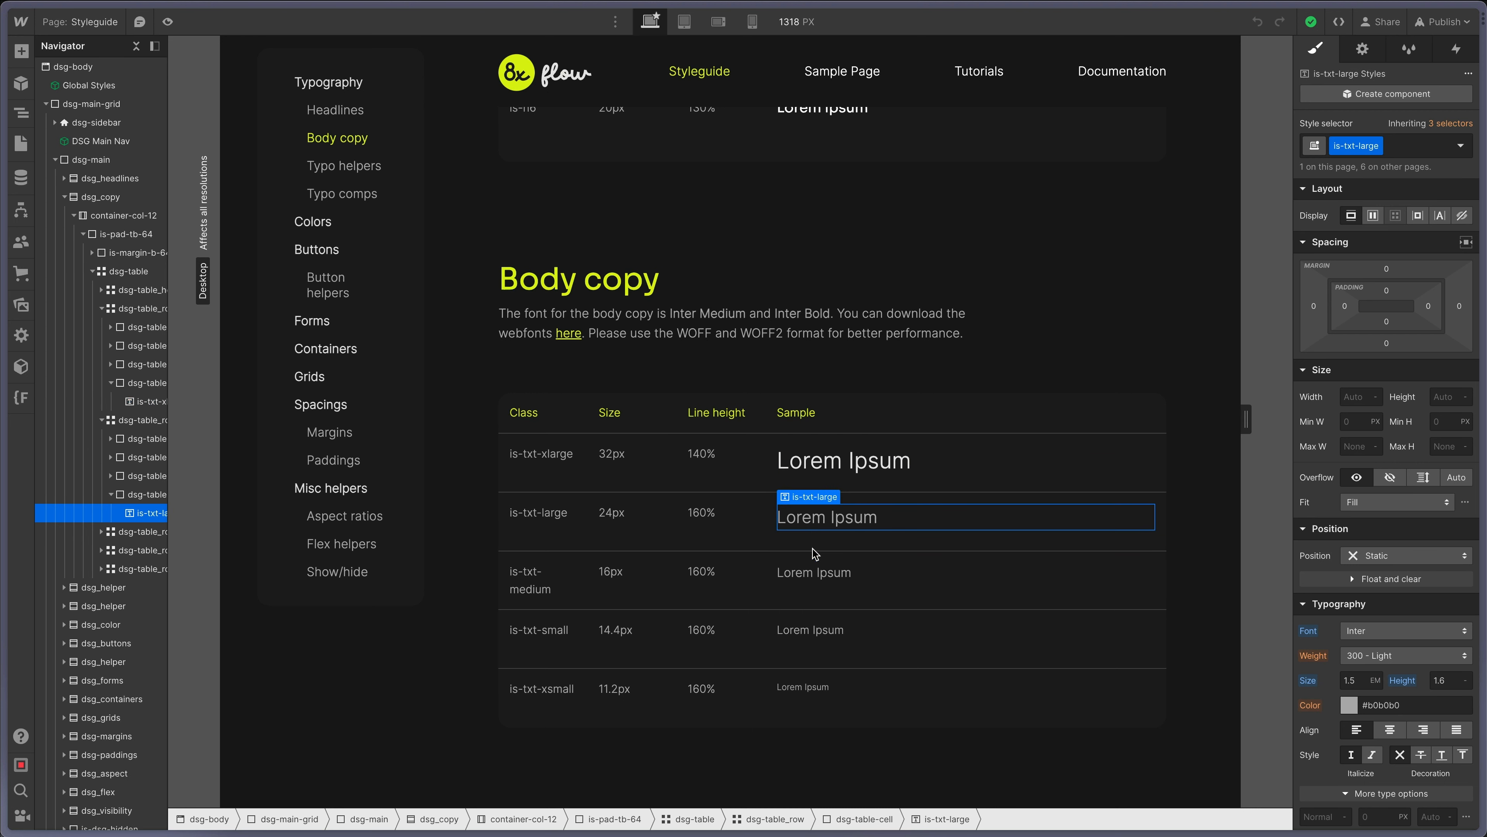
pyautogui.click(810, 575)
pyautogui.click(809, 629)
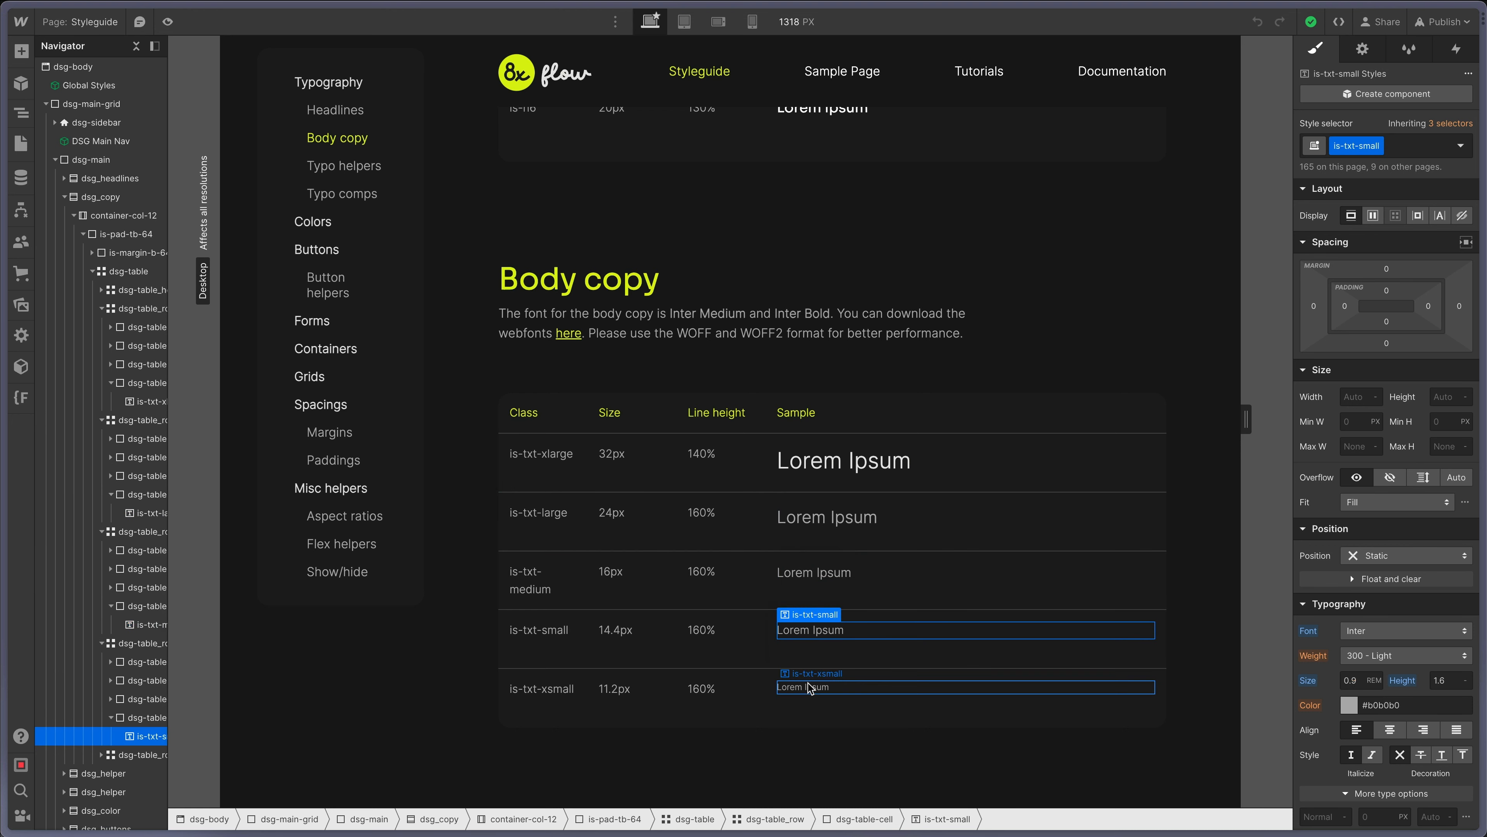
pyautogui.click(808, 687)
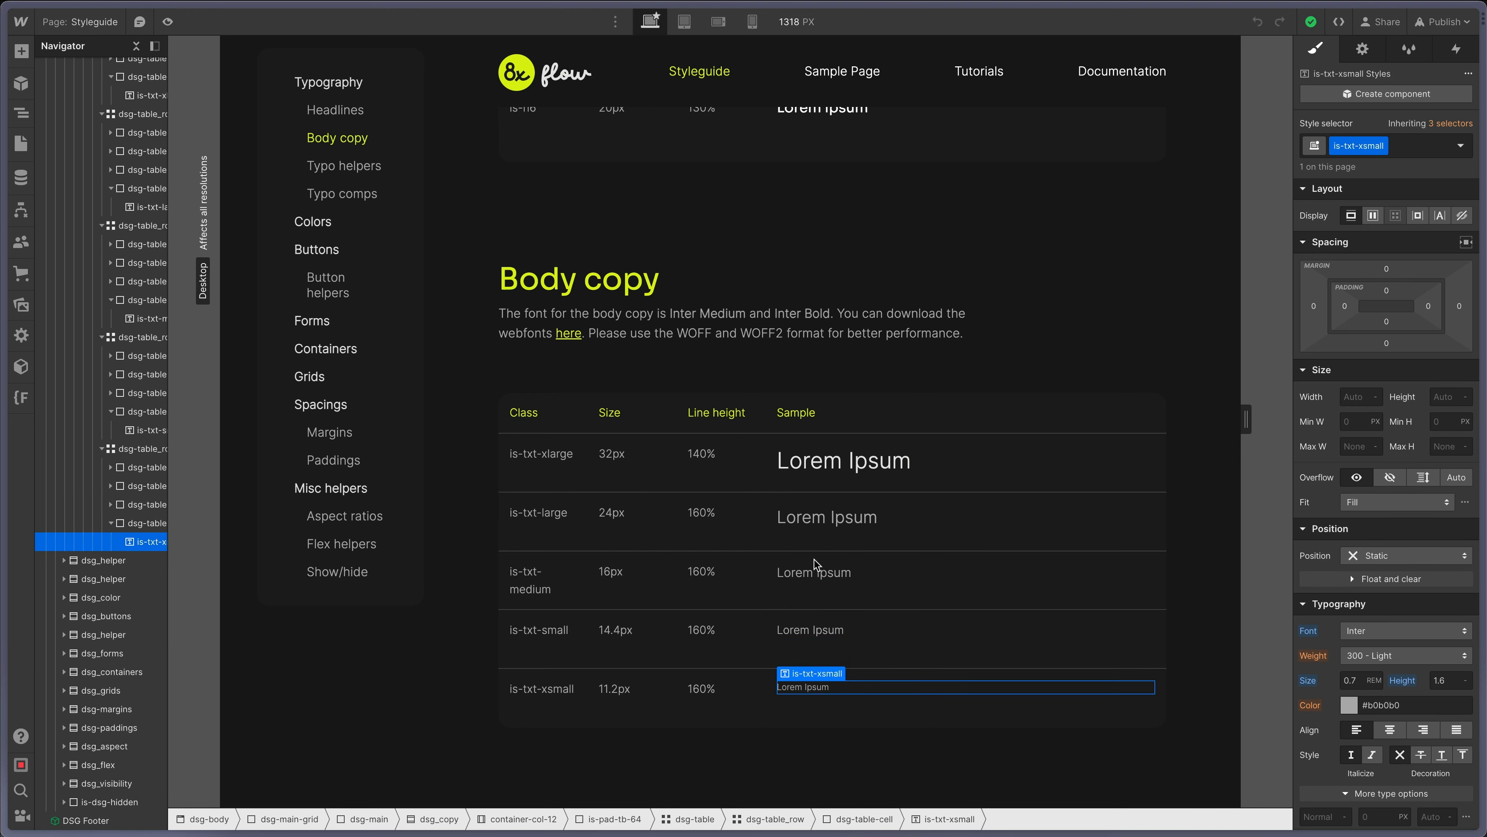
pyautogui.click(834, 573)
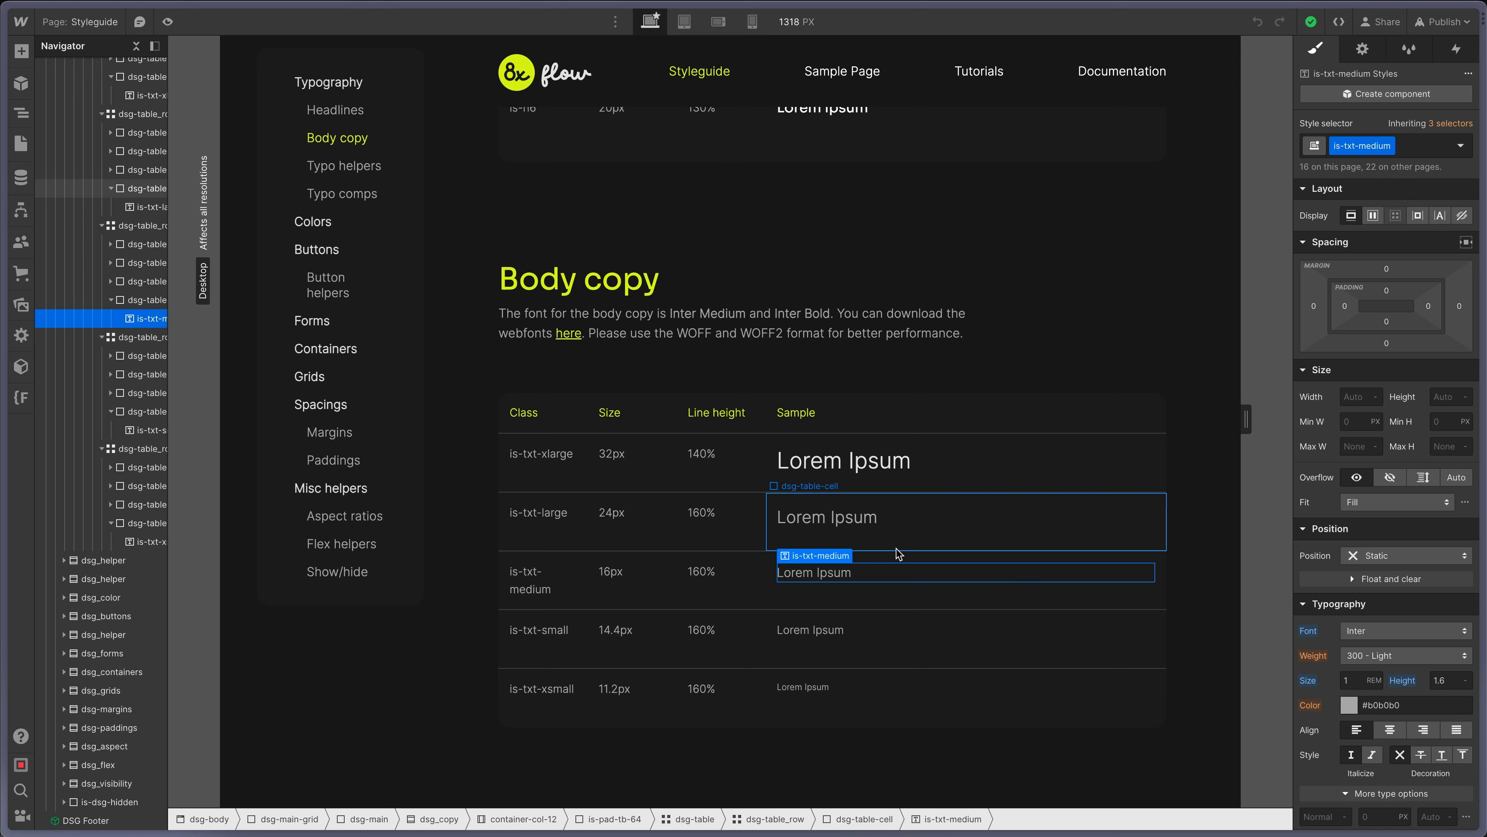
# Switch to the Figma styleguide and look up the is-txt-medium size in the Body copy table.
pyautogui.press('super+Tab')
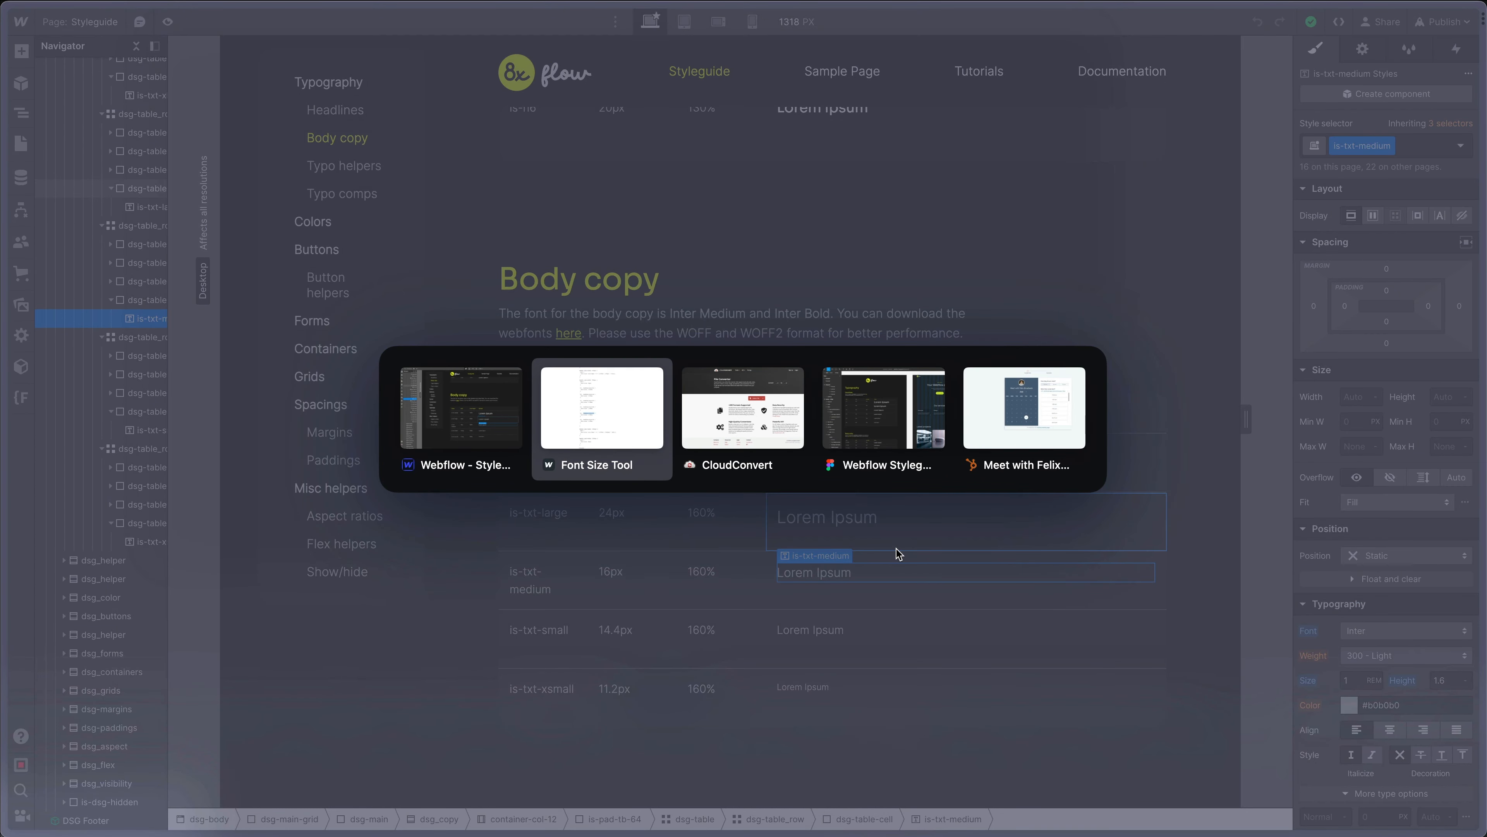
pyautogui.press('super+Tab')
pyautogui.press('super+Tab')
pyautogui.scroll(-5, 755, 531)
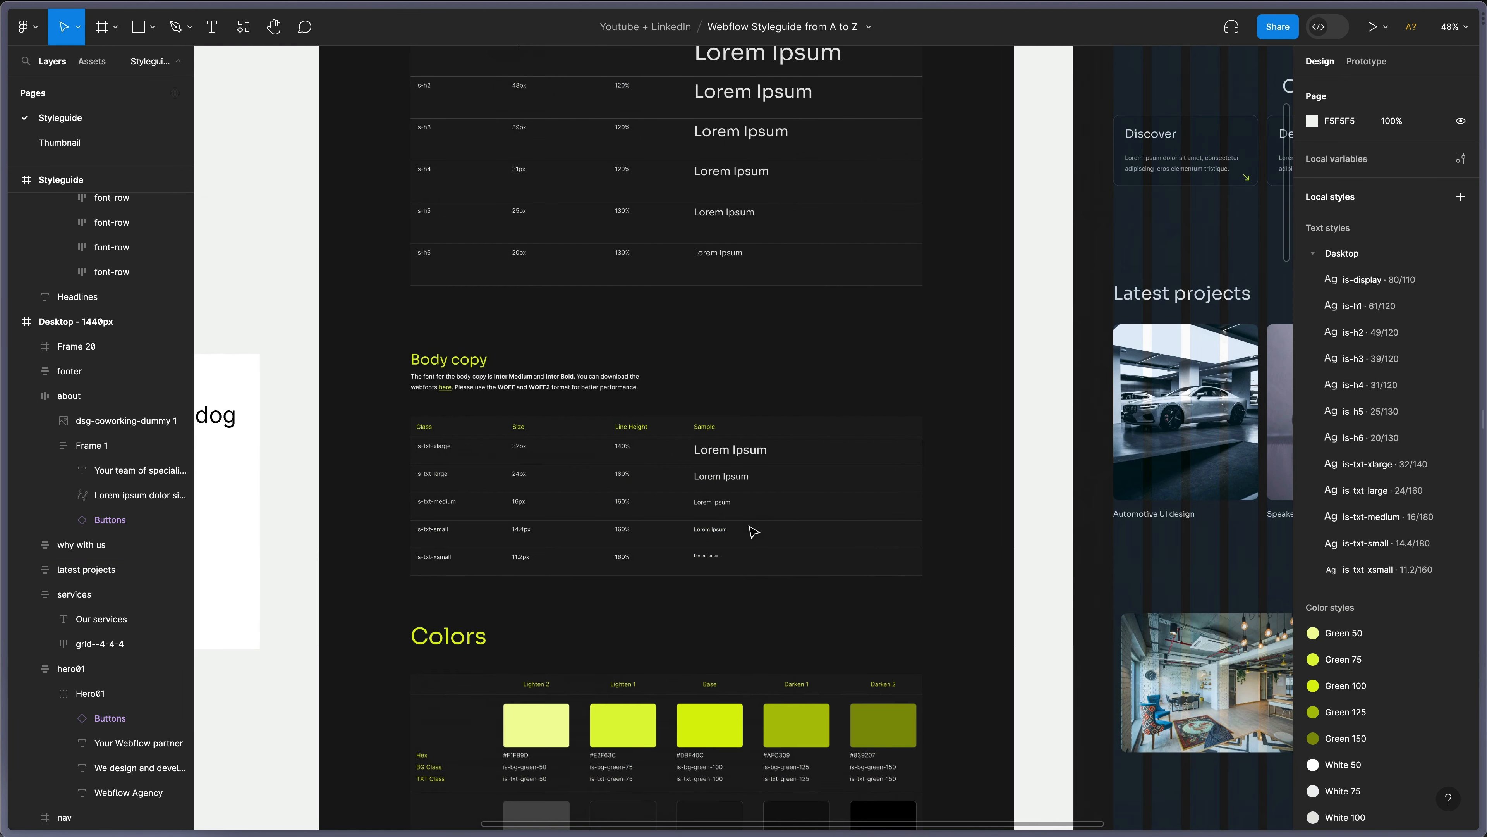
pyautogui.scroll(5, 560, 492)
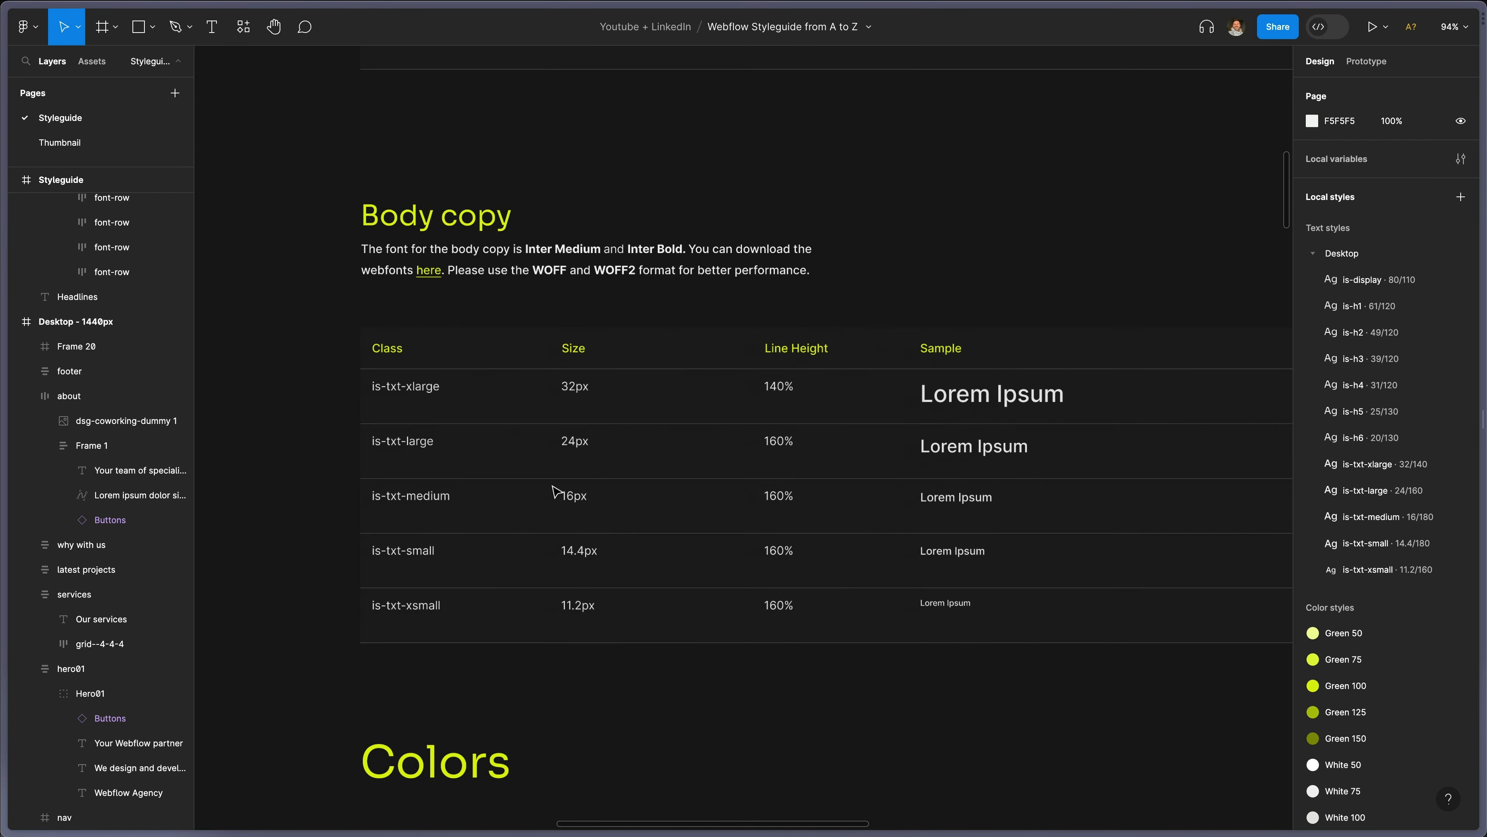
pyautogui.keyDown('super'); pyautogui.click(576, 505); pyautogui.keyUp('super')
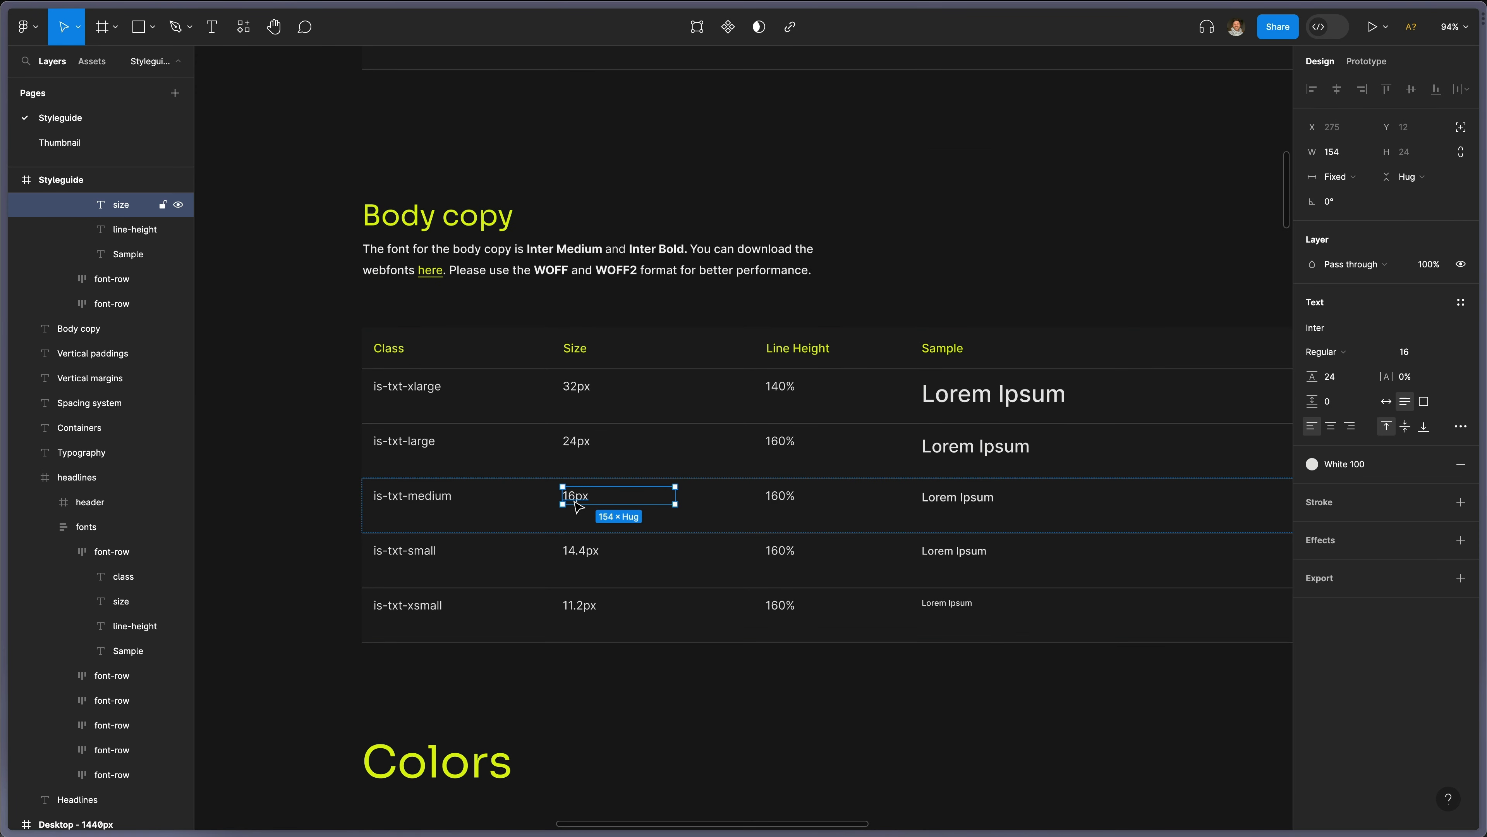
# Switch back to Webflow and set the is-txt-medium font size to 16/16 rem.
pyautogui.press('super+Tab')
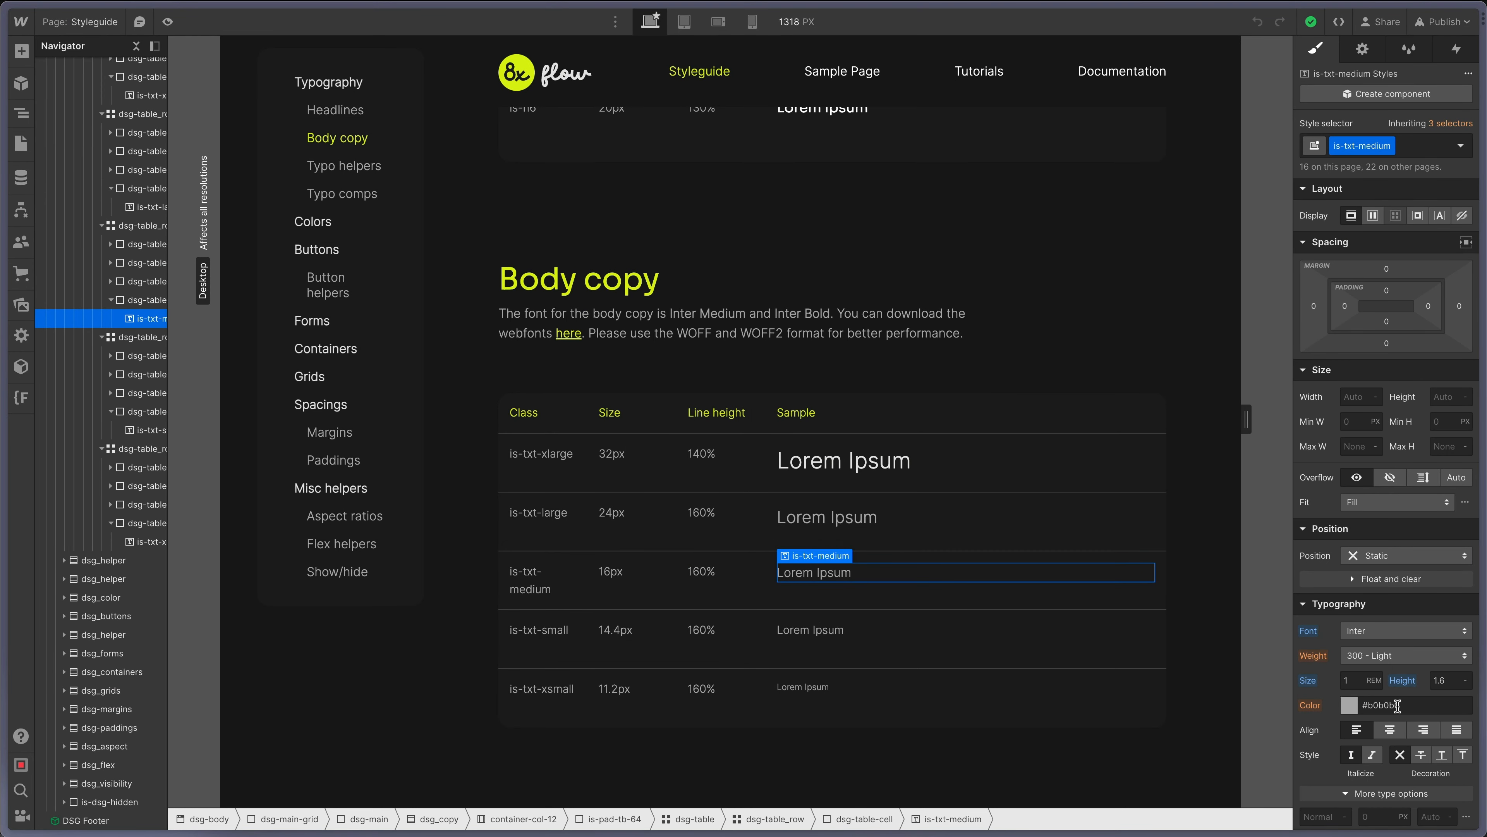
pyautogui.click(1353, 680)
pyautogui.write('16/16')
pyautogui.press('Return')
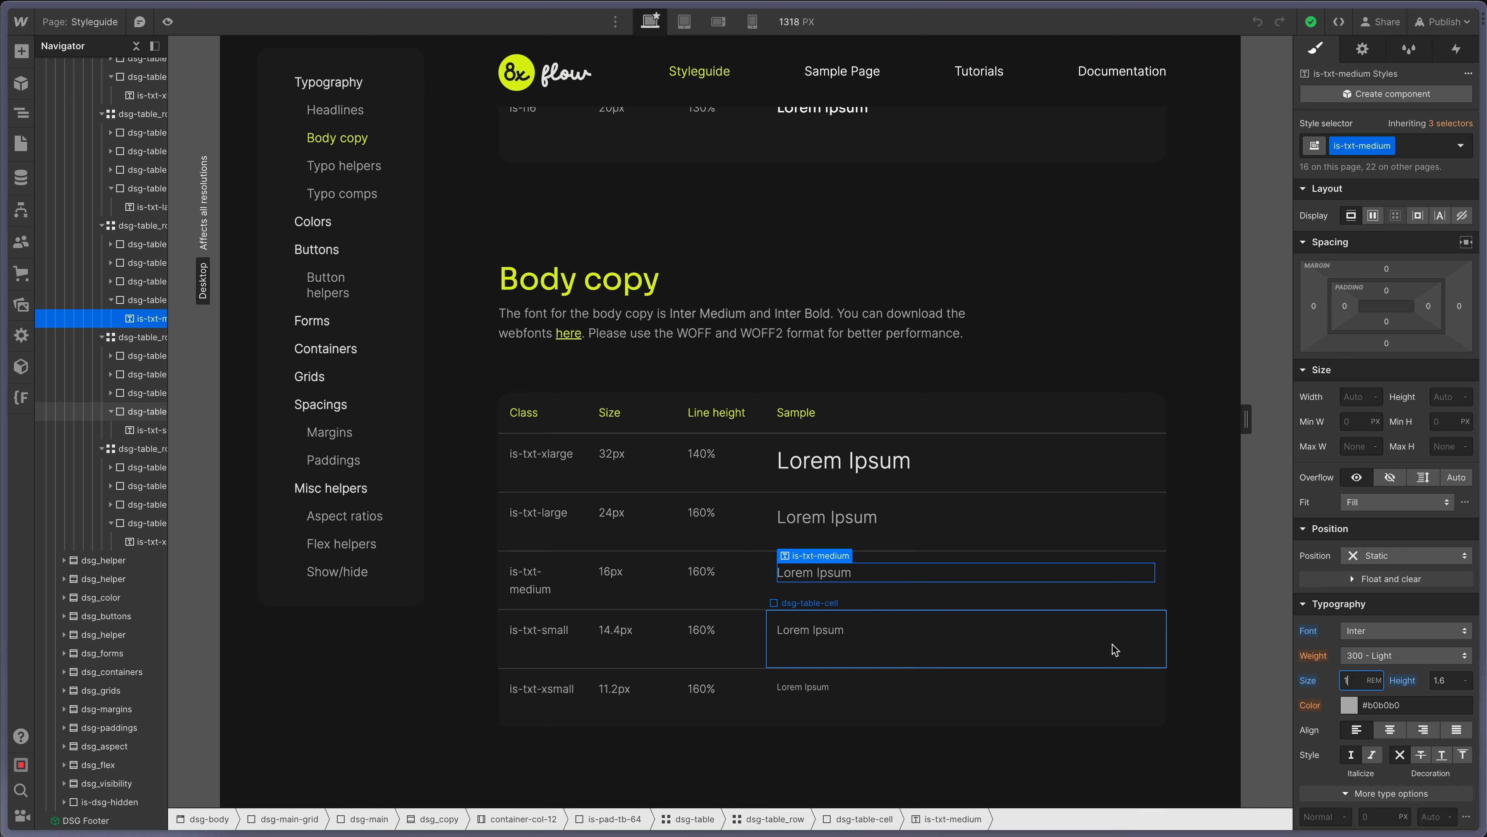
# Check the is-txt-large size in Figma and set that sample's font size in Webflow to 24/16 (1.5) rem.
pyautogui.click(827, 520)
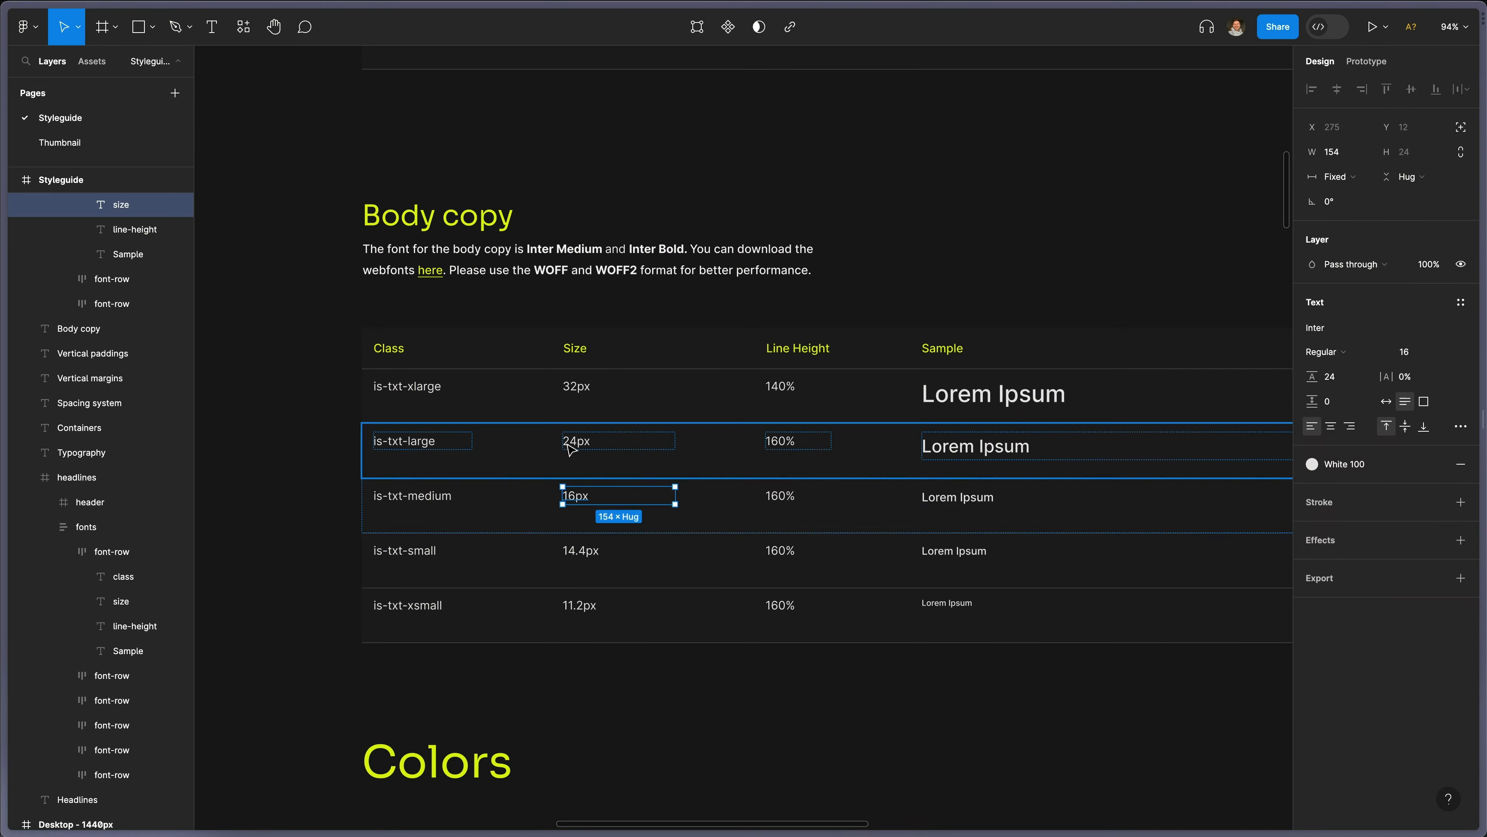
pyautogui.click(577, 449)
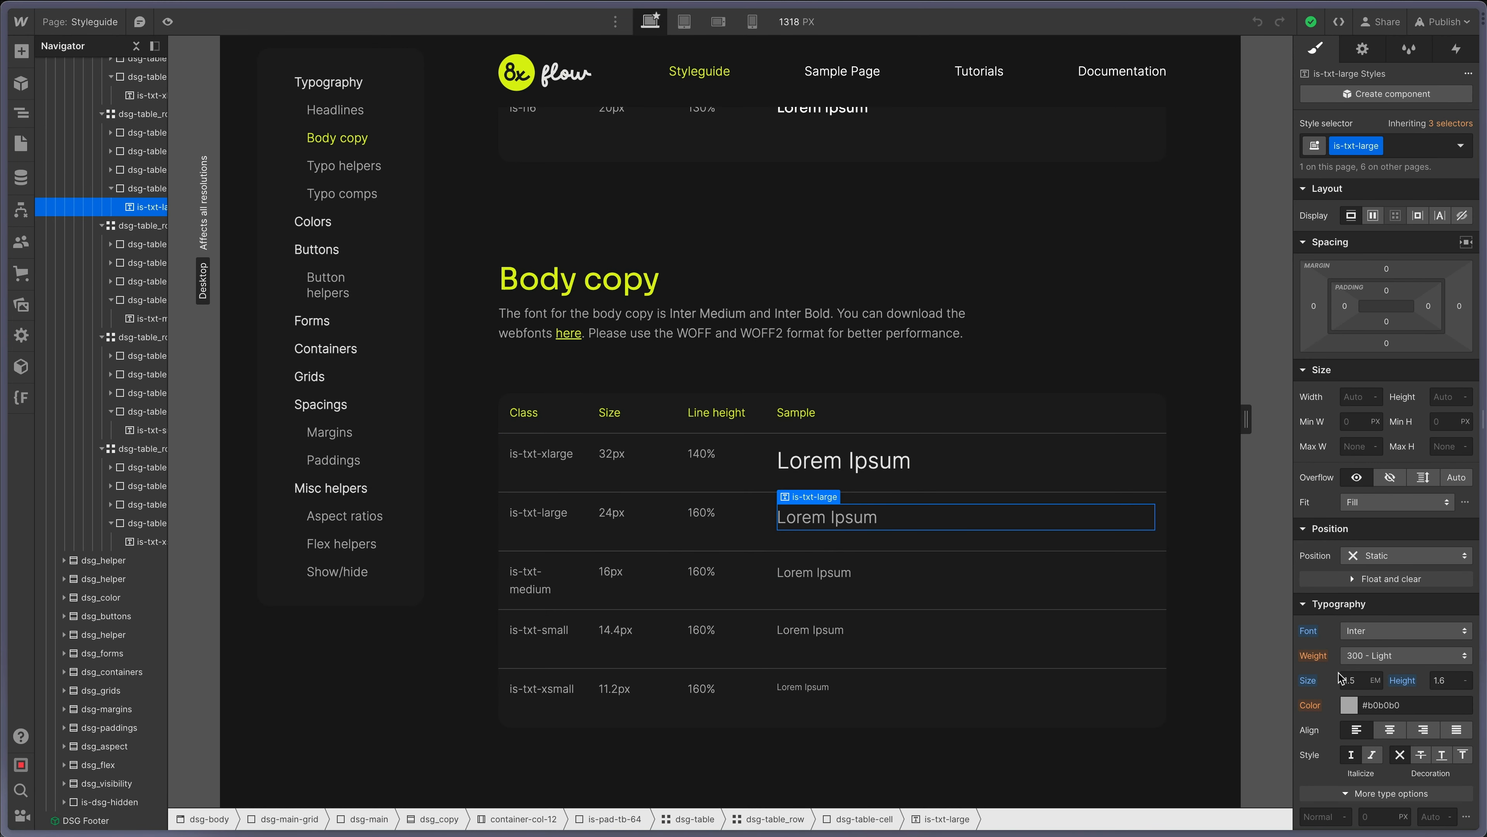
pyautogui.click(1356, 677)
pyautogui.write('24/16')
pyautogui.press('Return')
pyautogui.write('rem')
pyautogui.press('Return')
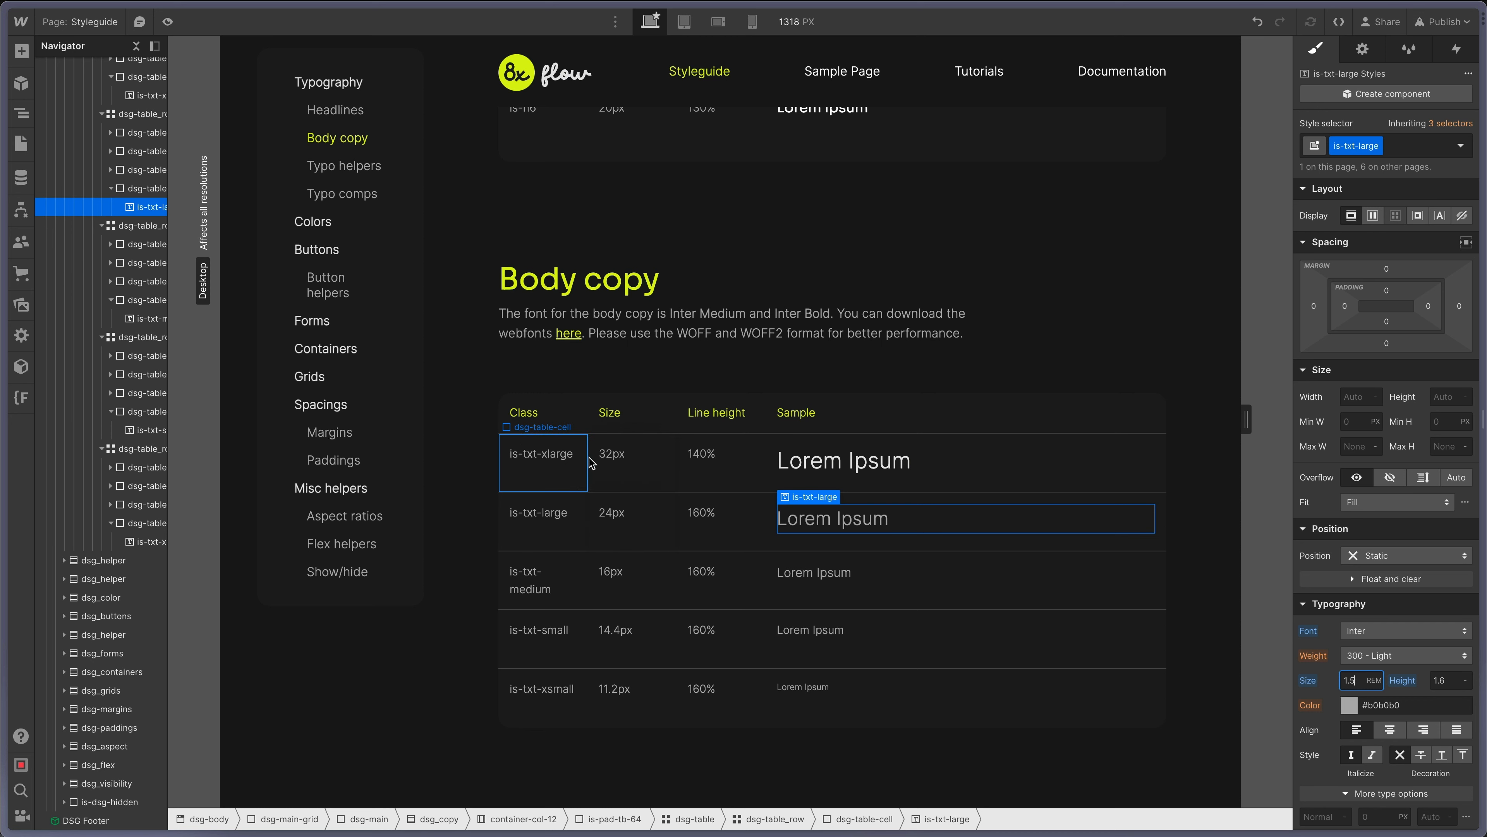
# Set the font size of the is-txt-xlarge sample in the Body copy table to 32/16 in rem.
pyautogui.click(803, 460)
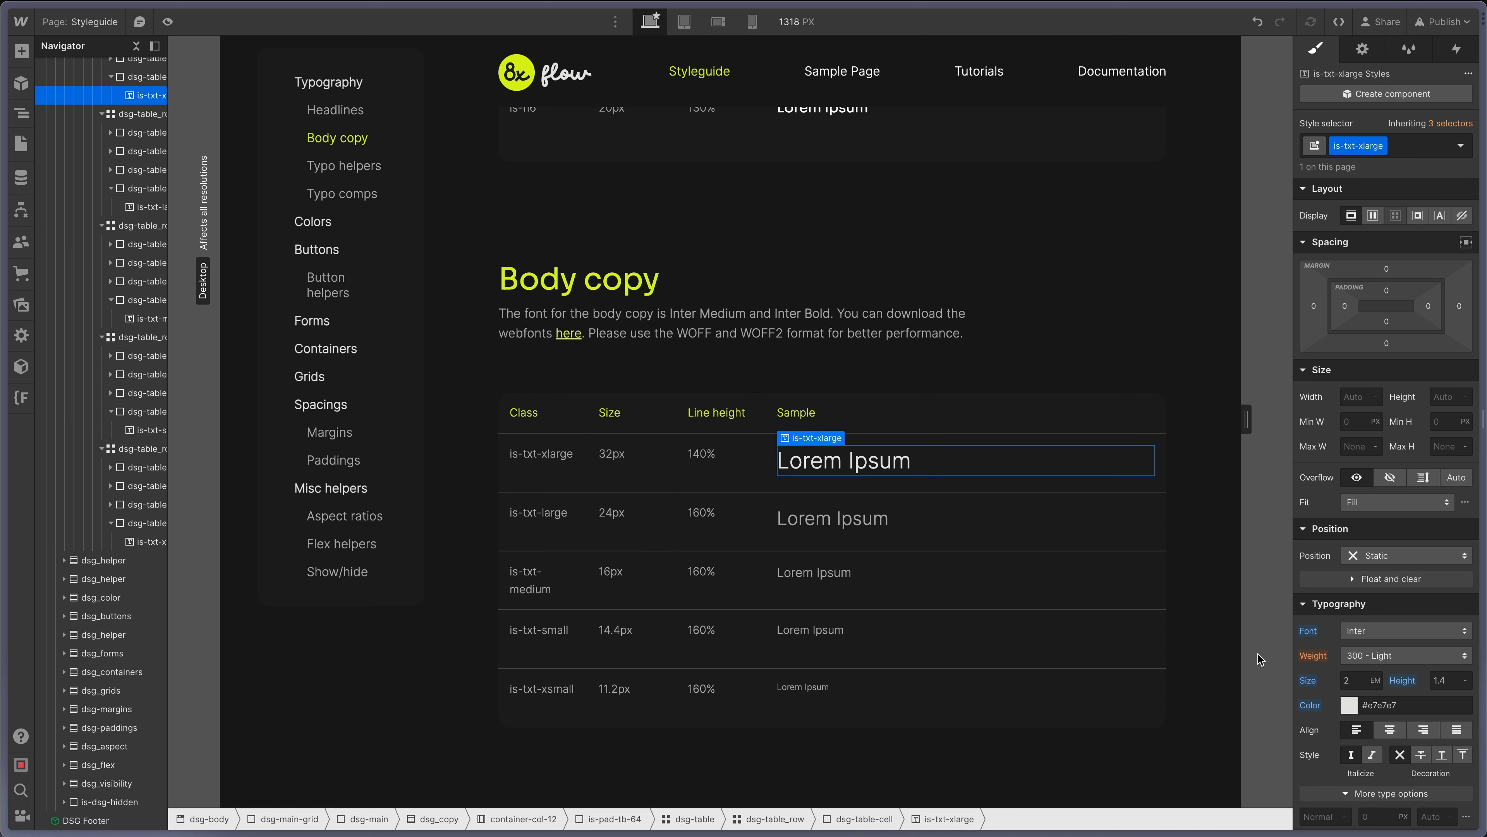
pyautogui.click(1364, 681)
pyautogui.write('32/6')
pyautogui.write('17')
pyautogui.write('rem')
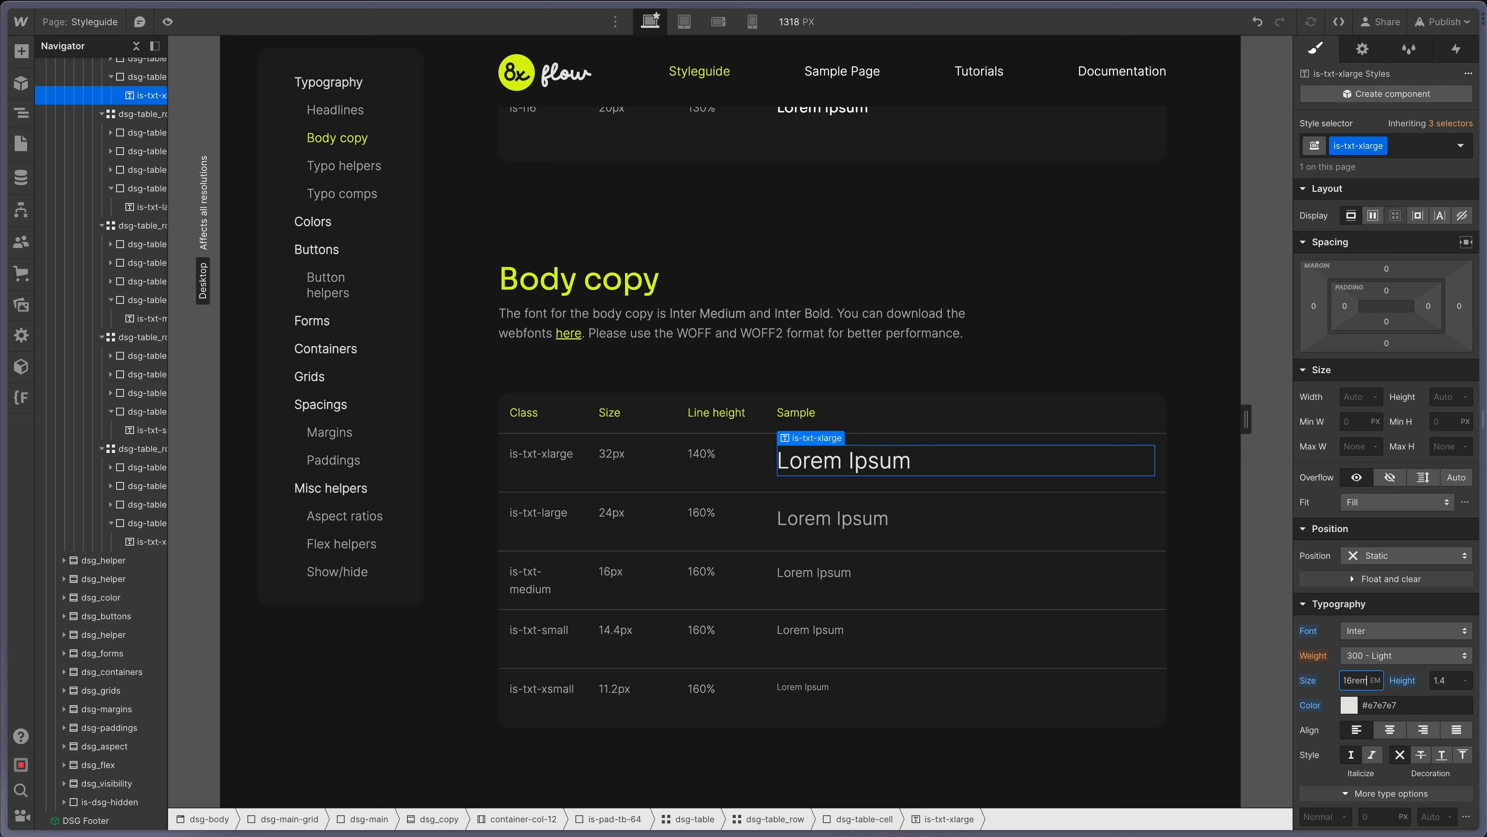
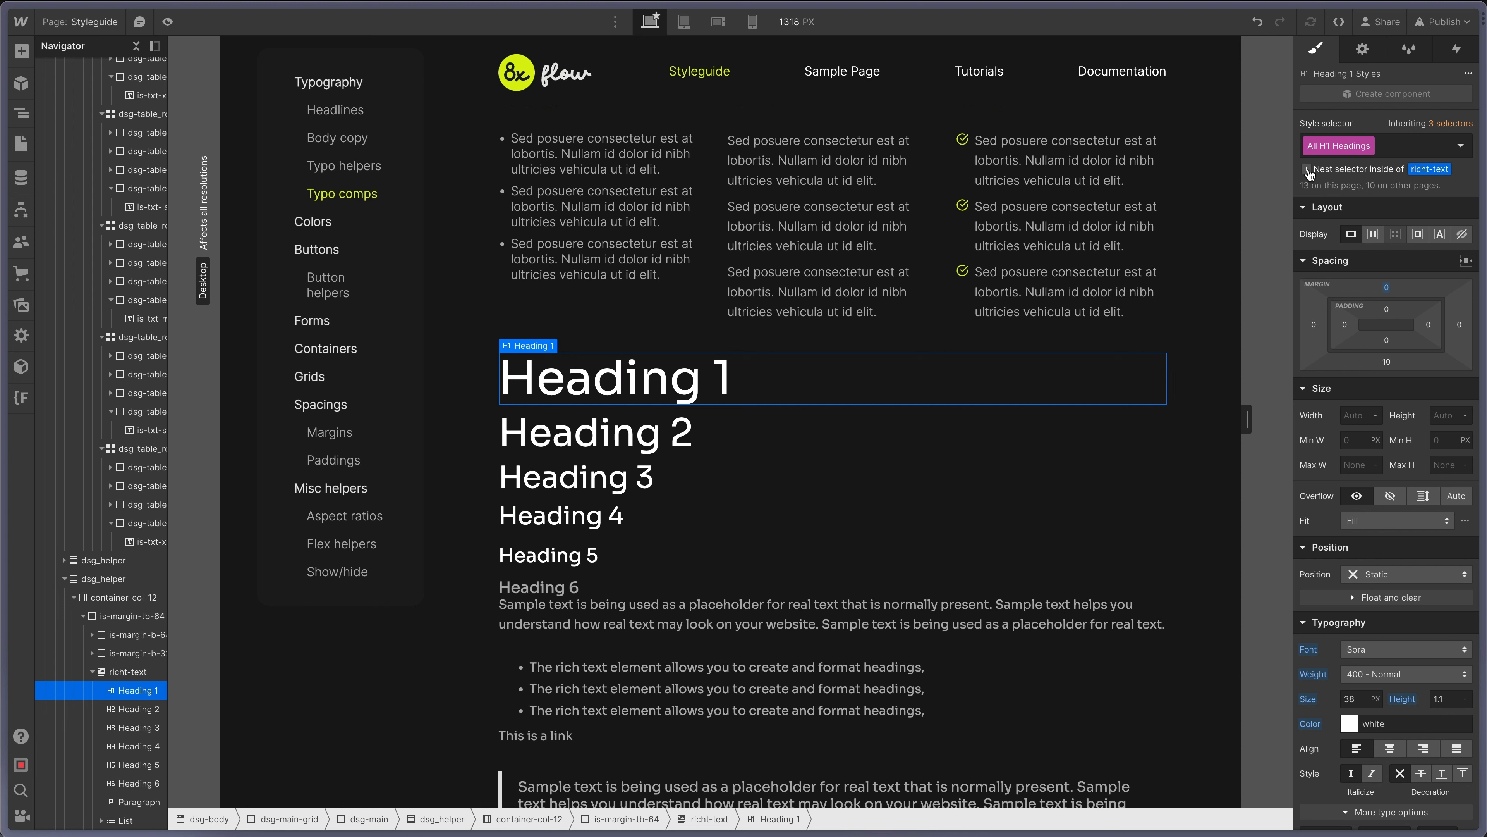
# Nest the All H1 Headings selector inside richt-text and set its font size to 4 rem.
pyautogui.click(1430, 169)
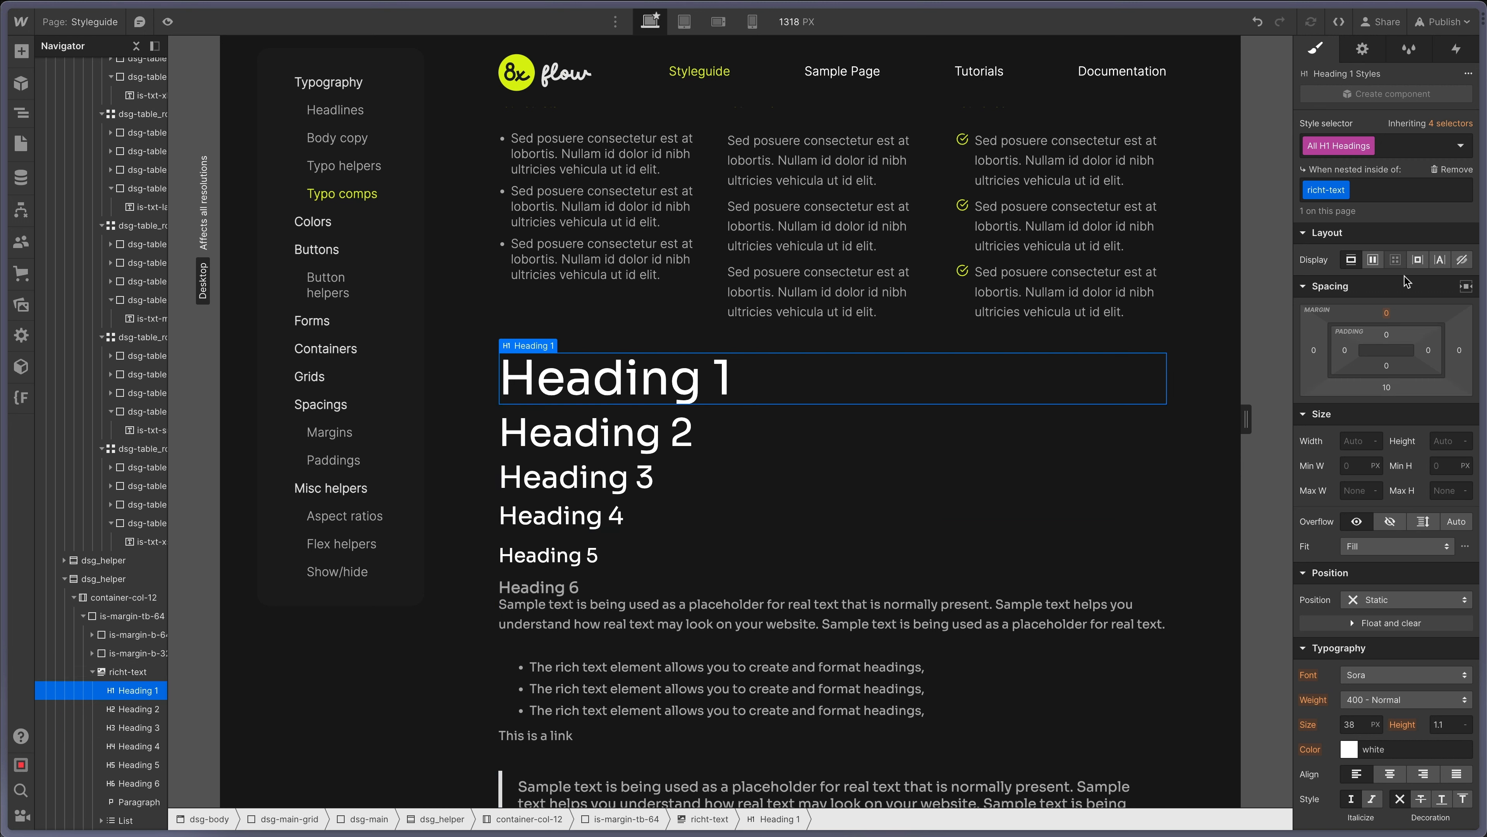
pyautogui.click(1353, 725)
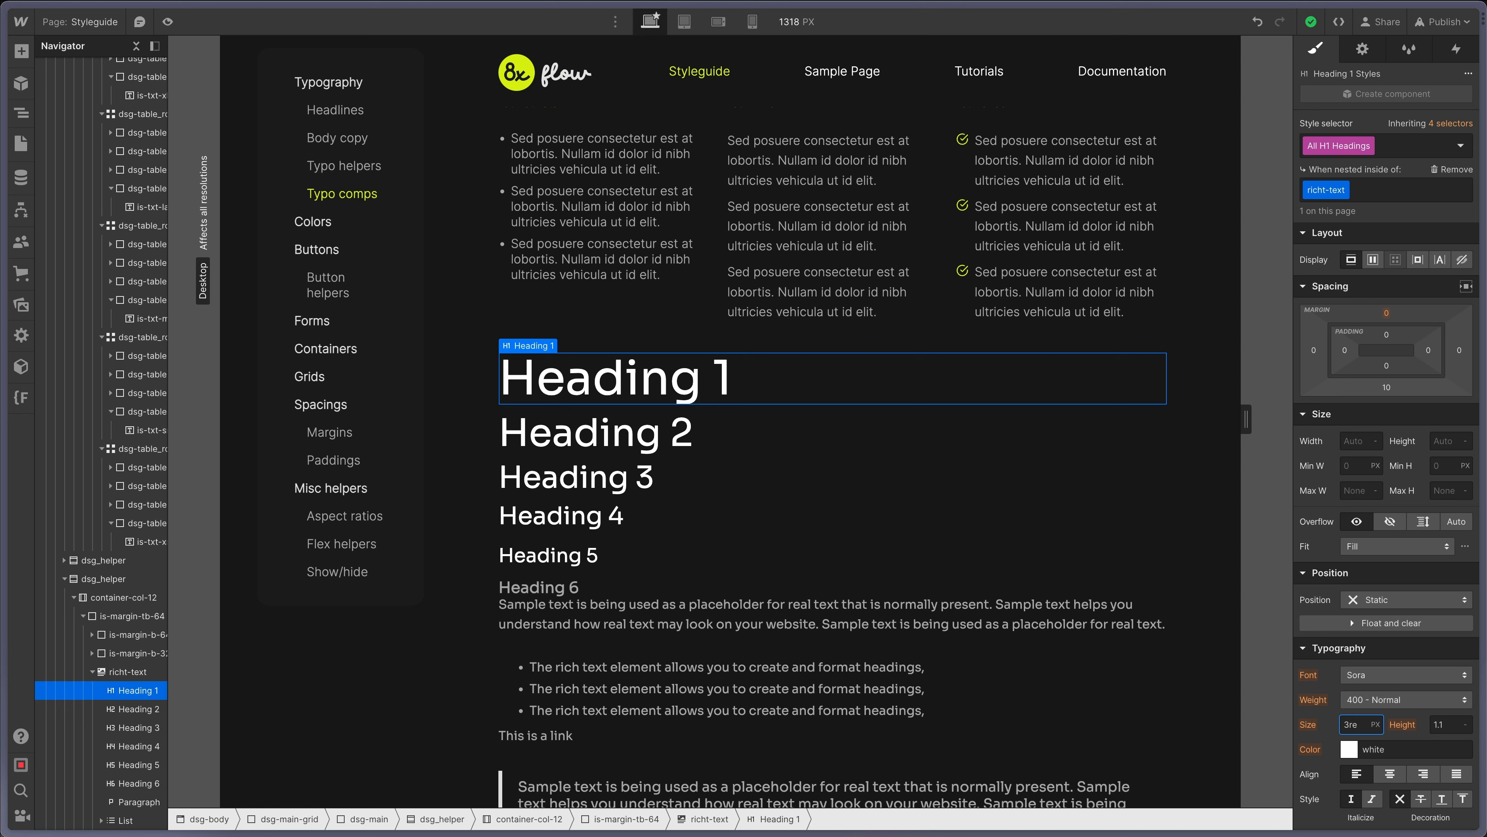
pyautogui.press('Return')
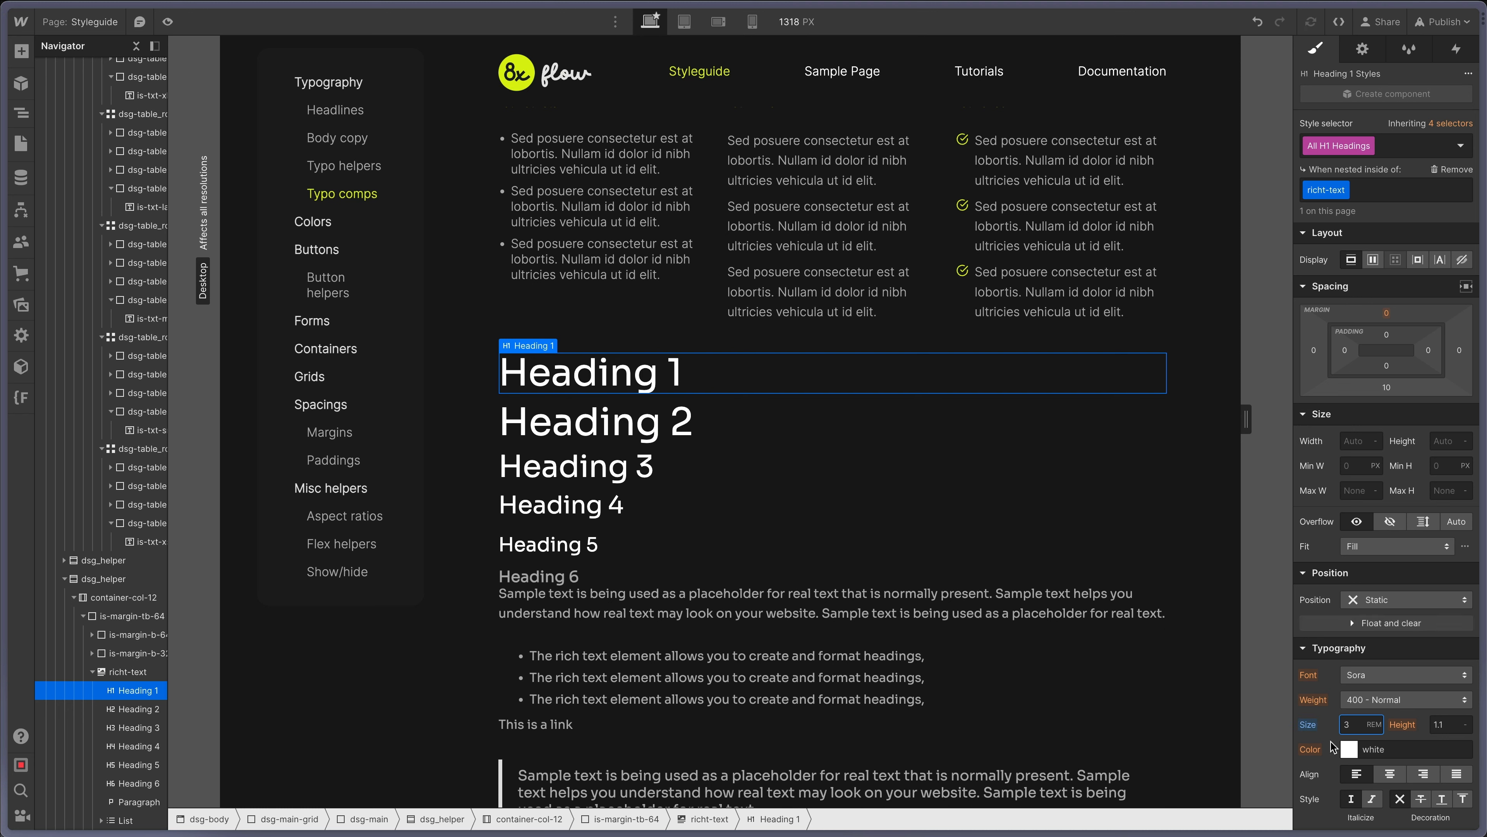
pyautogui.write('4')
pyautogui.press('Return')
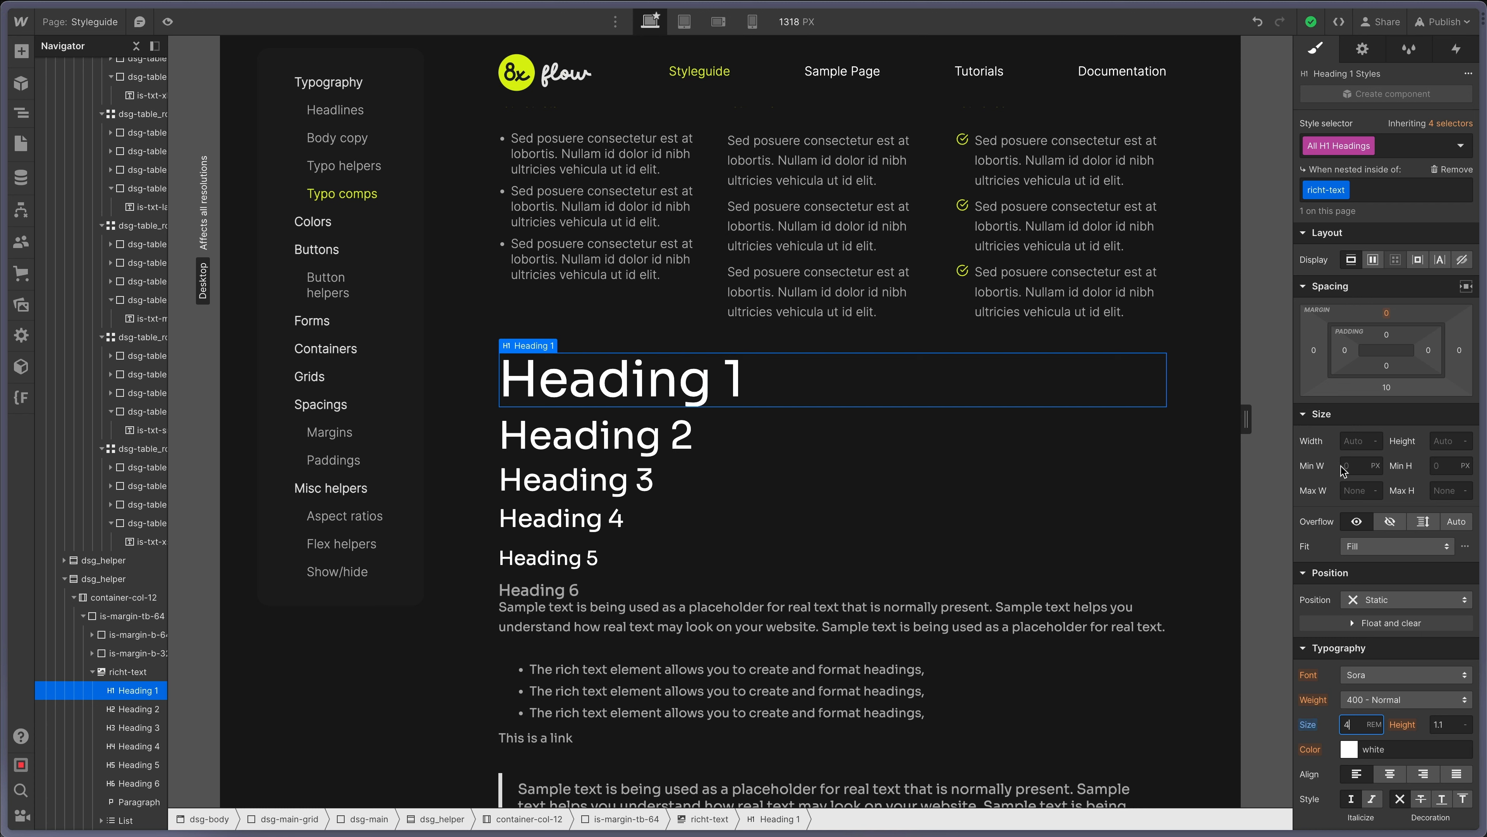
# Set the bottom margin of Heading 1 in the rich text to 1.5 rem.
pyautogui.click(1387, 388)
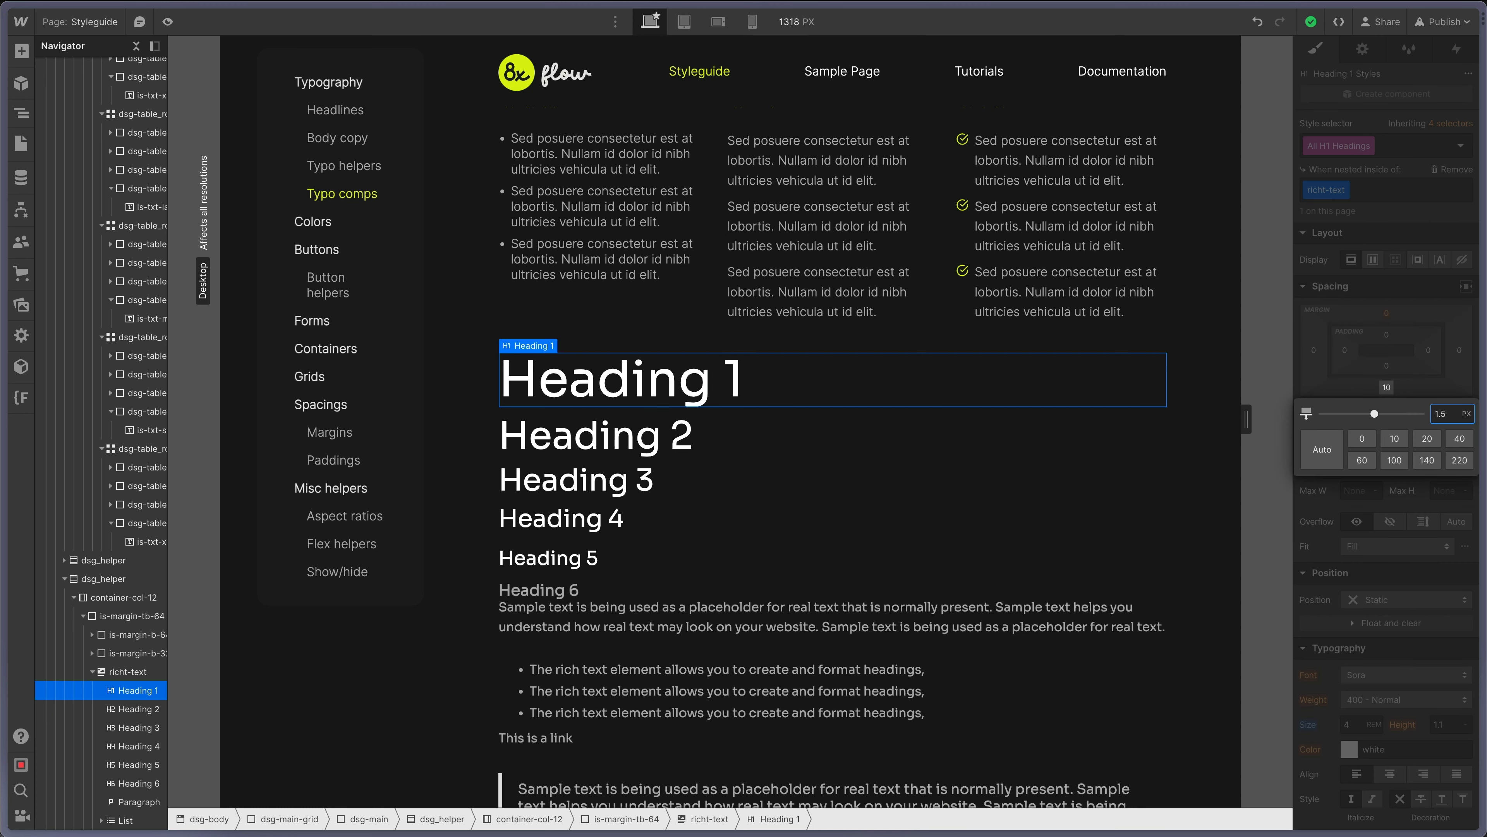
pyautogui.press('Return')
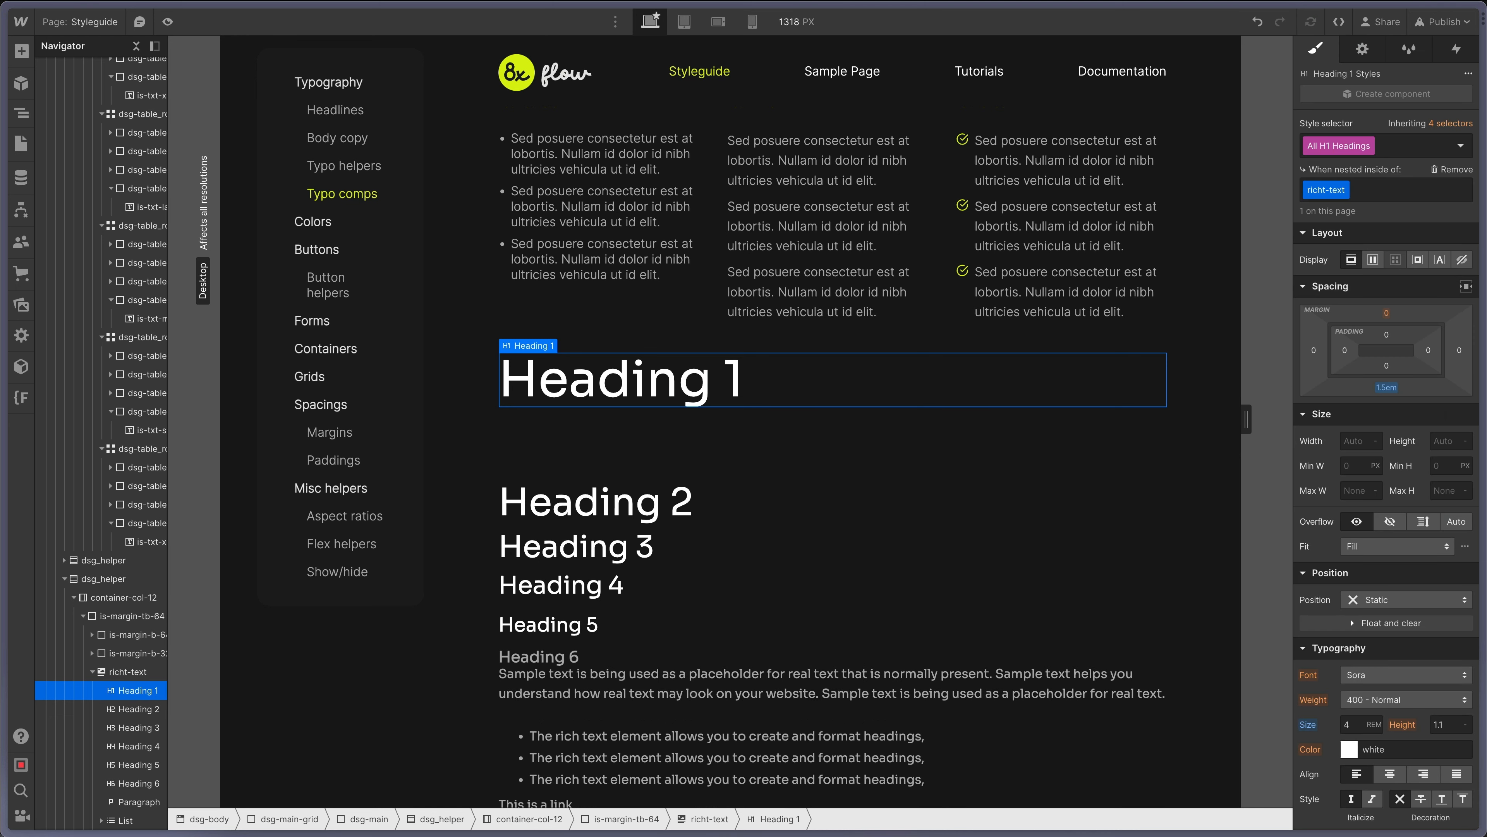
pyautogui.moveTo(1386, 387); pyautogui.dragTo(1383, 396)
pyautogui.click(1386, 386)
pyautogui.write('1')
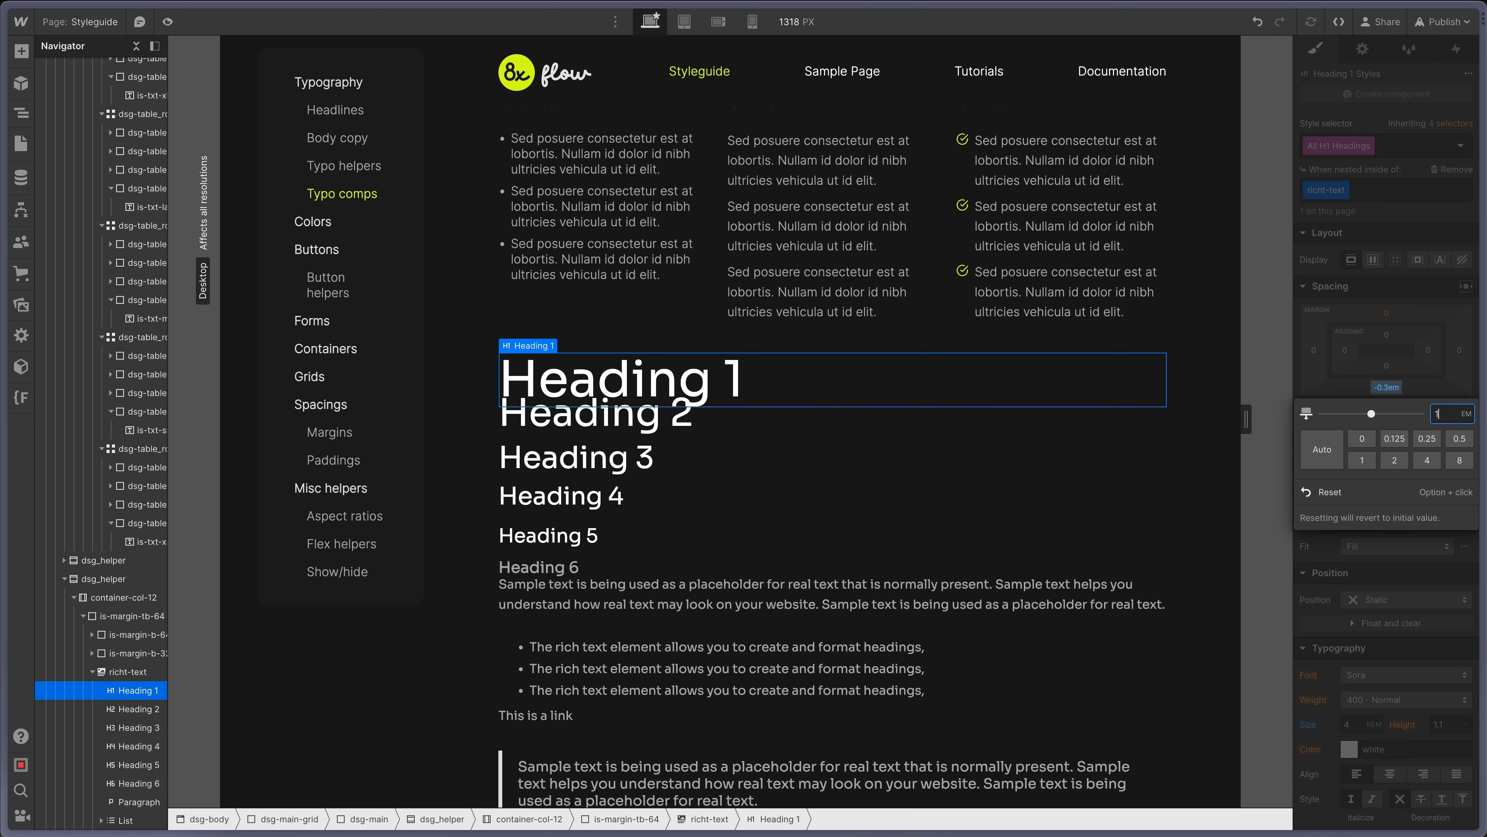
pyautogui.write('.5rem')
pyautogui.press('Return')
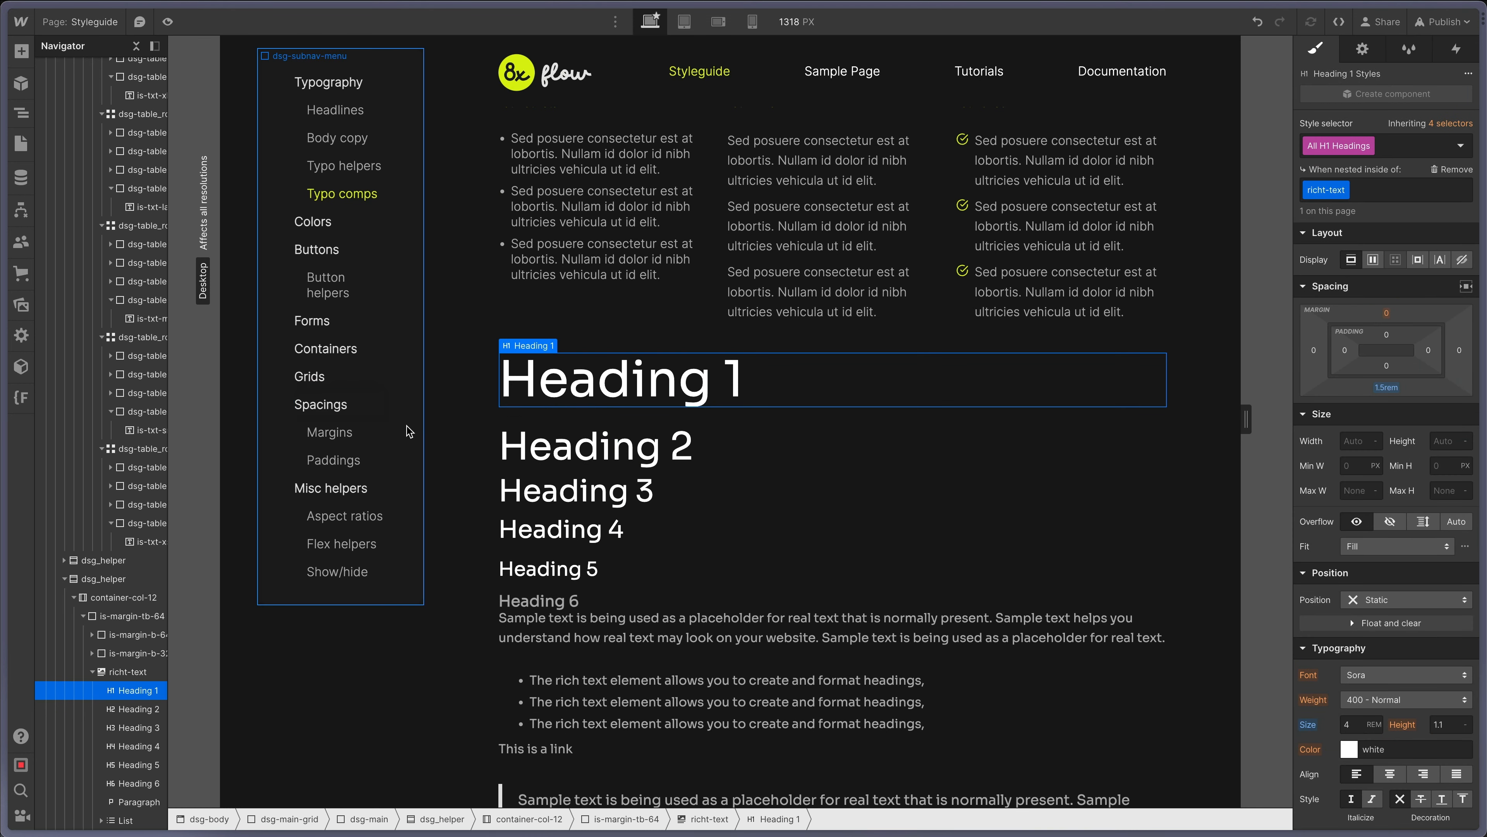
pyautogui.click(765, 428)
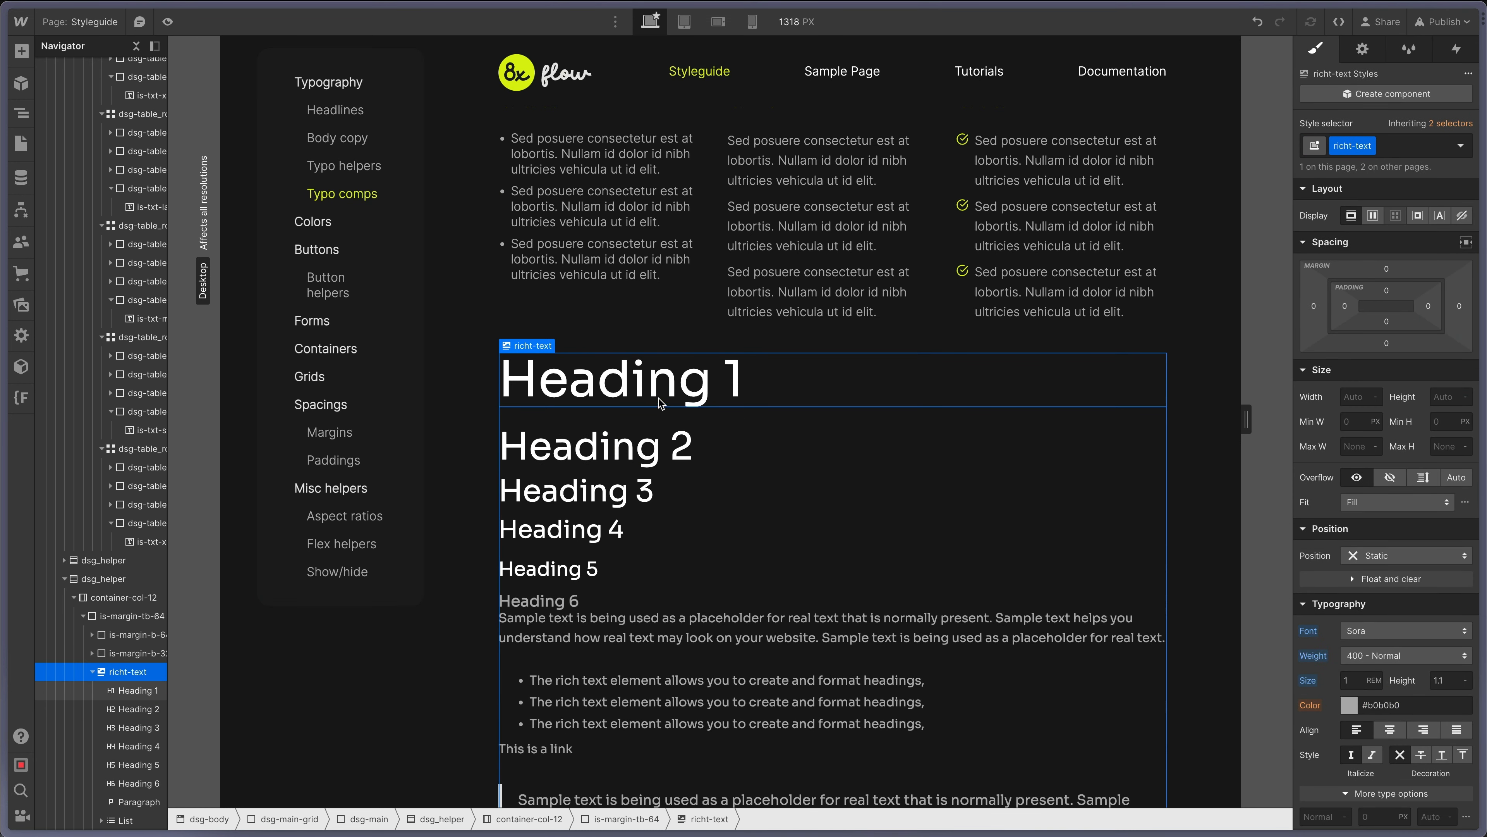
pyautogui.click(656, 386)
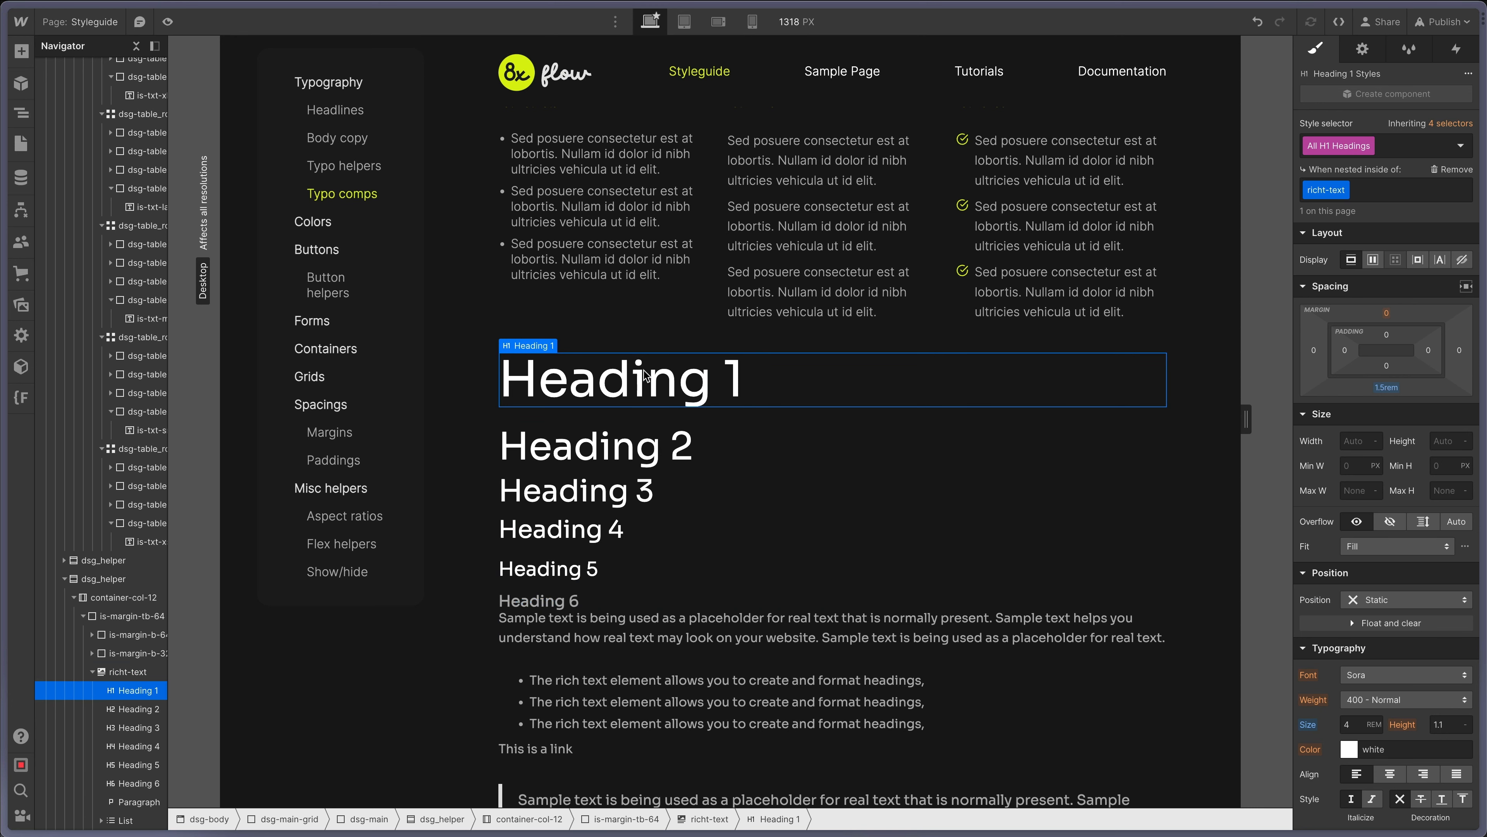
# Set the rich text's Heading 2 font size to 2.75 rem and its Heading 3 font size to 2.5 rem.
pyautogui.click(595, 456)
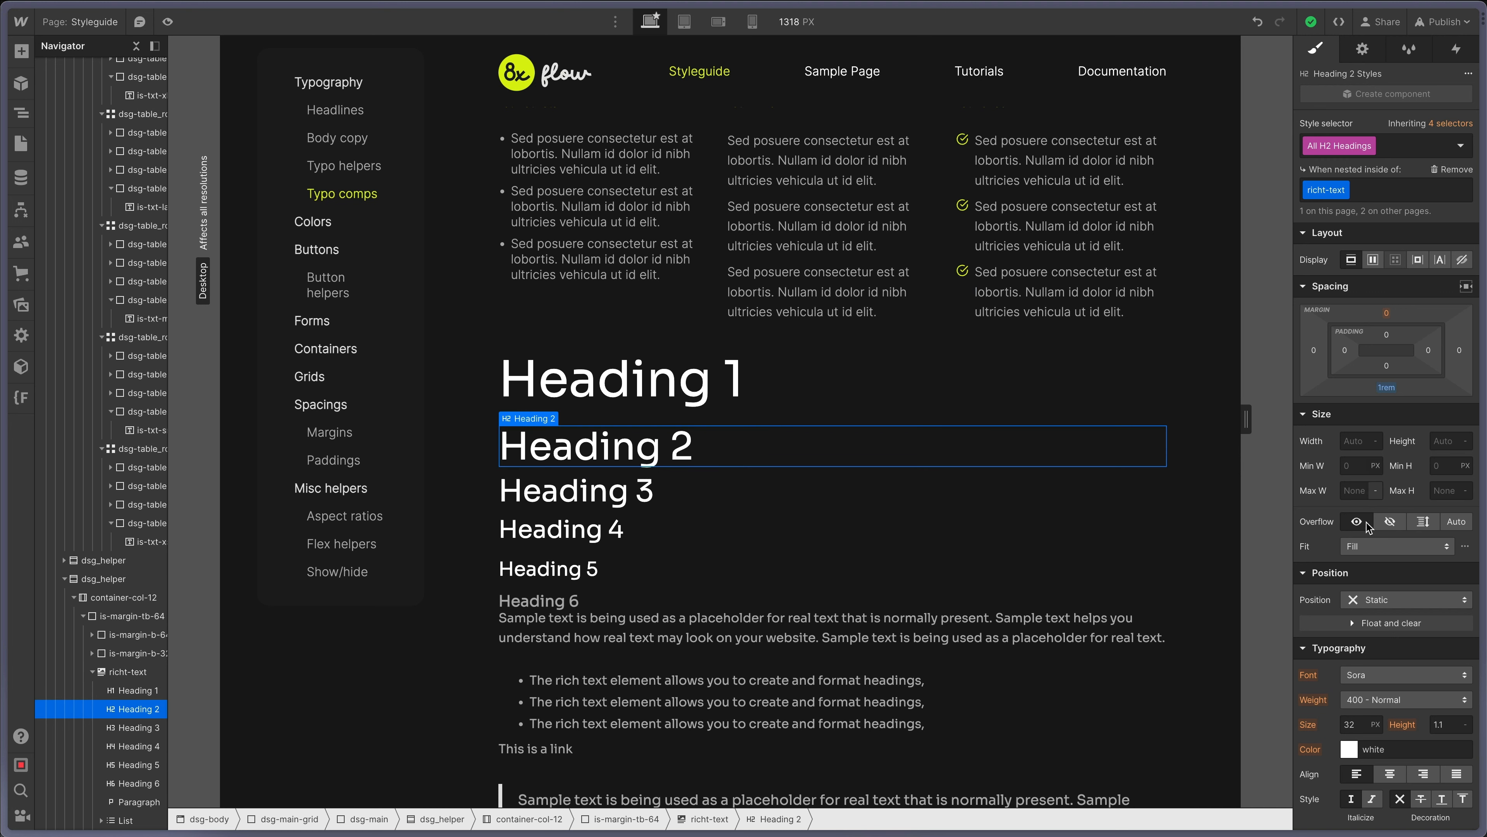
pyautogui.click(1357, 729)
pyautogui.press('Return')
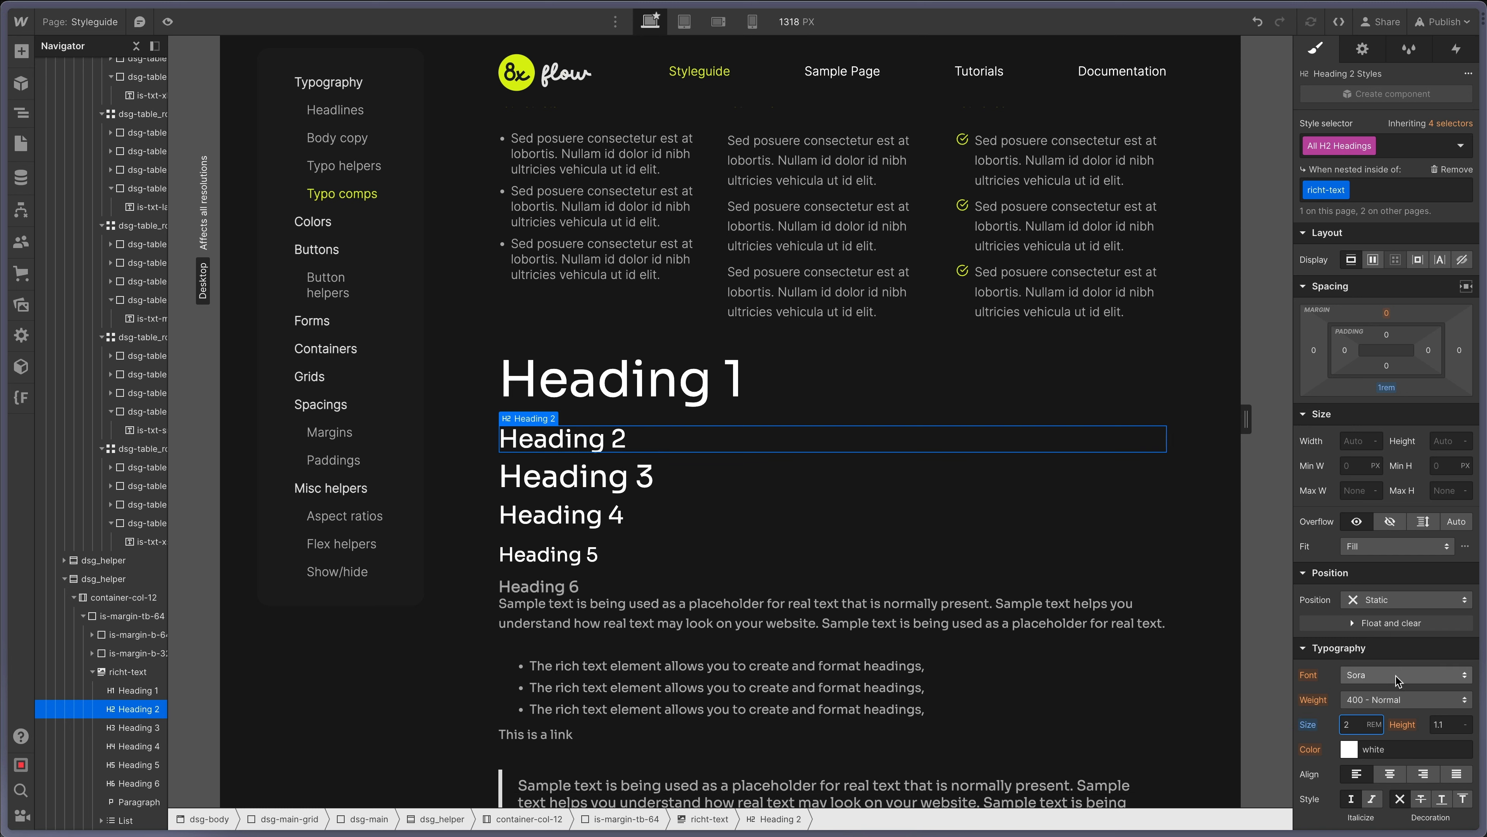
pyautogui.write('.75')
pyautogui.click(1089, 487)
pyautogui.click(1359, 724)
pyautogui.write('2.5')
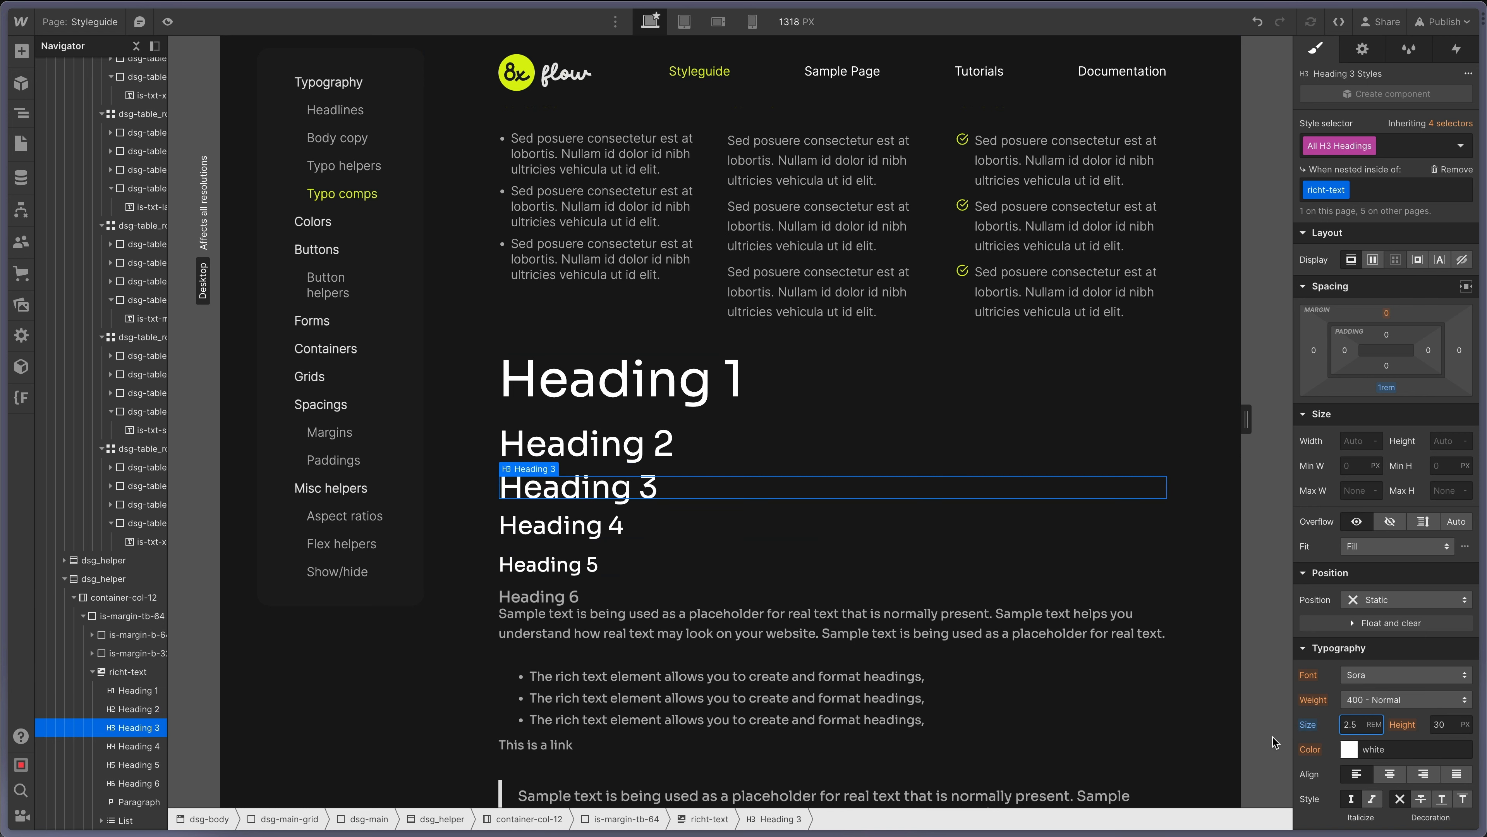
pyautogui.press('Return')
# Set the font size of Heading 5 in the rich text to 1.25 rem.
pyautogui.click(562, 525)
pyautogui.click(584, 560)
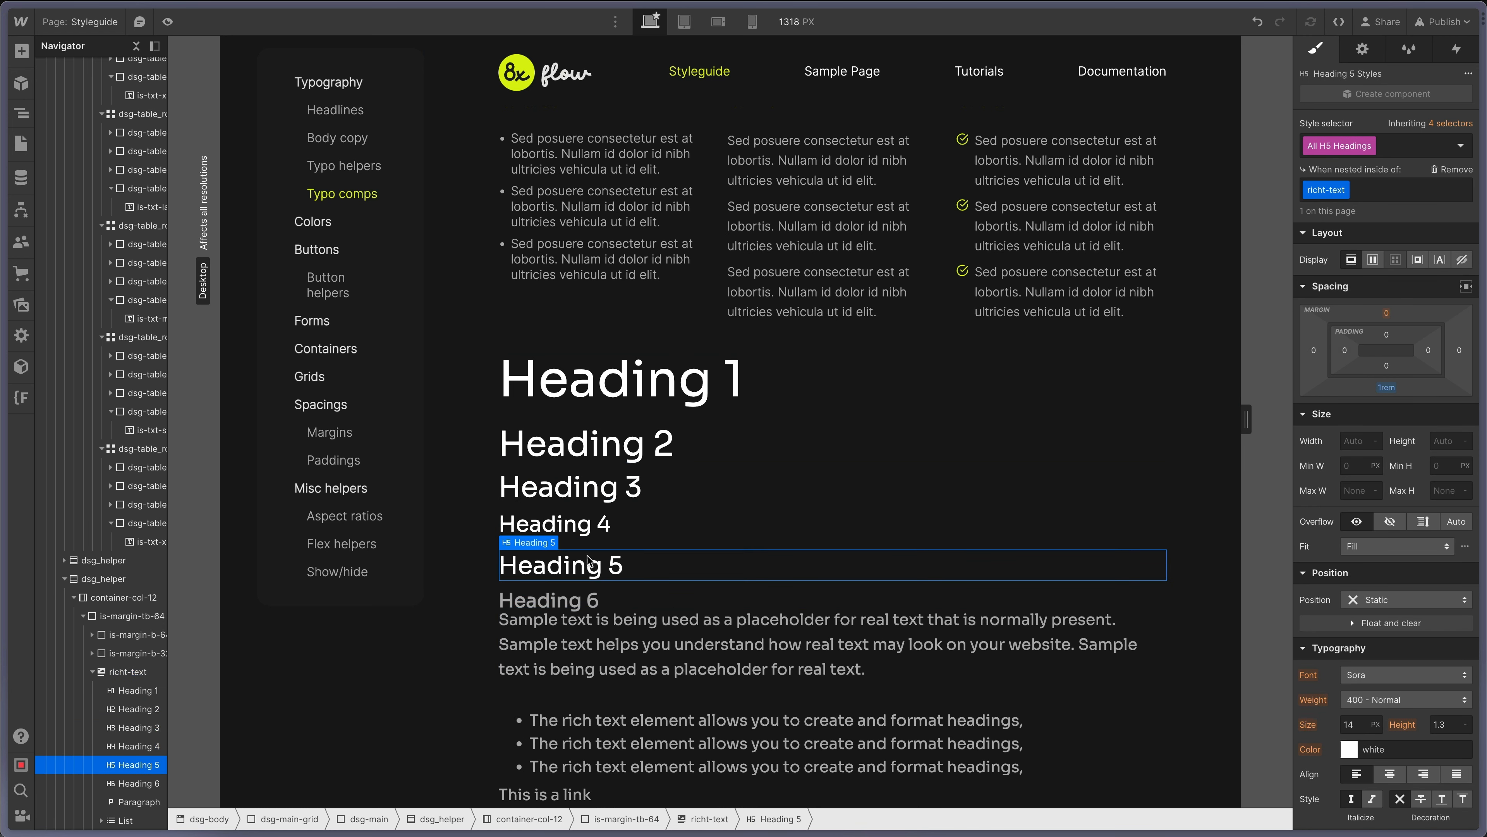
pyautogui.click(1358, 724)
pyautogui.write('1.25rem')
pyautogui.press('Return')
# Set Heading 6 in the rich text to a font size of 1 rem and the colour white.
pyautogui.click(562, 591)
pyautogui.click(1358, 725)
pyautogui.write('1rem')
pyautogui.press('Return')
pyautogui.click(1395, 747)
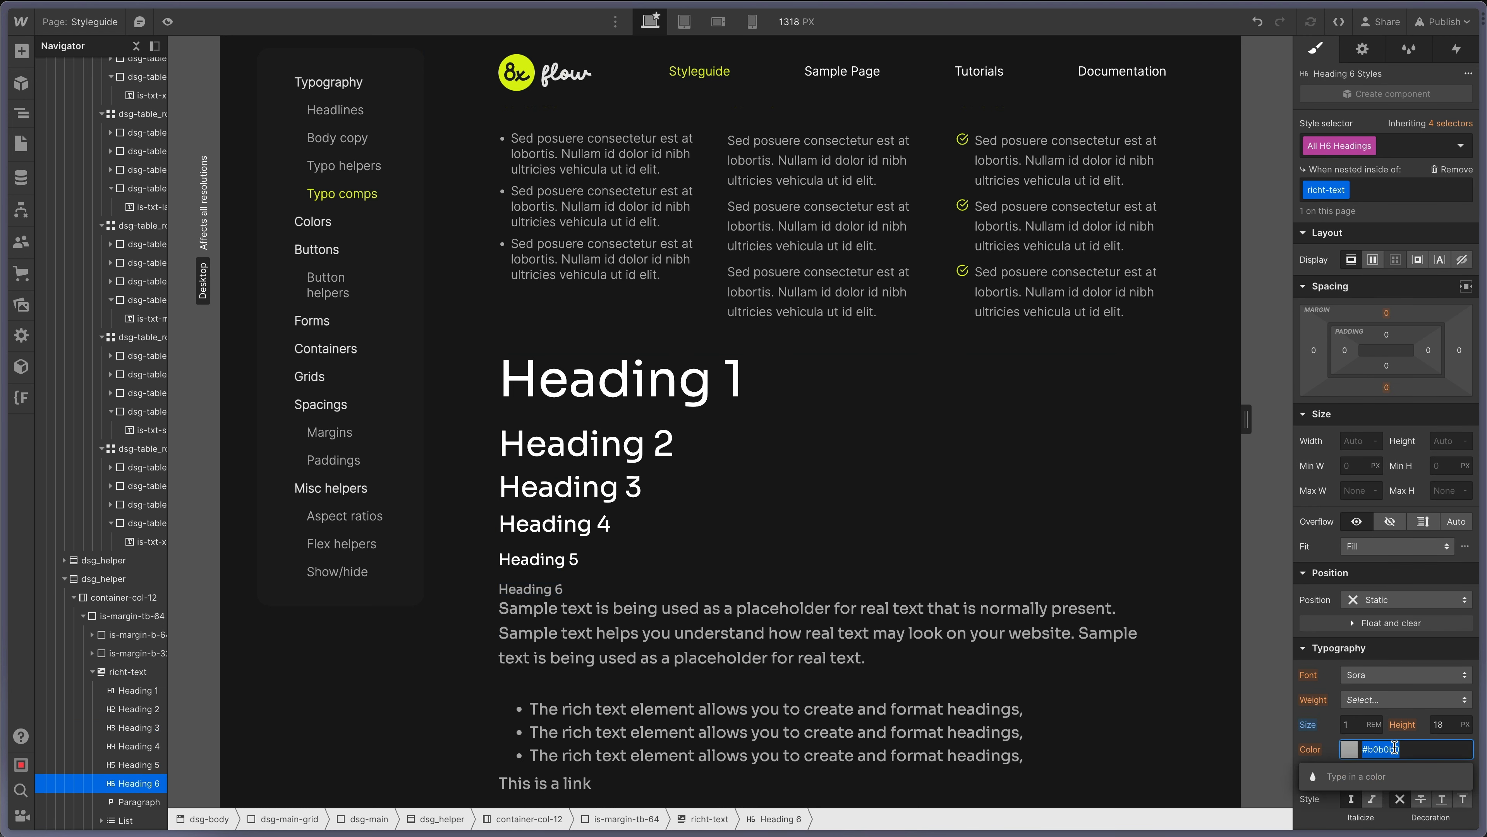
pyautogui.write('white')
# Set the font size of the rich text paragraph below Heading 6 to 1 rem.
pyautogui.click(761, 632)
pyautogui.click(1358, 724)
pyautogui.write('1rem')
pyautogui.press('Return')
# Set the font size of the whole richt-text element to 1 rem.
pyautogui.scroll(-2, 784, 586)
pyautogui.click(785, 580)
pyautogui.click(1318, 673)
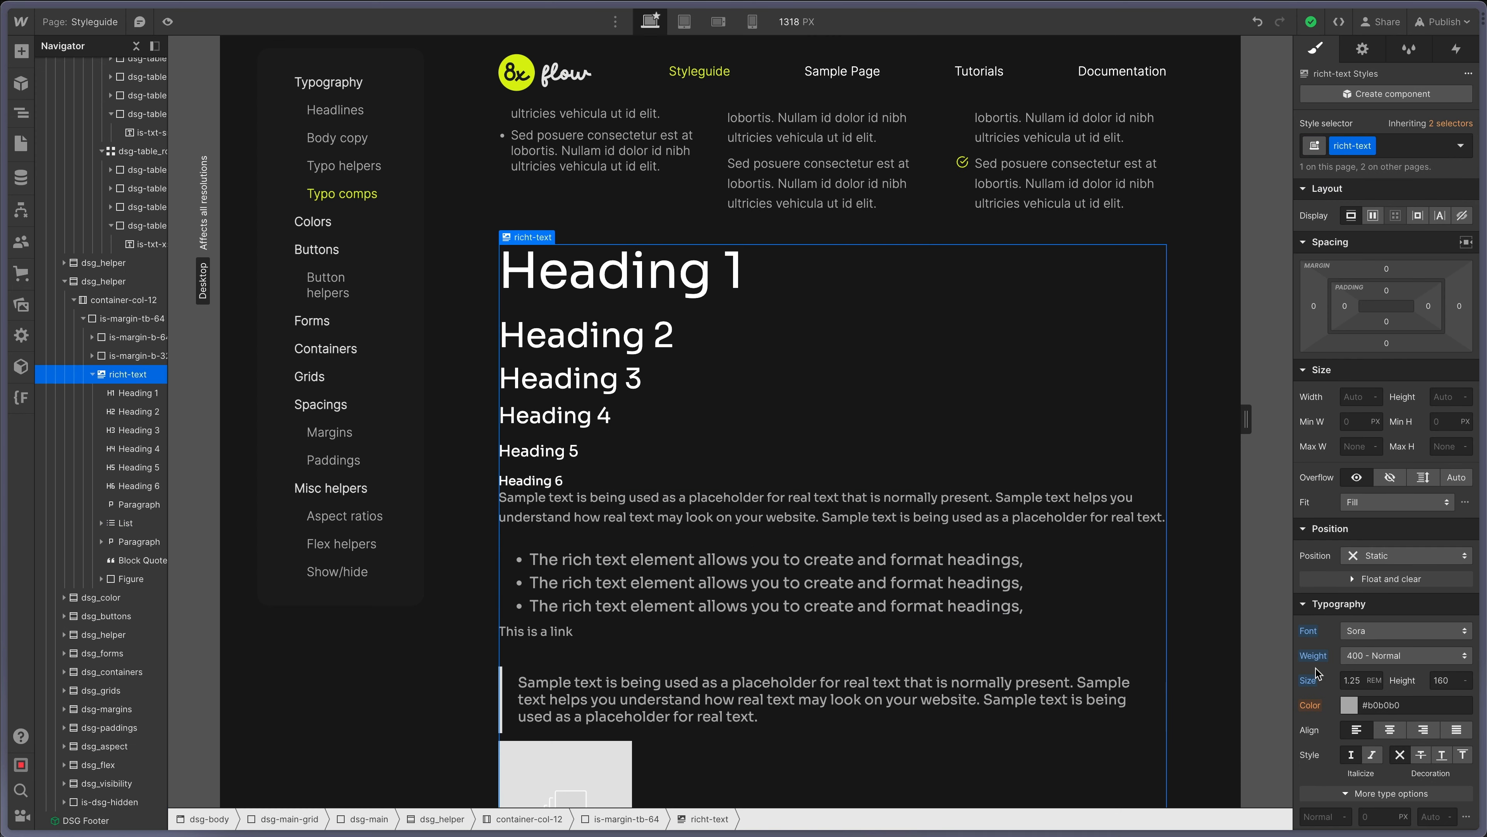
pyautogui.click(1354, 680)
pyautogui.write('1rem')
pyautogui.press('Return')
# Colour the "This is a link" text in the rich text with the lime green sampled from the 8x flow logo.
pyautogui.click(548, 629)
pyautogui.click(101, 541)
pyautogui.click(135, 560)
pyautogui.click(1349, 750)
pyautogui.click(1311, 607)
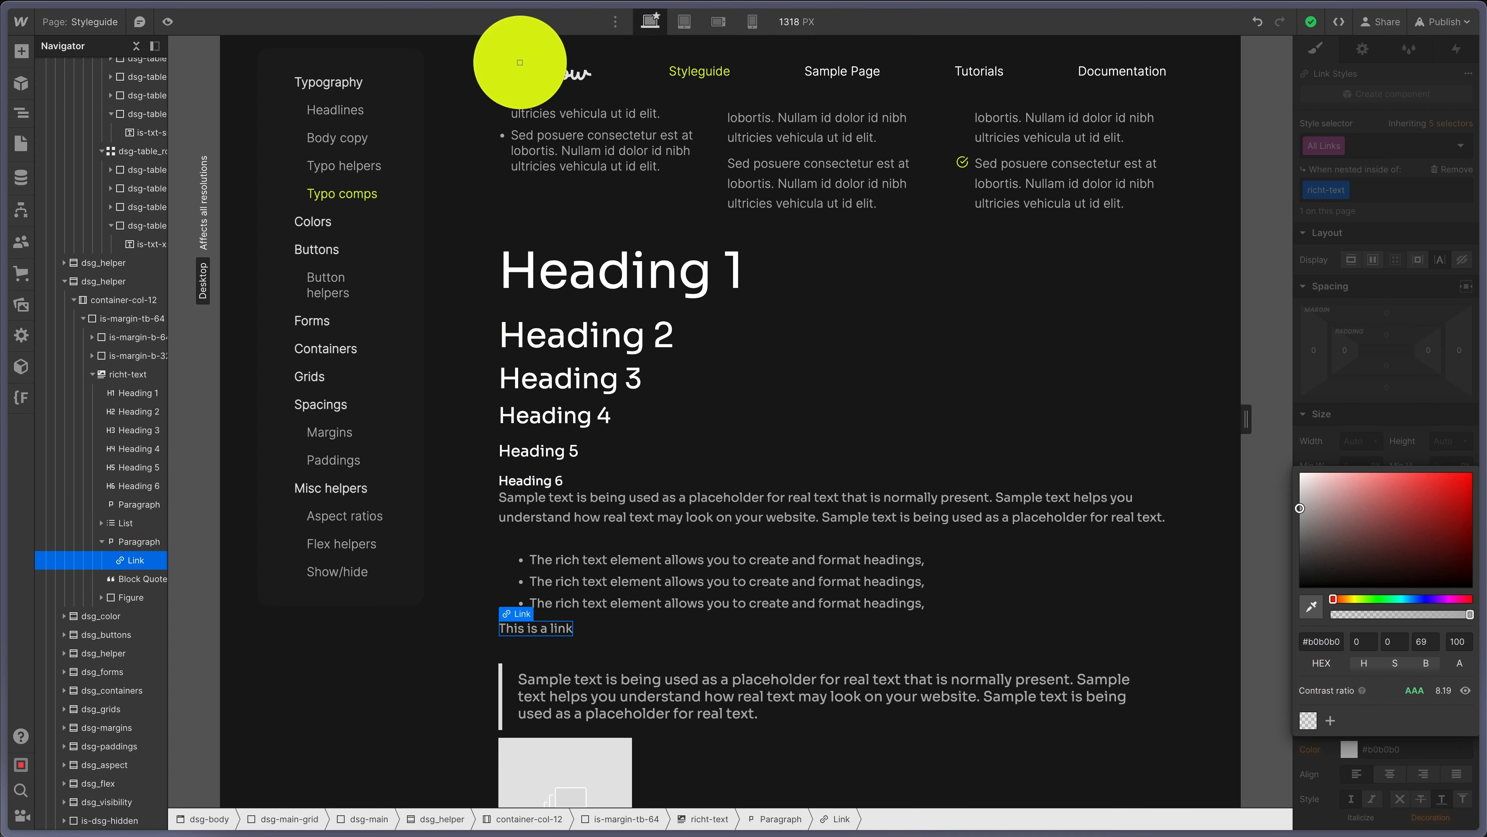
pyautogui.click(519, 62)
# Set the line height of the rich text's block quote to 160%.
pyautogui.click(761, 691)
pyautogui.click(1446, 698)
pyautogui.write('160')
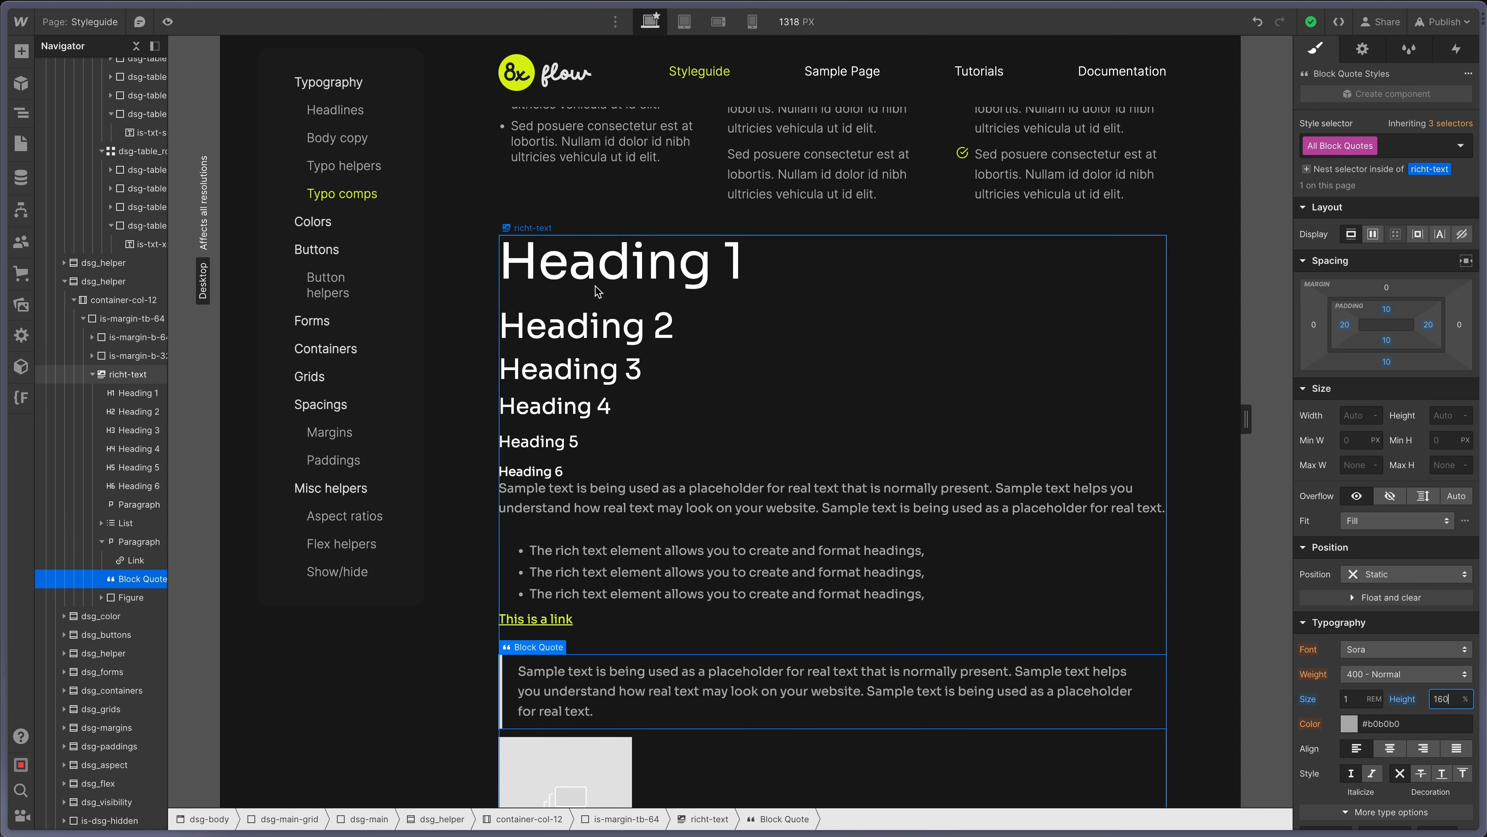
# Set the bottom margin of Heading 6 in the rich text to 1 rem.
pyautogui.click(594, 495)
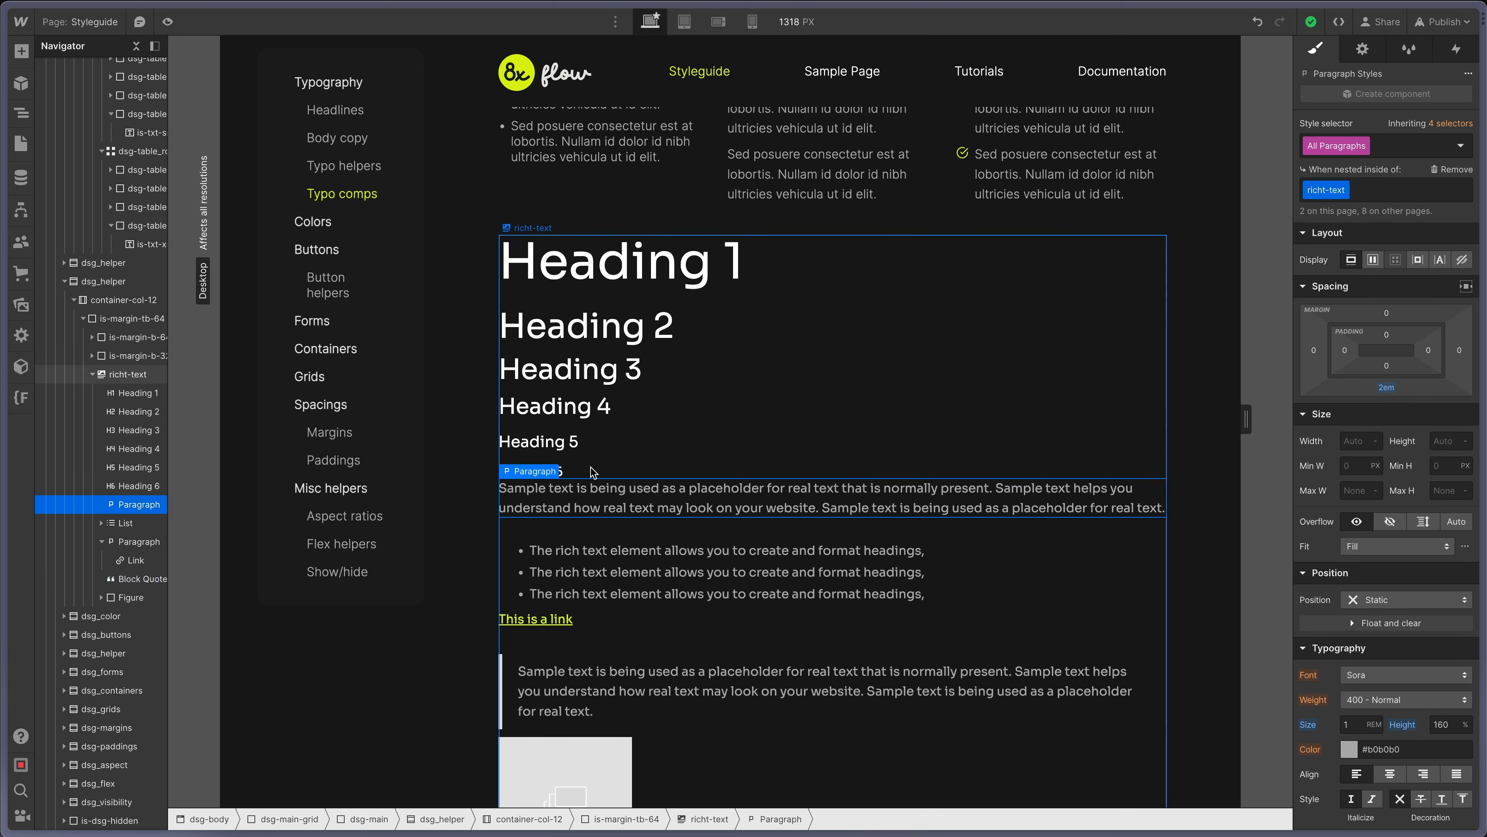
pyautogui.click(567, 472)
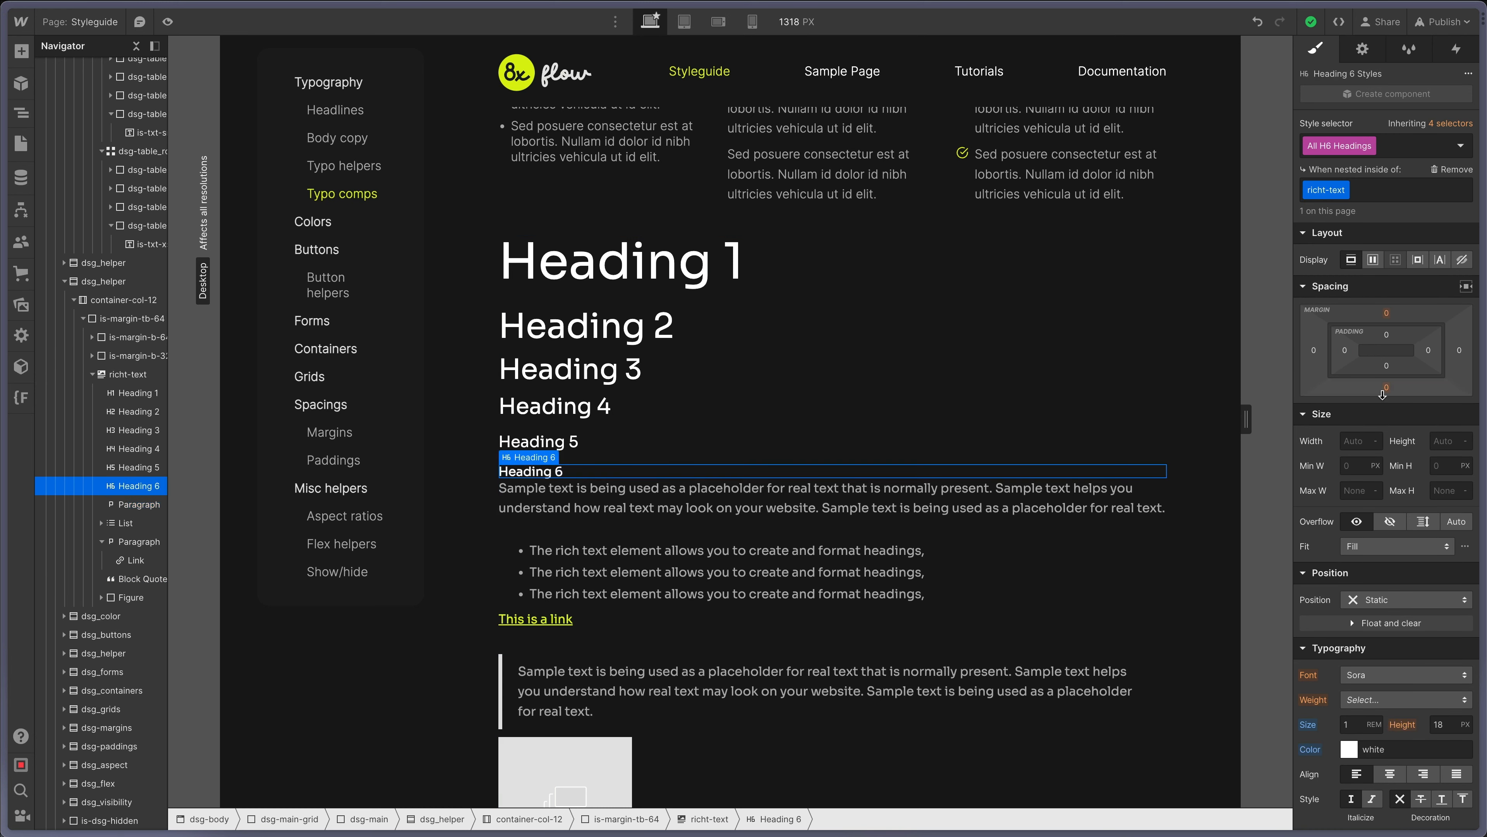
pyautogui.click(1386, 388)
pyautogui.write('1rem')
pyautogui.press('Return')
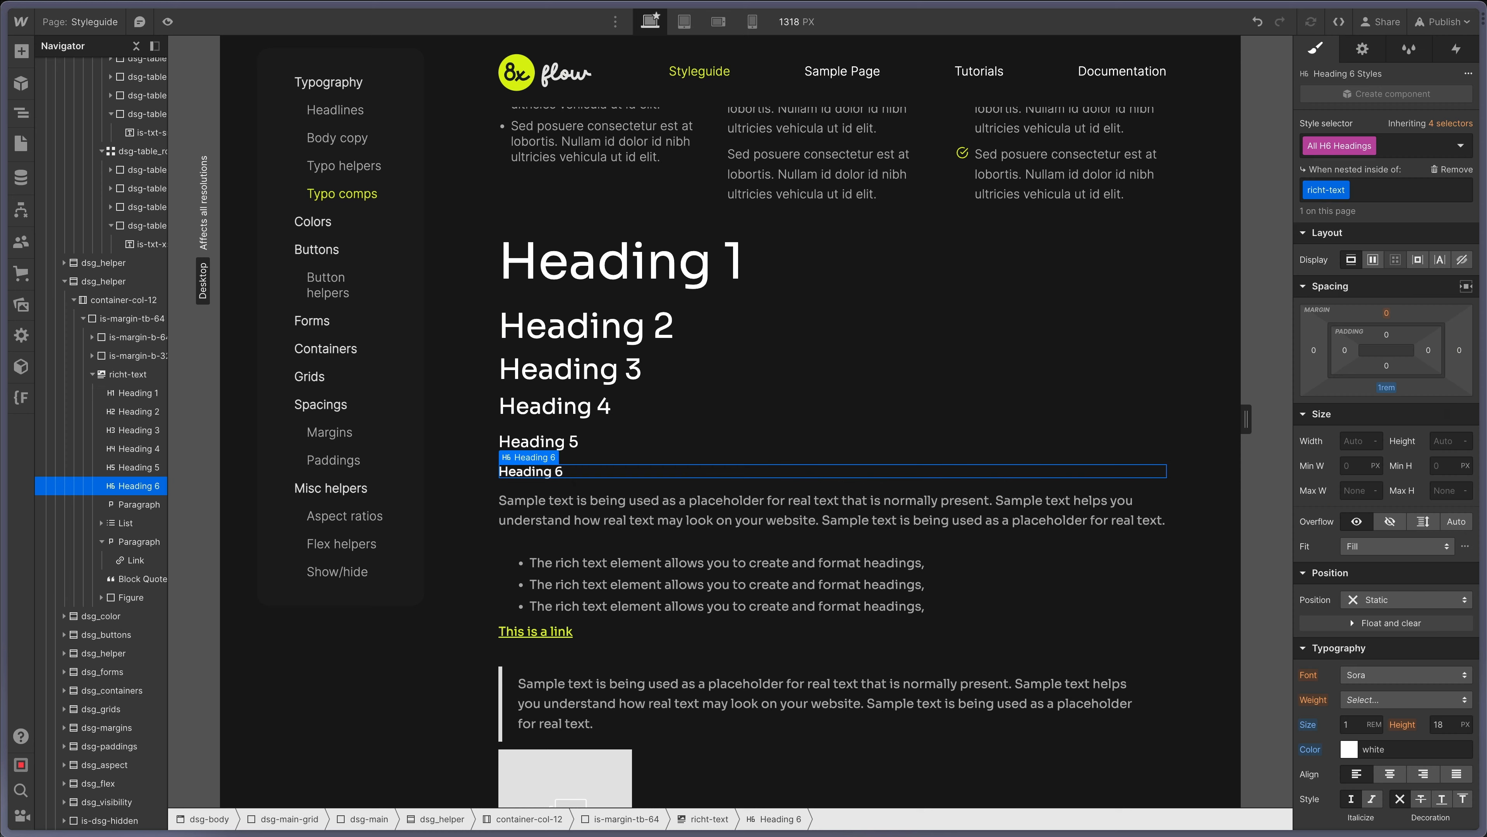
# Inspect the paragraph below Heading 6 and review the overall spacing of the rich text sample.
pyautogui.click(552, 517)
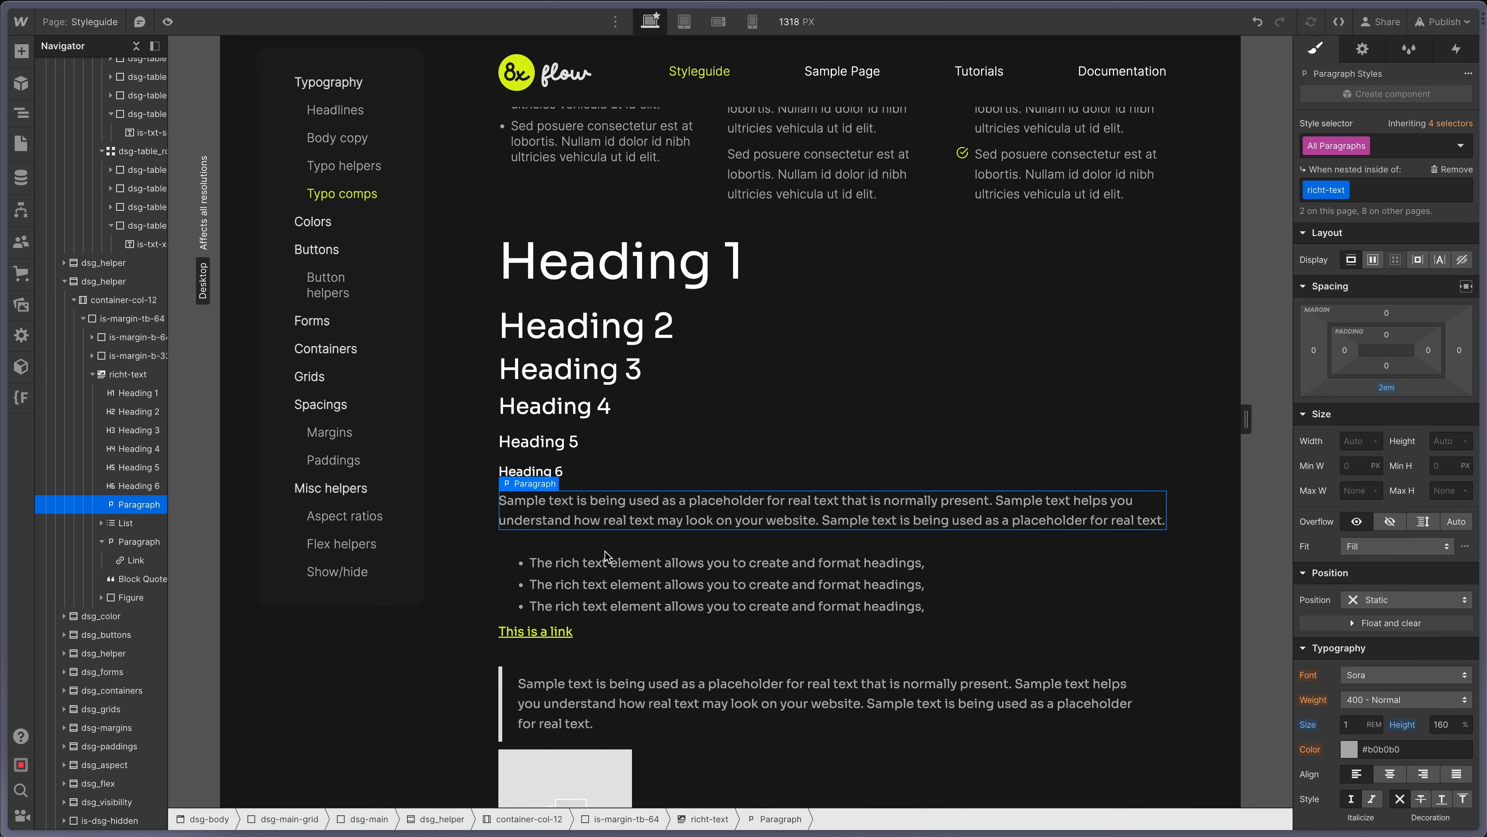
pyautogui.scroll(-1, 585, 527)
pyautogui.scroll(5, 615, 566)
pyautogui.scroll(-2, 614, 565)
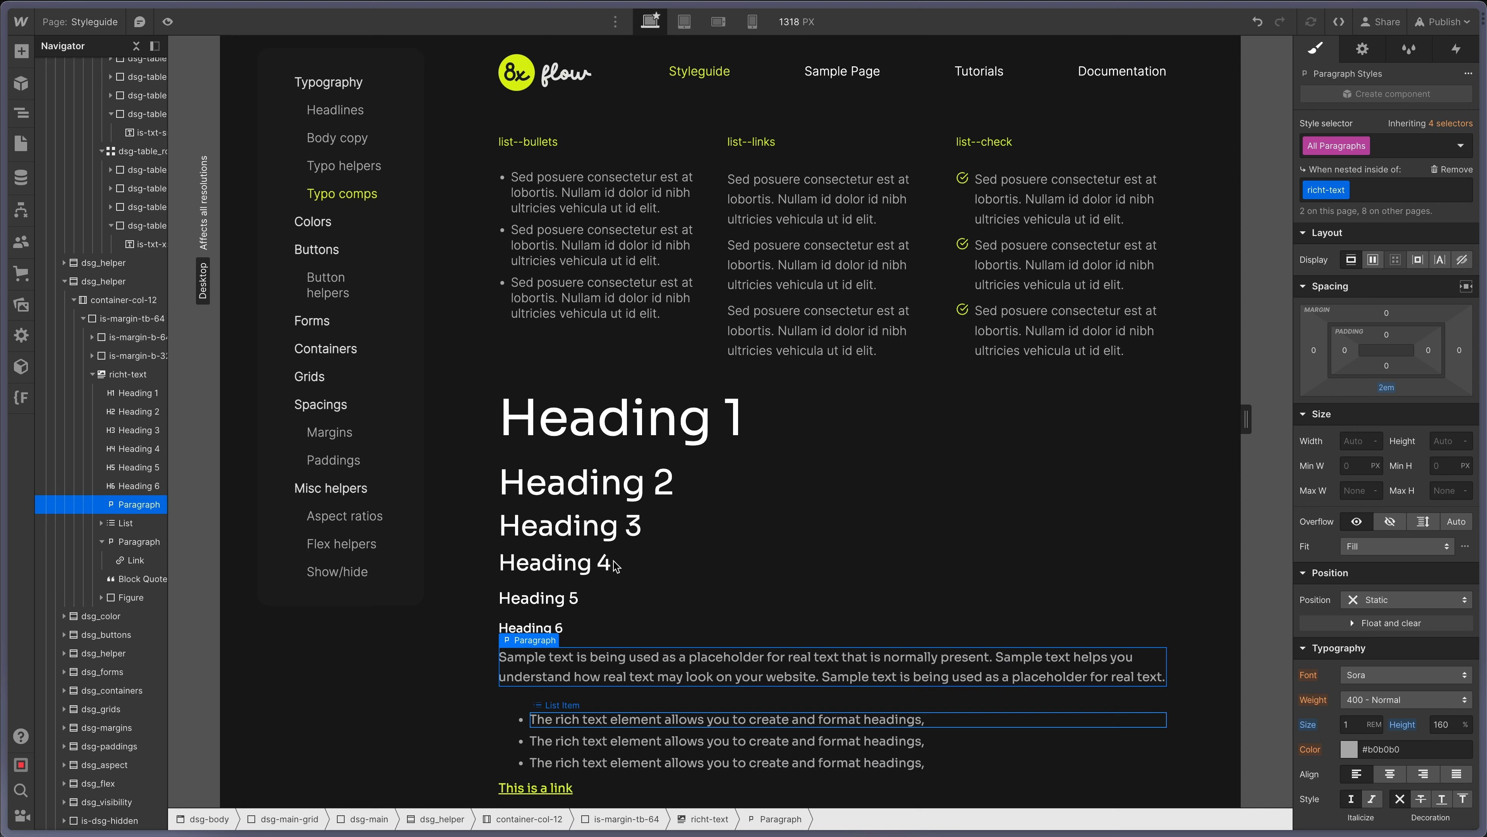
pyautogui.click(628, 448)
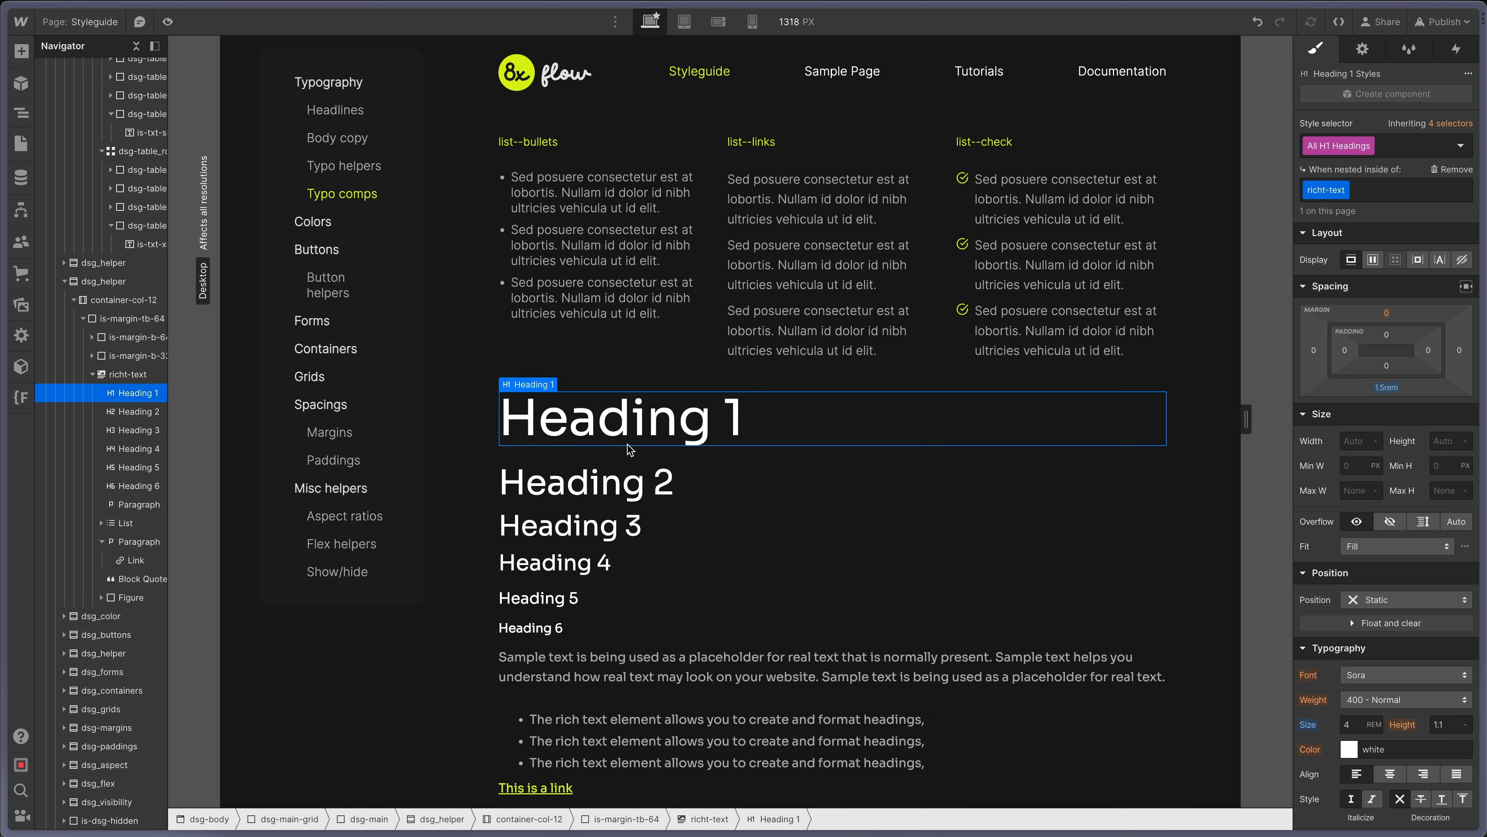
pyautogui.click(740, 463)
# Change the Base column's text class label in the first row of the Colors table to is-txt-violet-100.
pyautogui.scroll(-9, 741, 463)
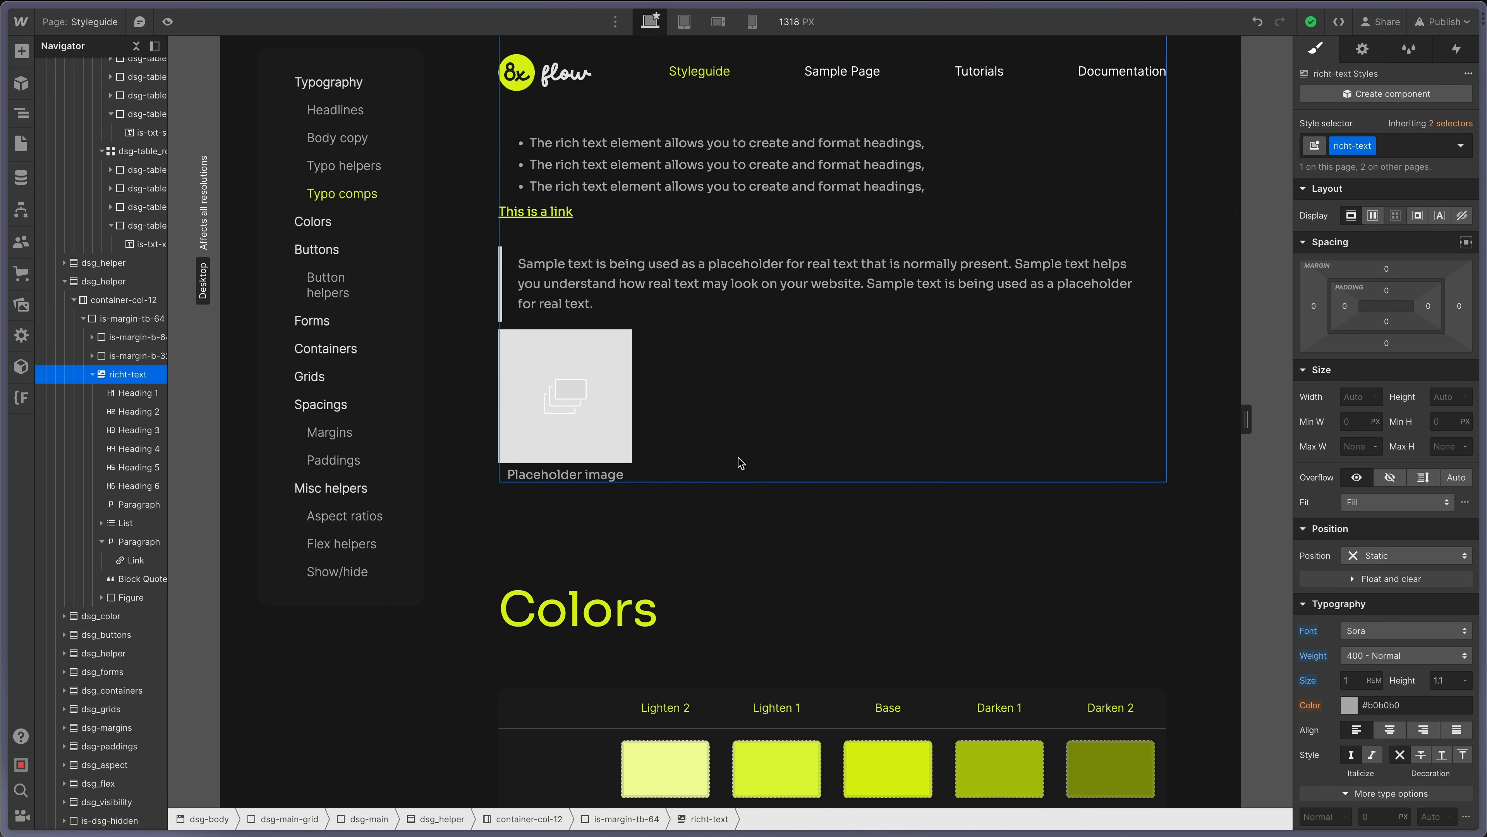
pyautogui.scroll(-5, 739, 462)
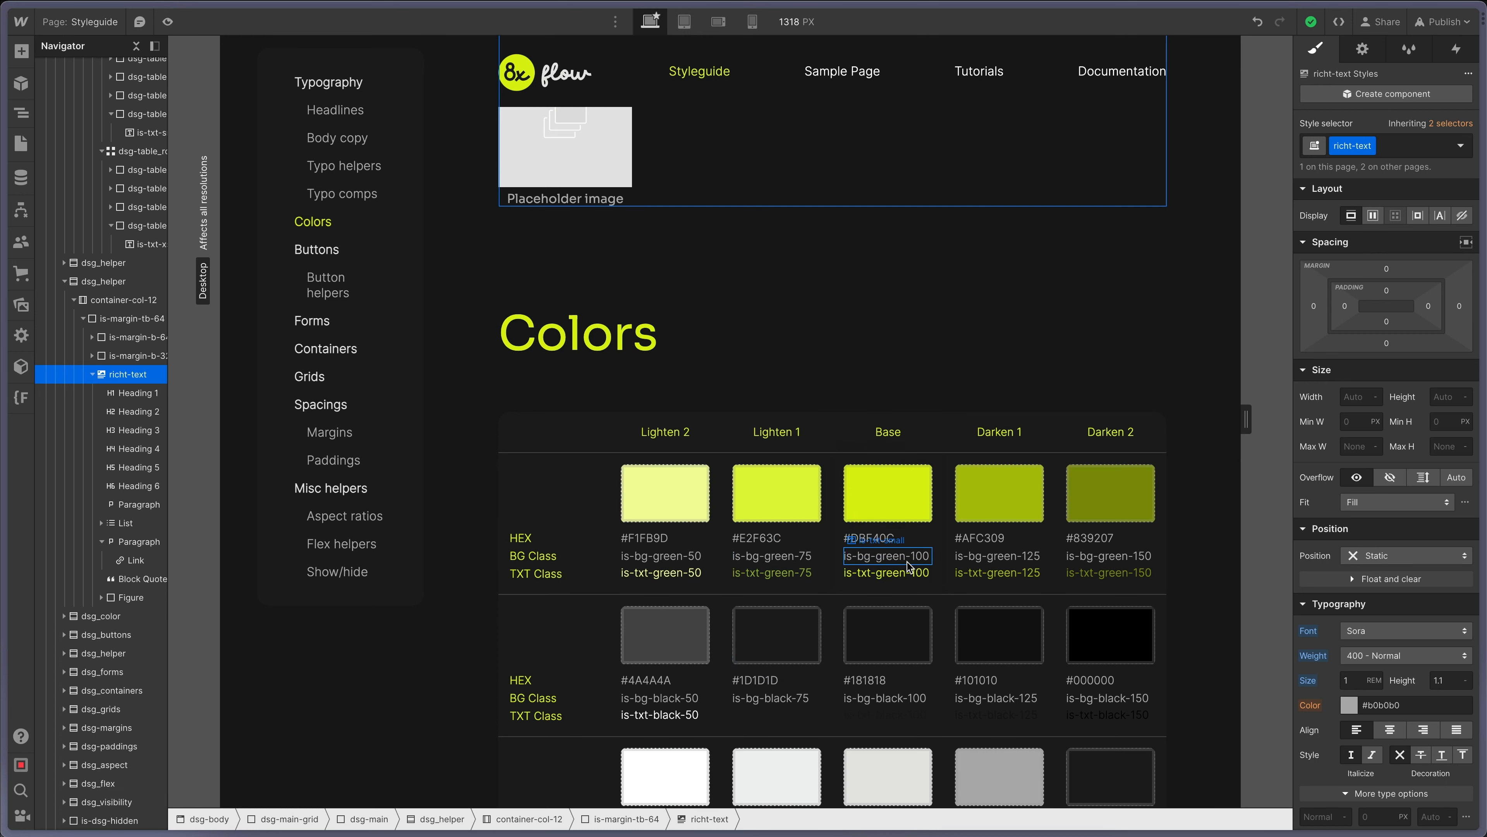
pyautogui.click(897, 580)
pyautogui.doubleClick(894, 575)
pyautogui.tripleClick(894, 575)
pyautogui.click(895, 575)
pyautogui.tripleClick(894, 575)
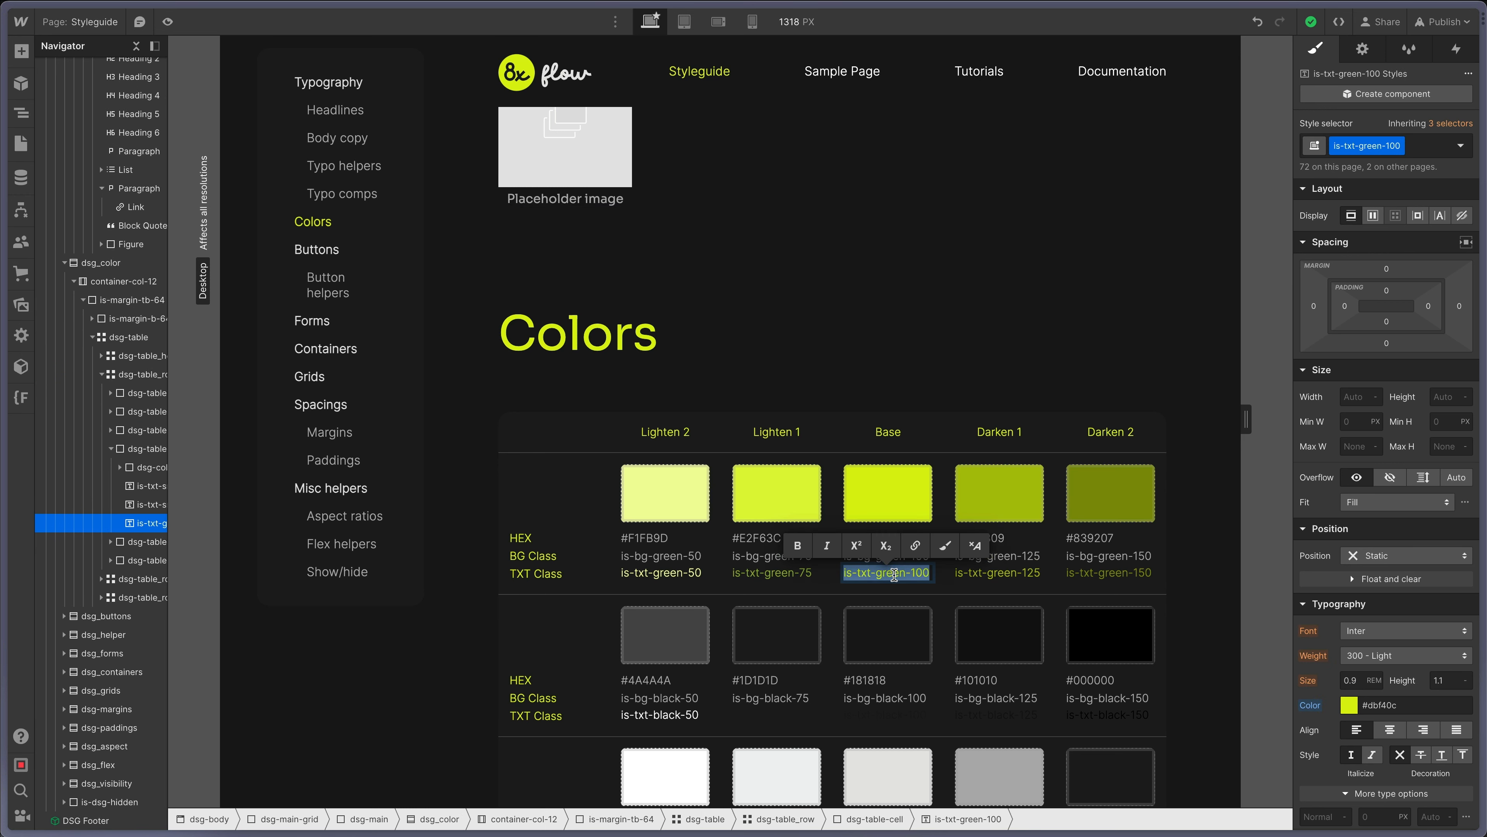
pyautogui.click(910, 572)
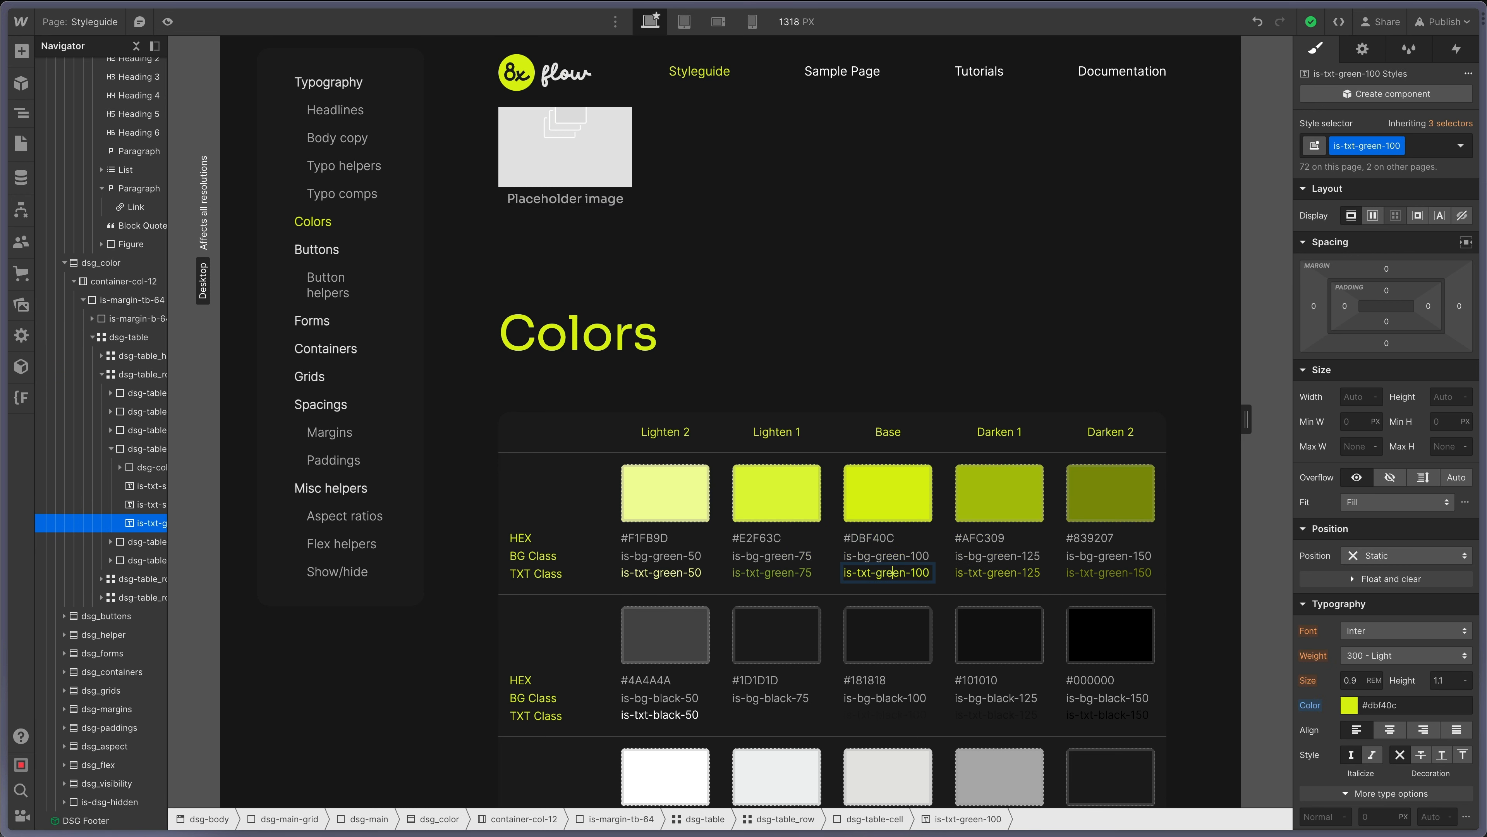
pyautogui.press('BackSpace')
pyautogui.press('BackSpace')
pyautogui.press('BackSpace')
pyautogui.press('BackSpace')
pyautogui.press('BackSpace')
pyautogui.write('violet')
# Copy the word violet into the Base column's background class label so it reads is-bg-violet-100.
pyautogui.doubleClick(887, 571)
pyautogui.press('super+c')
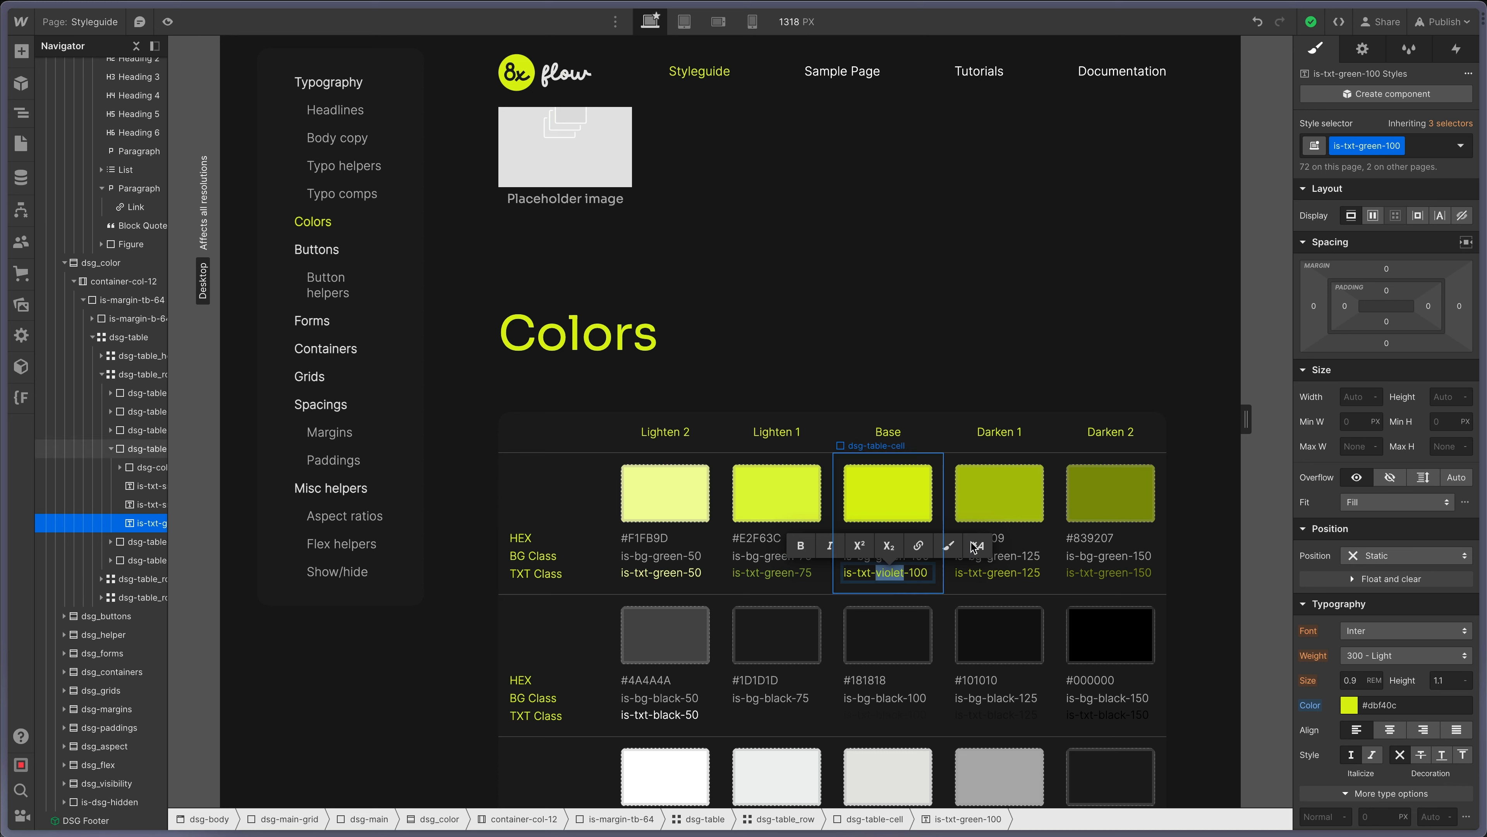
pyautogui.click(1021, 576)
pyautogui.click(878, 557)
pyautogui.doubleClick(879, 558)
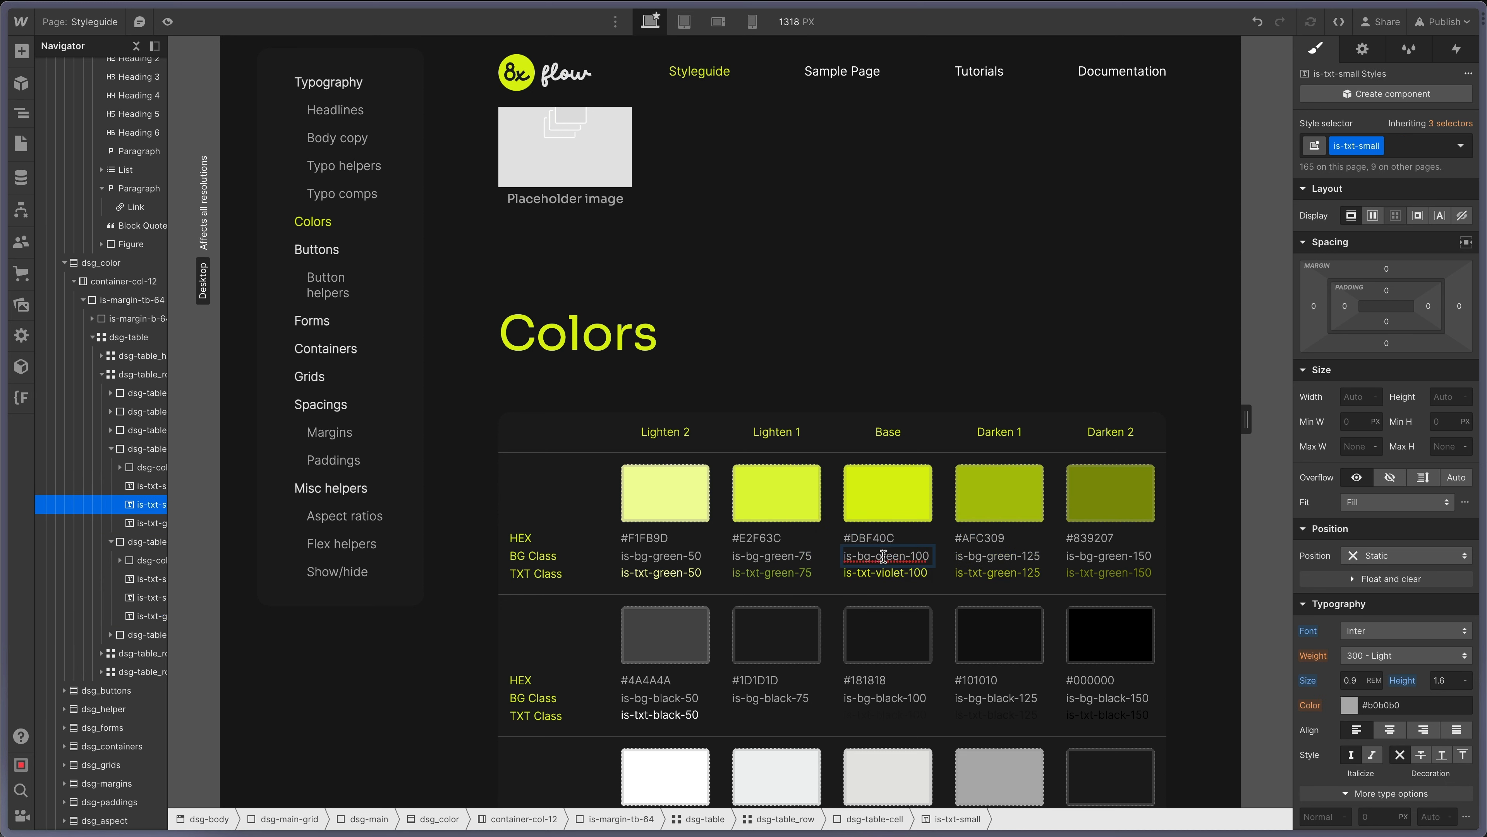
pyautogui.doubleClick(882, 558)
pyautogui.press('super+v')
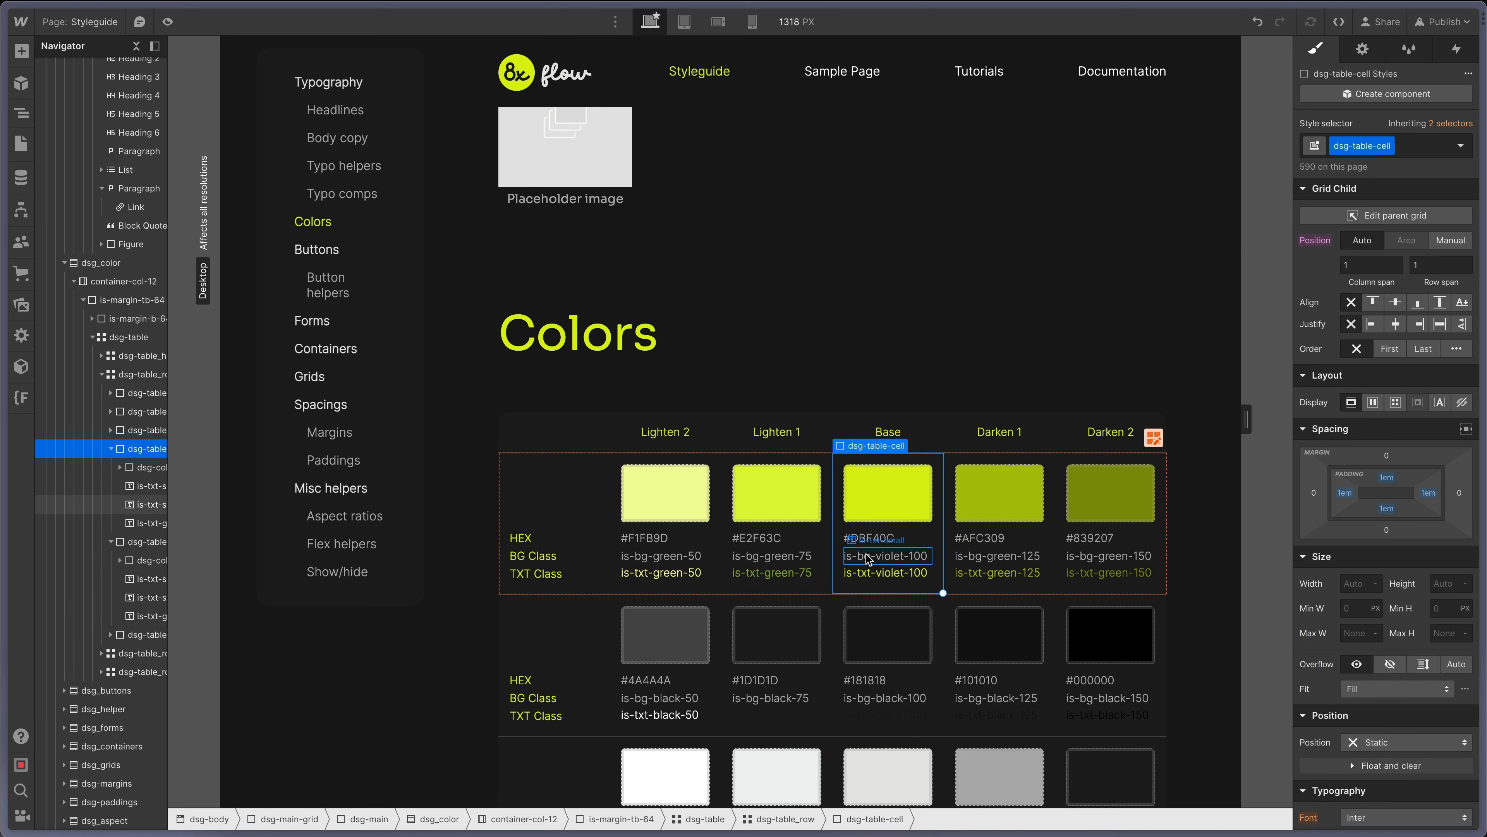
# Copy the is-txt-violet-100 label text and replace that label's green class with a new class of the same name.
pyautogui.click(865, 575)
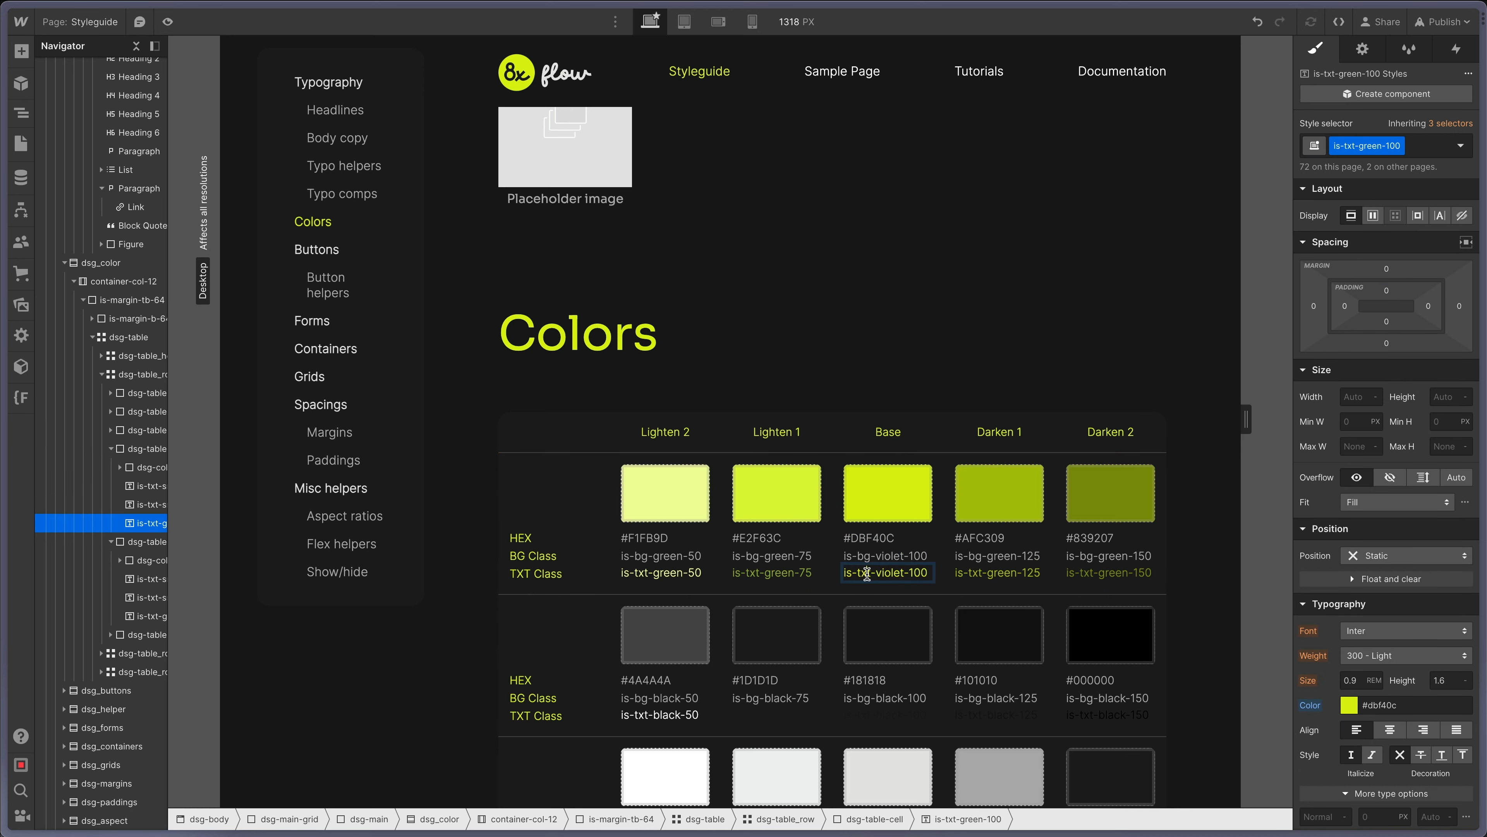
pyautogui.doubleClick(867, 575)
pyautogui.hotkey('ctrl', 'c')
pyautogui.click(836, 597)
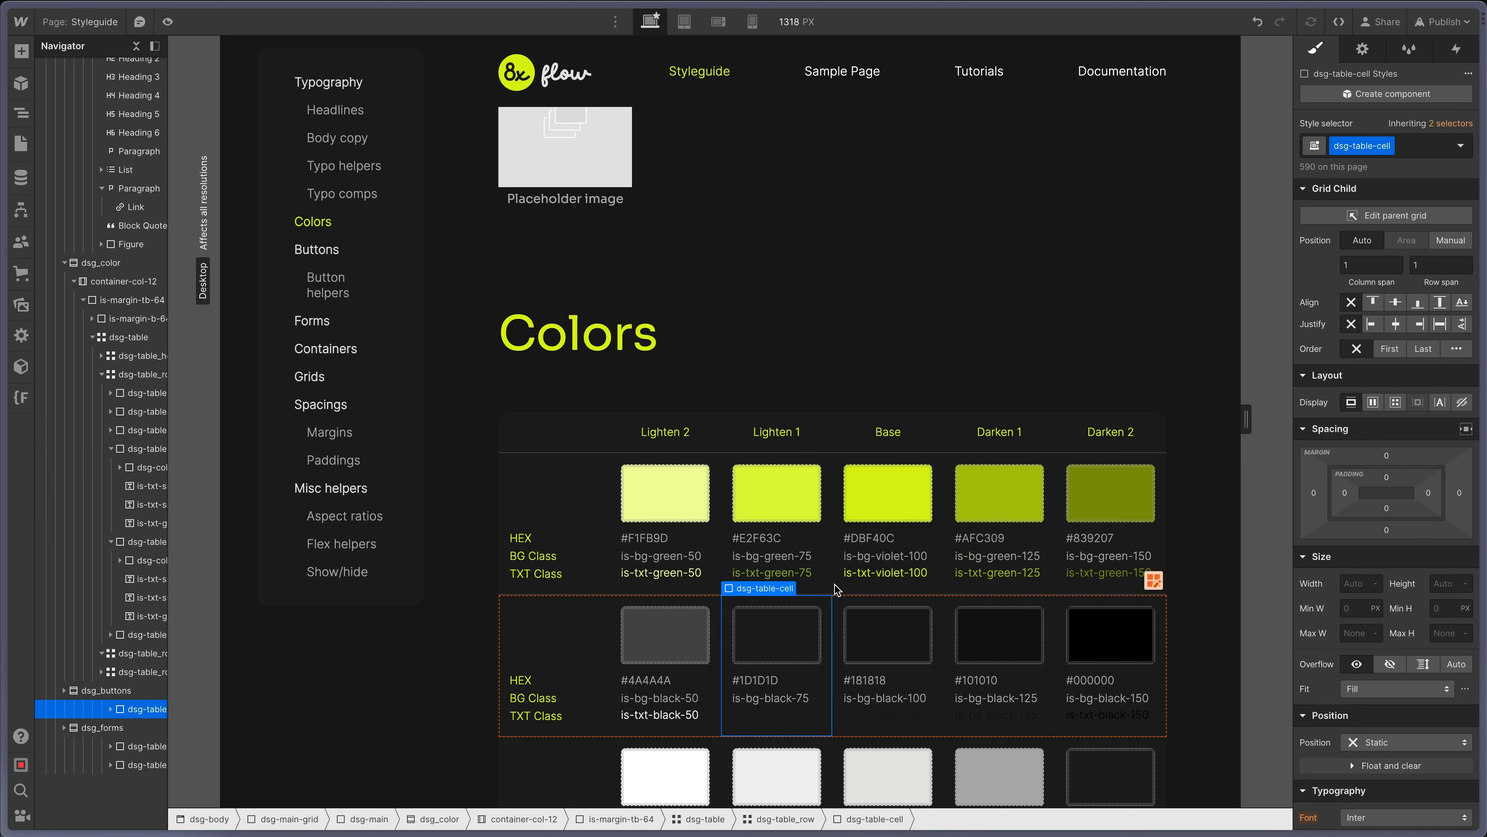
pyautogui.click(863, 576)
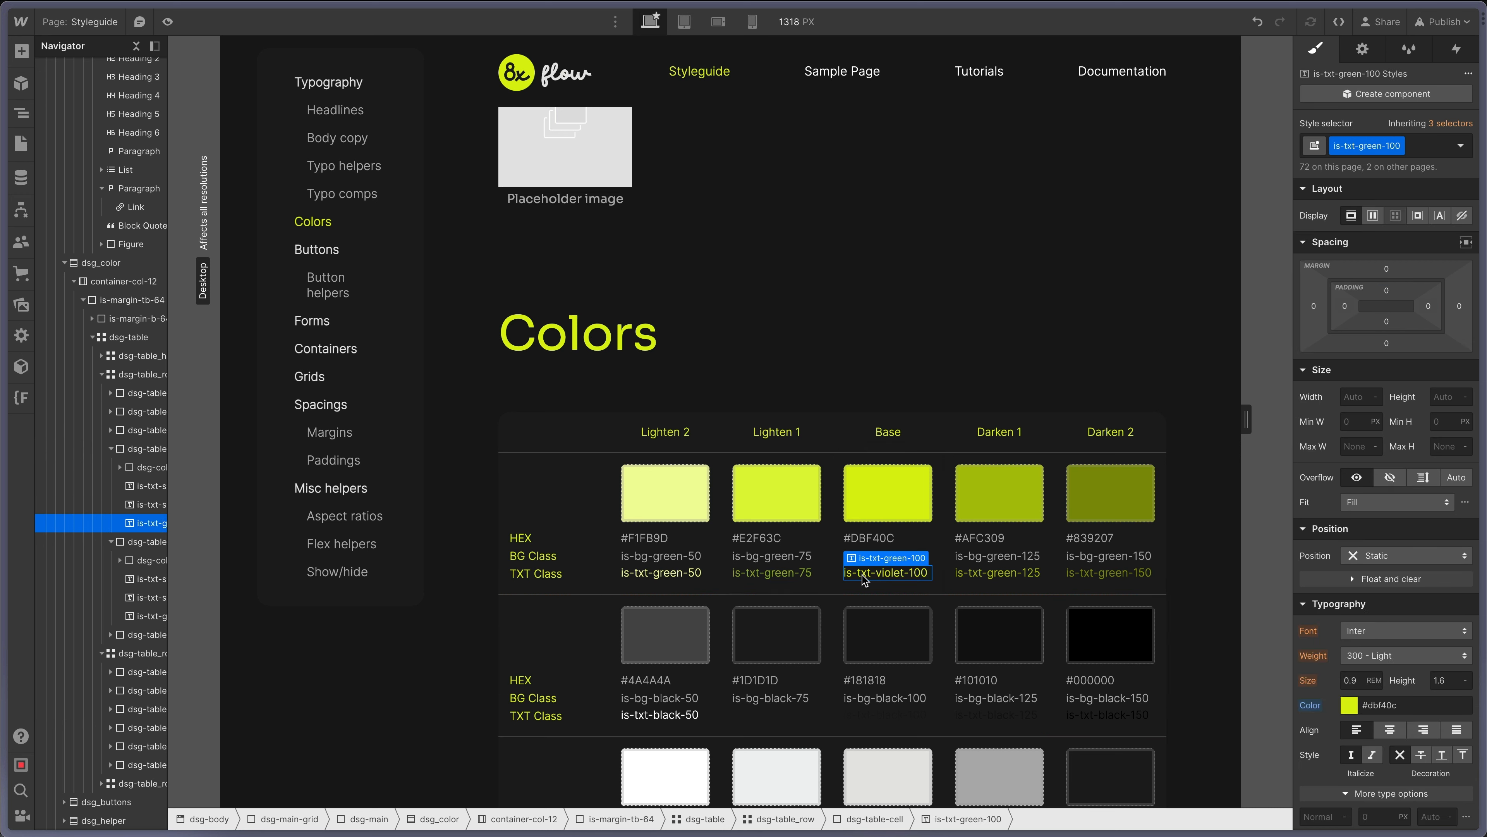
pyautogui.click(1436, 146)
pyautogui.press('BackSpace')
pyautogui.hotkey('ctrl', 'v')
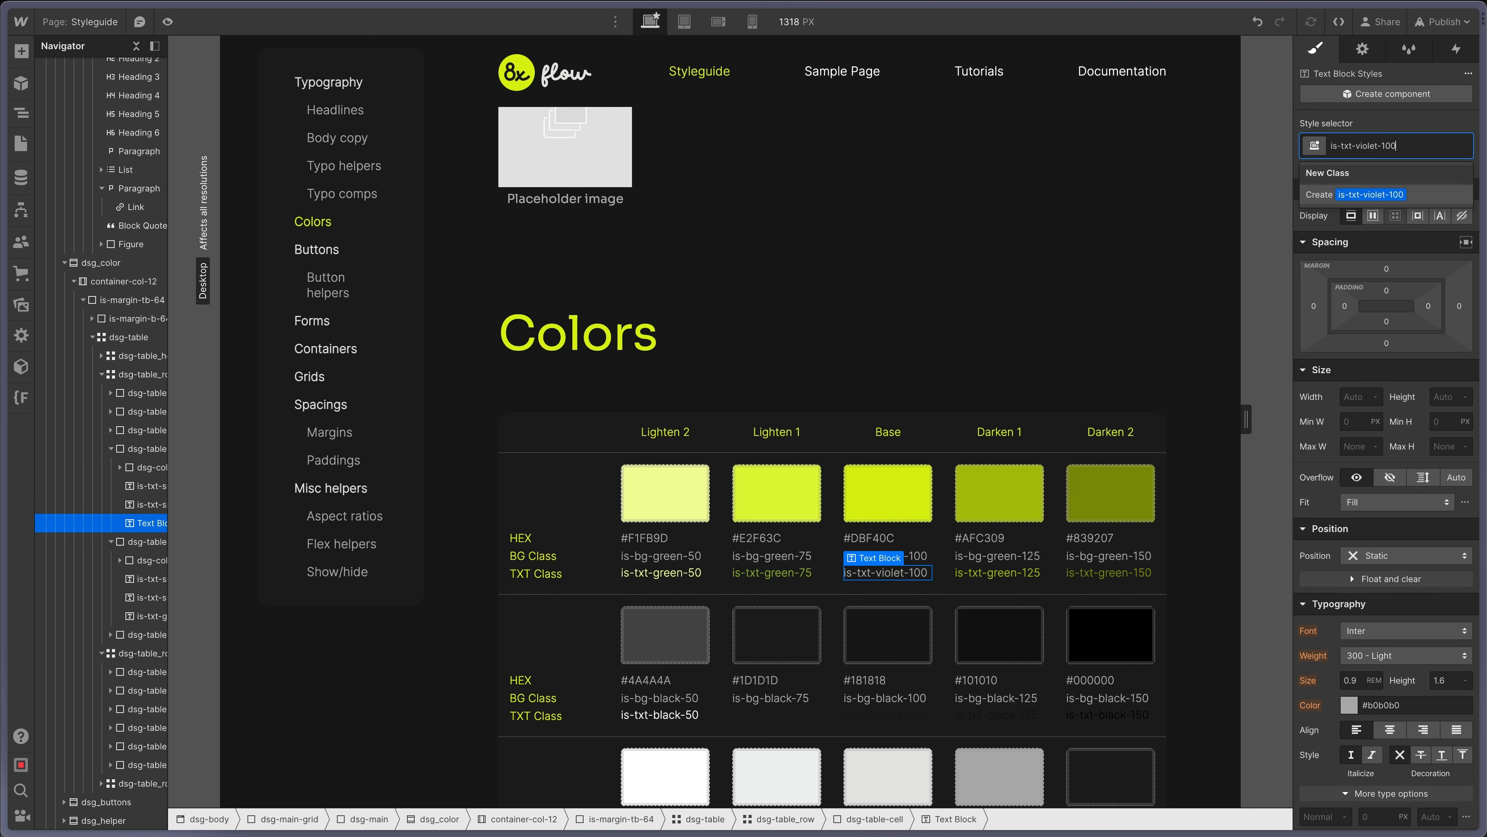
pyautogui.press('Return')
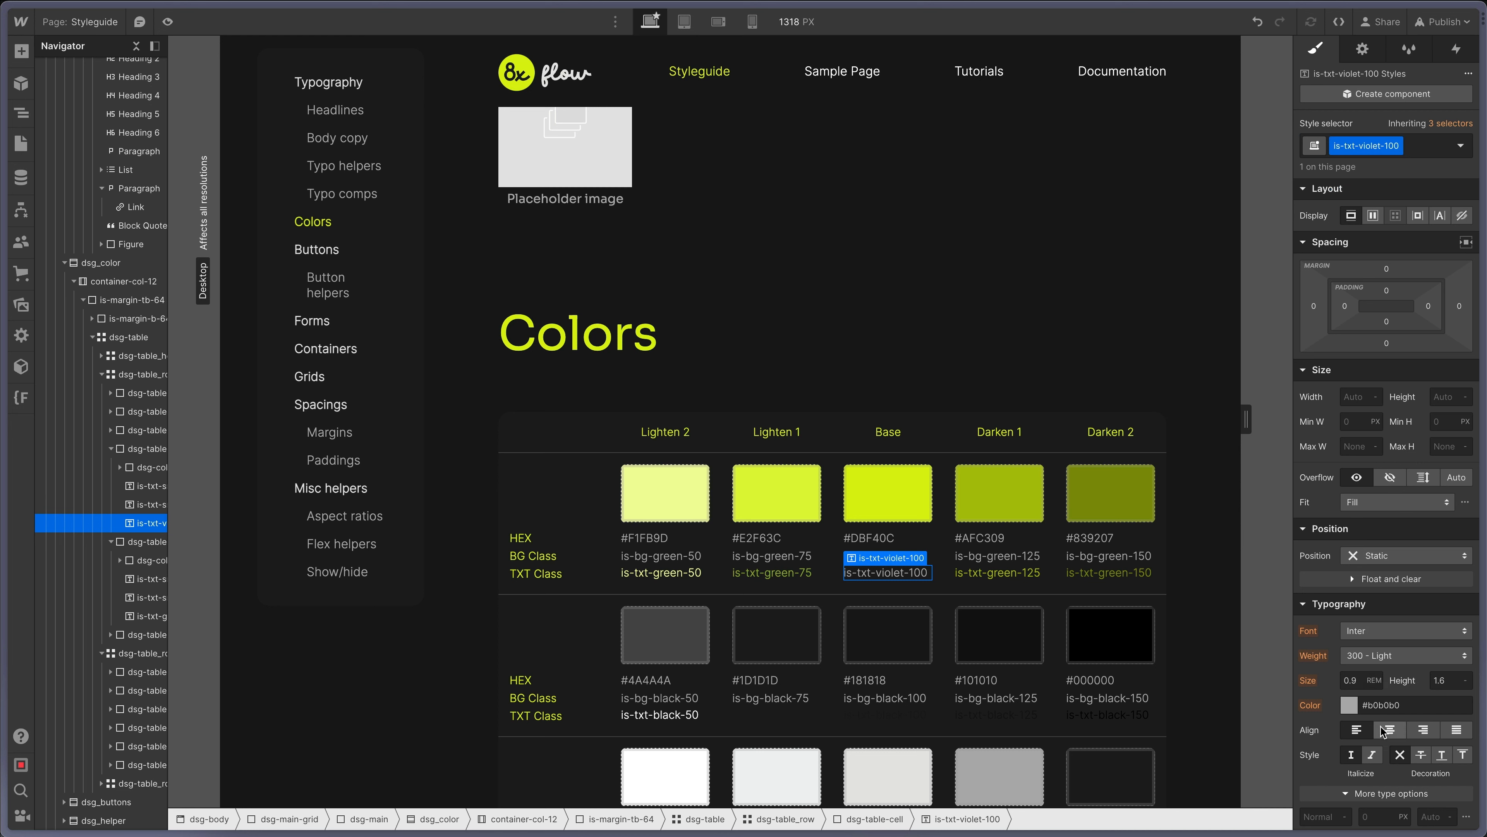
# Set the text colour of is-txt-violet-100 to violet #451499 and copy the hex code.
pyautogui.click(1349, 705)
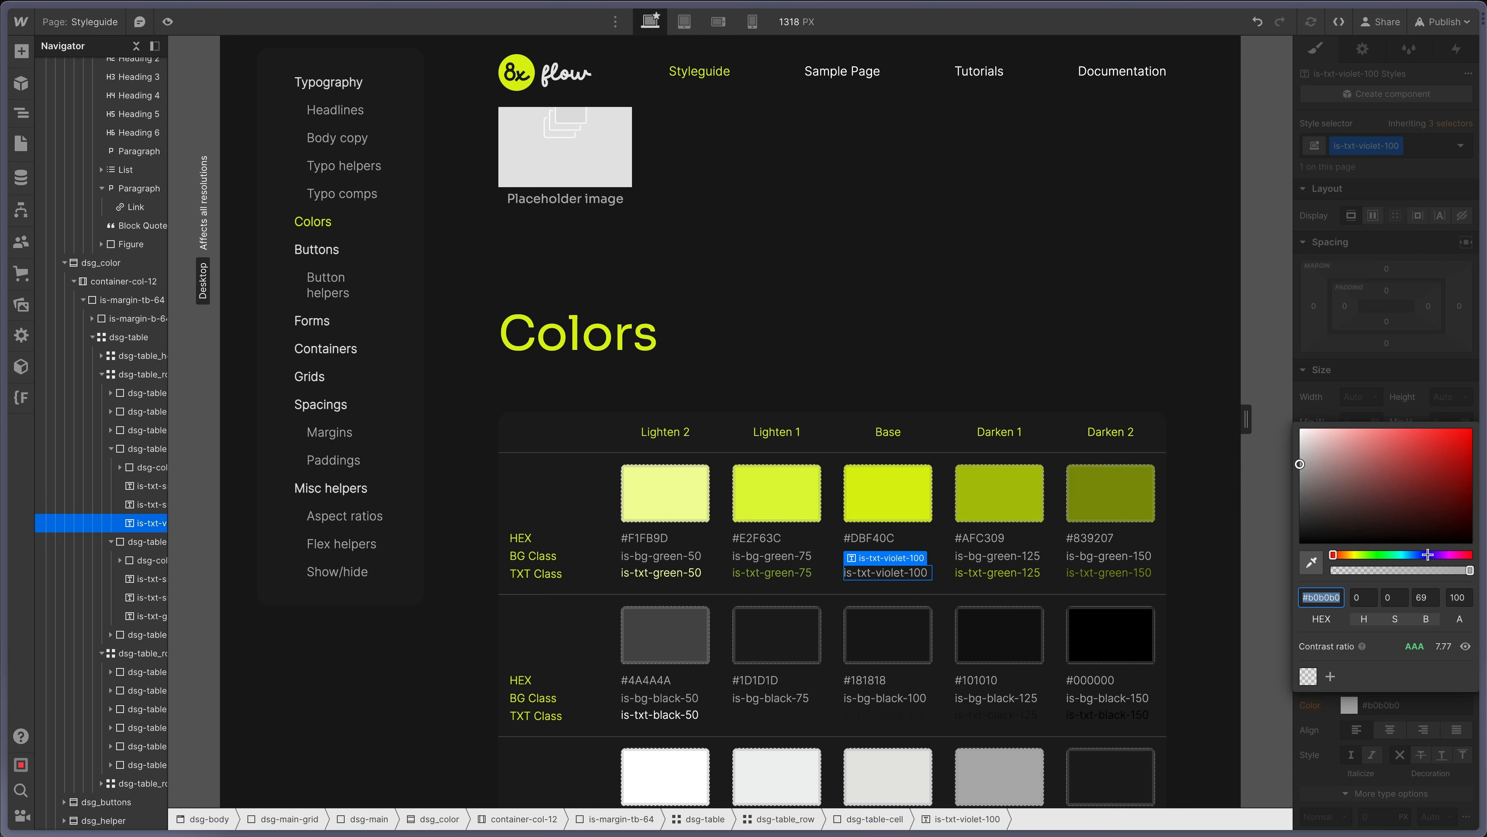
pyautogui.click(1431, 554)
pyautogui.click(1450, 476)
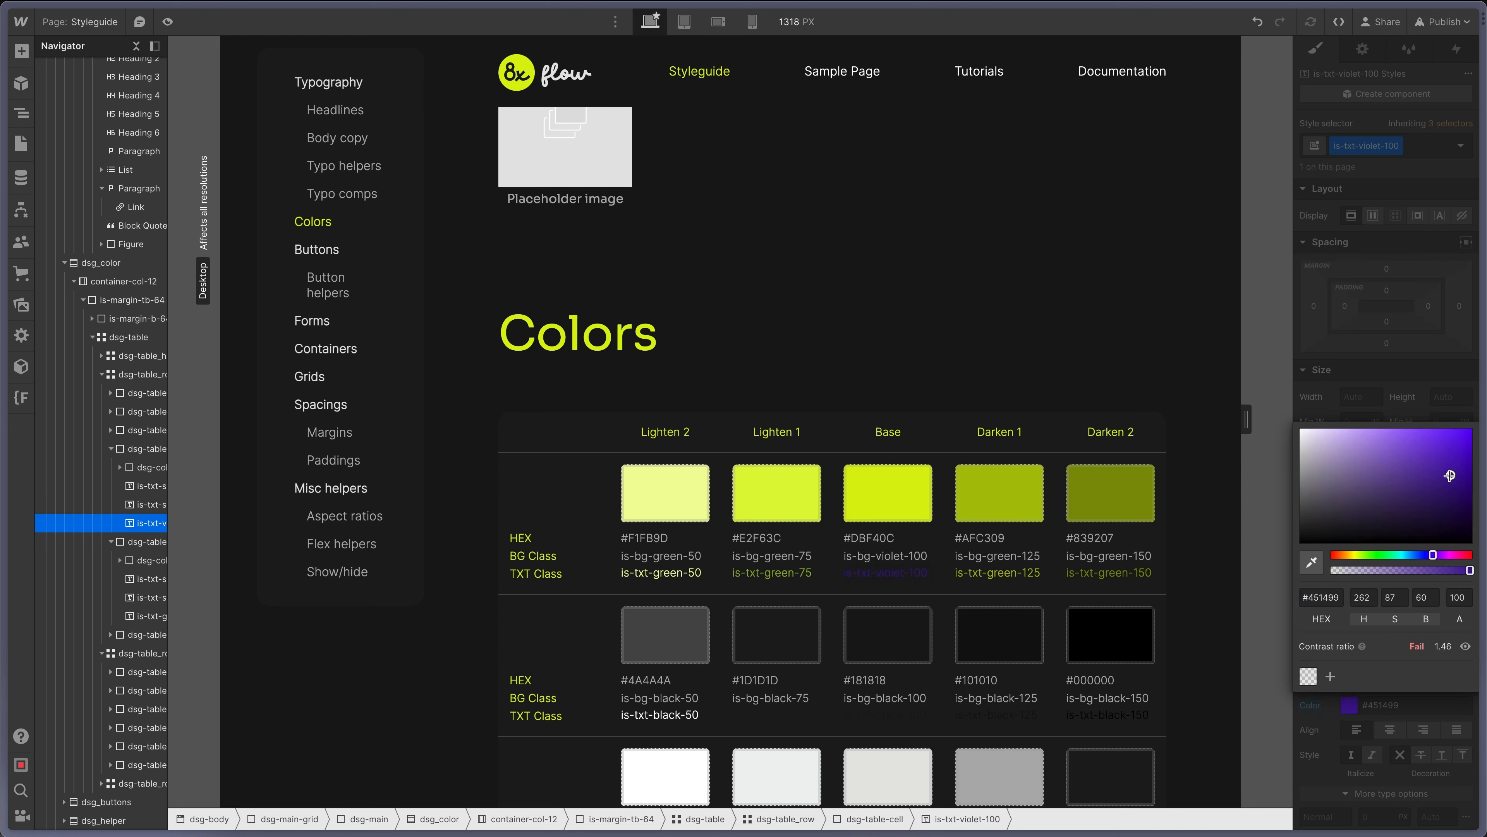
pyautogui.click(1317, 597)
pyautogui.press('super+c')
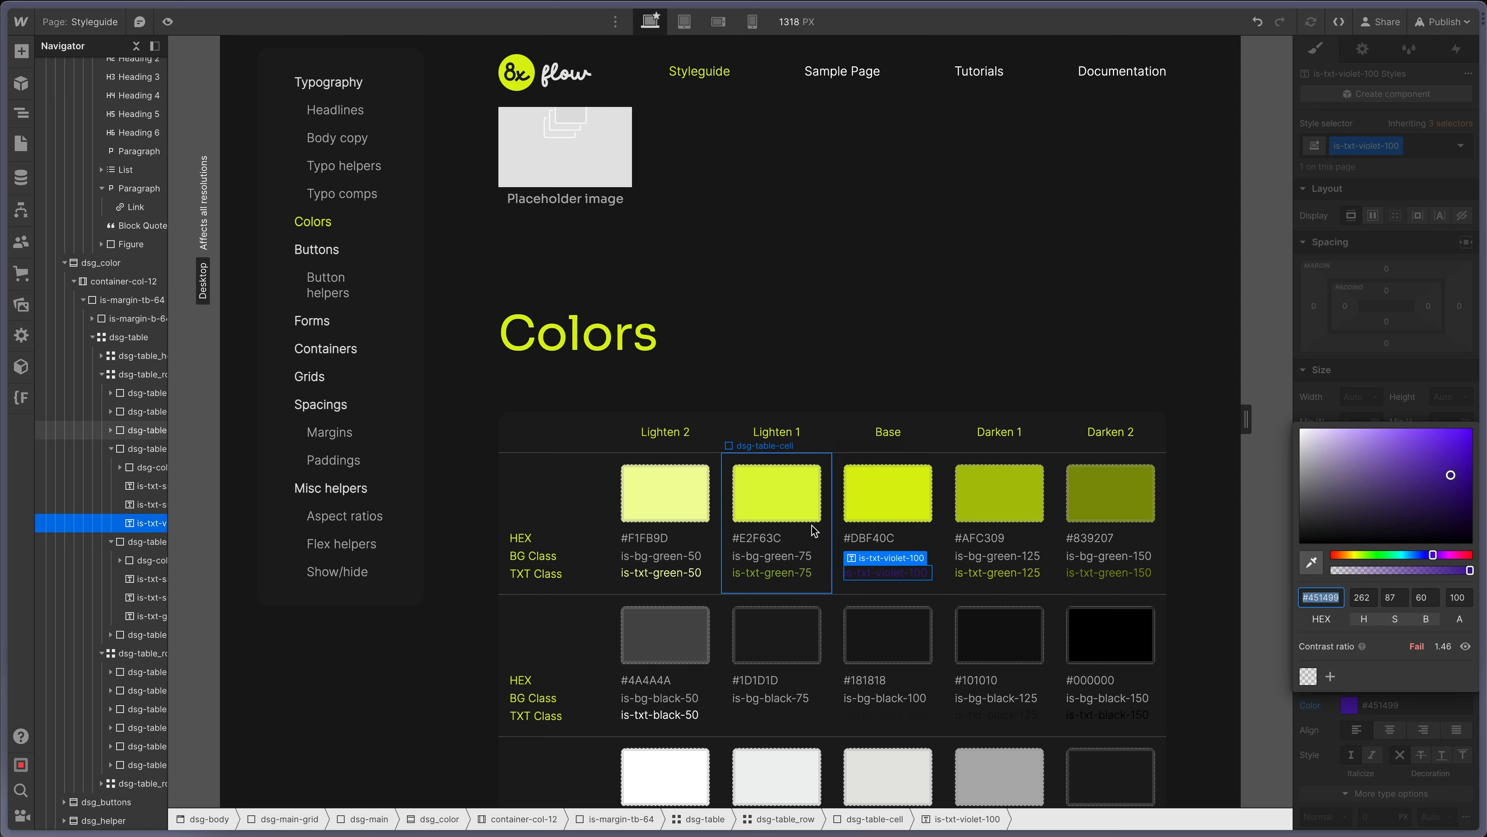
# Replace the class on the first row's Base swatch with a new class named is-bg-violet-100.
pyautogui.click(887, 556)
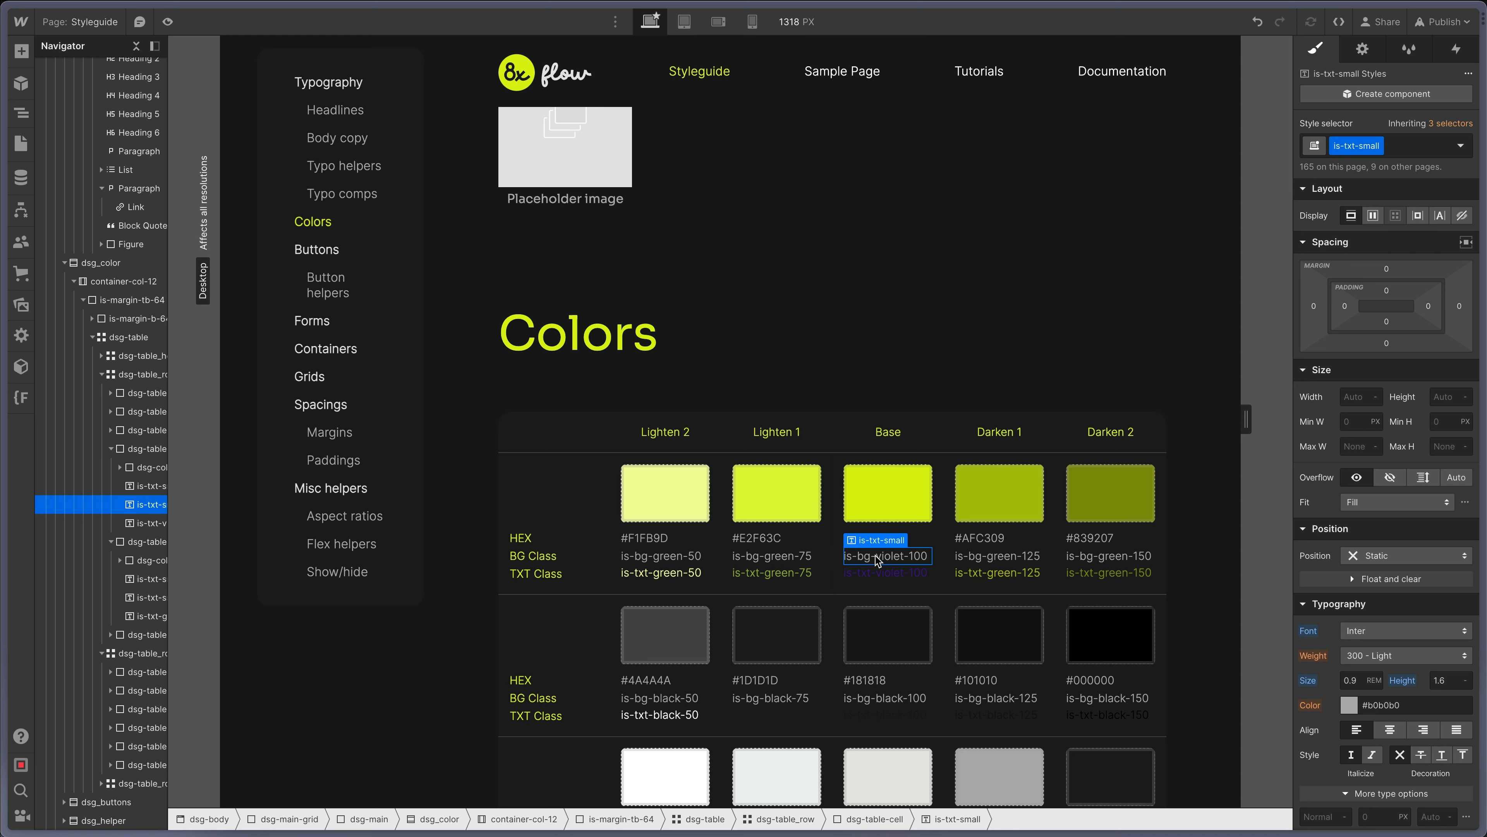
pyautogui.click(879, 479)
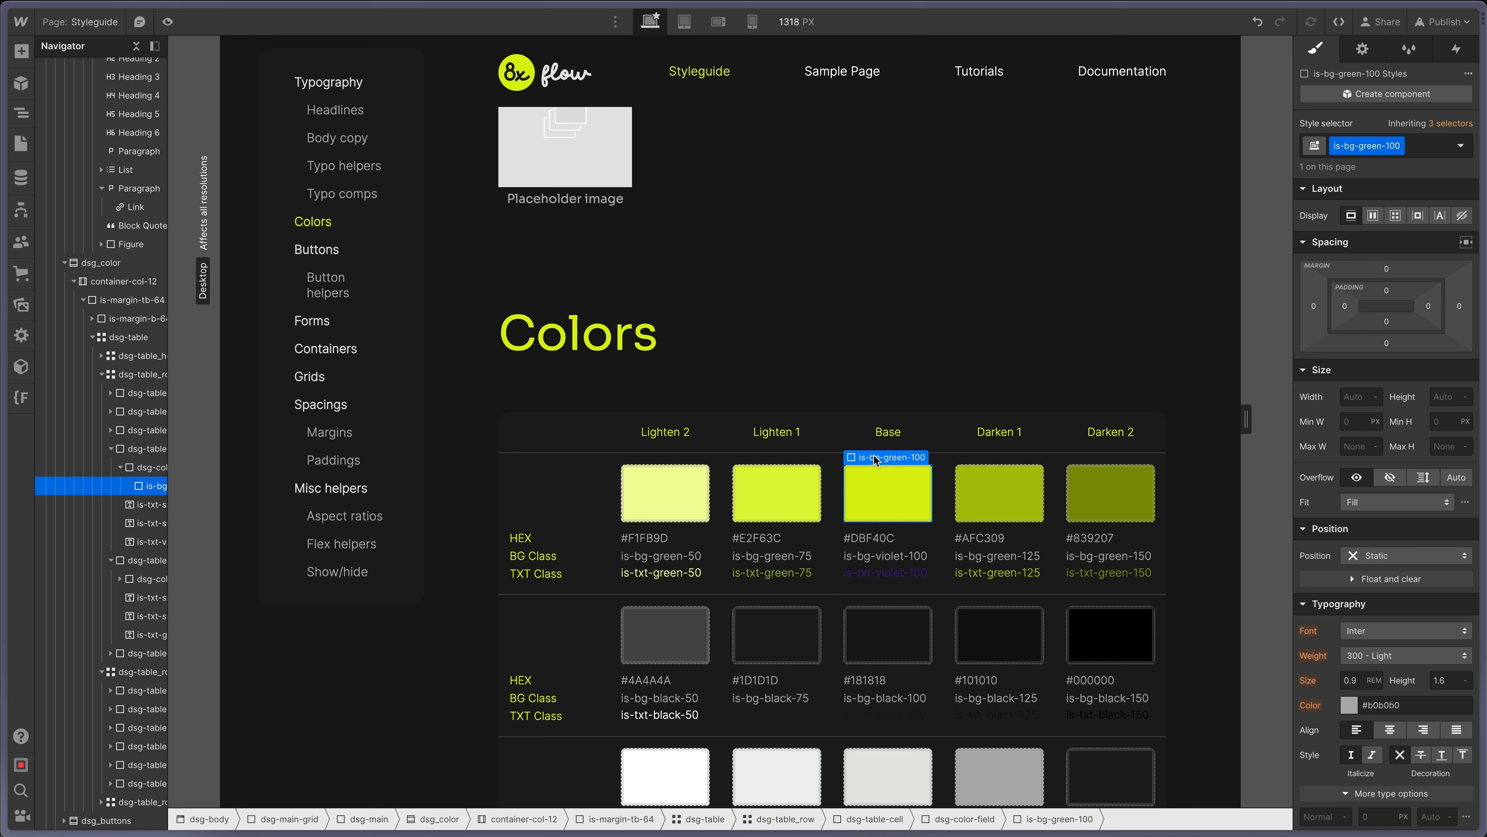
pyautogui.click(1429, 149)
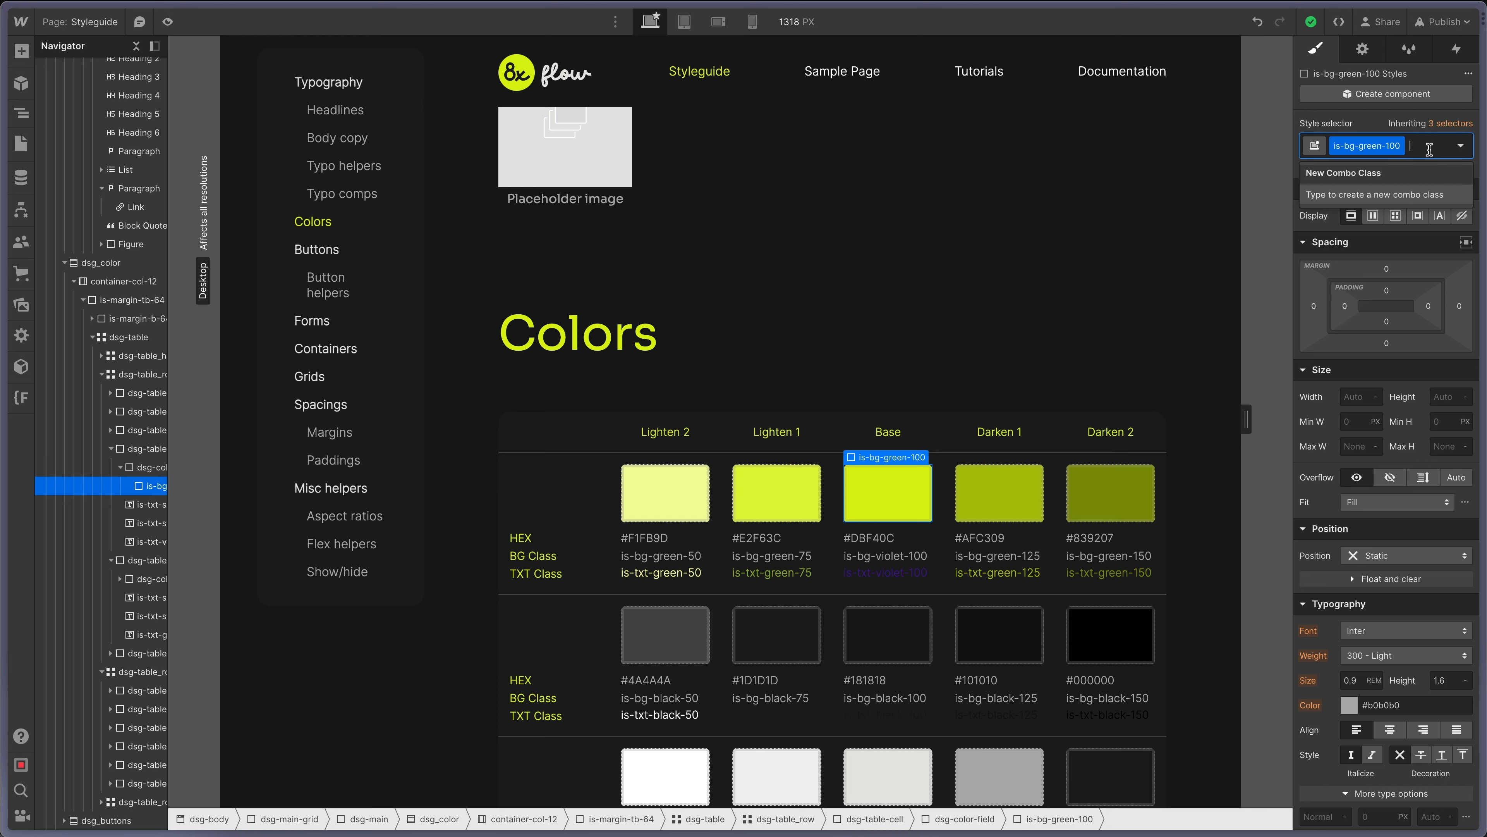
pyautogui.press('BackSpace')
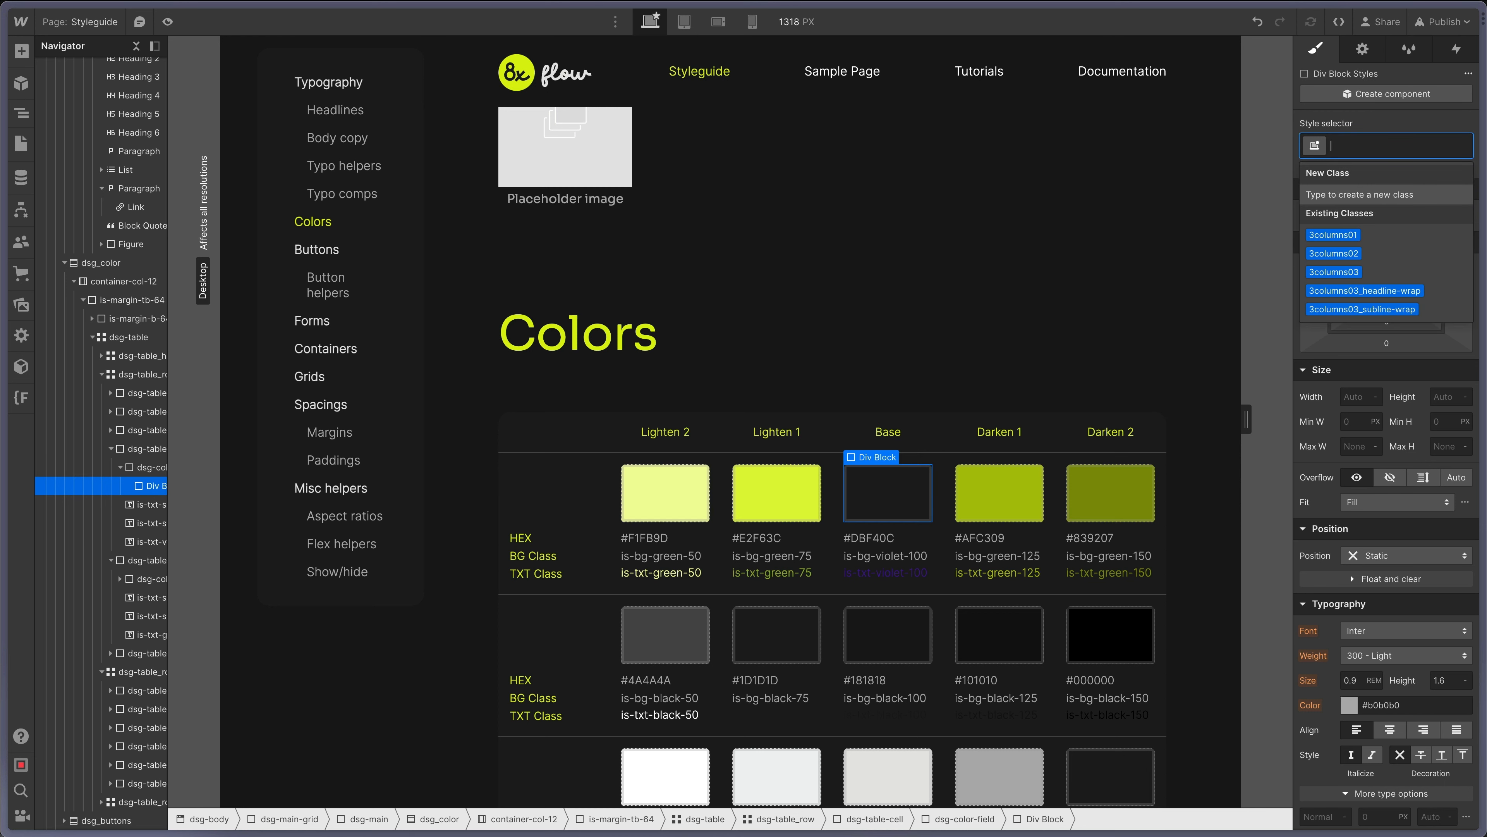
pyautogui.write('is-bg')
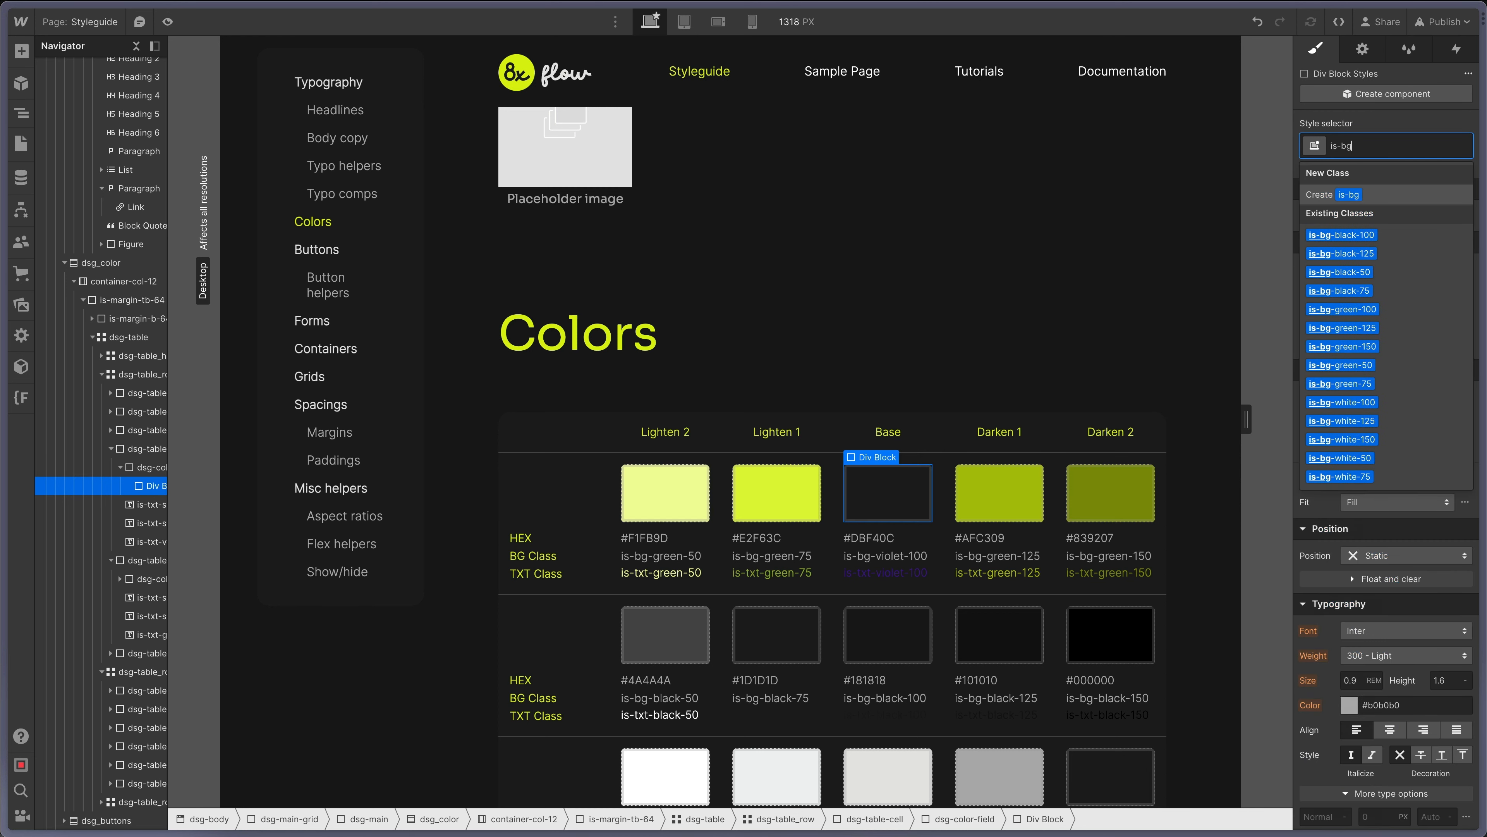
pyautogui.write('-violet-')
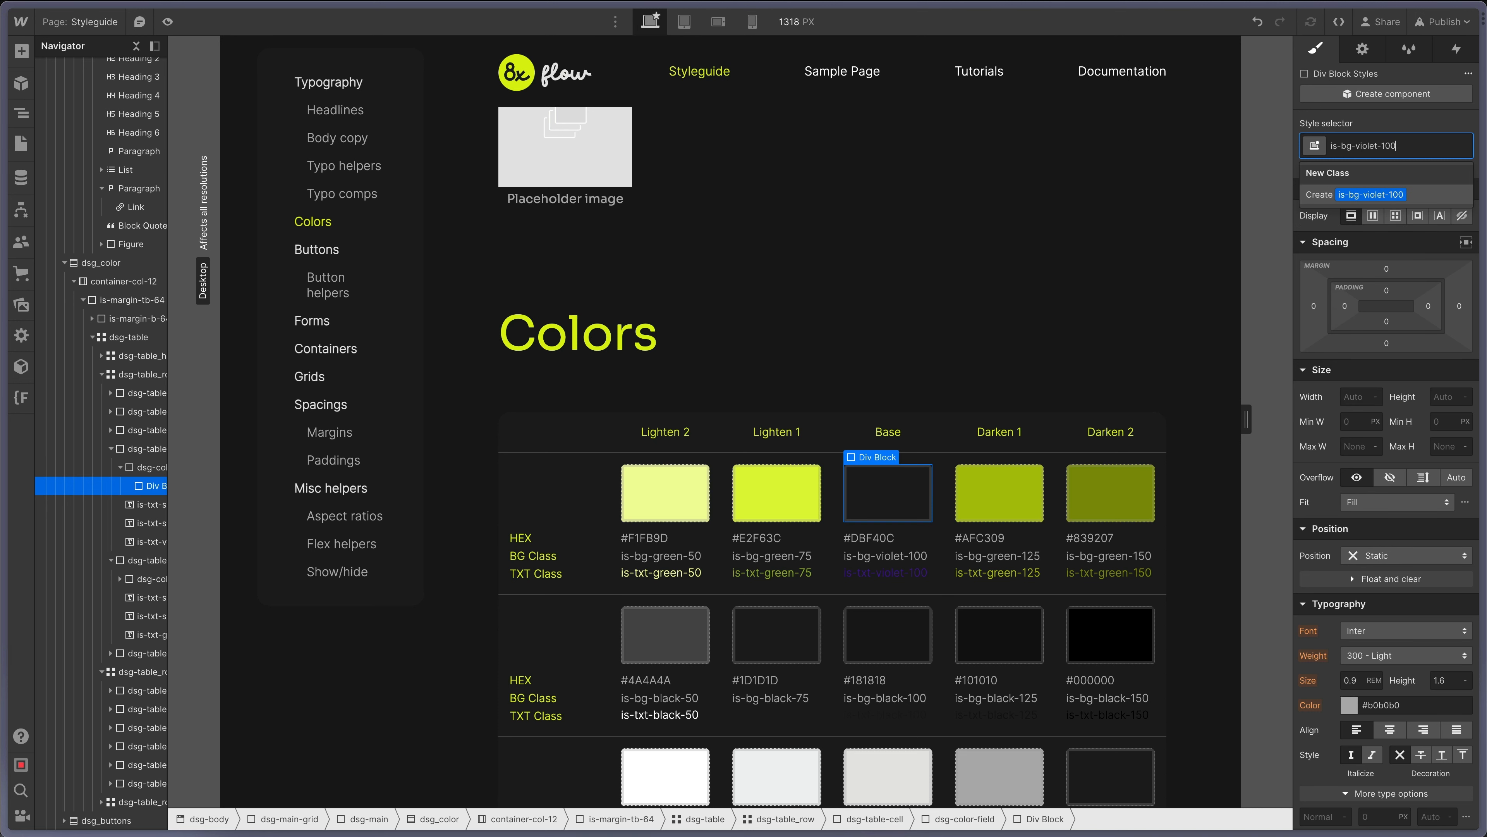
pyautogui.write('100')
pyautogui.press('Return')
# Set the Base swatch's background colour to the copied #451499.
pyautogui.scroll(-5, 1405, 636)
pyautogui.scroll(-1, 1406, 636)
pyautogui.click(1401, 697)
pyautogui.press('super+v')
pyautogui.press('Return')
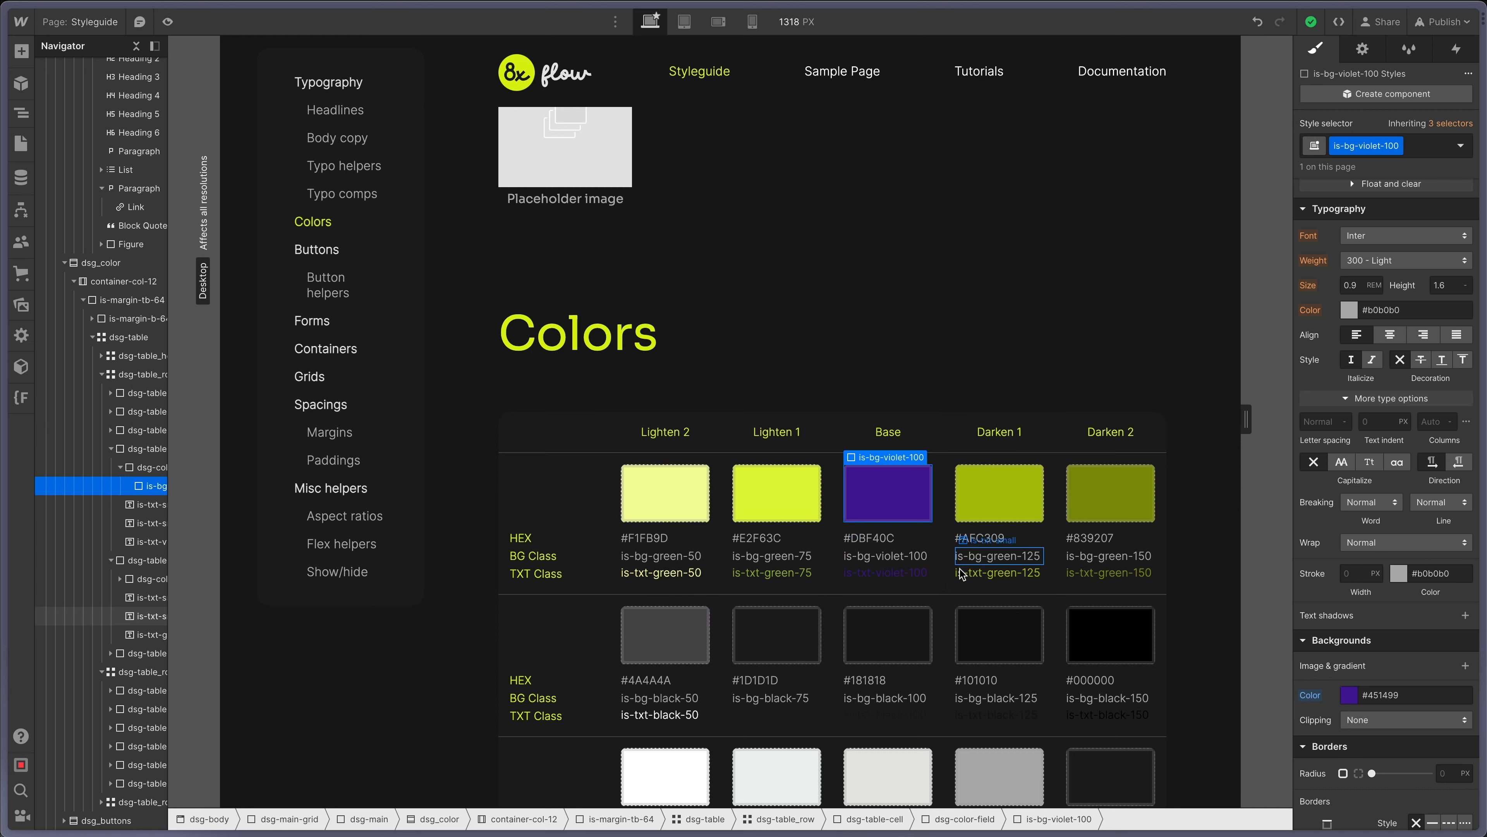
# Replace the class on the first row's Darken 1 swatch with a new class named is-bg-violet-125.
pyautogui.click(1007, 519)
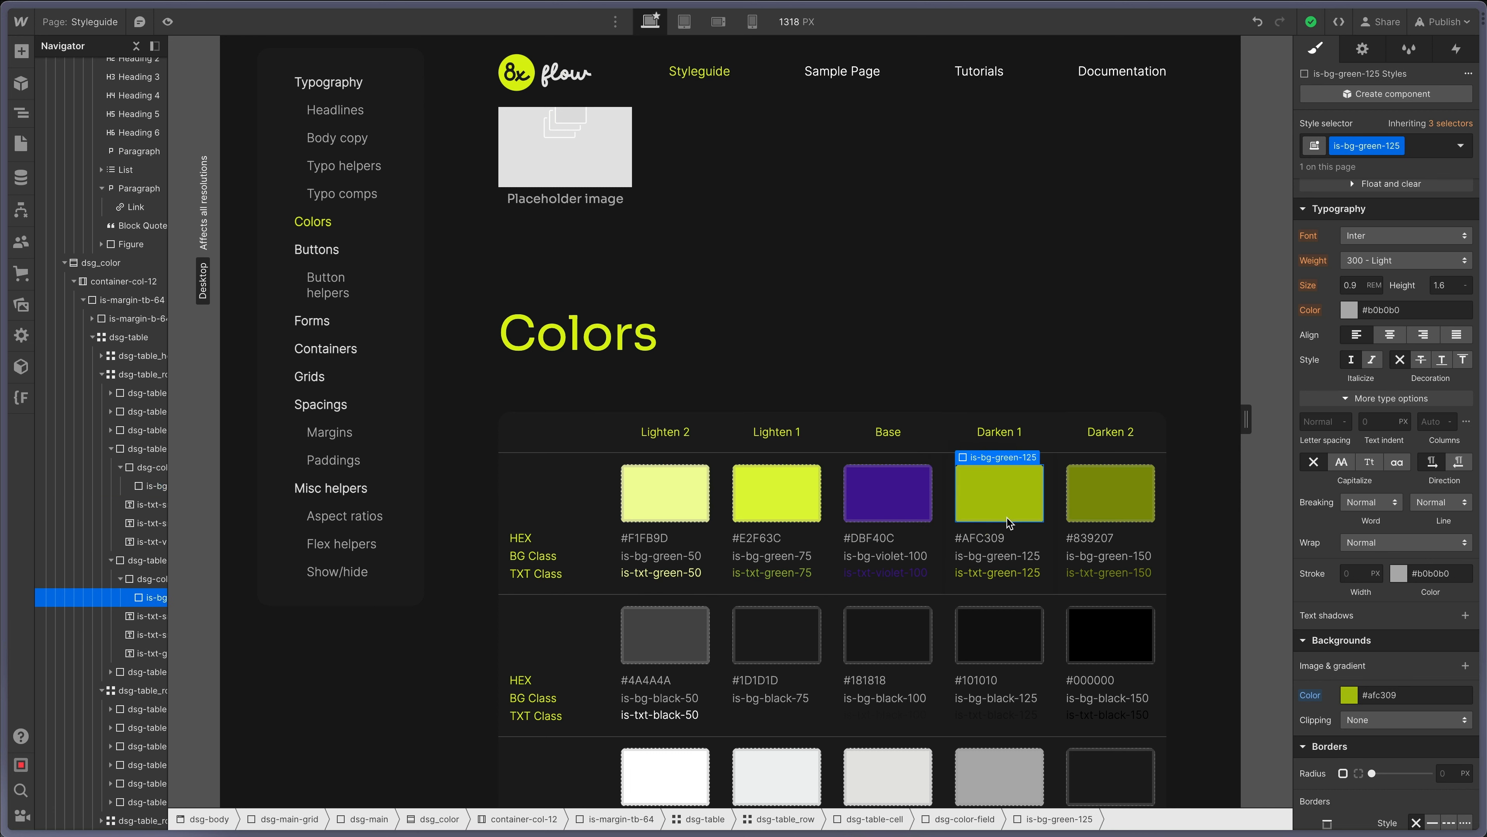
pyautogui.hotkey('ctrl', 'Return')
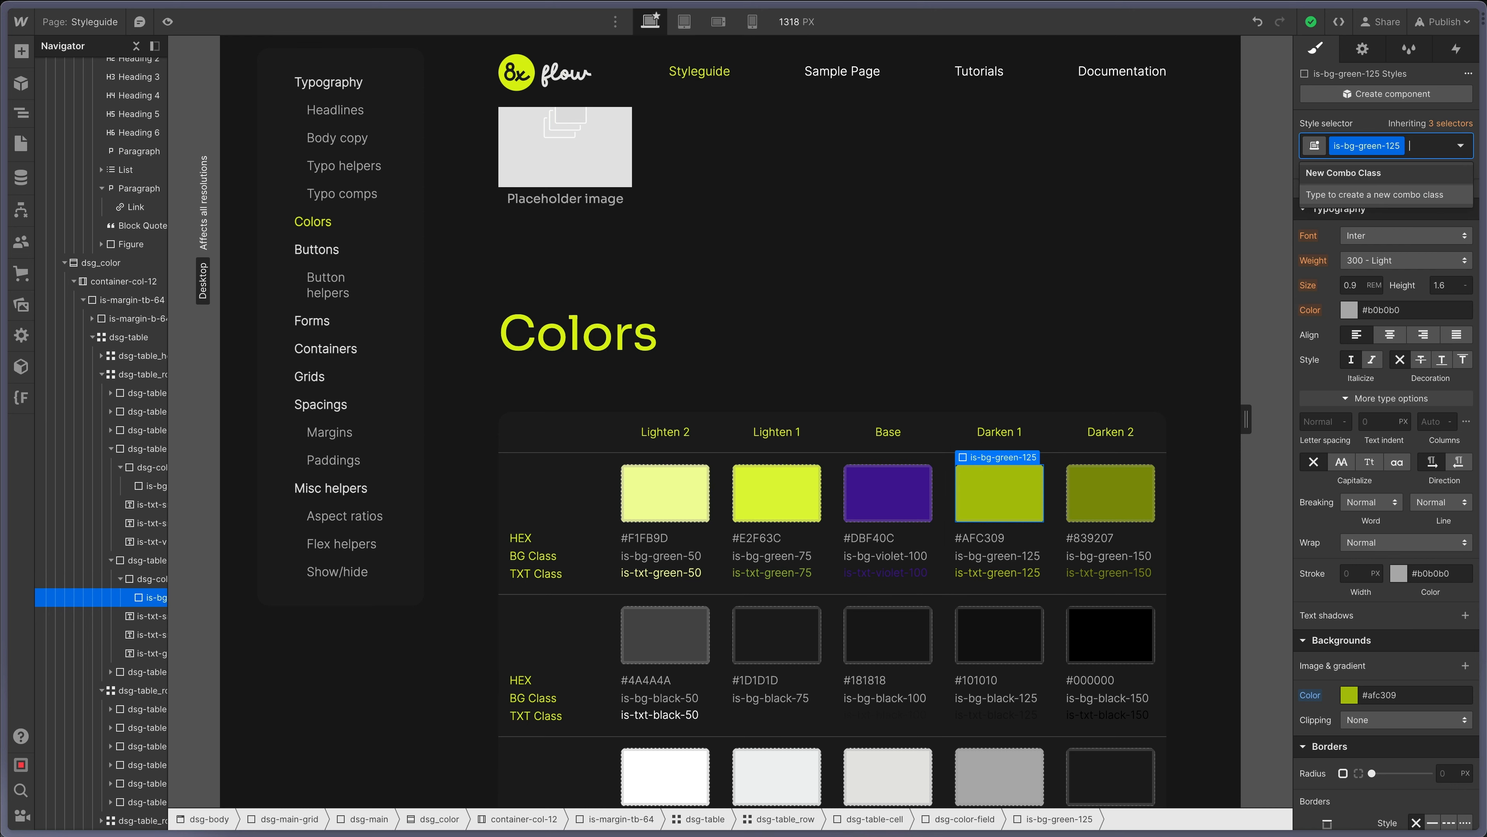
pyautogui.press('BackSpace')
pyautogui.write('is-bg-v')
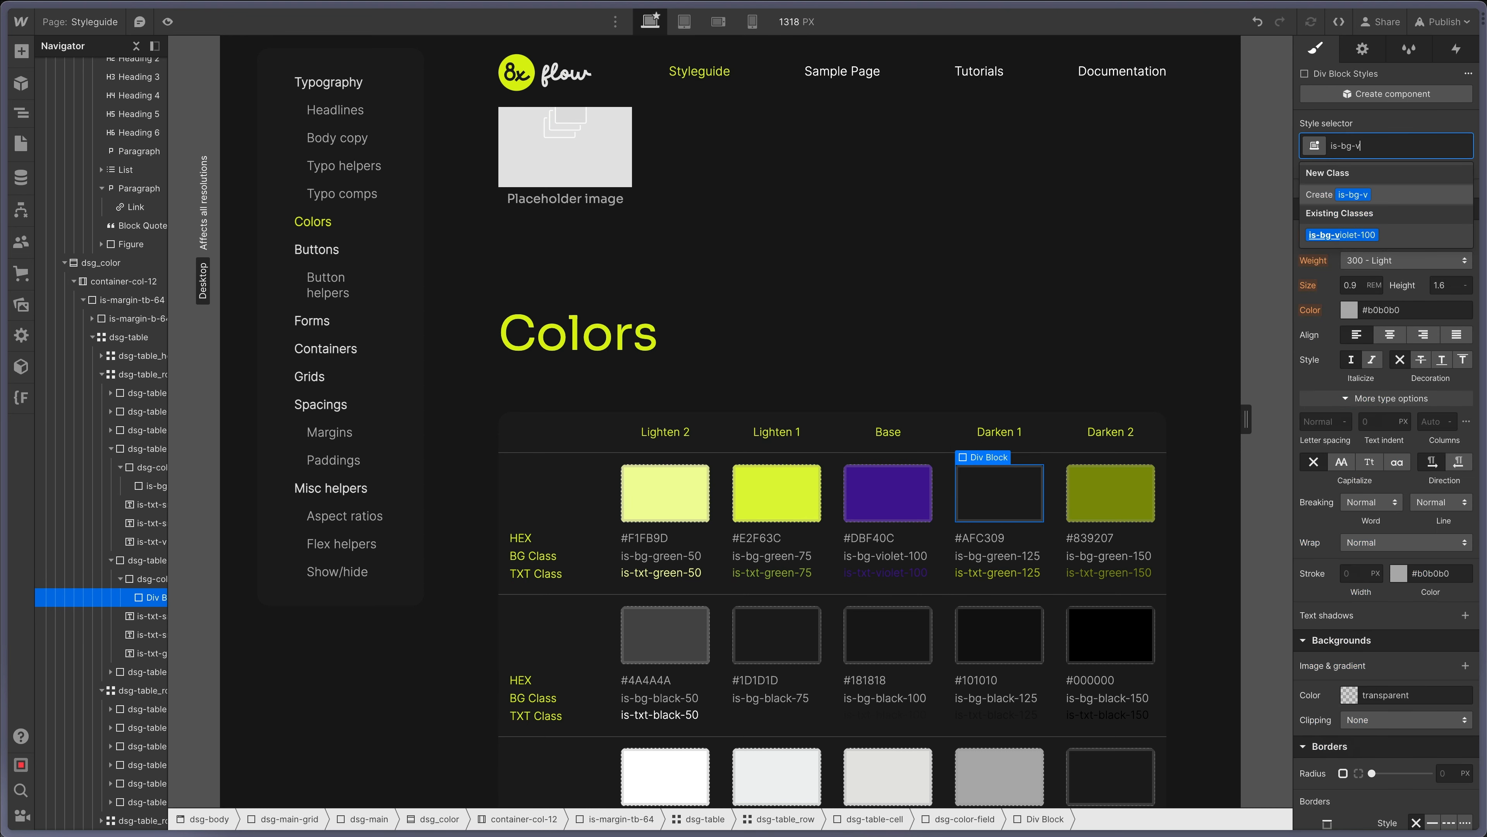
pyautogui.write('iolet-125')
pyautogui.press('Return')
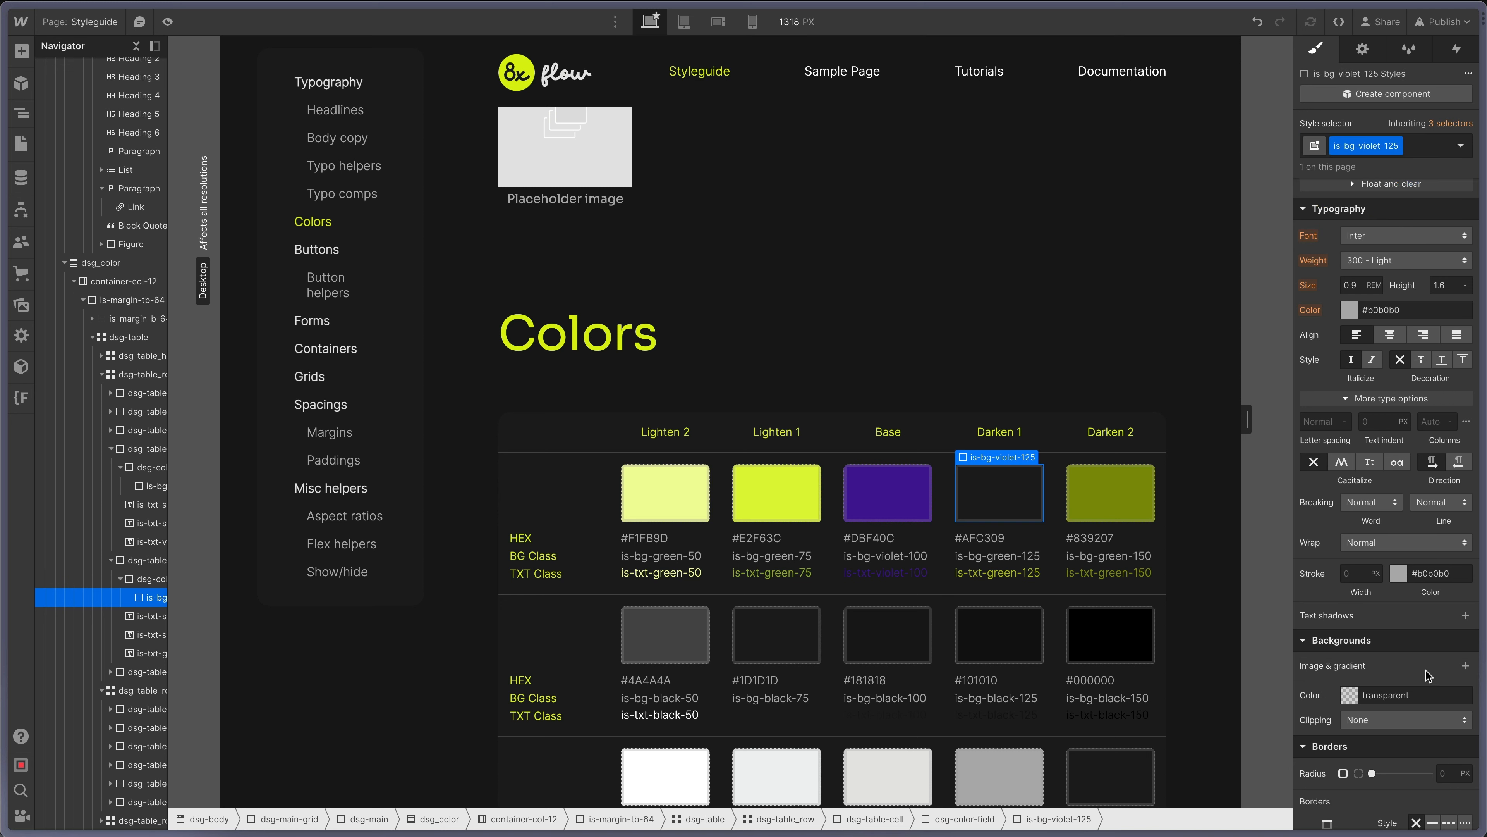
# Give the Darken 1 swatch the copied background colour #451499 as its starting shade.
pyautogui.click(1402, 687)
pyautogui.press('super+v')
pyautogui.press('Return')
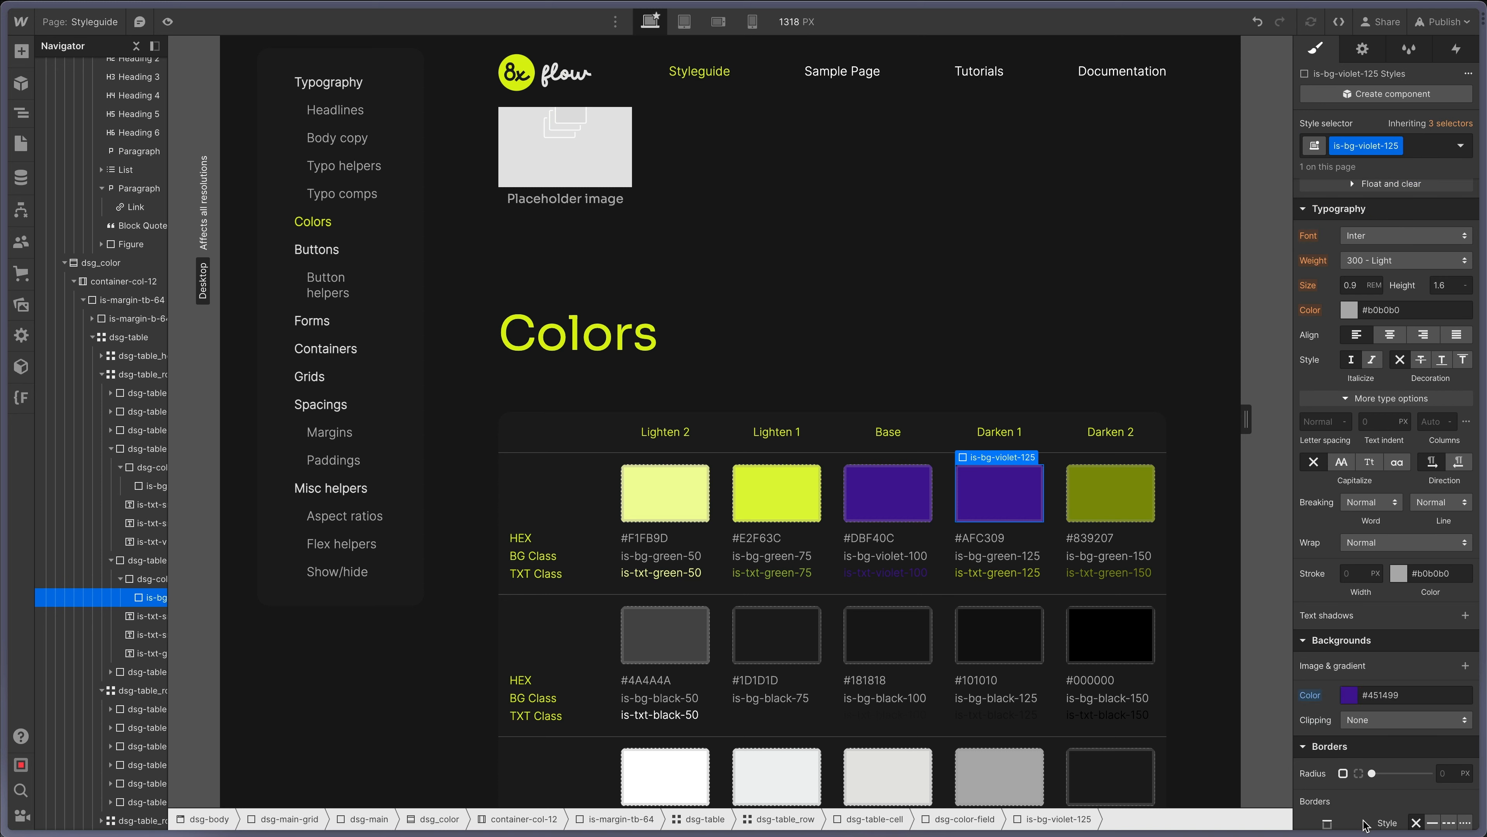
# Darken the Darken 1 swatch's background colour by setting its brightness to 45.
pyautogui.click(1350, 694)
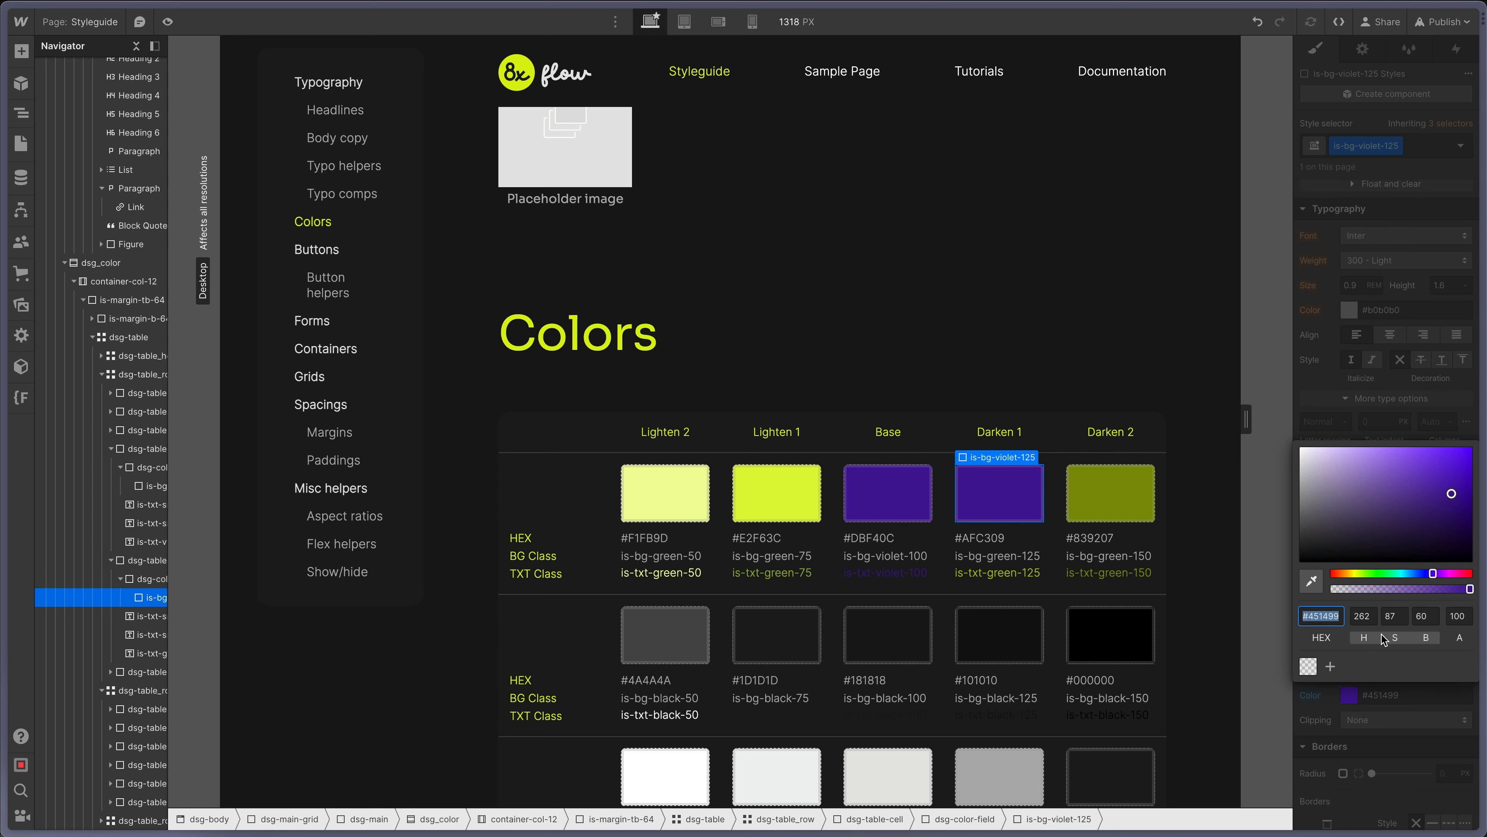
pyautogui.click(1422, 615)
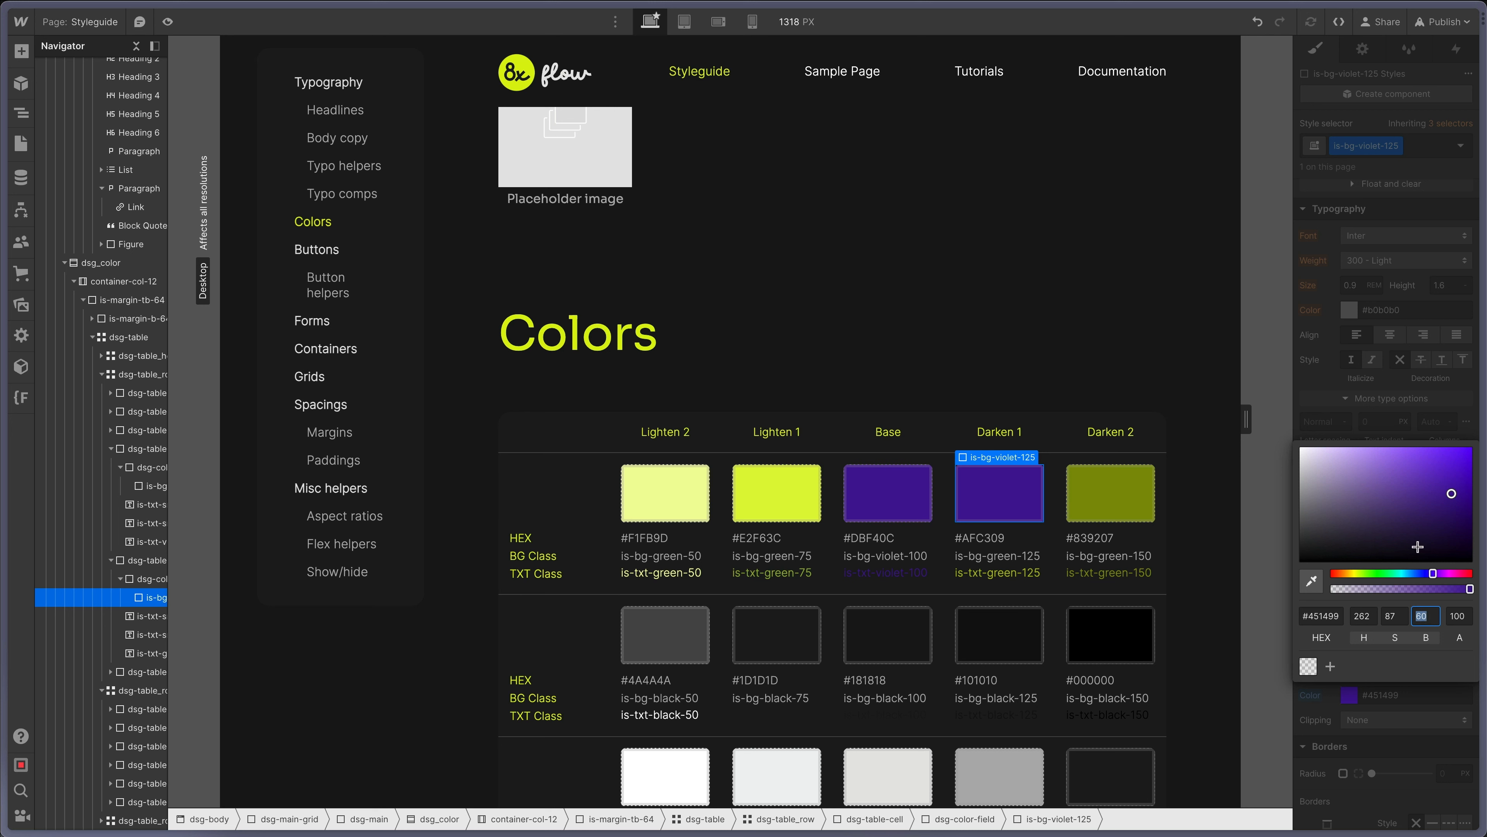
pyautogui.press('Up')
pyautogui.press('Up')
pyautogui.press('Up')
pyautogui.press('Up')
pyautogui.press('Up')
pyautogui.press('Up')
pyautogui.press('Up')
pyautogui.press('Up')
pyautogui.press('Up')
pyautogui.press('Up')
pyautogui.press('Up')
pyautogui.press('Up')
pyautogui.press('Up')
pyautogui.press('Up')
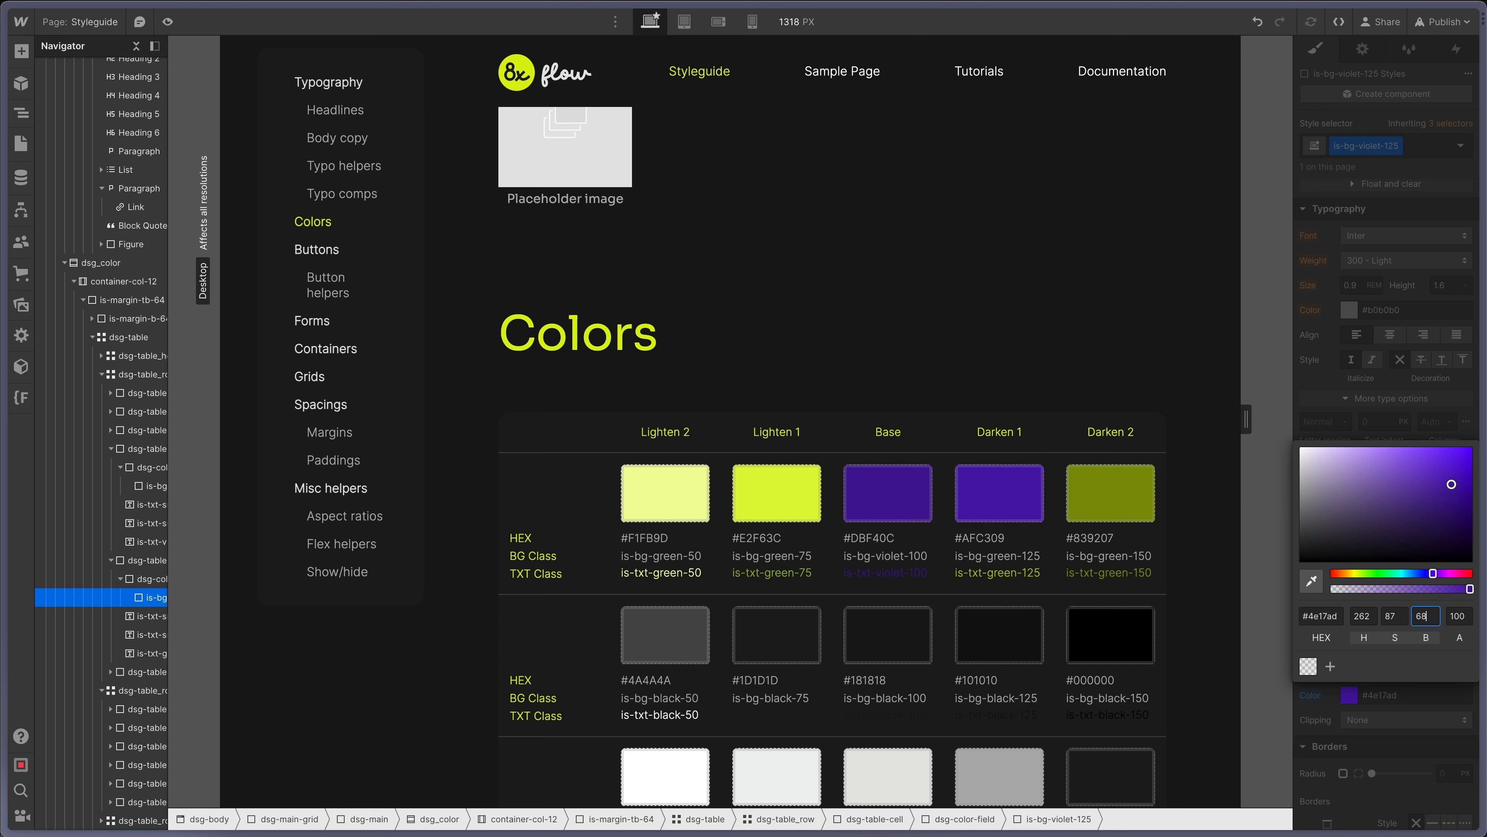
pyautogui.press('Down')
pyautogui.press('Down')
pyautogui.press('Down')
pyautogui.press('Down')
pyautogui.press('Down')
pyautogui.press('Down')
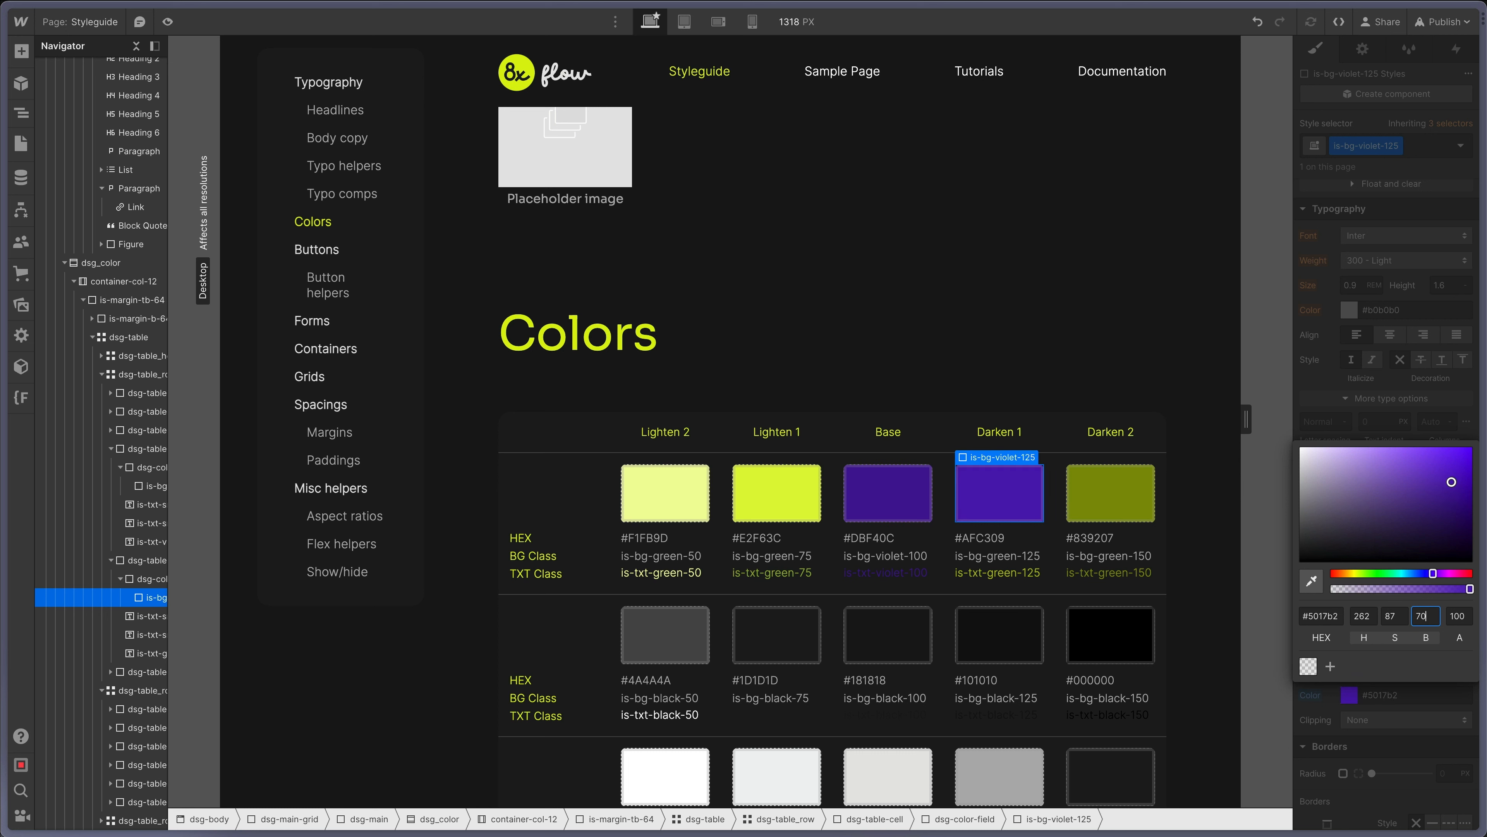
pyautogui.press('Down')
pyautogui.press('Down')
pyautogui.press('Down')
pyautogui.press('Down')
pyautogui.press('Down')
pyautogui.press('Down')
pyautogui.press('Down')
pyautogui.press('Down')
pyautogui.press('Down')
pyautogui.press('Down')
pyautogui.press('Down')
pyautogui.press('Down')
pyautogui.press('Down')
pyautogui.press('Down')
pyautogui.press('Down')
pyautogui.press('Down')
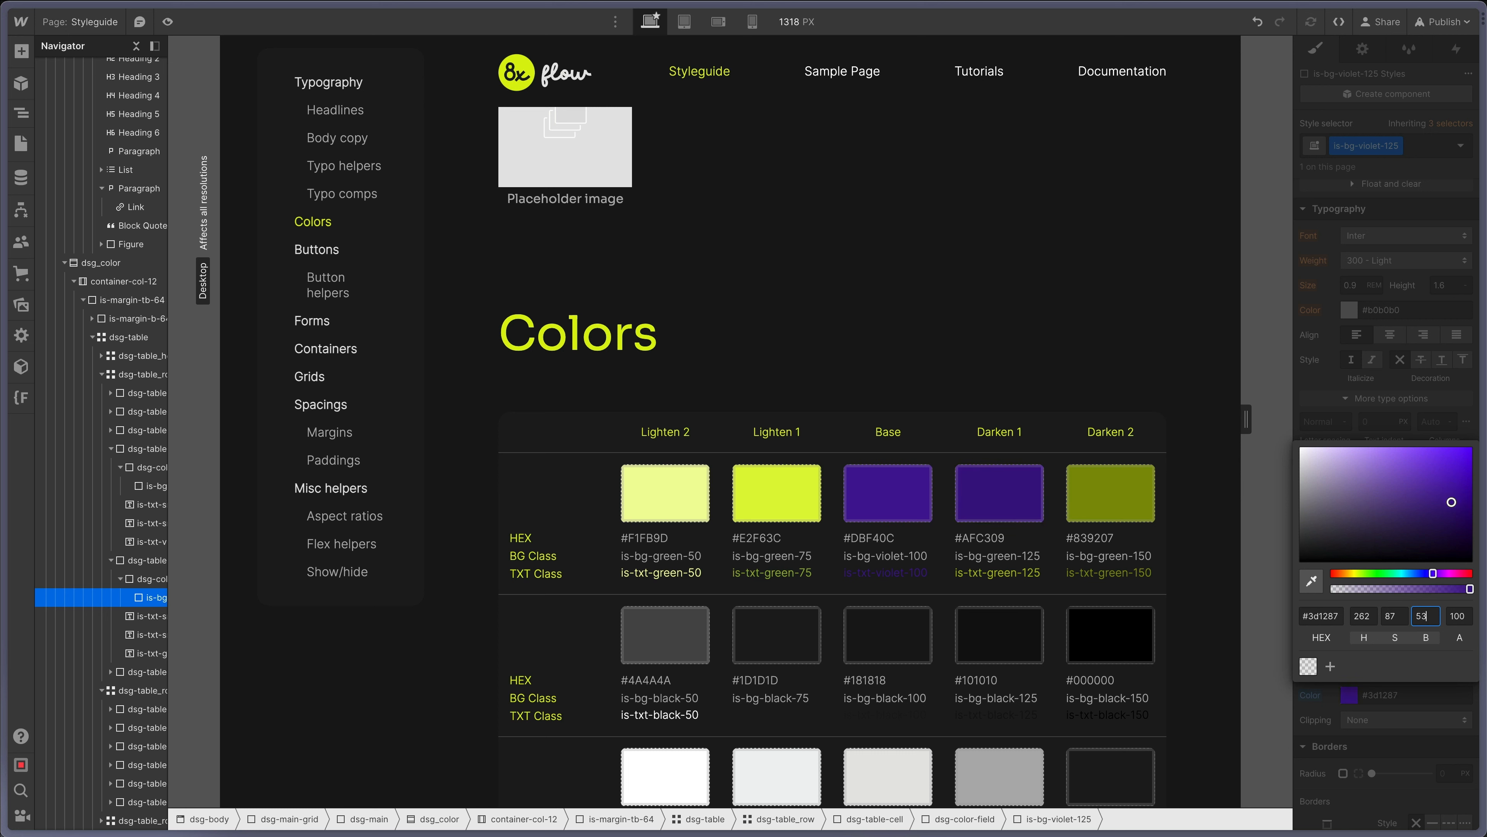
pyautogui.press('Down')
pyautogui.press('Down')
pyautogui.press('Down')
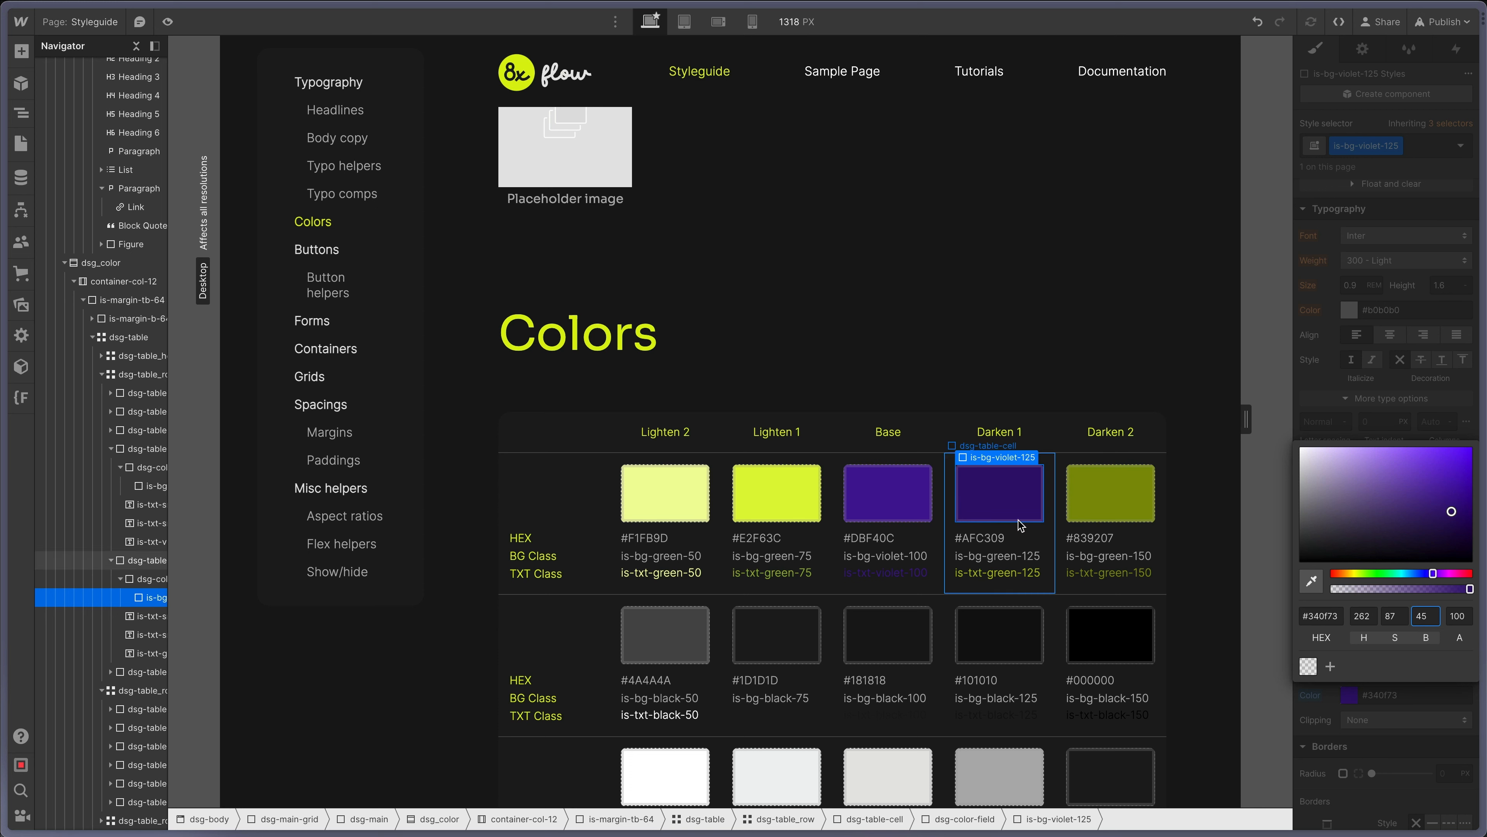
pyautogui.click(927, 437)
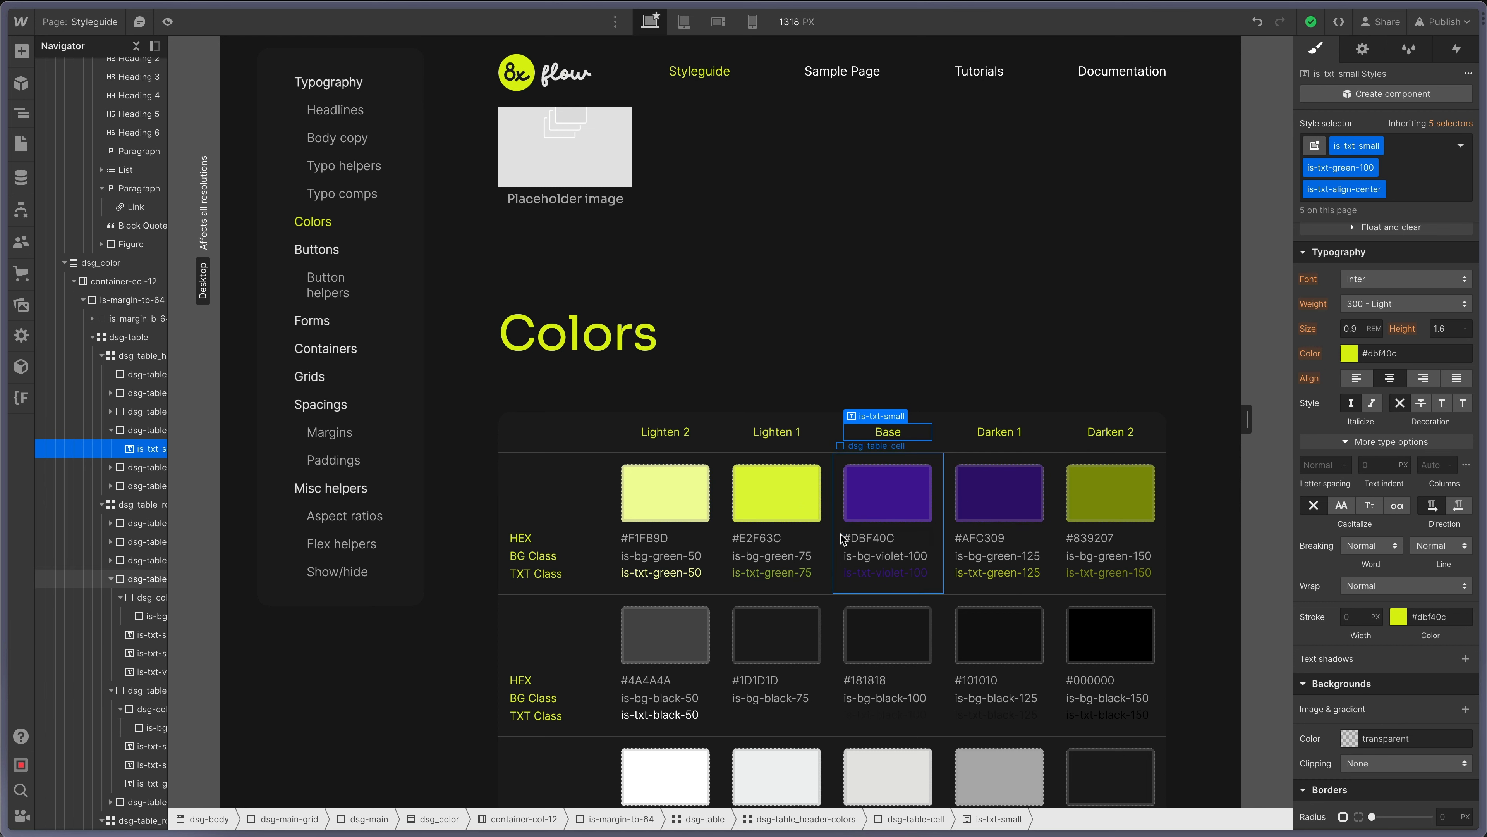
pyautogui.click(852, 536)
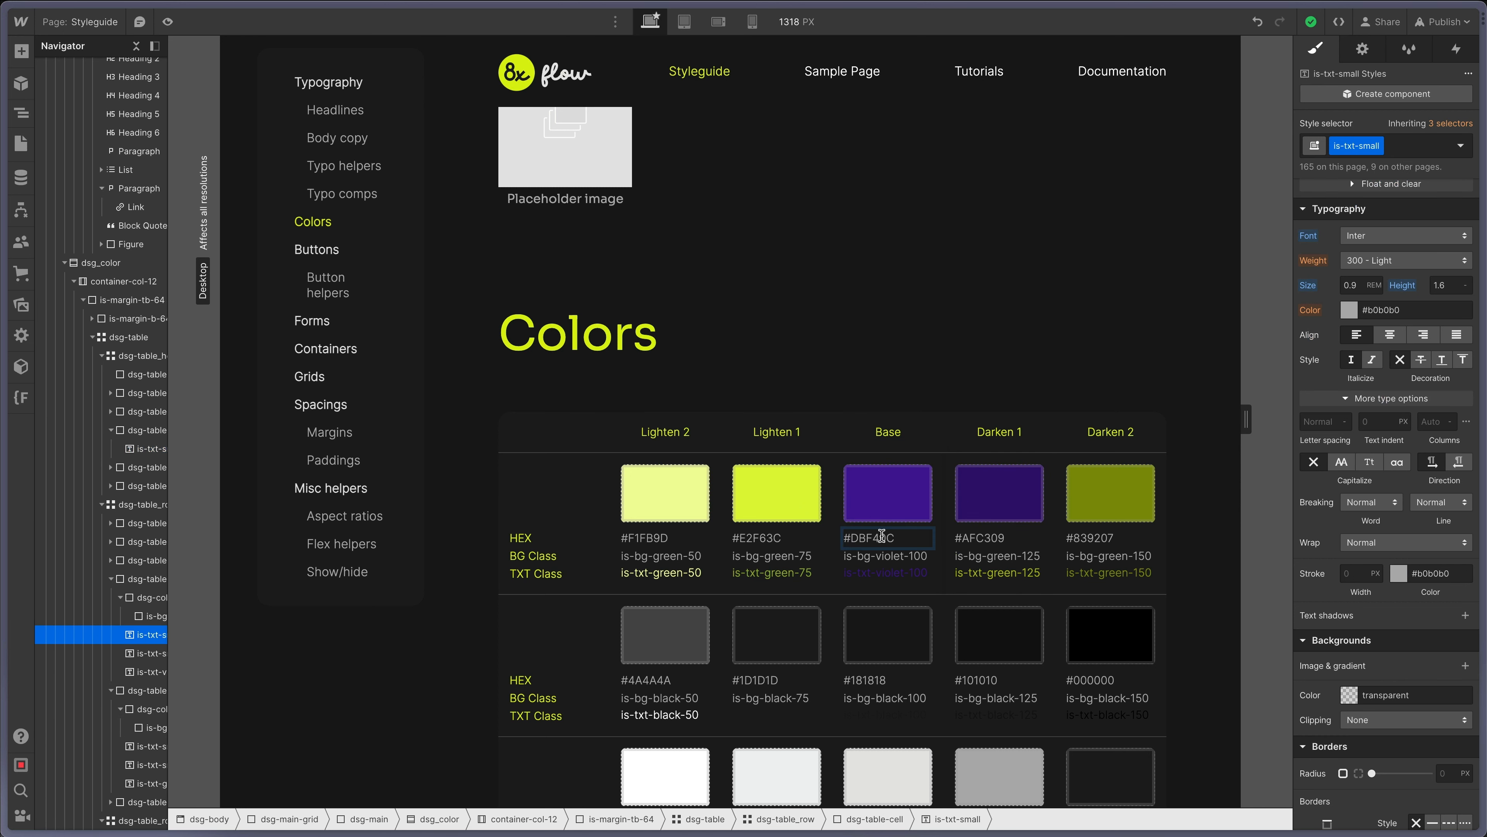
pyautogui.doubleClick(881, 536)
# In the Buttons section, set the outer box shadow size of the btn-prm--med button's Hover state to 0.2 rem.
pyautogui.scroll(-12, 881, 537)
pyautogui.click(755, 425)
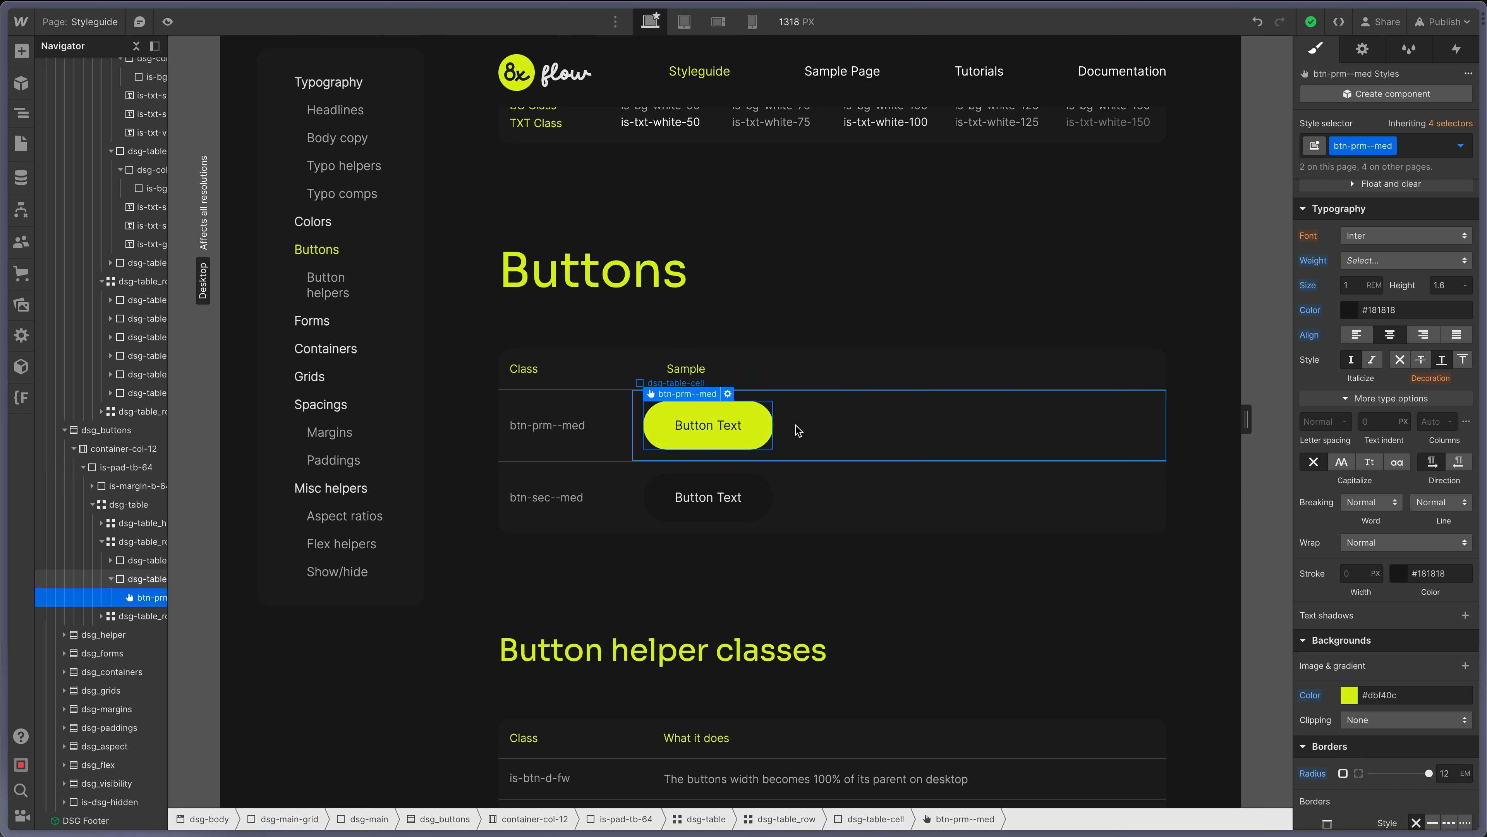
pyautogui.scroll(8, 1371, 566)
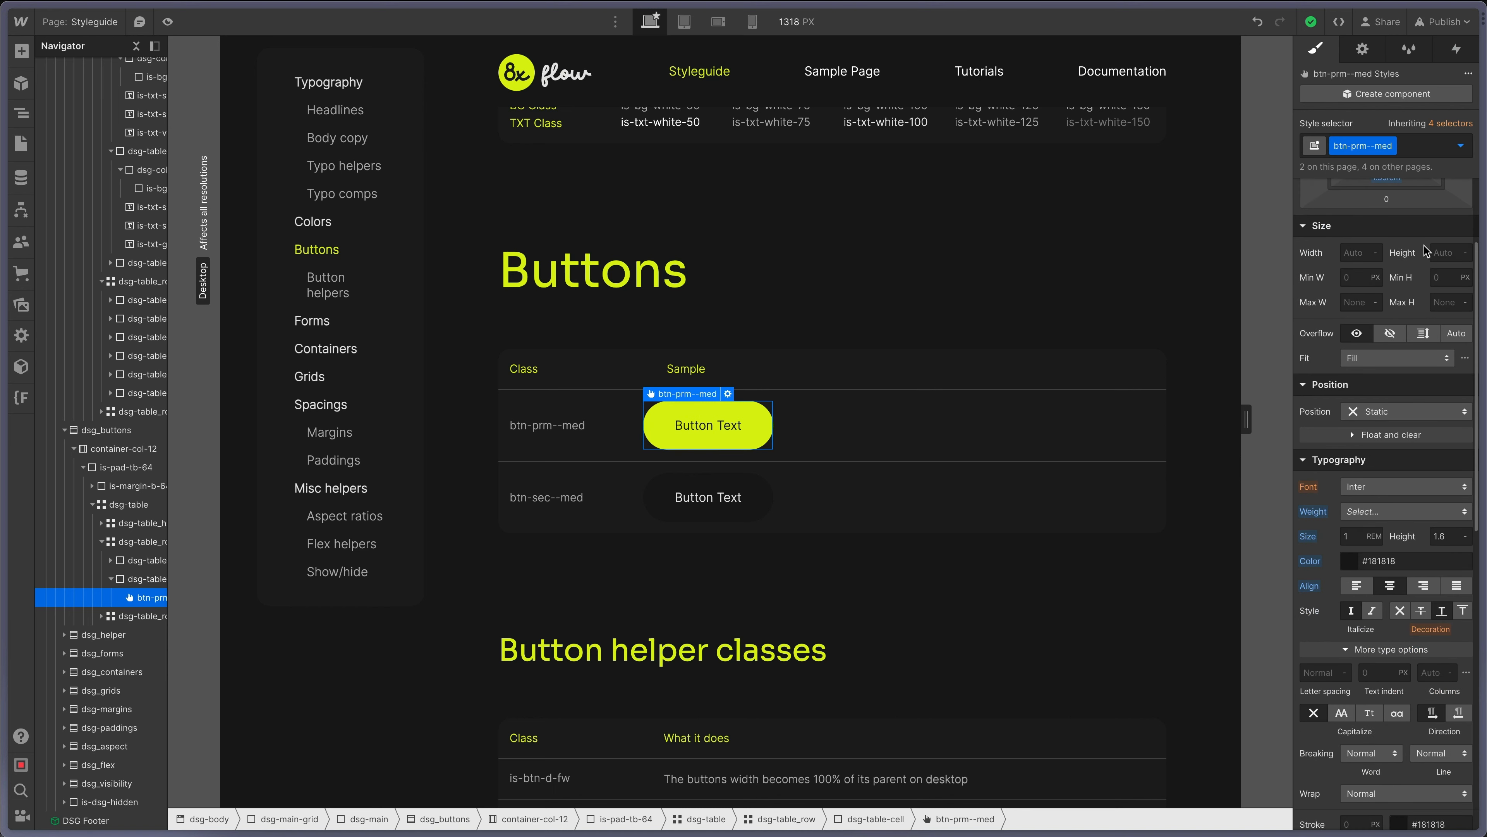
pyautogui.click(1461, 146)
pyautogui.click(1341, 213)
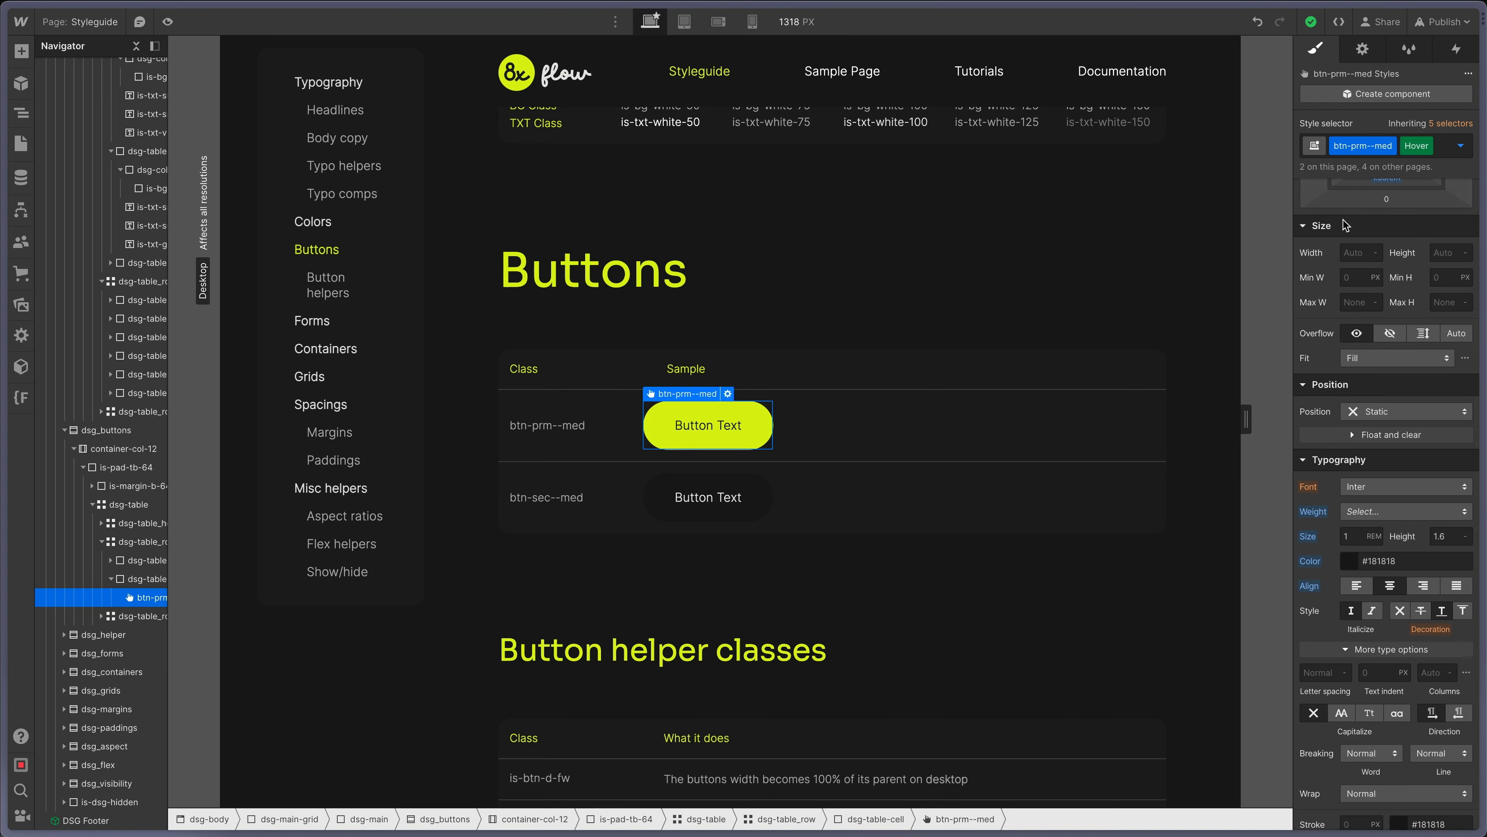
pyautogui.scroll(-10, 1346, 411)
pyautogui.click(1387, 648)
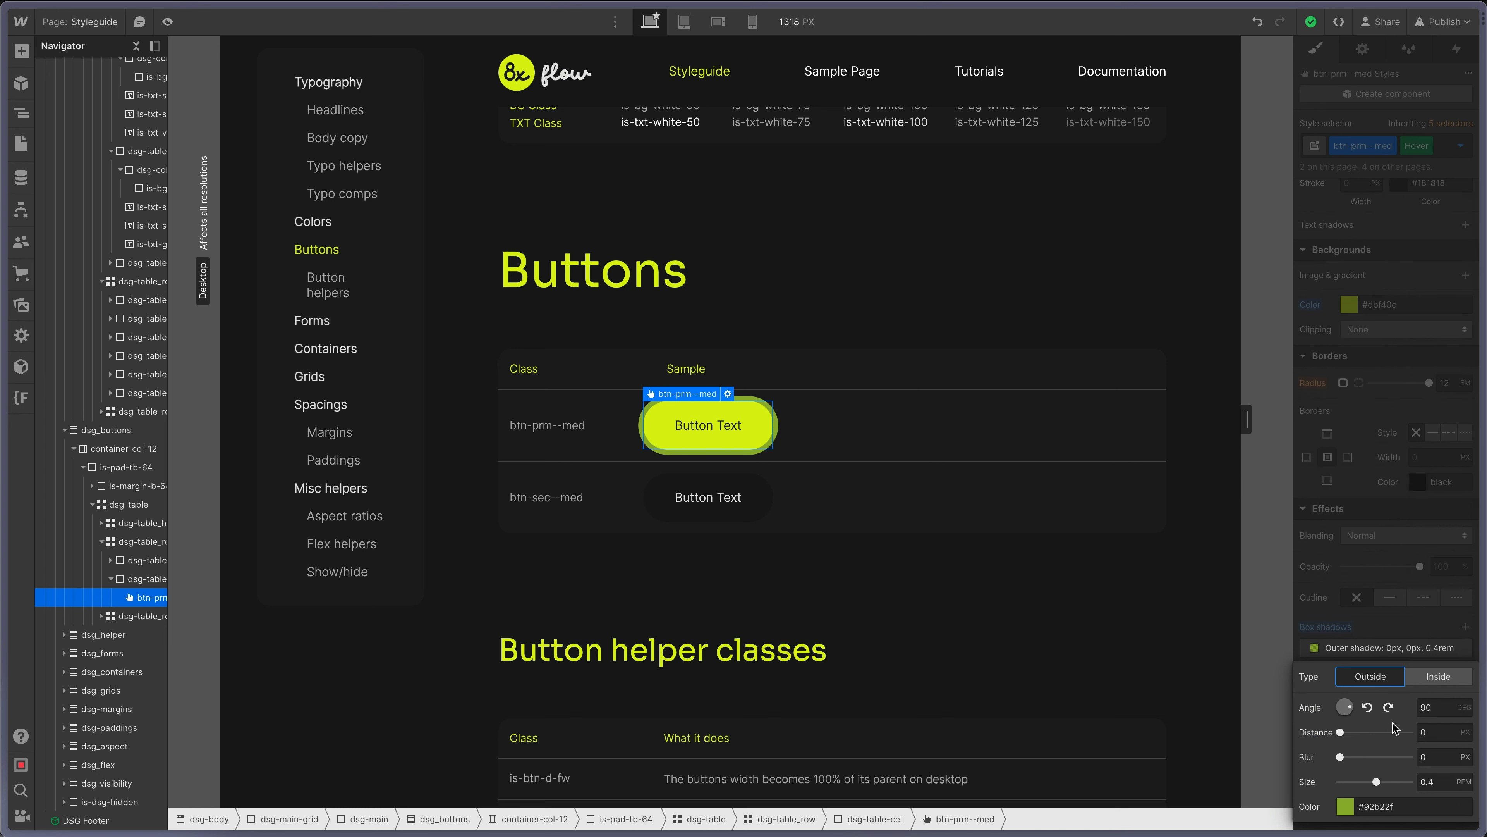
pyautogui.click(1439, 782)
pyautogui.press('Right')
pyautogui.press('BackSpace')
pyautogui.write('2')
pyautogui.press('Tab')
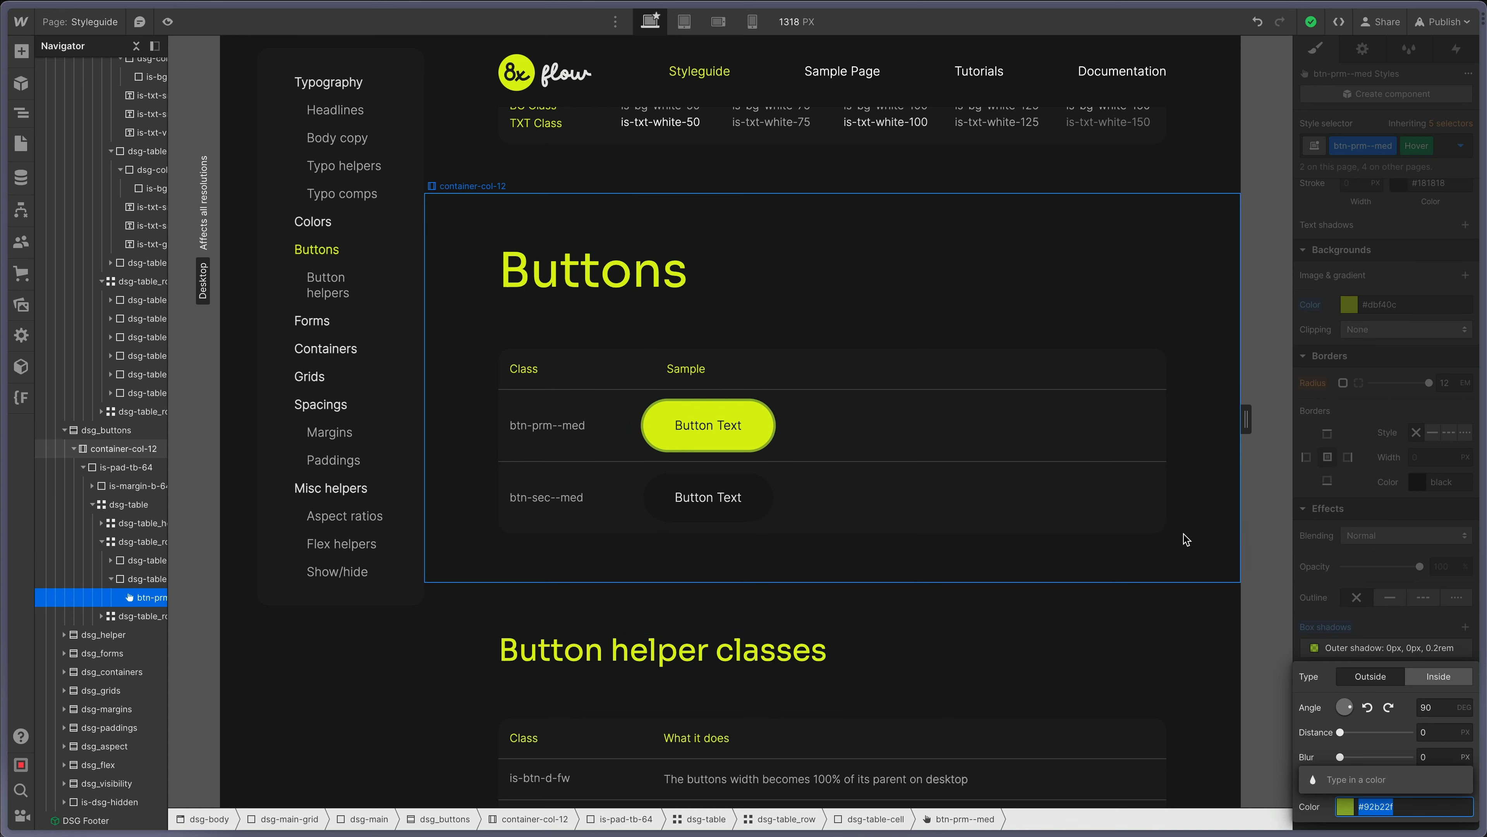
pyautogui.click(1420, 611)
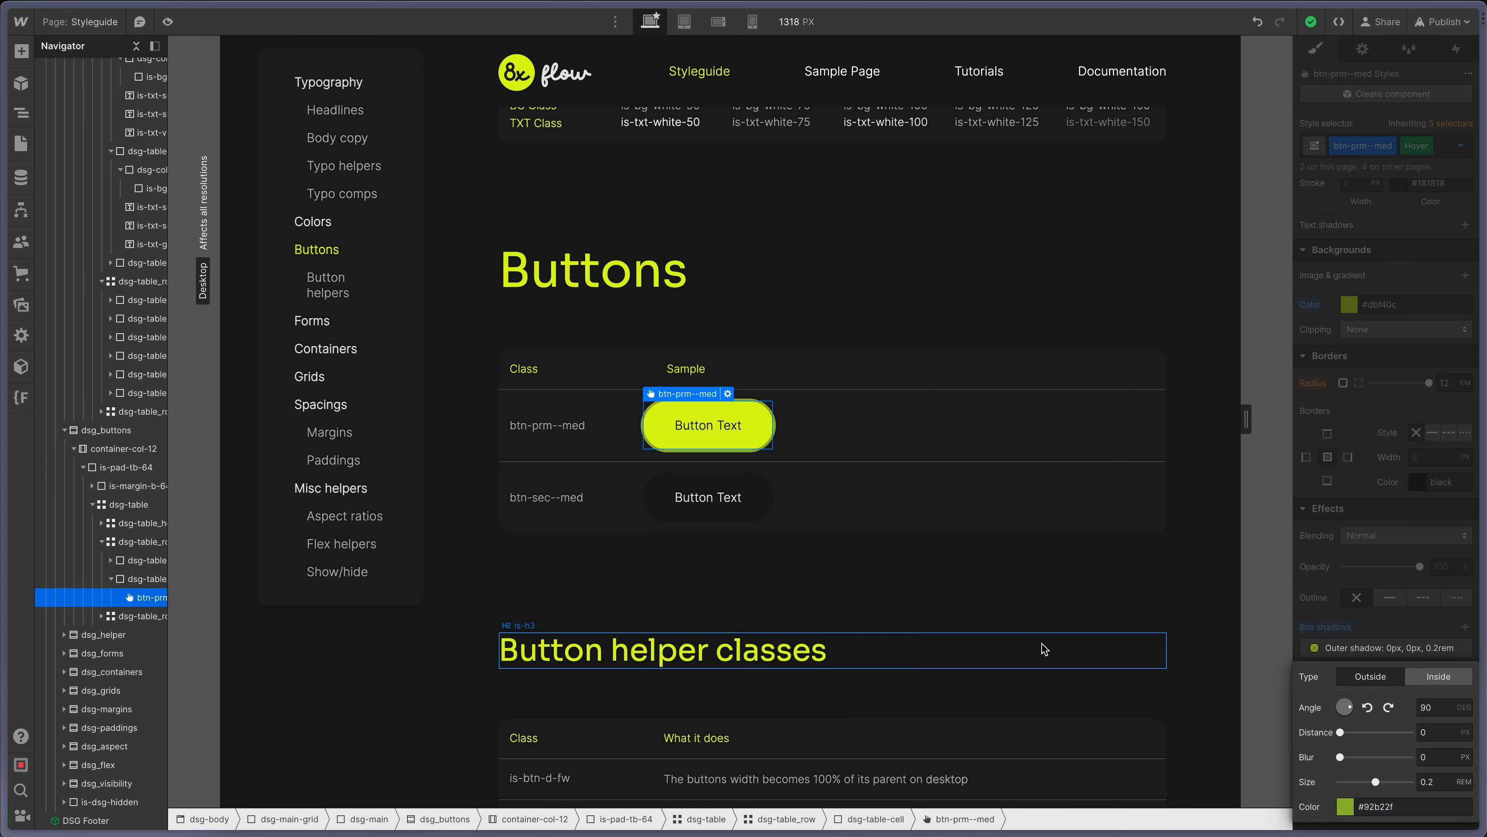
pyautogui.click(1119, 480)
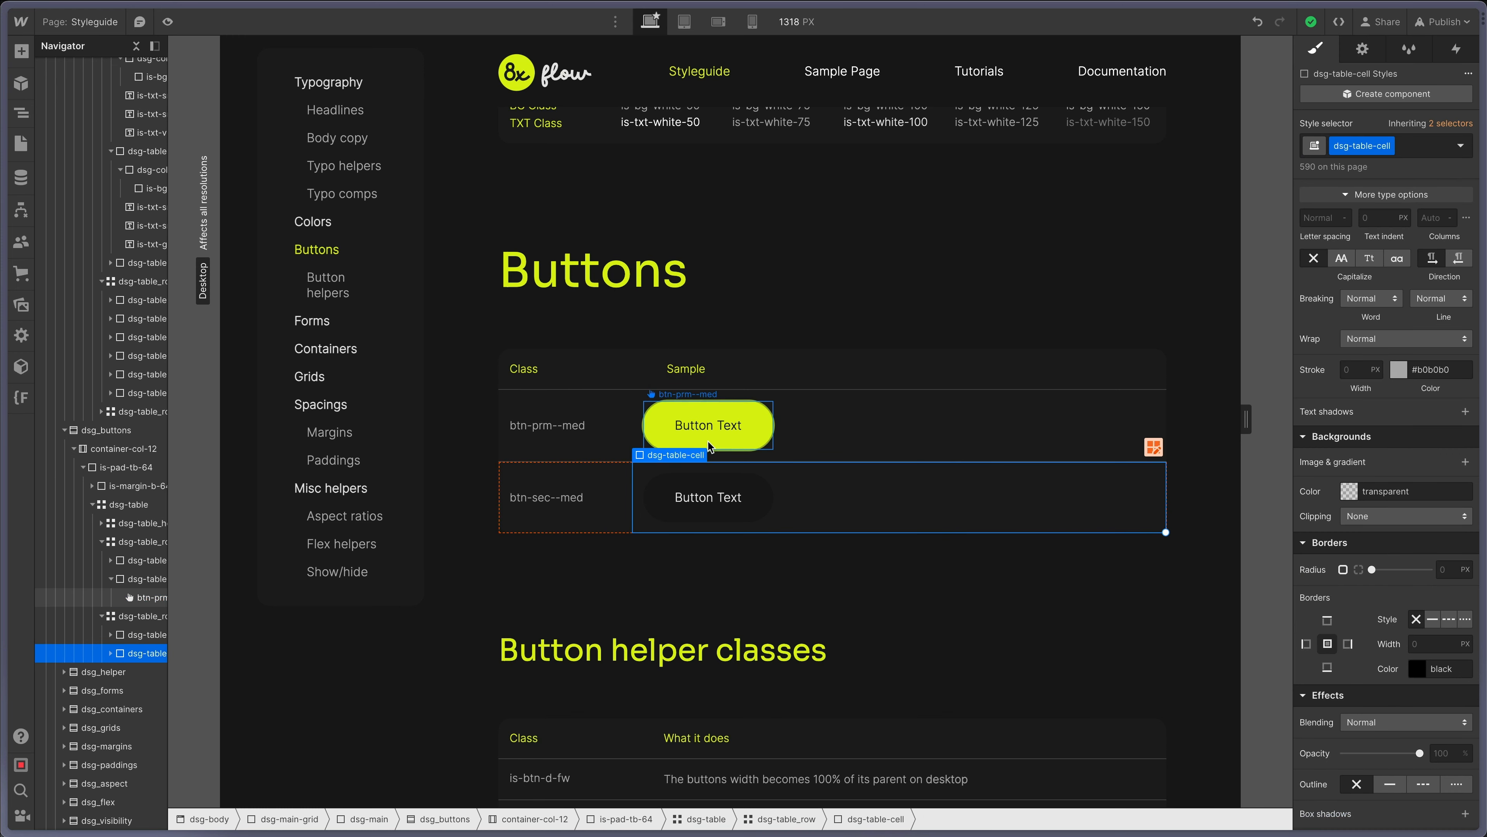
# Preview the btn-prm--med button to check its hover effect, and return to editing.
pyautogui.doubleClick(763, 435)
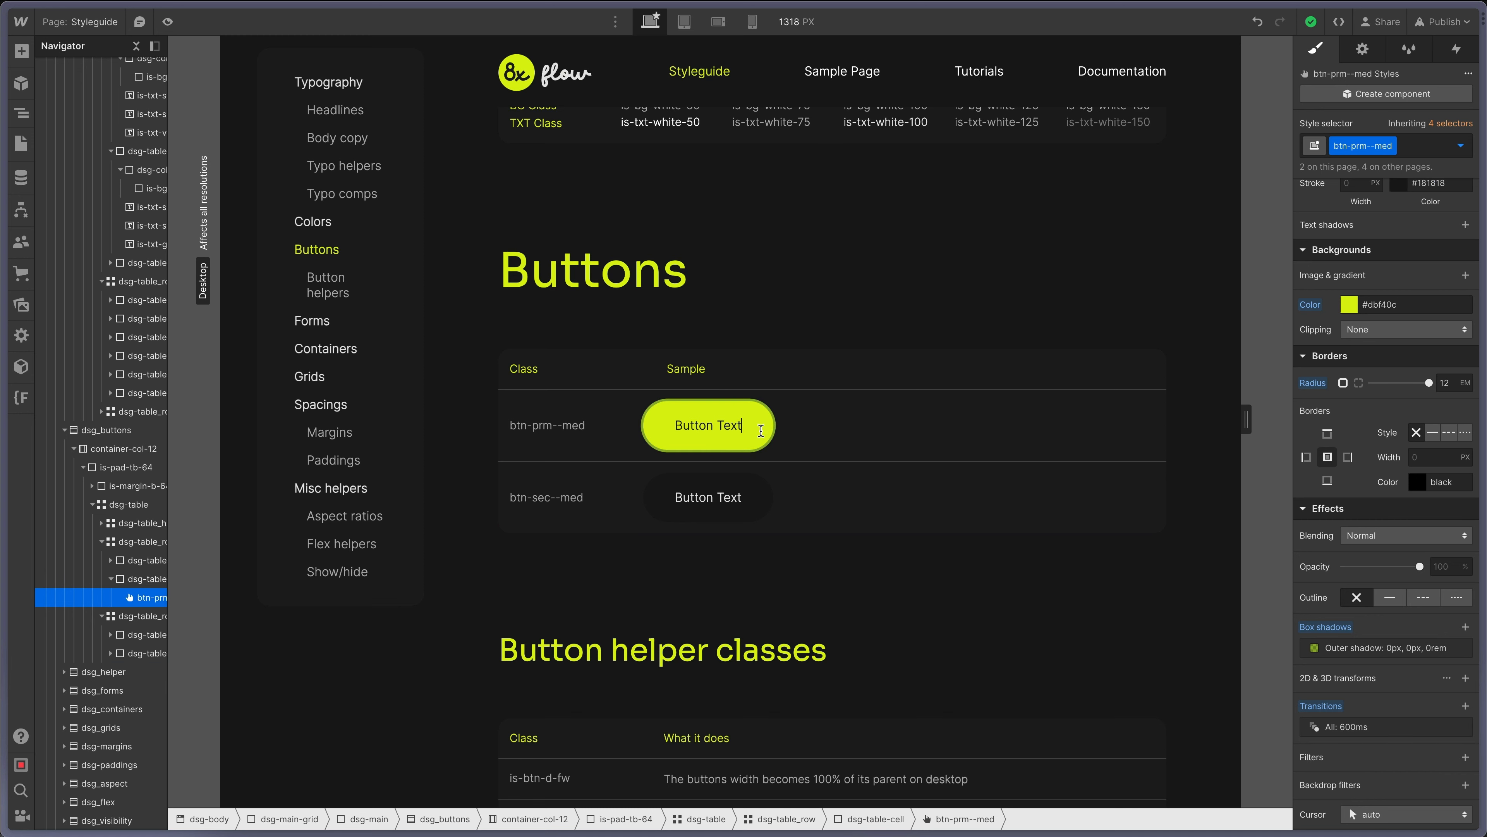
pyautogui.click(167, 21)
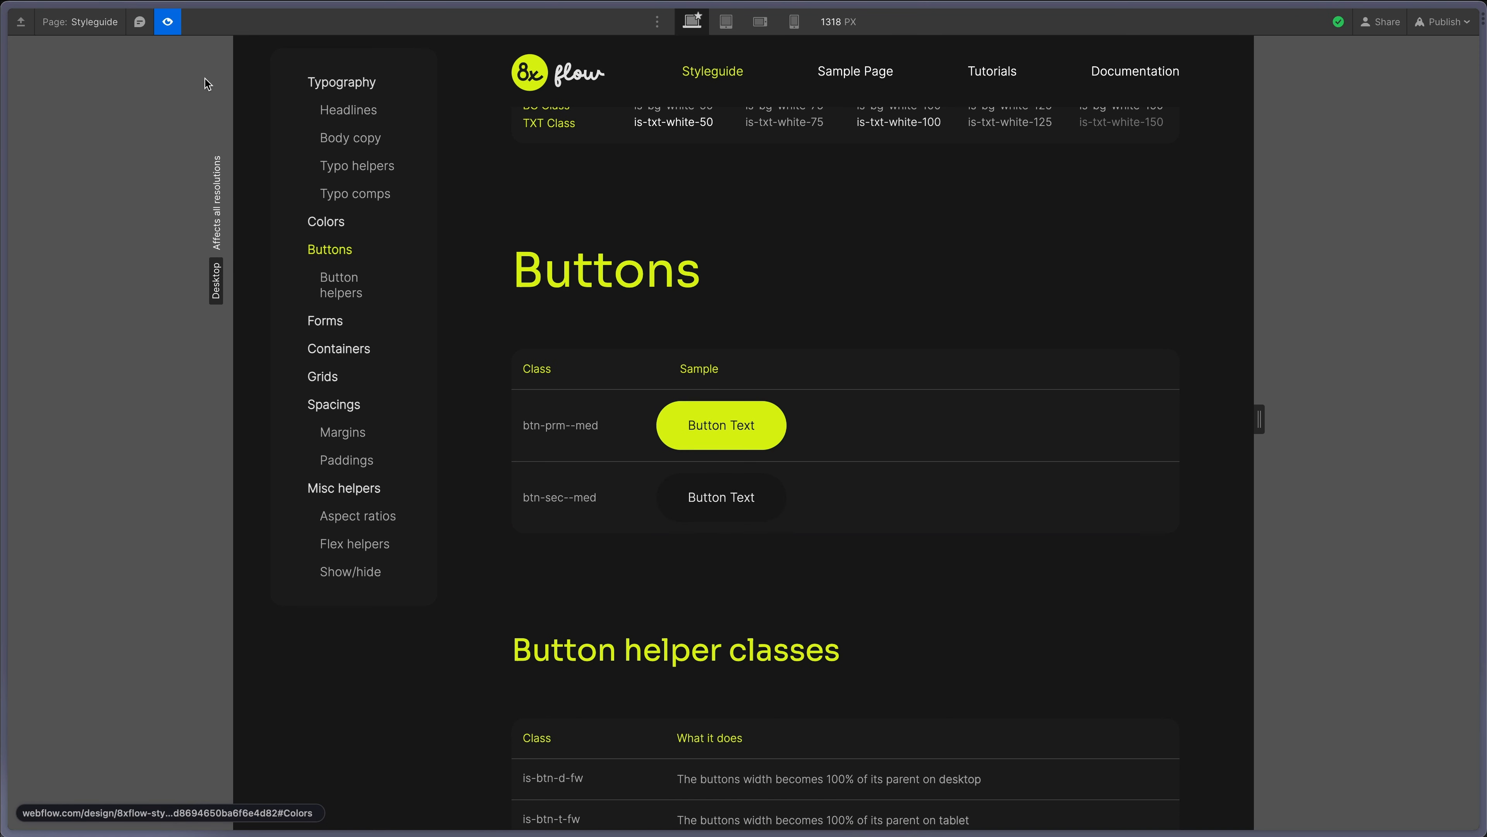
pyautogui.press('super+shift+p')
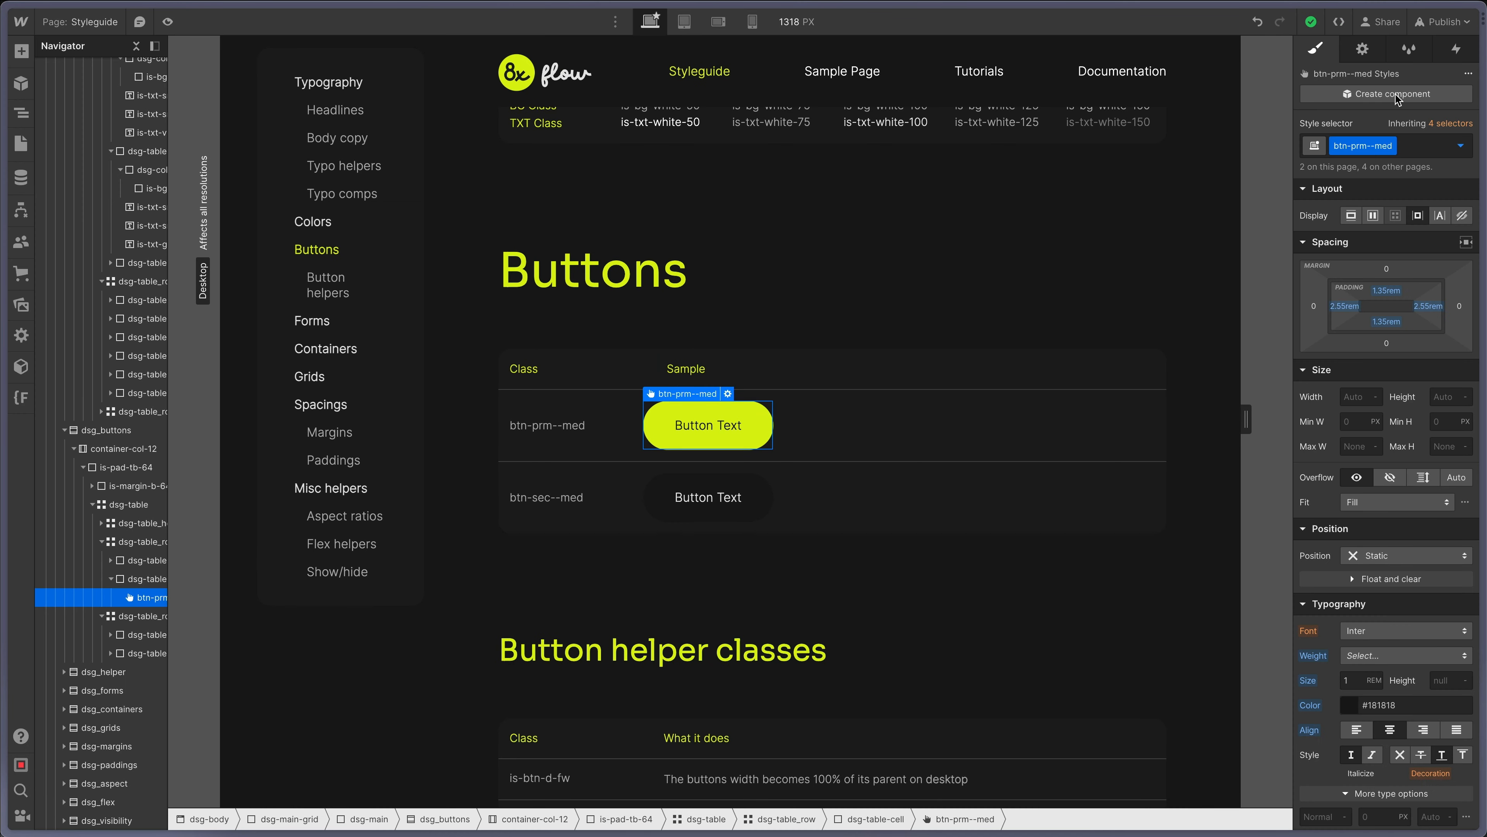
# Review the styles of the btn-prm--med button's Focused (keyboard) state.
pyautogui.click(1459, 148)
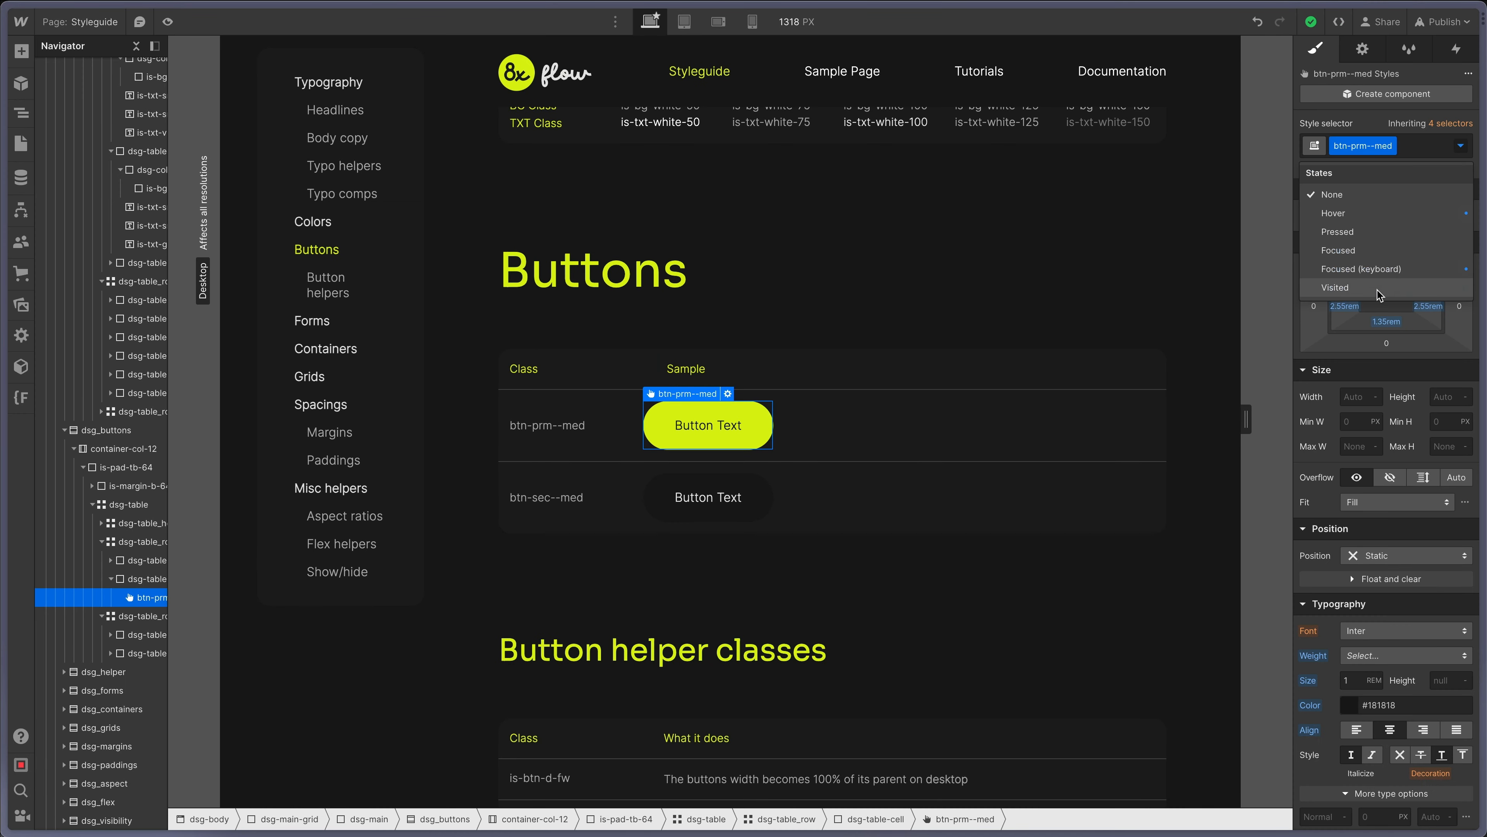
pyautogui.click(1373, 270)
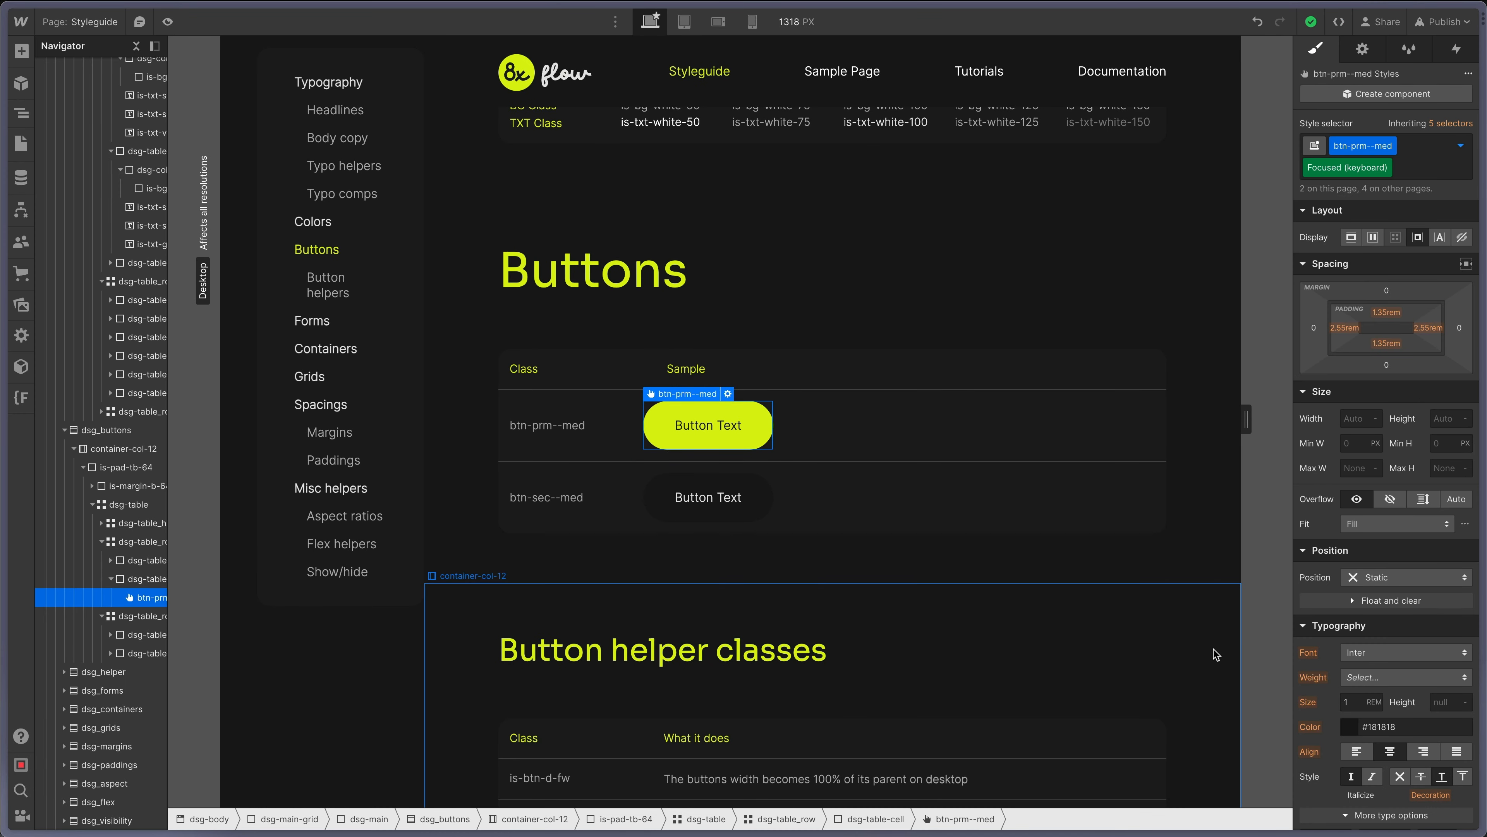
pyautogui.scroll(-10, 1397, 490)
pyautogui.scroll(5, 1396, 491)
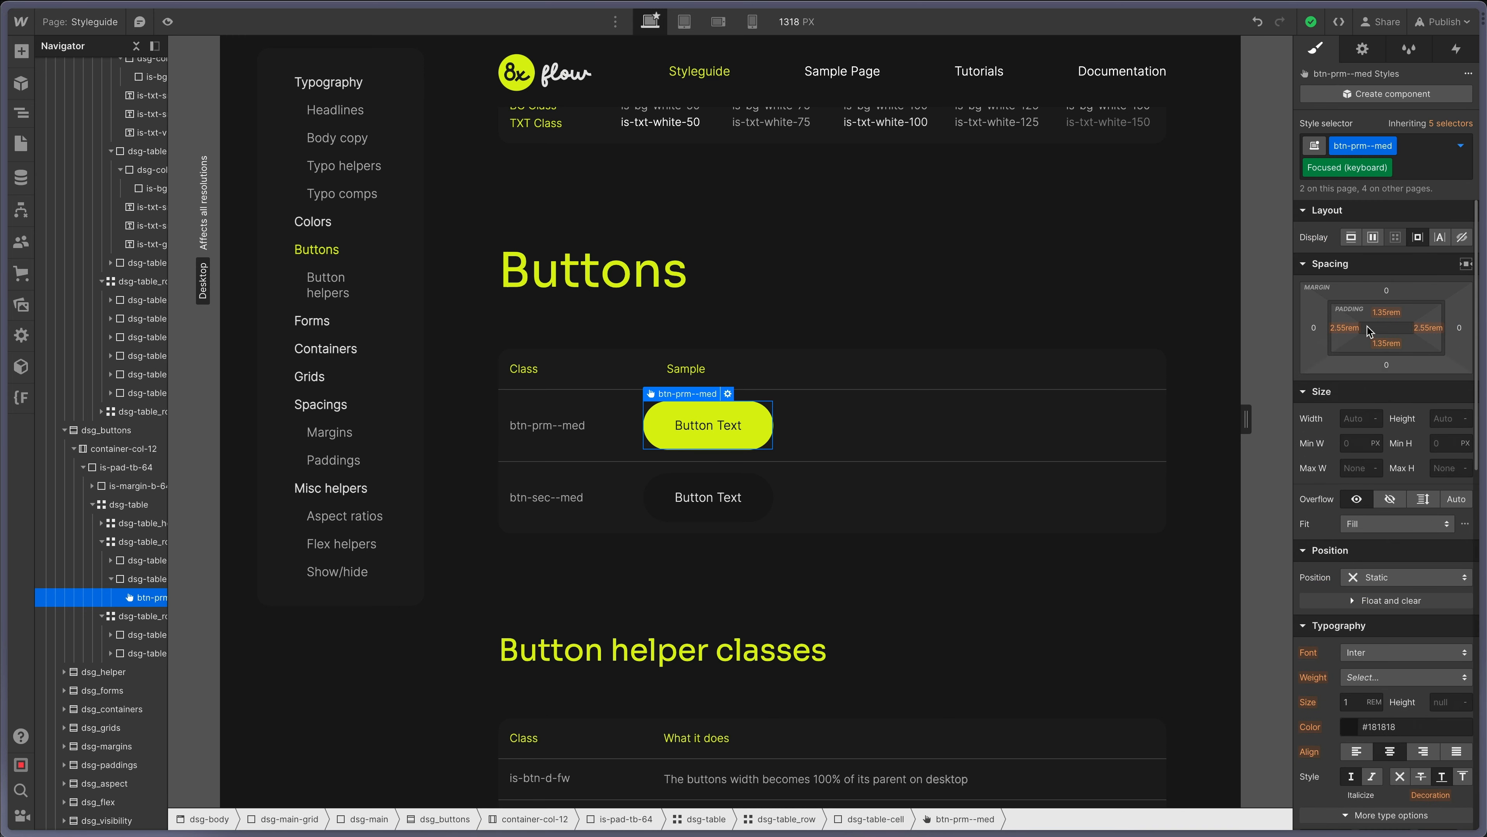
pyautogui.click(1461, 147)
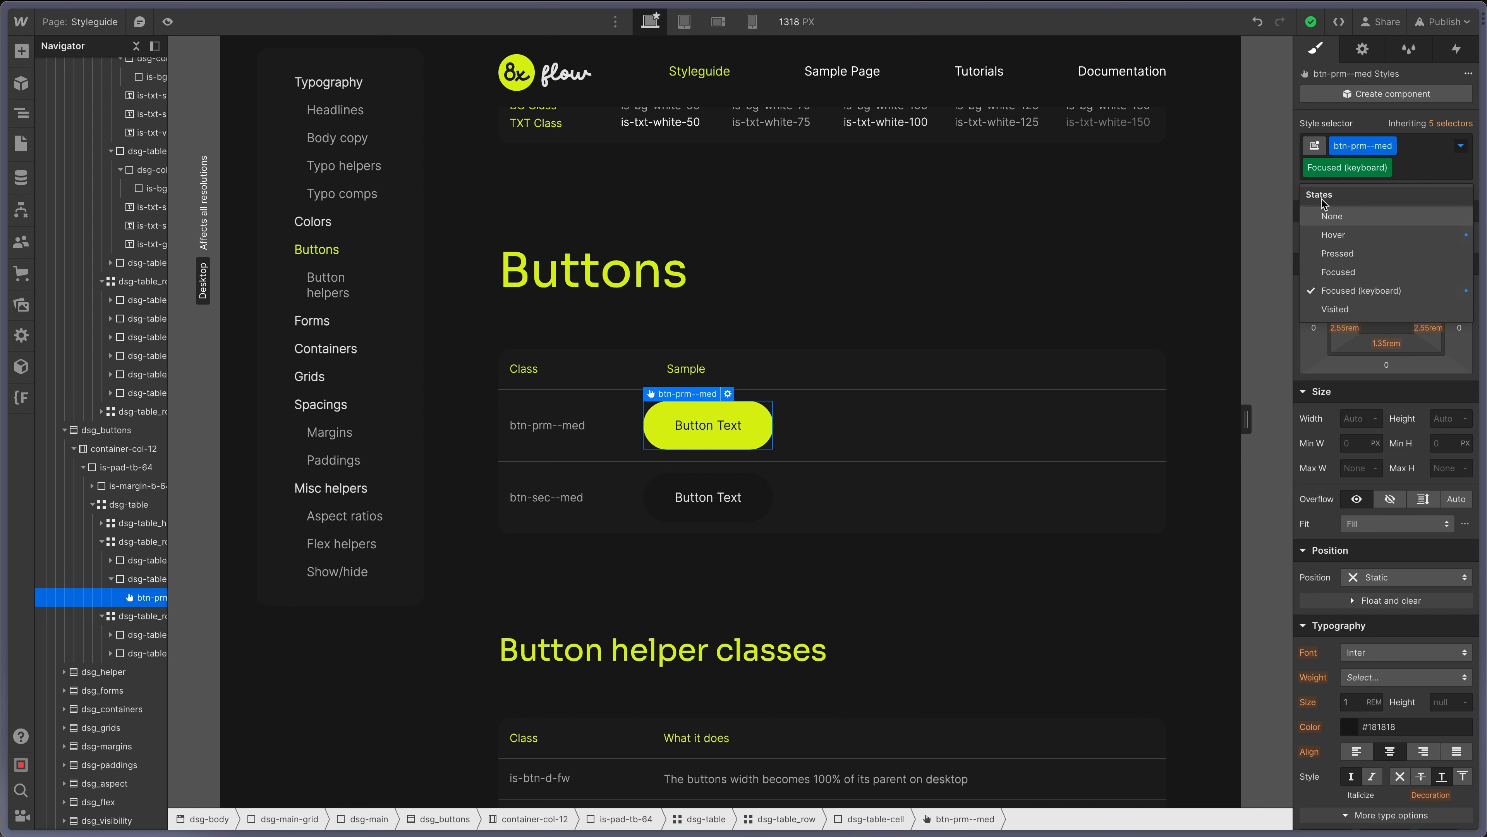
pyautogui.press('Escape')
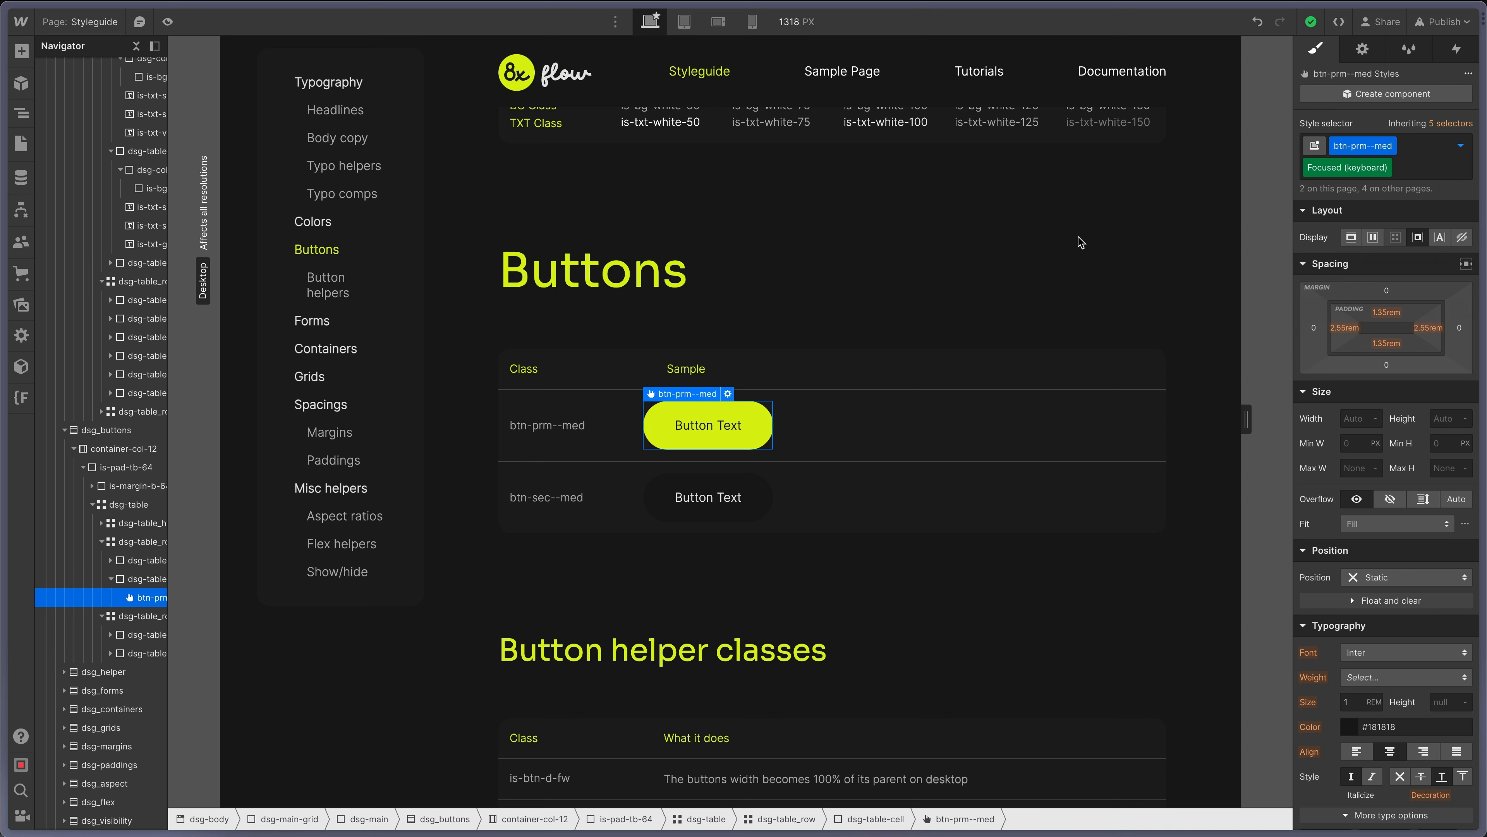
# Examine the btn-sec--med button, the button helper classes, and the form-input styles of the Forms text input.
pyautogui.click(663, 504)
pyautogui.scroll(-5, 667, 645)
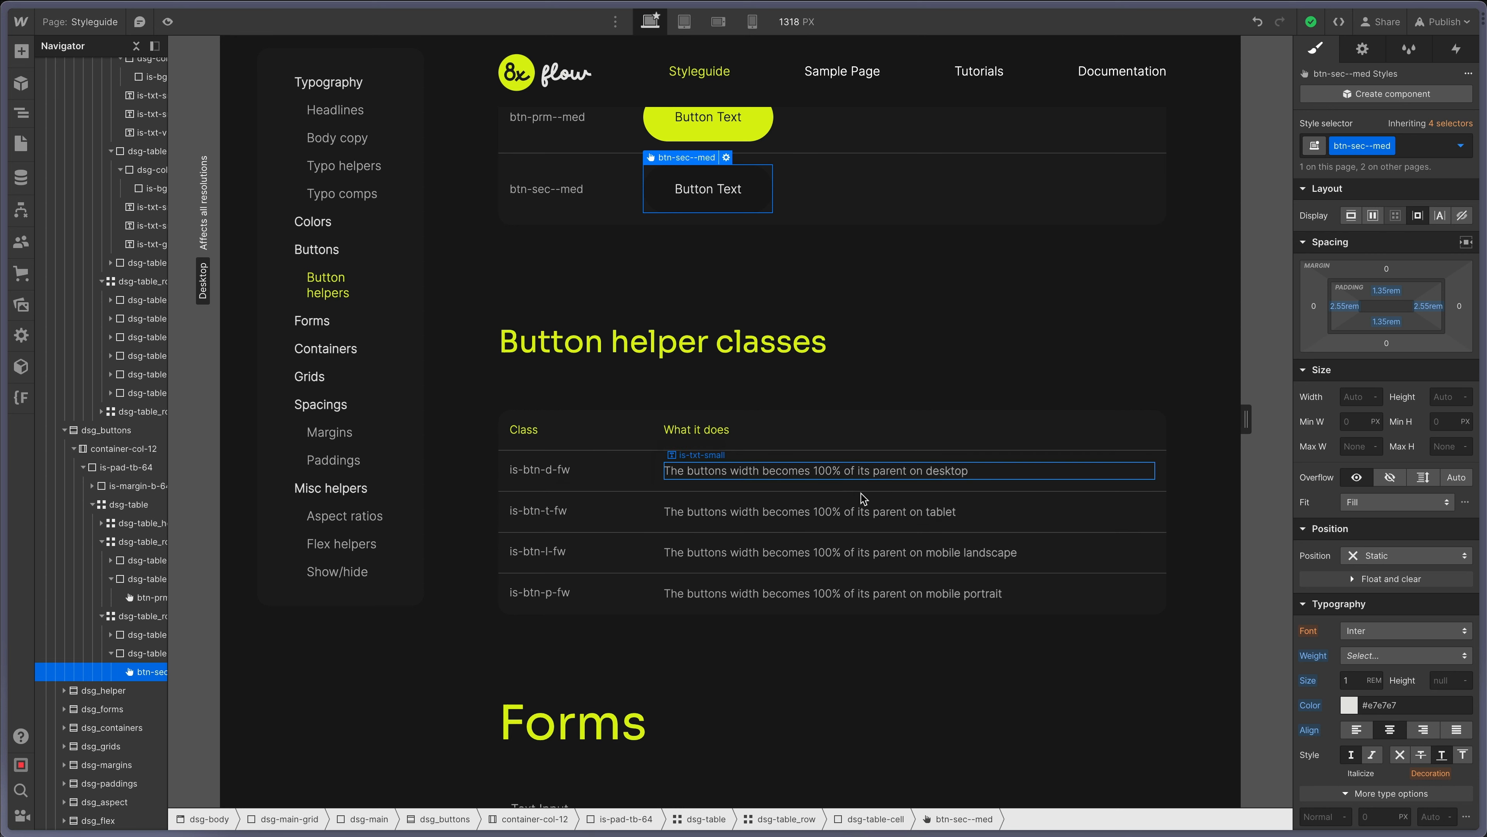
pyautogui.scroll(-2, 732, 431)
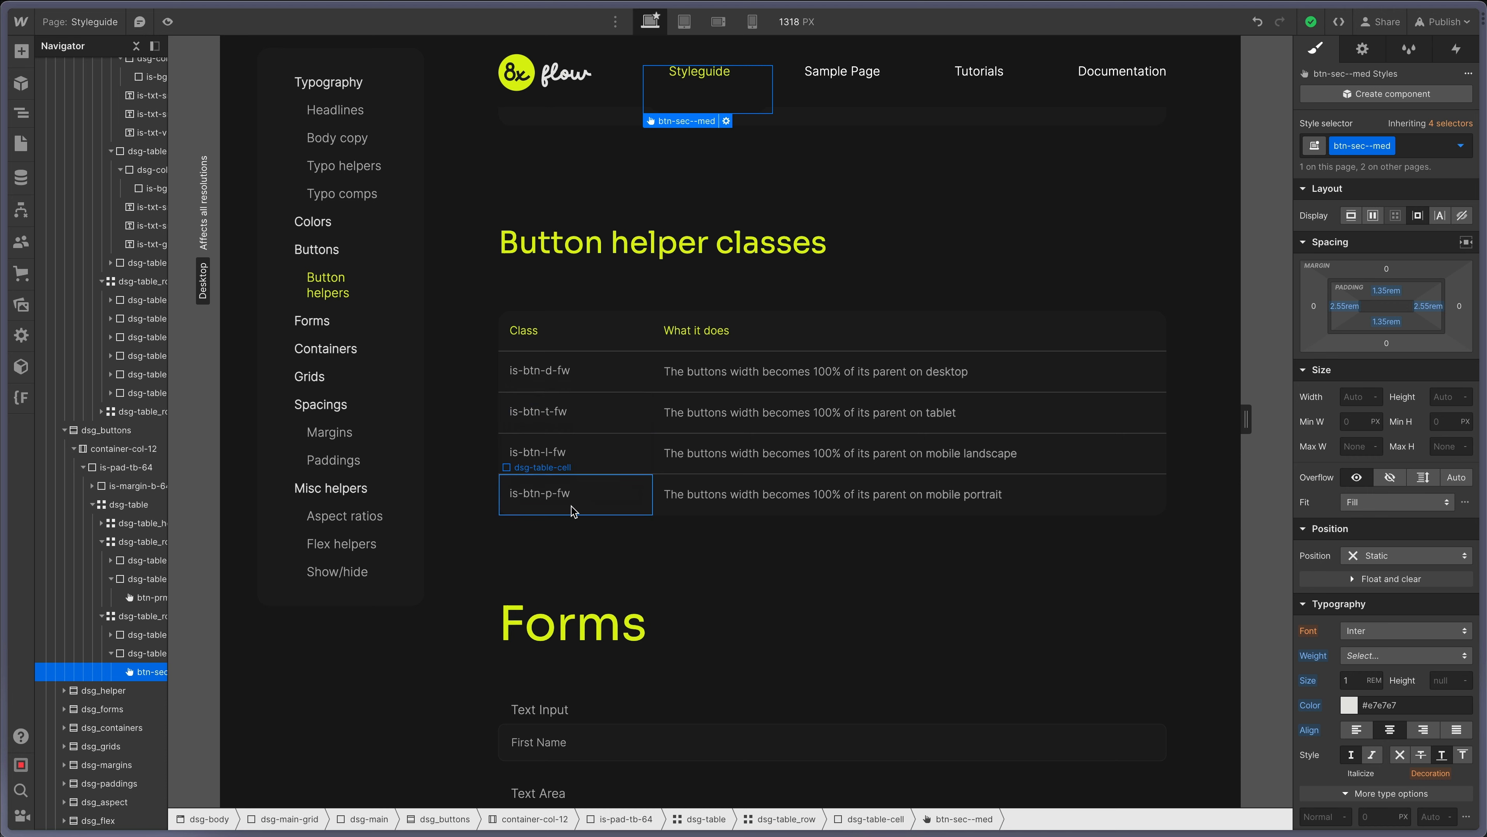
pyautogui.scroll(-10, 786, 551)
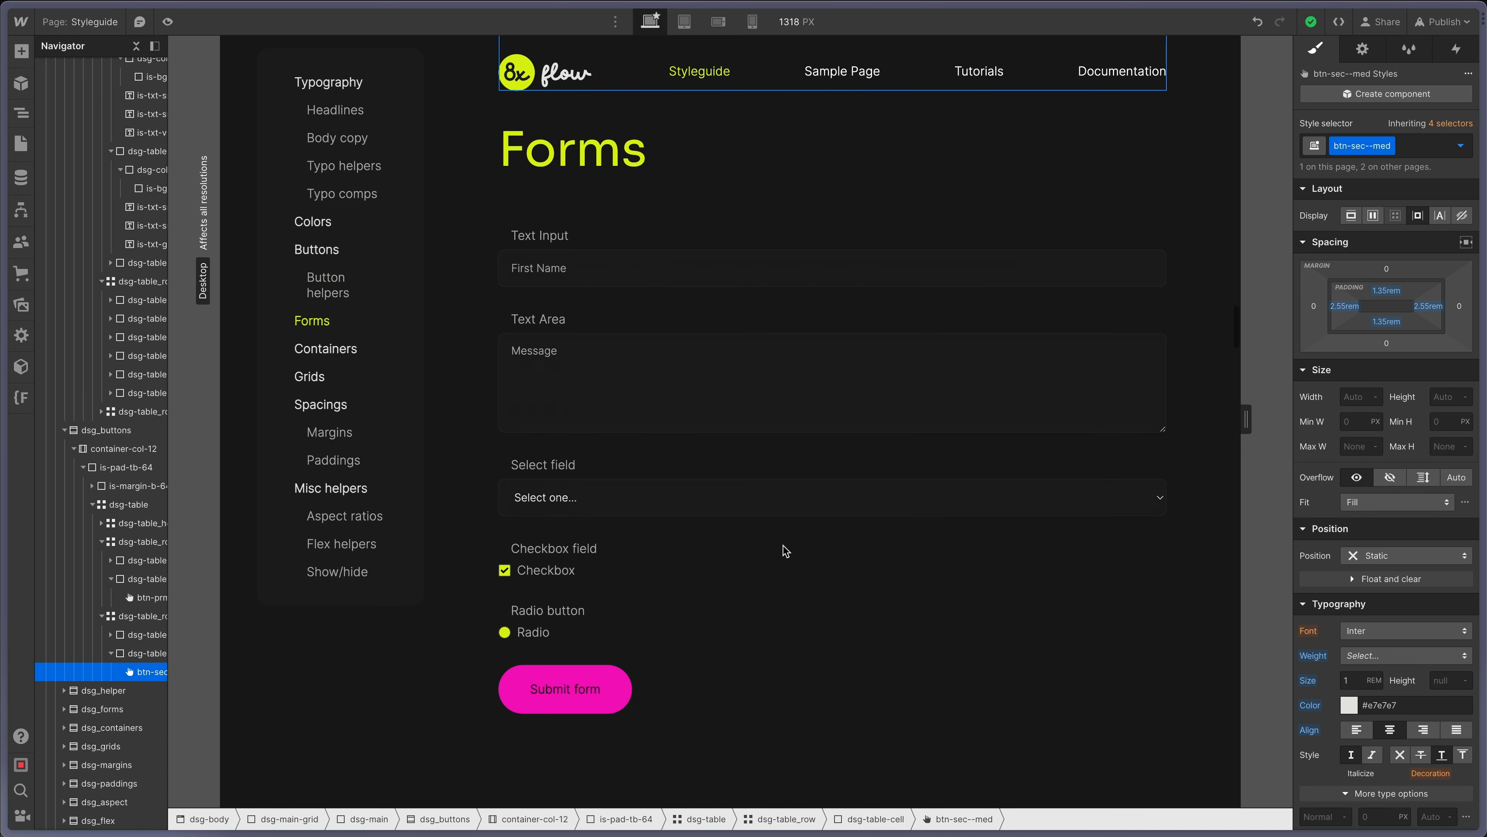
pyautogui.rightClick(786, 547)
pyautogui.press('Escape')
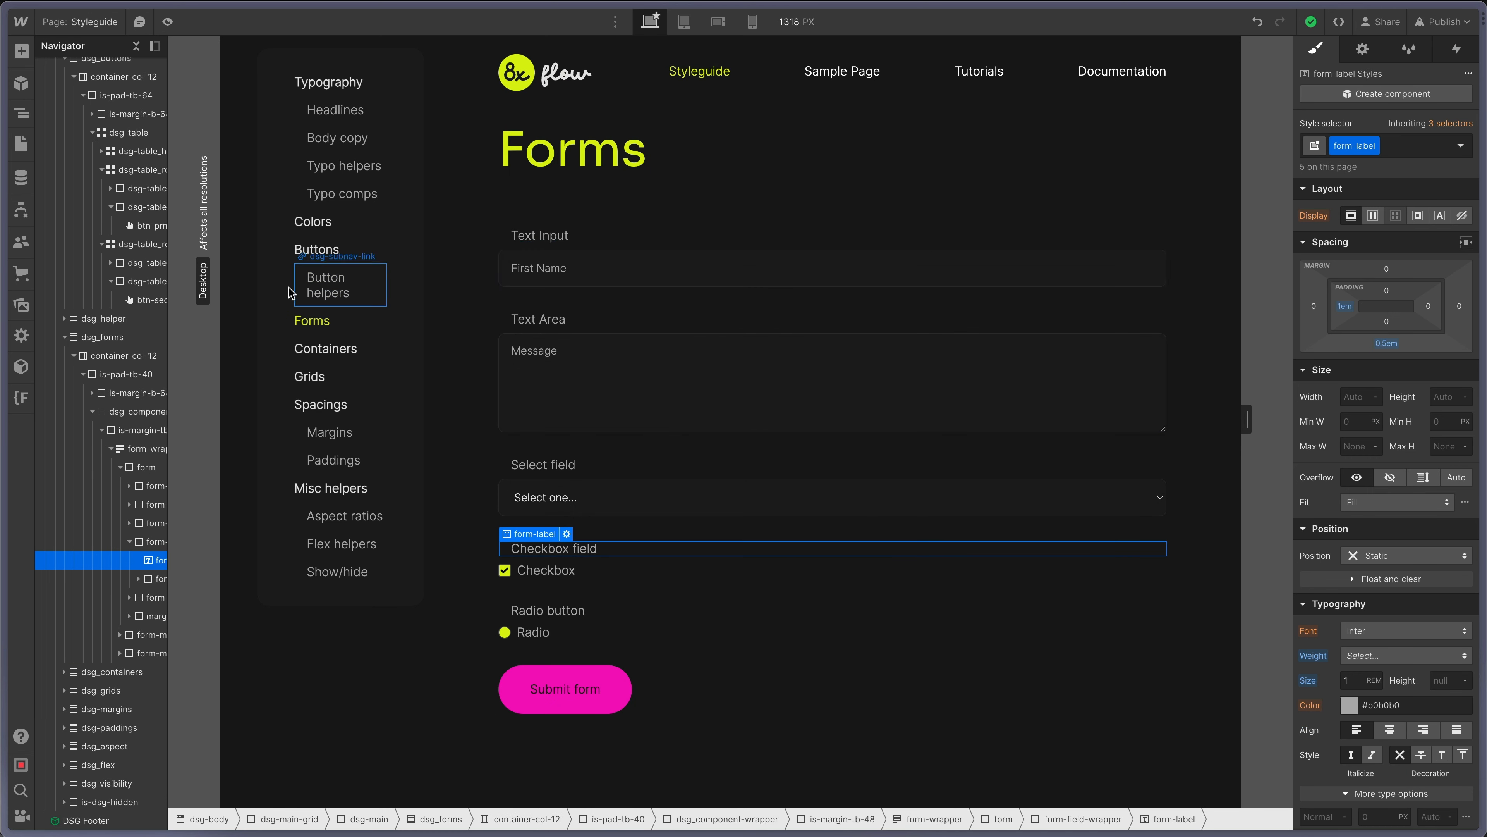
pyautogui.click(785, 267)
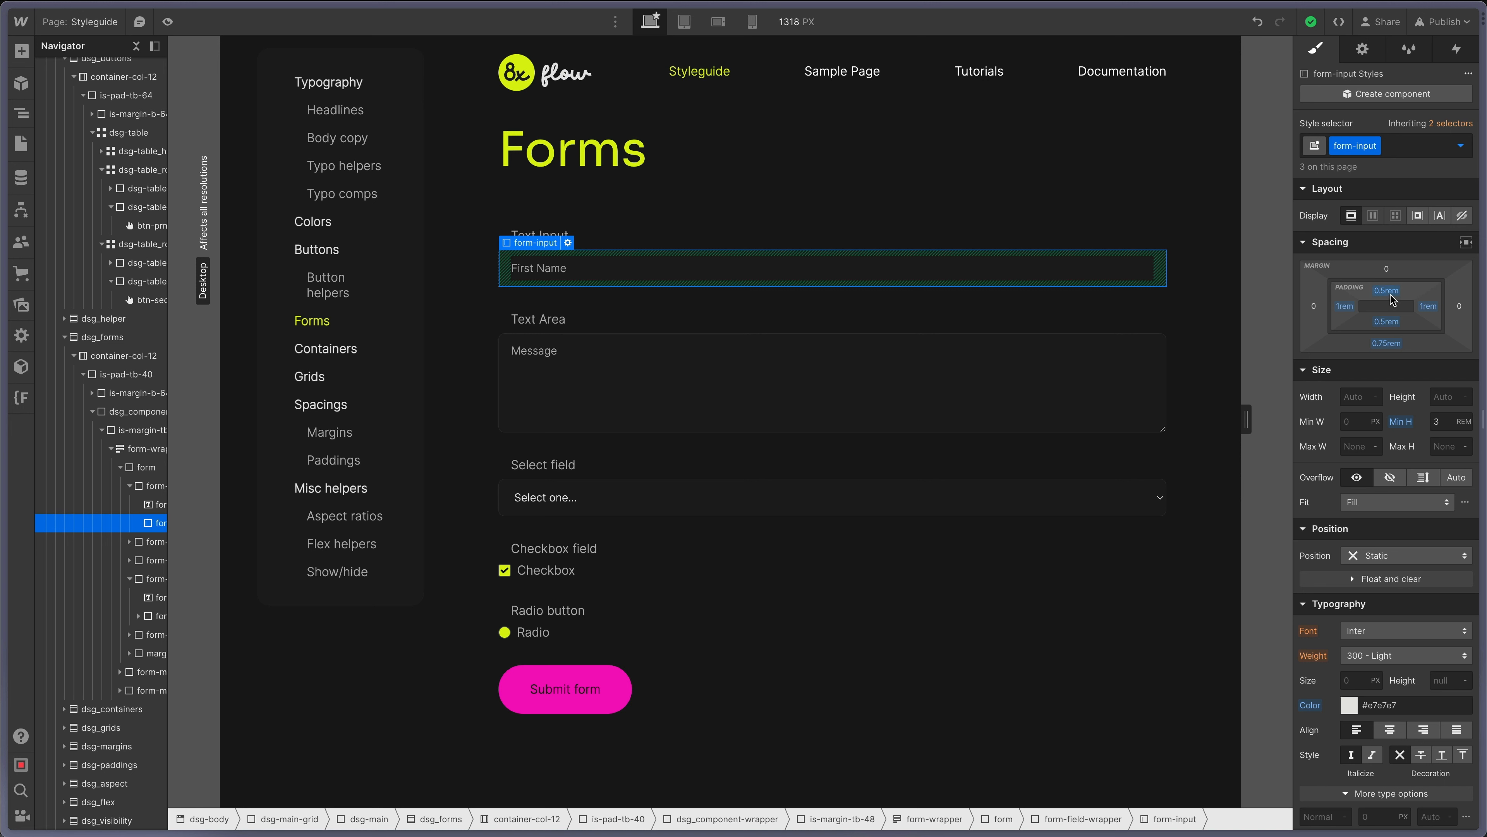
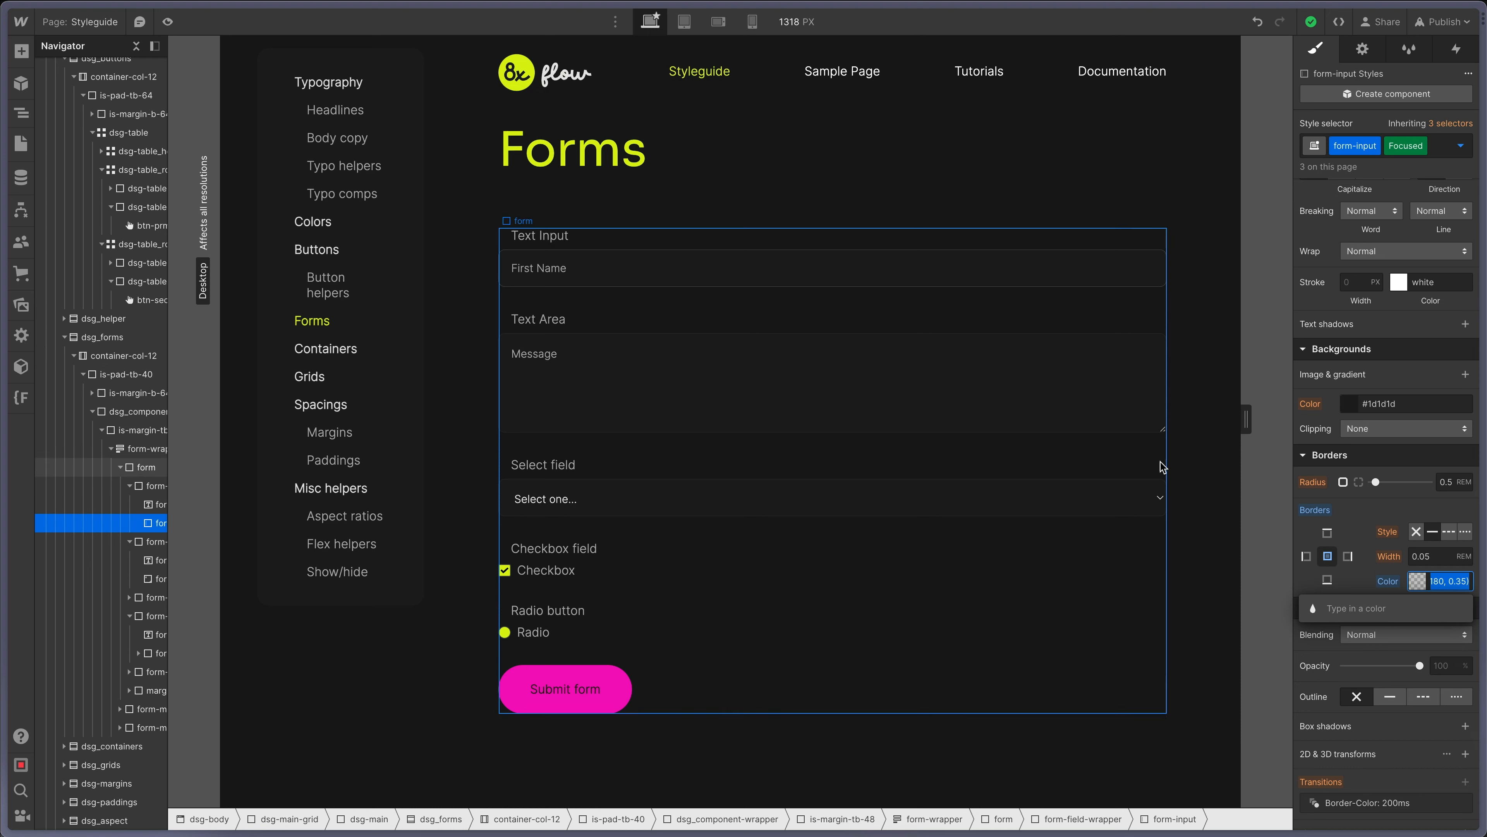
# Set the text colour of the form-input class's Placeholder state to #5e5e5e.
pyautogui.click(1461, 147)
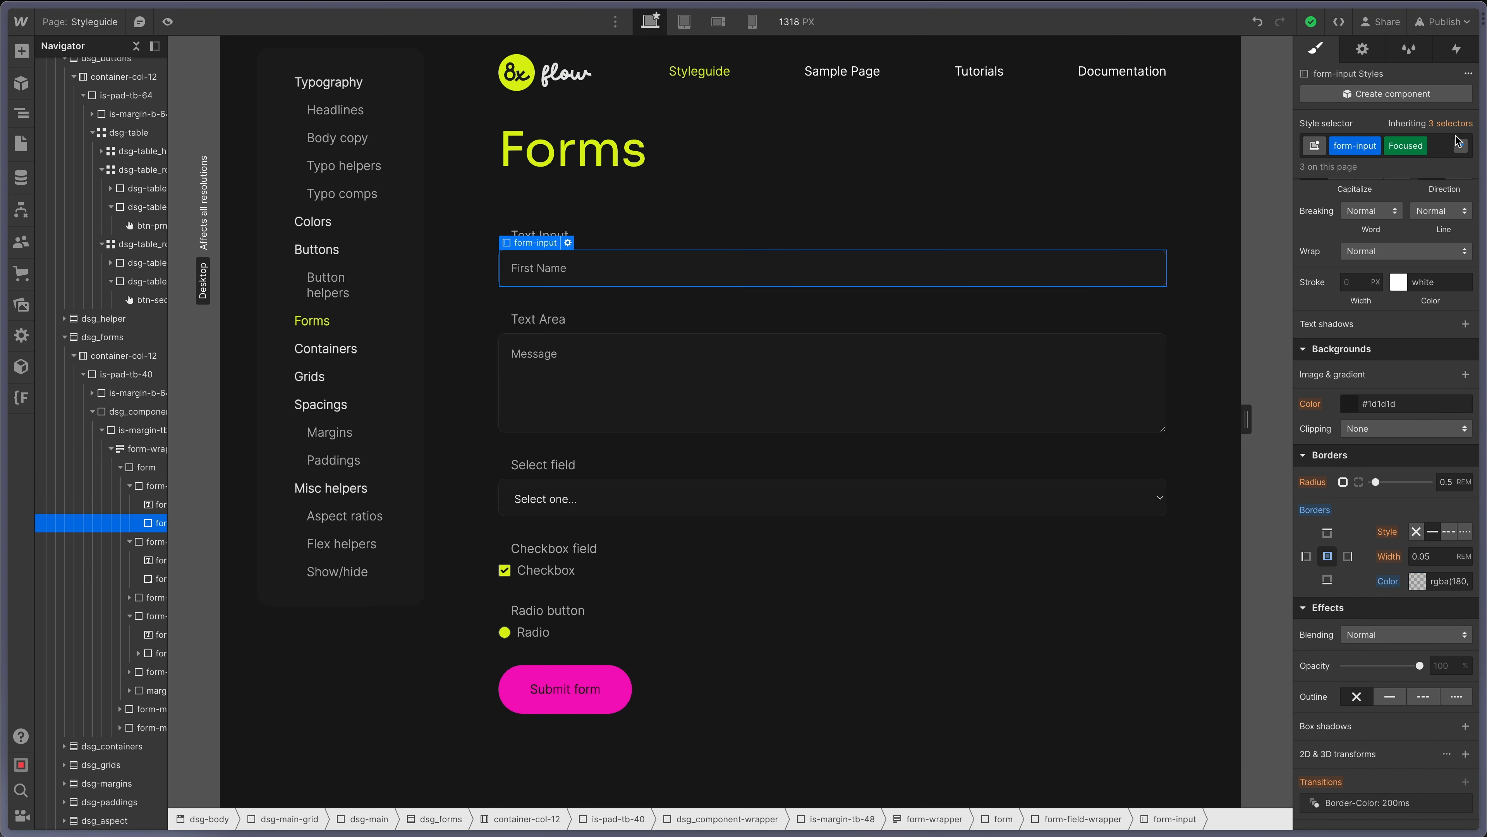
pyautogui.scroll(1, 1386, 422)
pyautogui.scroll(7, 1386, 422)
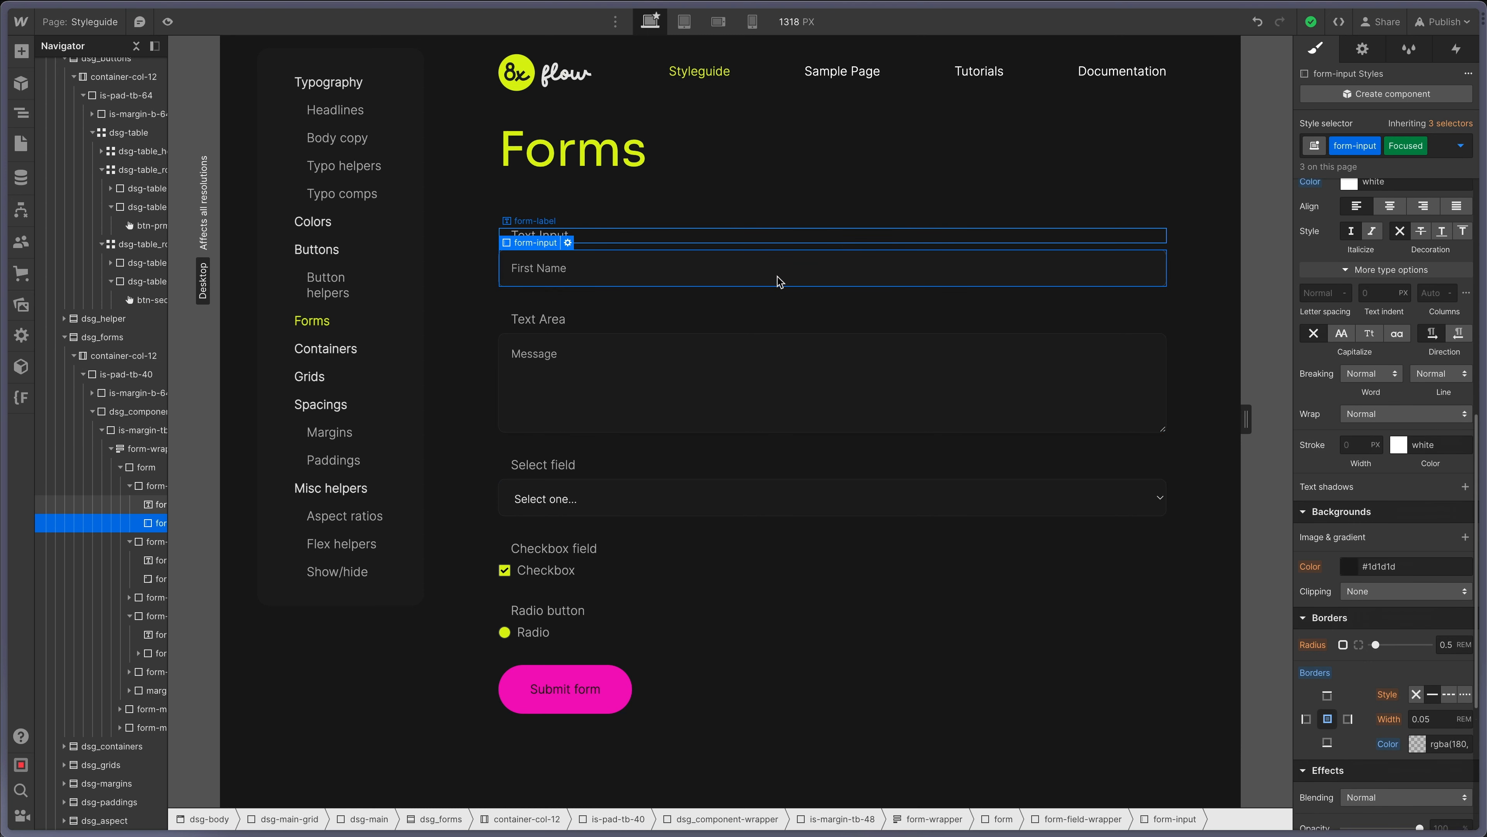
pyautogui.scroll(4, 1434, 355)
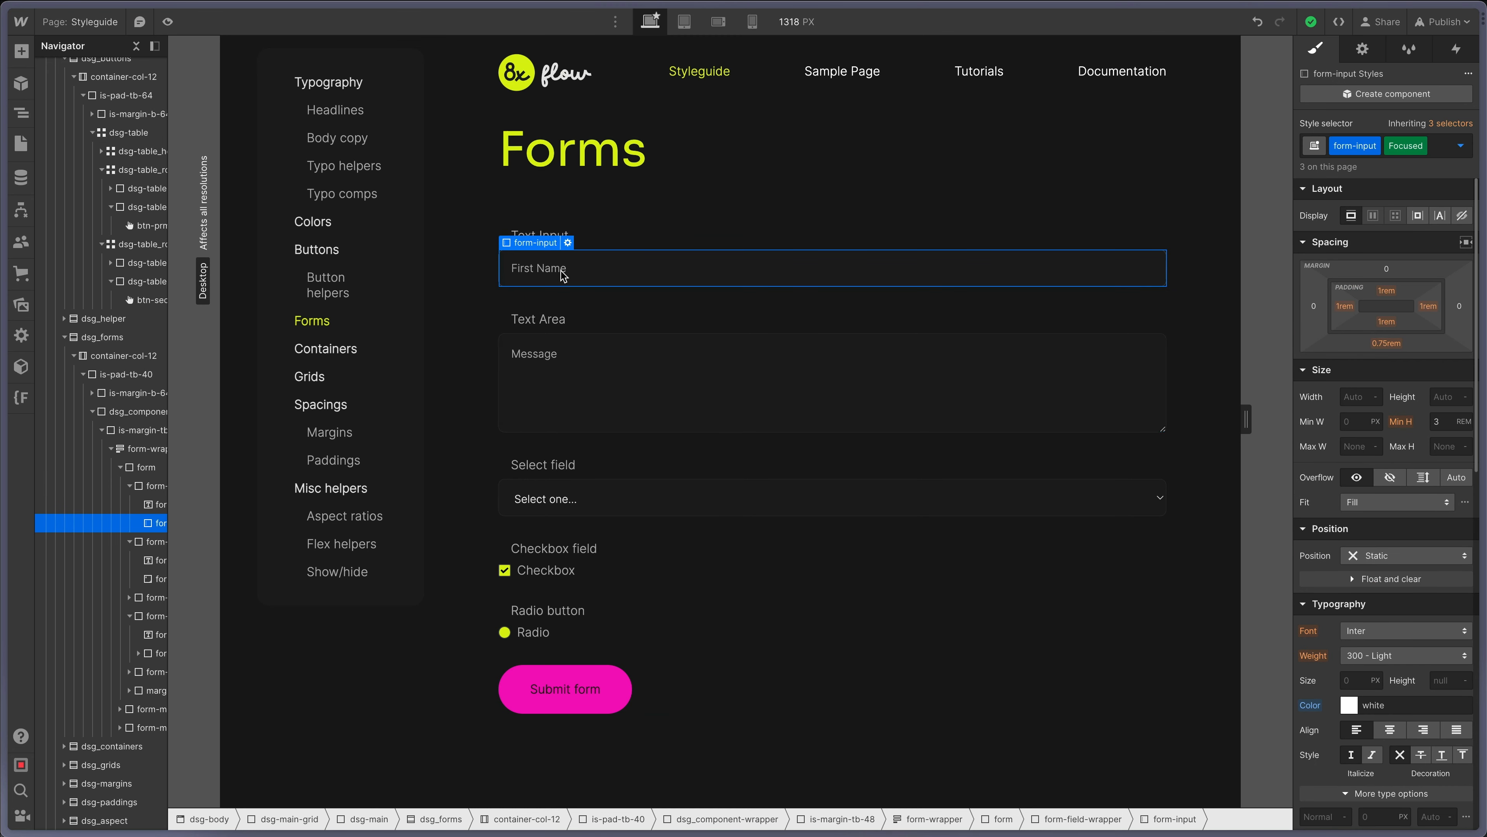
pyautogui.click(1461, 146)
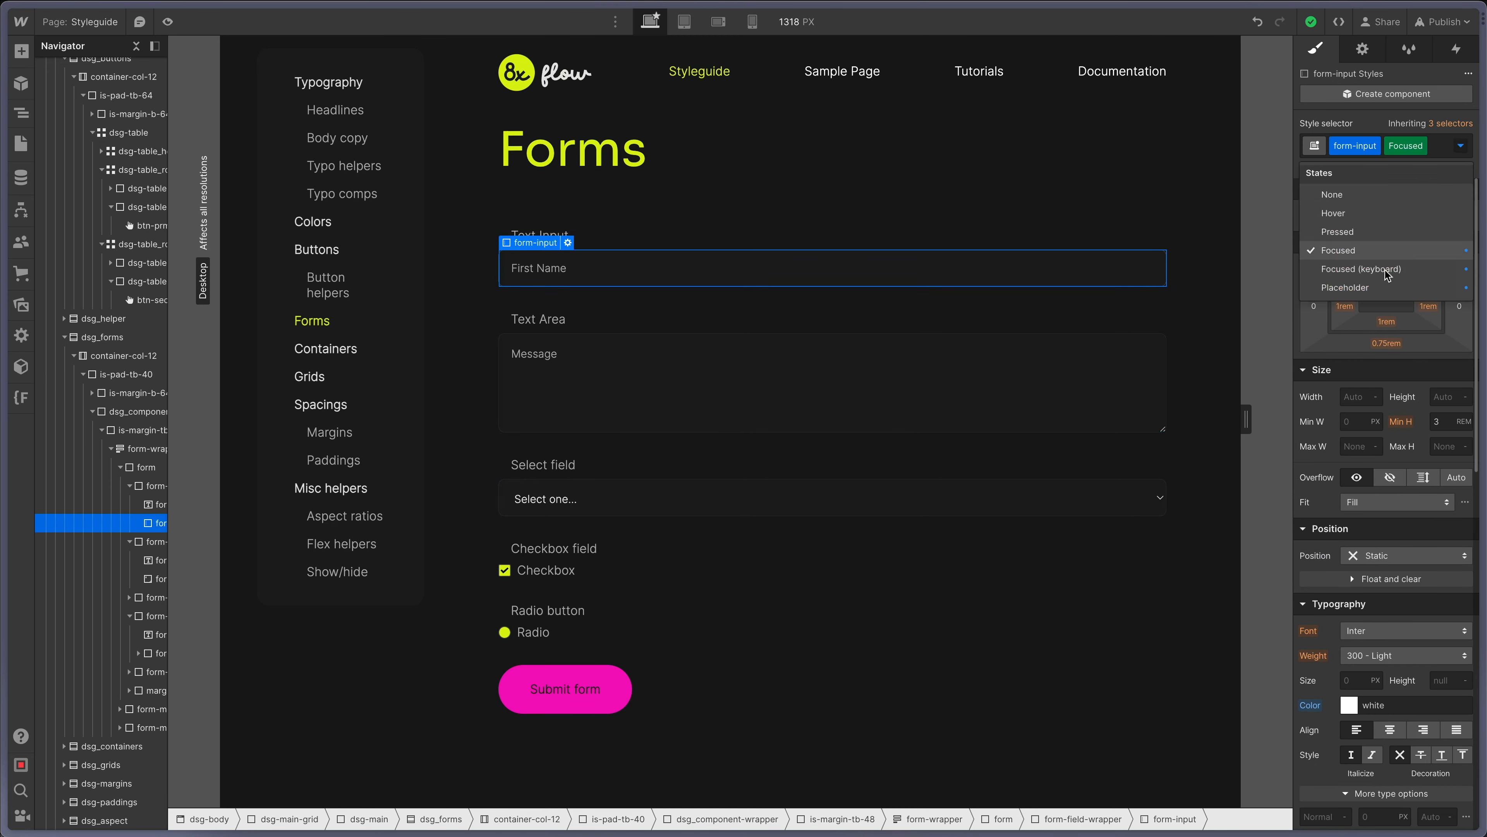
pyautogui.click(1355, 288)
pyautogui.scroll(-1, 1429, 630)
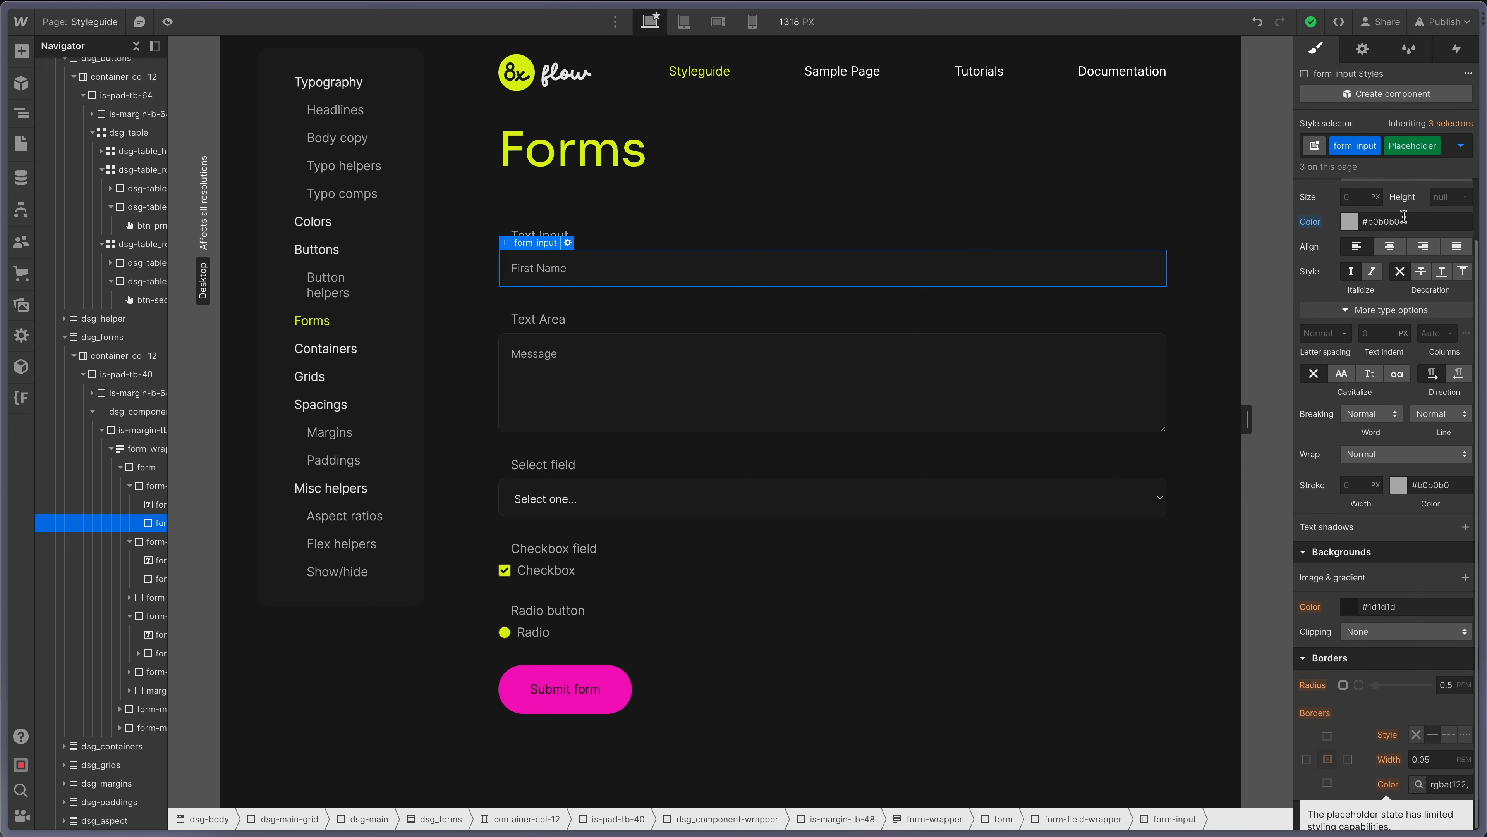
pyautogui.click(1349, 221)
pyautogui.moveTo(1303, 307); pyautogui.dragTo(1297, 312)
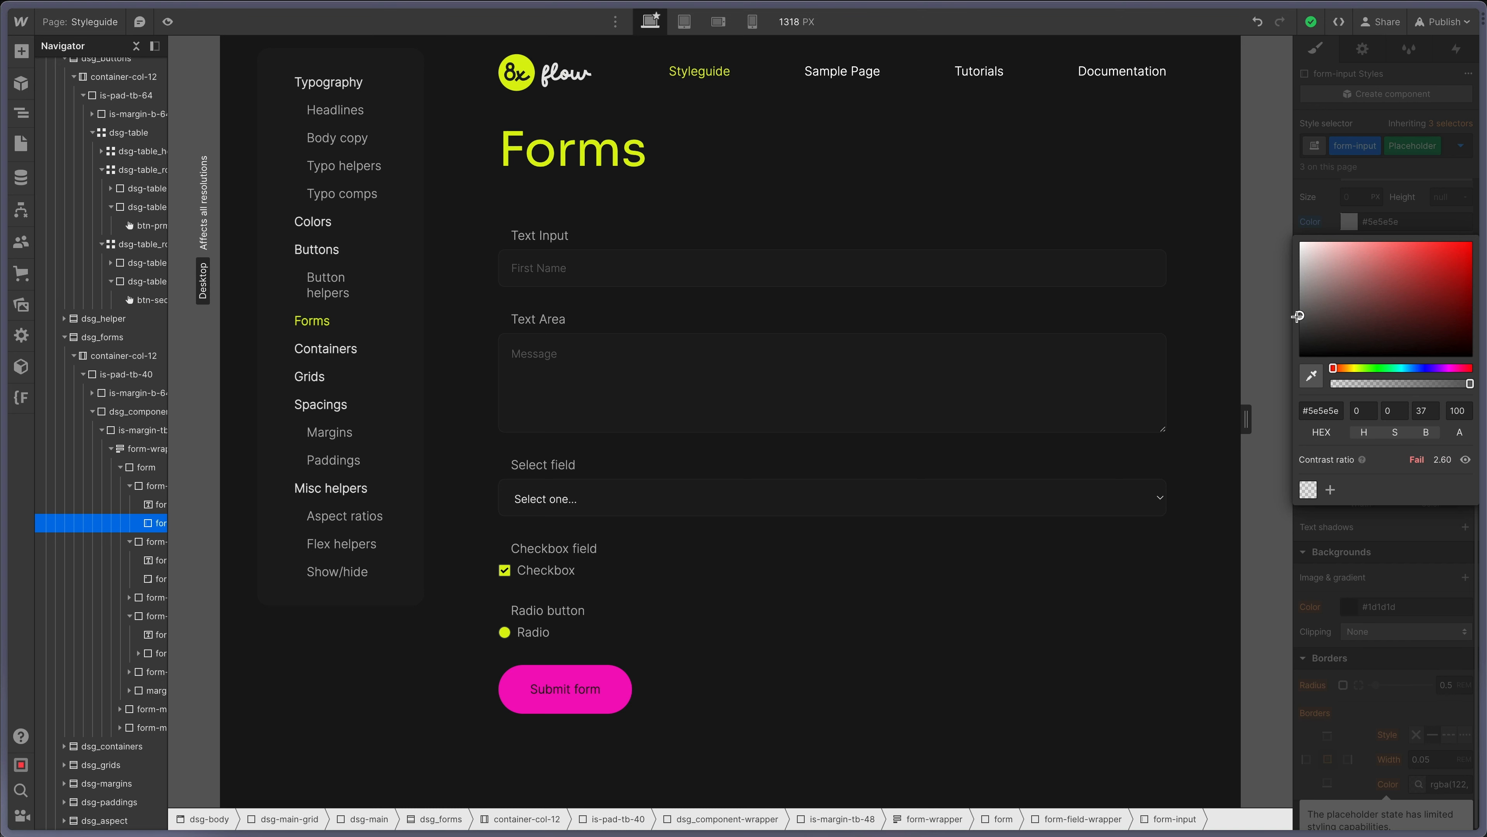
pyautogui.click(755, 202)
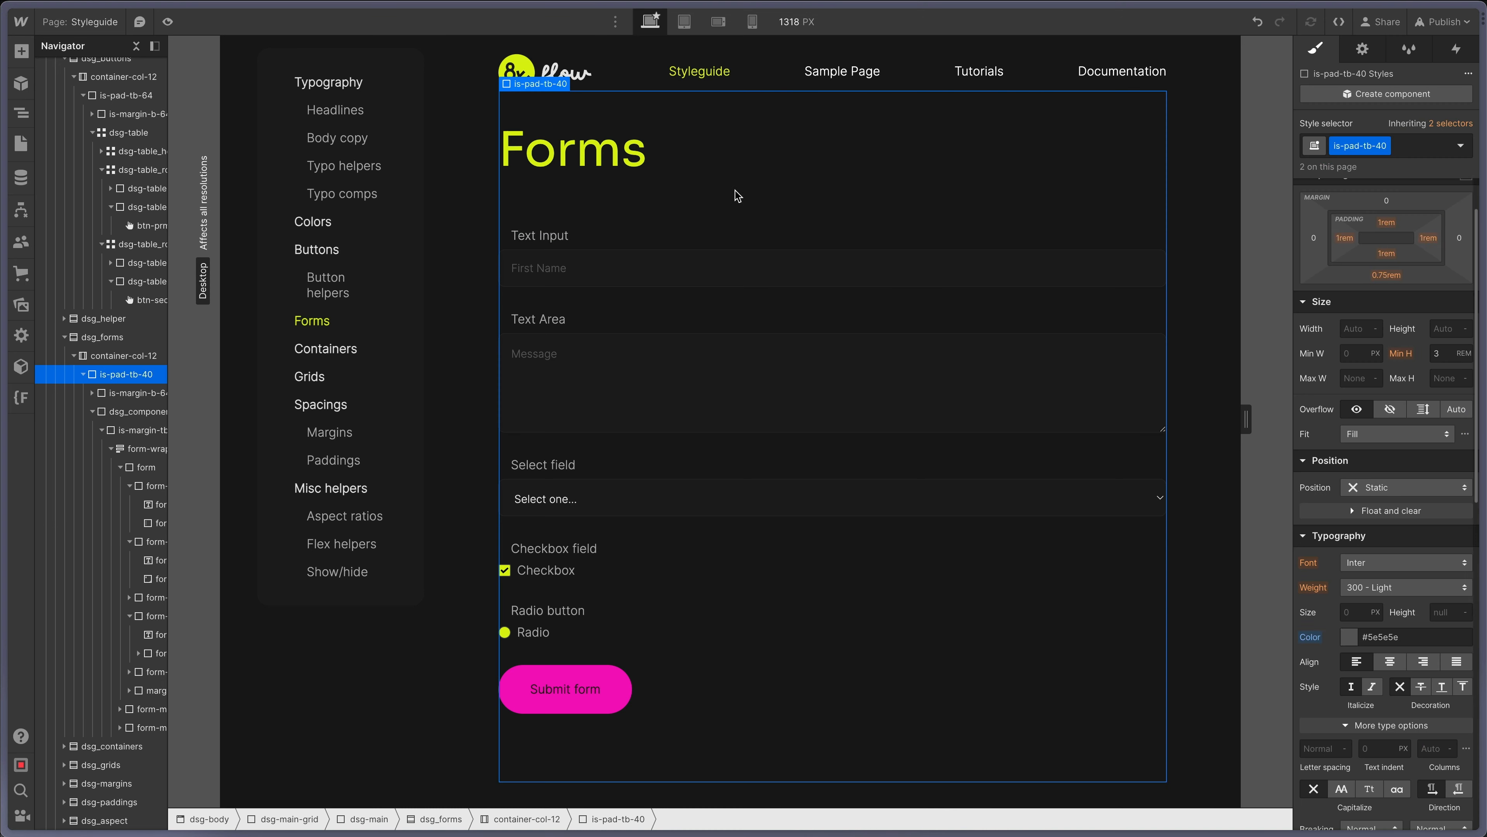
# Preview the form, test the First Name input with the text asdasdasd, clear it, and return to editing.
pyautogui.click(167, 22)
pyautogui.click(569, 262)
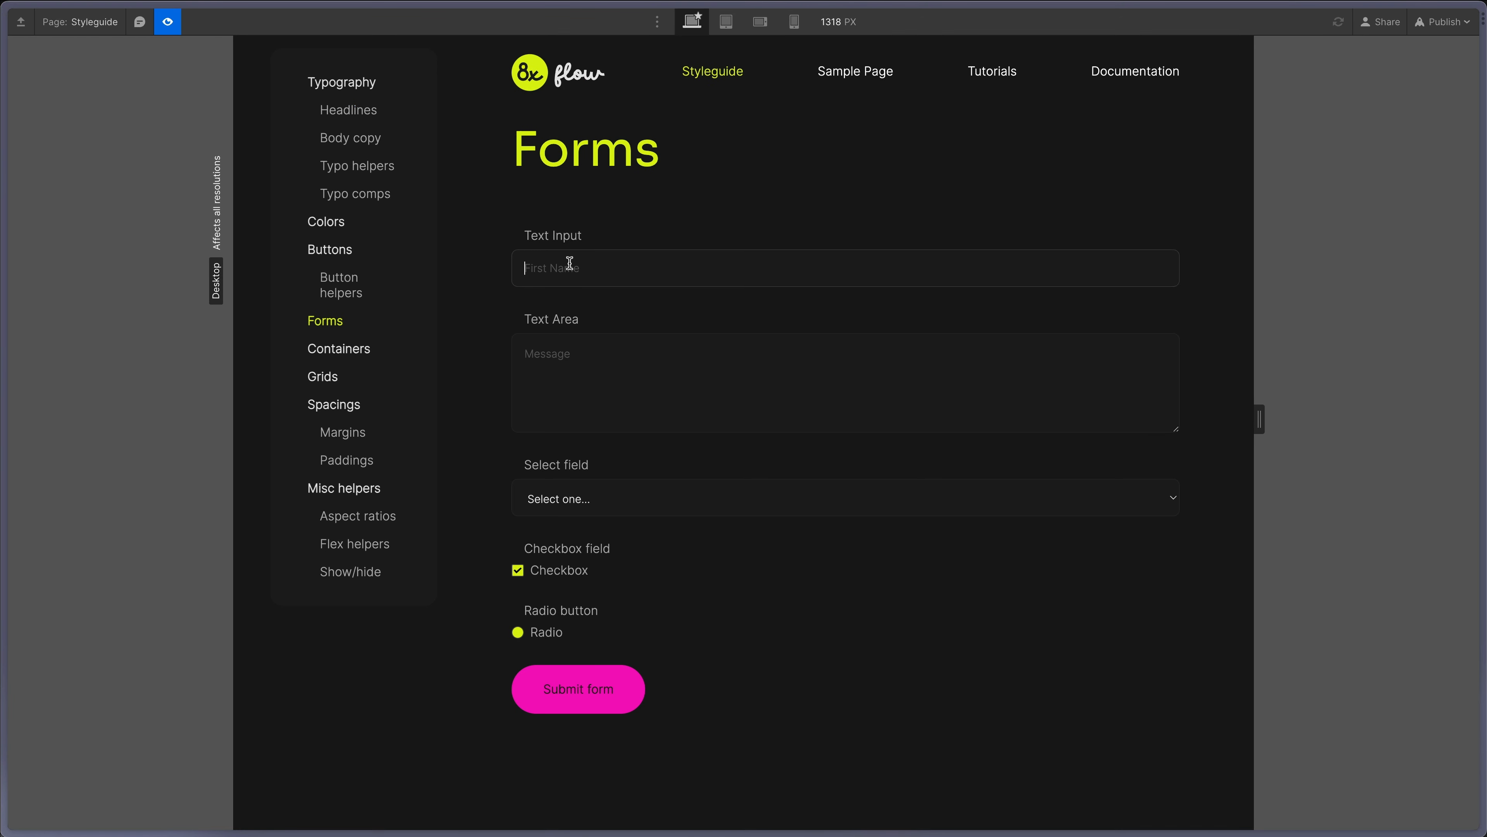
pyautogui.write('asdasdasd')
pyautogui.hotkey('ctrl', 'a')
pyautogui.press('BackSpace')
pyautogui.scroll(-1, 677, 523)
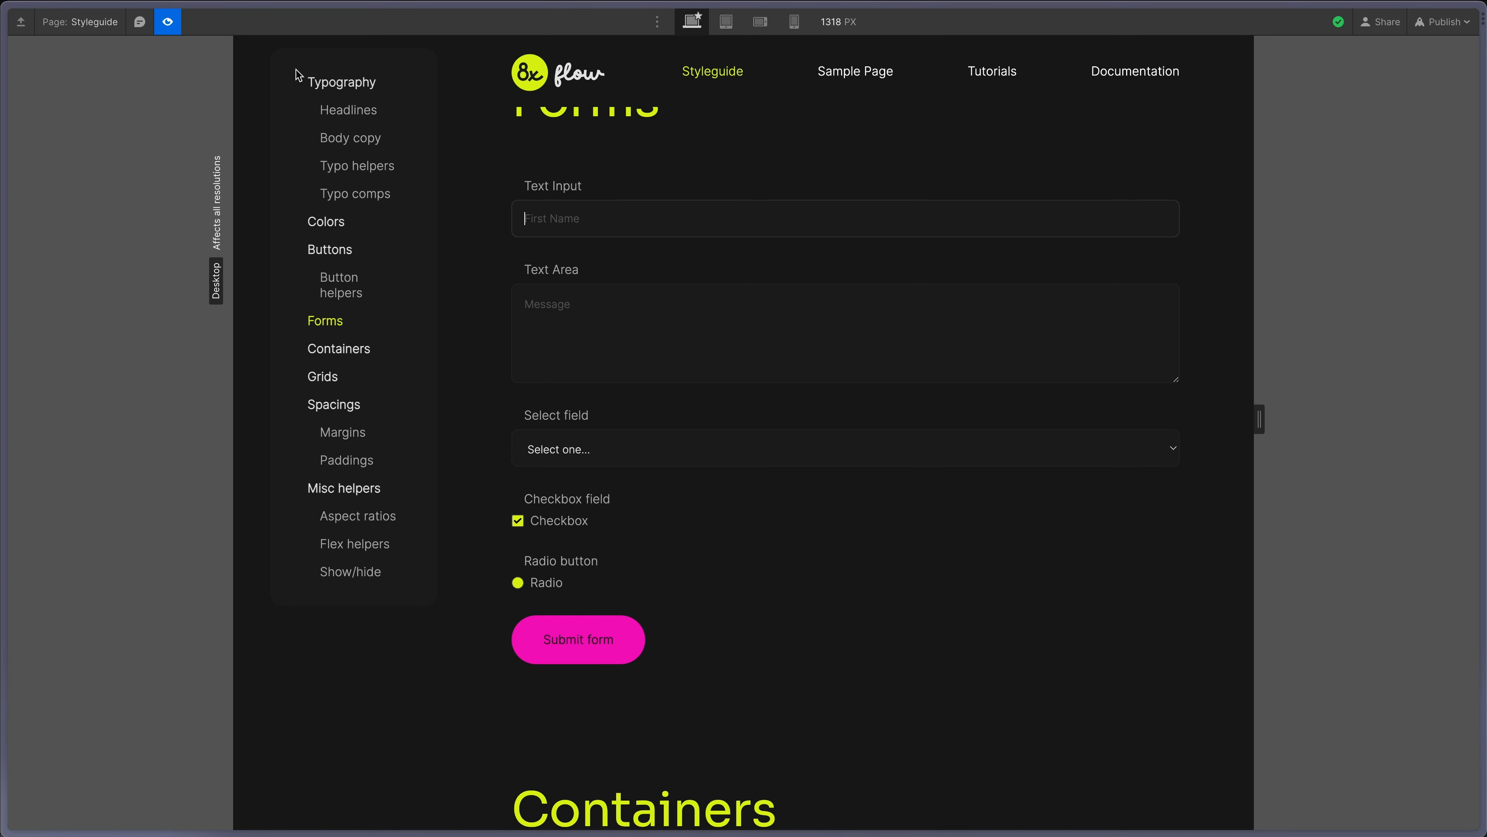
pyautogui.click(177, 21)
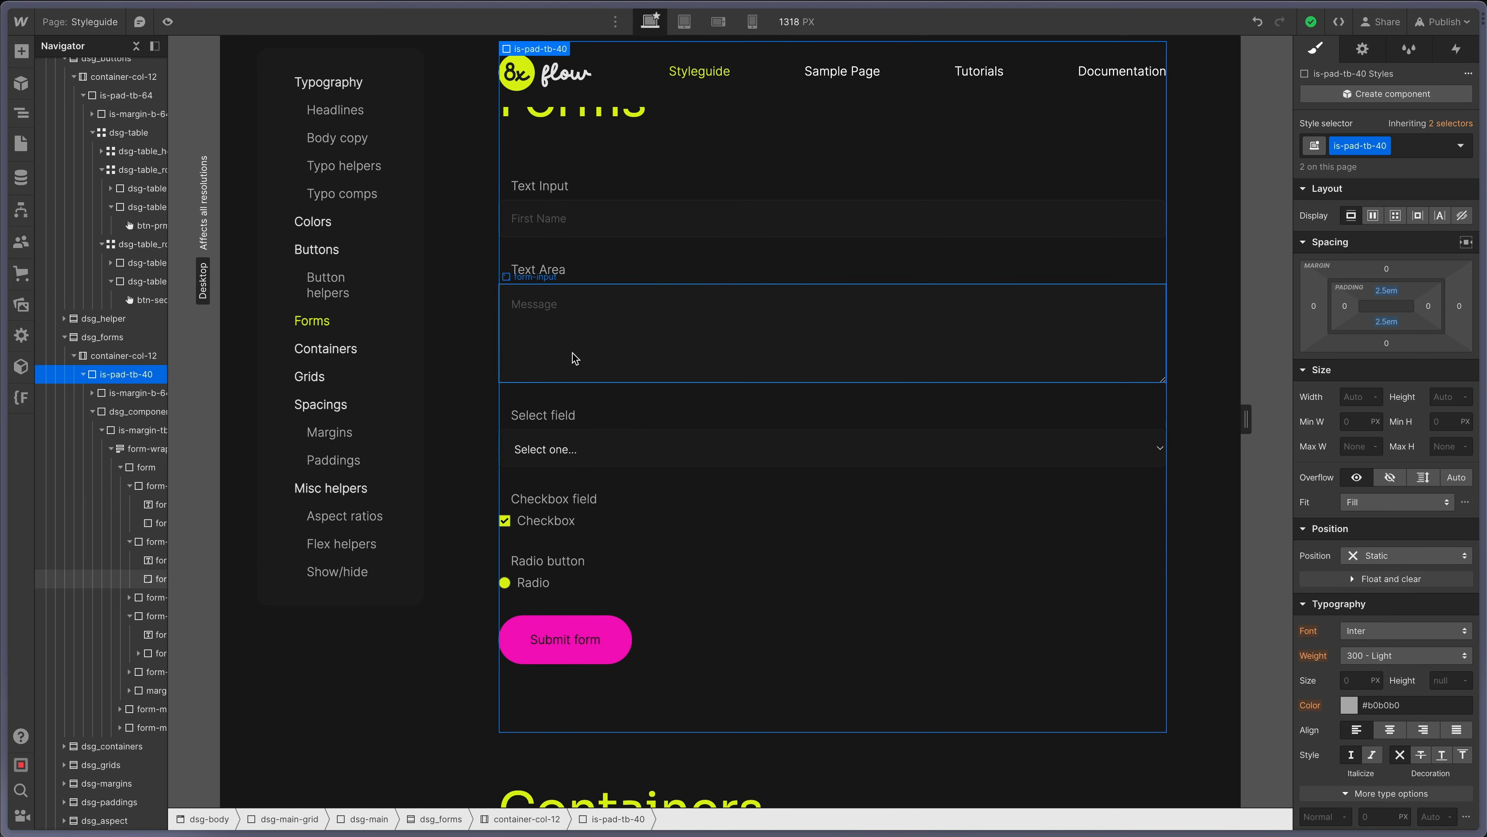
# Inspect the select field's styles and review the container widths in the Containers section of the Figma styleguide.
pyautogui.click(640, 456)
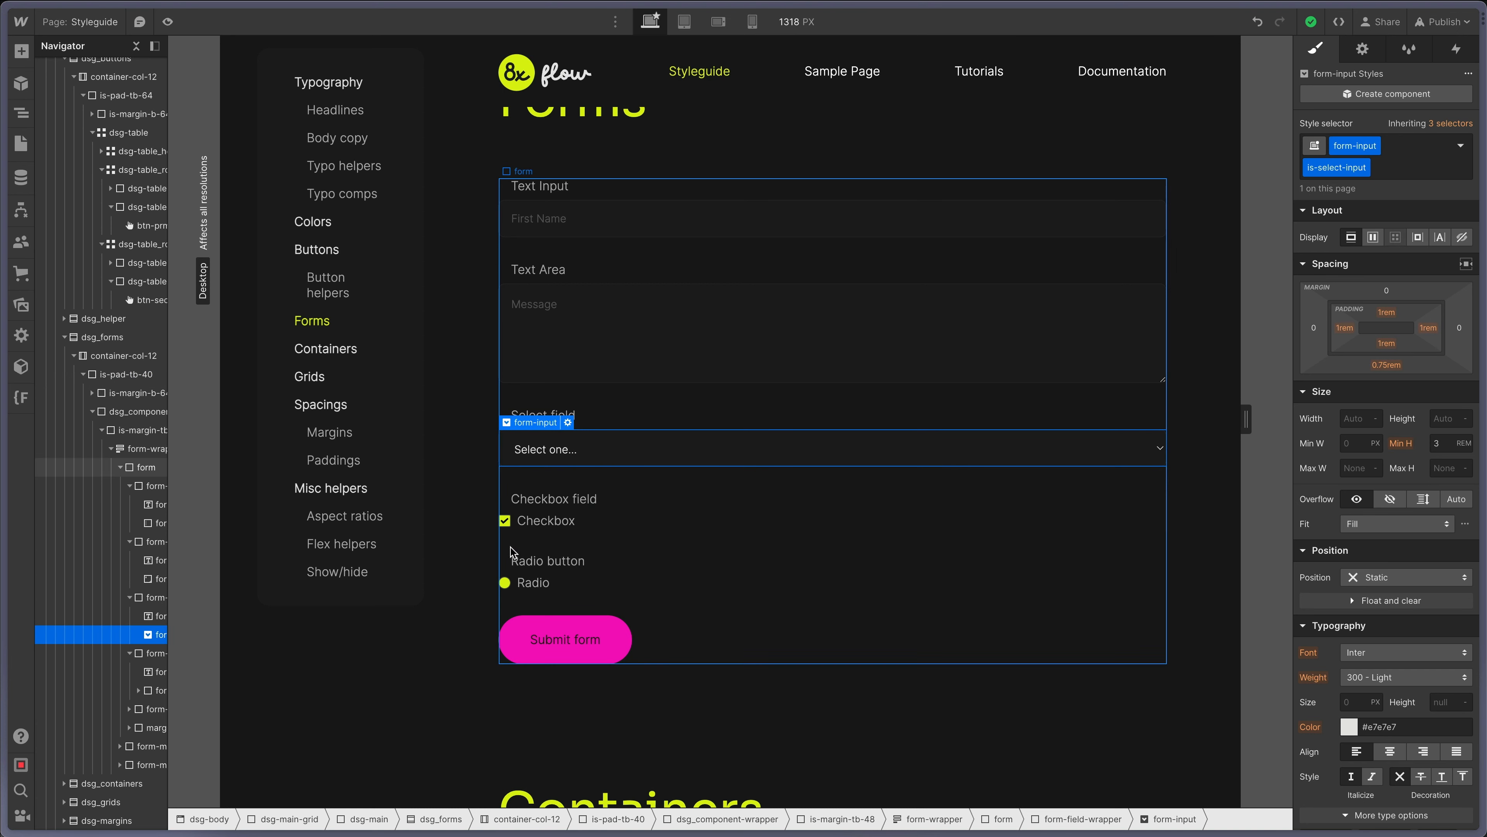
pyautogui.scroll(-1, 519, 596)
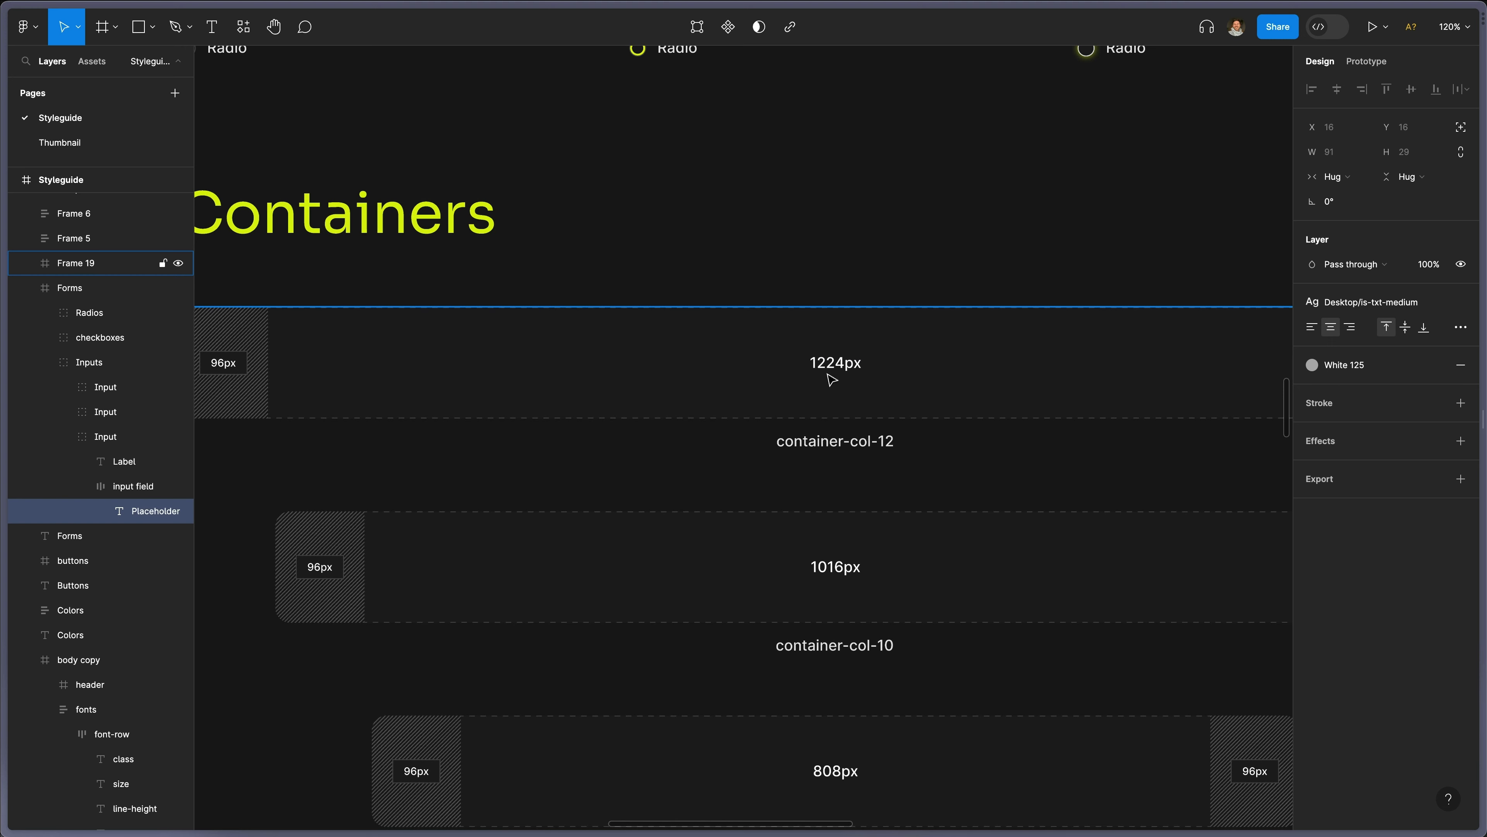
pyautogui.scroll(-5, 852, 366)
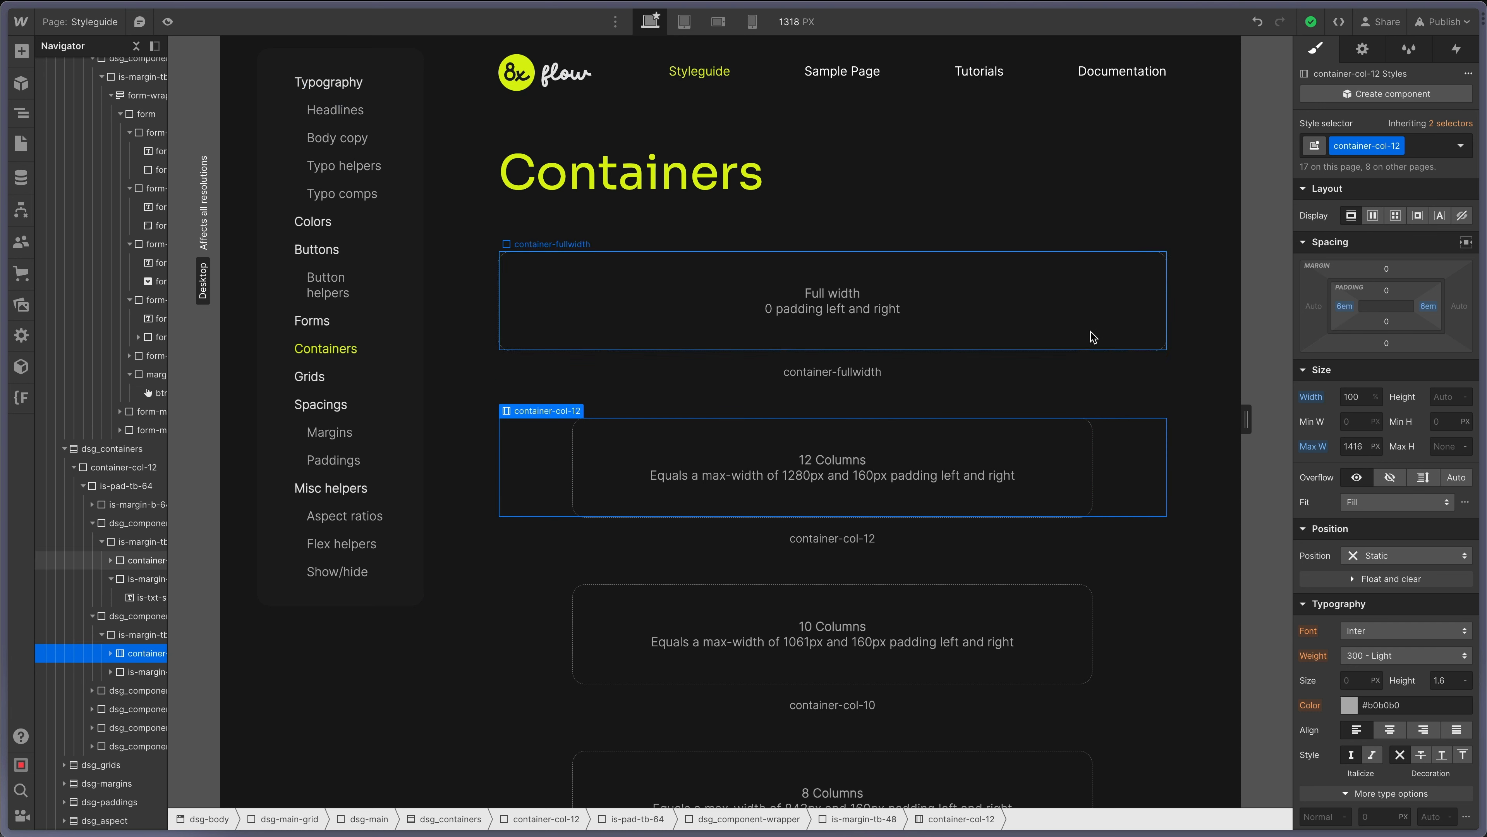
# Open the Sample Page, inspect container-col-12 in the hero and services sections, and widen the canvas to 1452 px.
pyautogui.click(21, 146)
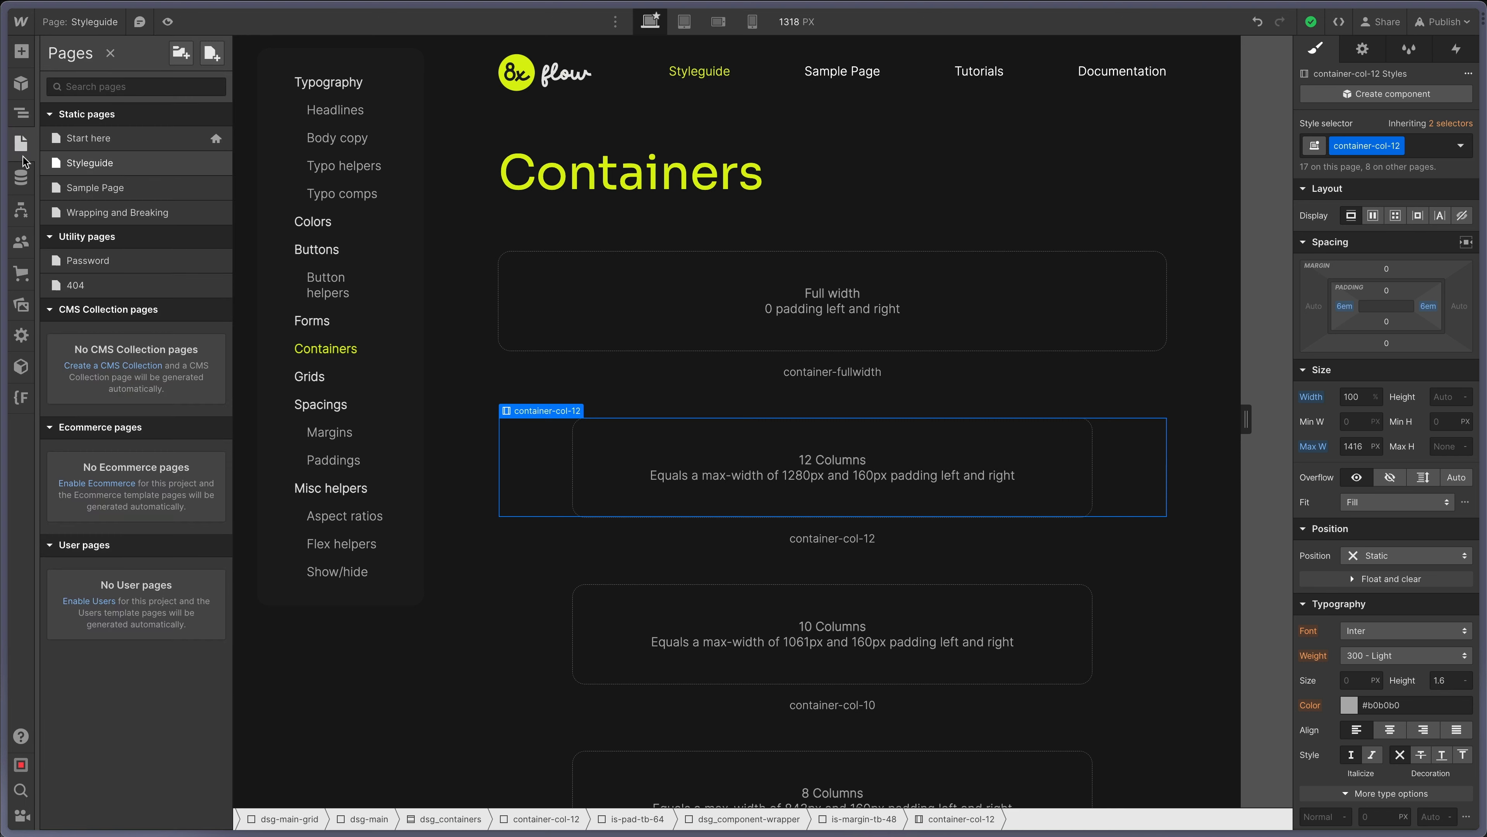
pyautogui.click(141, 193)
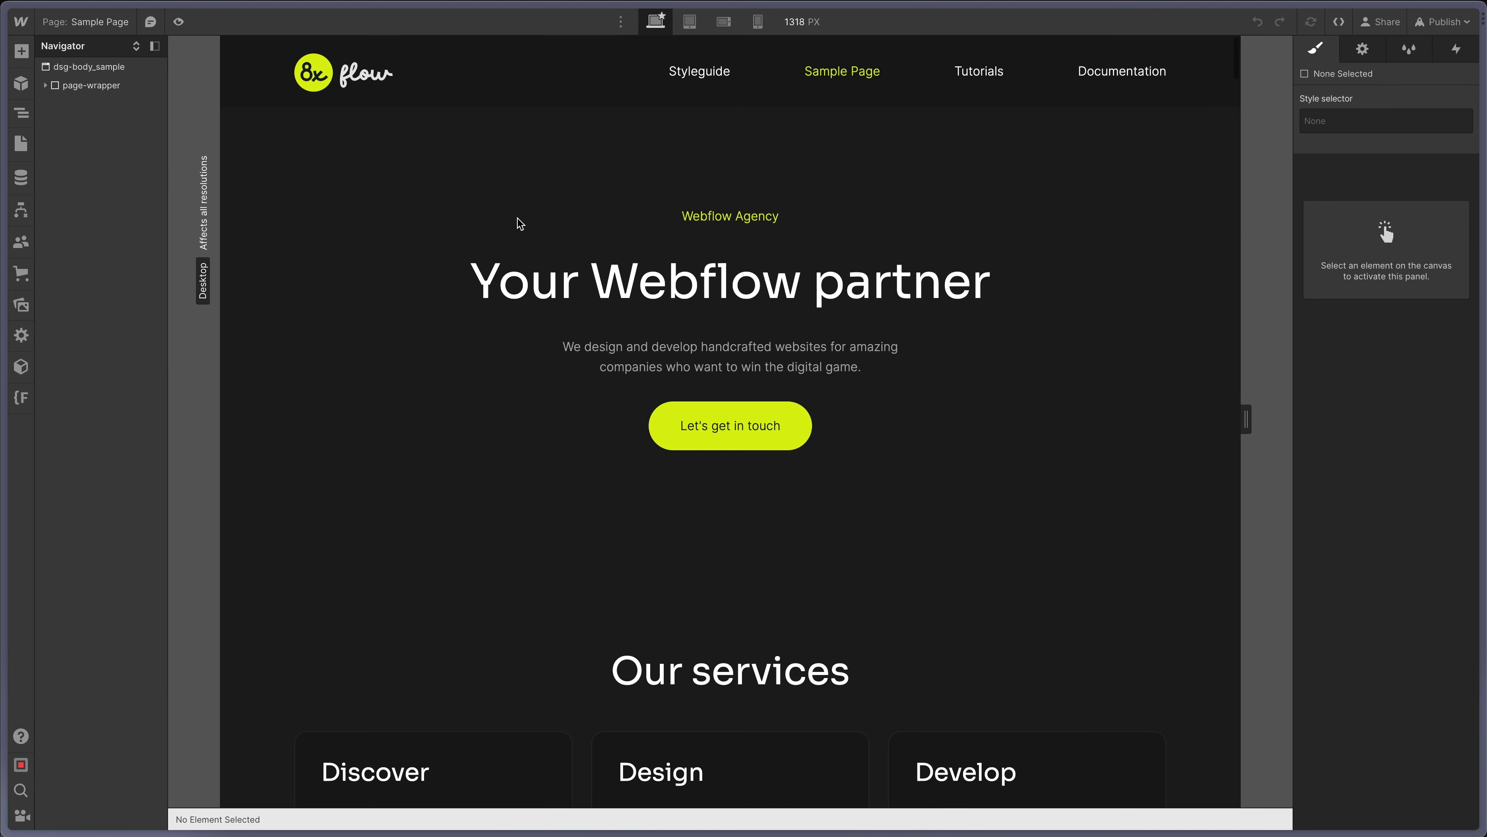
pyautogui.click(316, 311)
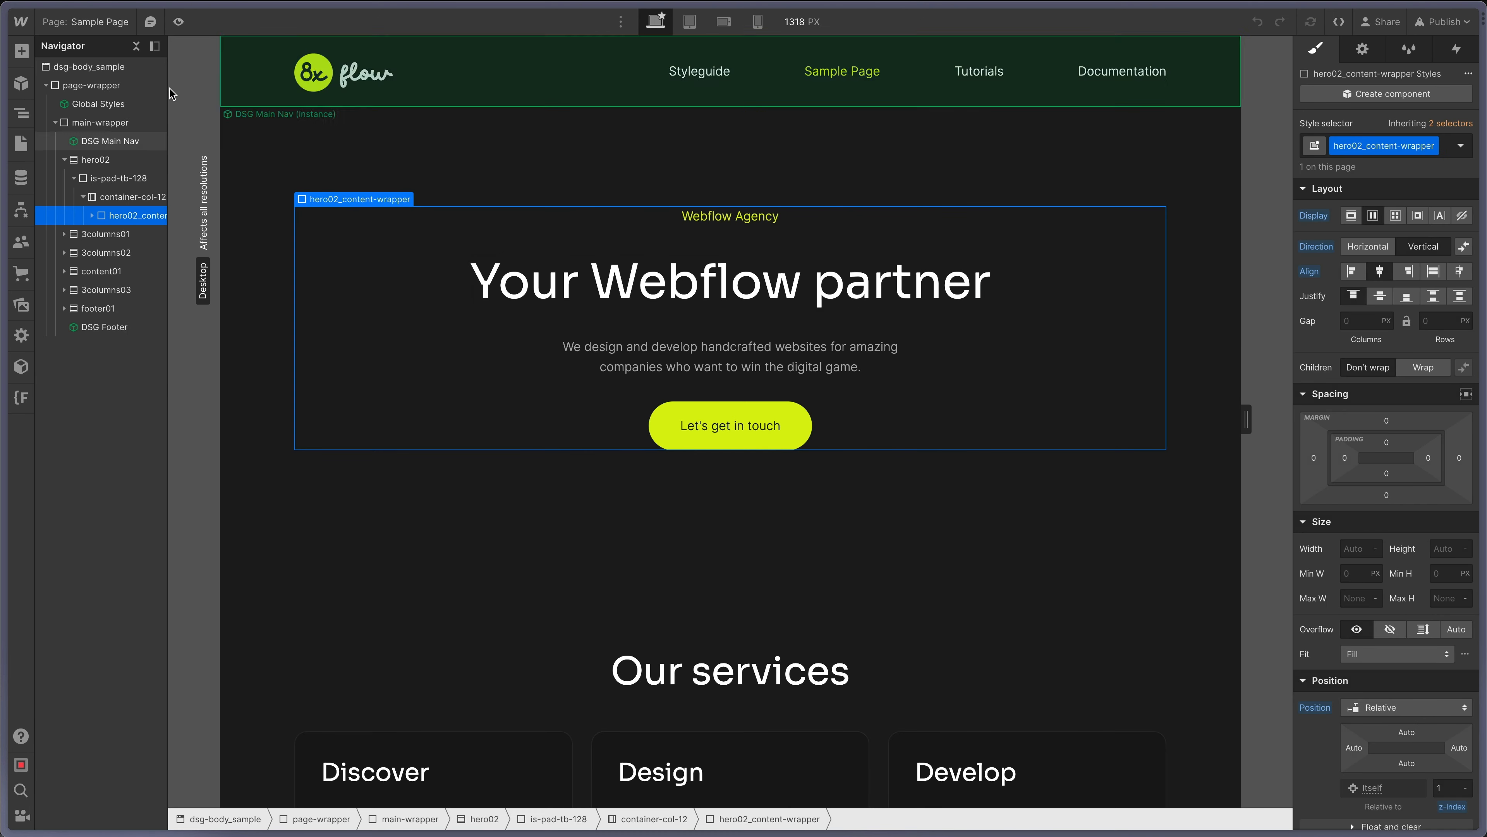
pyautogui.click(108, 199)
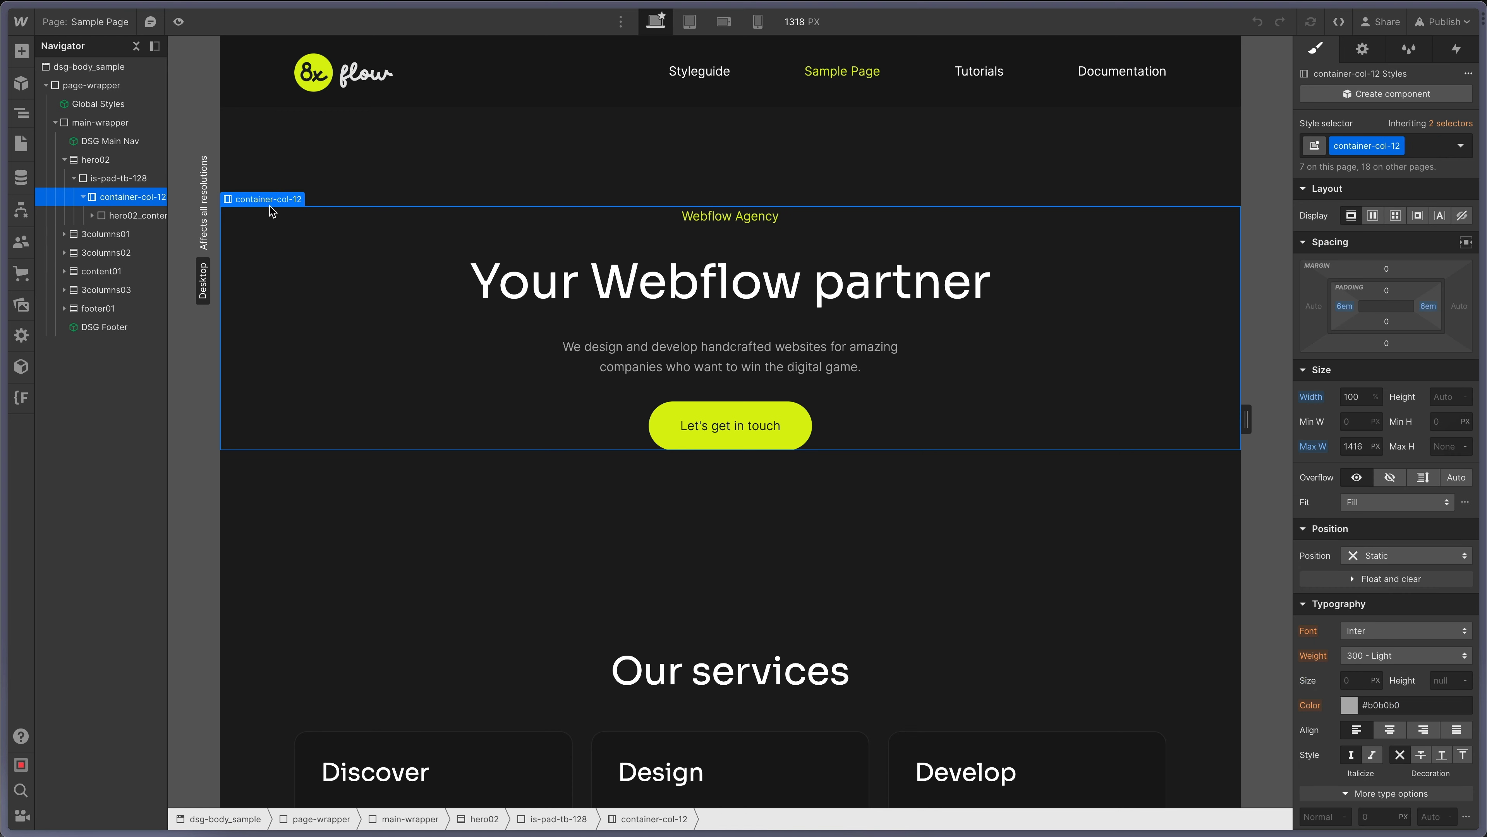
pyautogui.click(1367, 450)
pyautogui.scroll(-7, 398, 378)
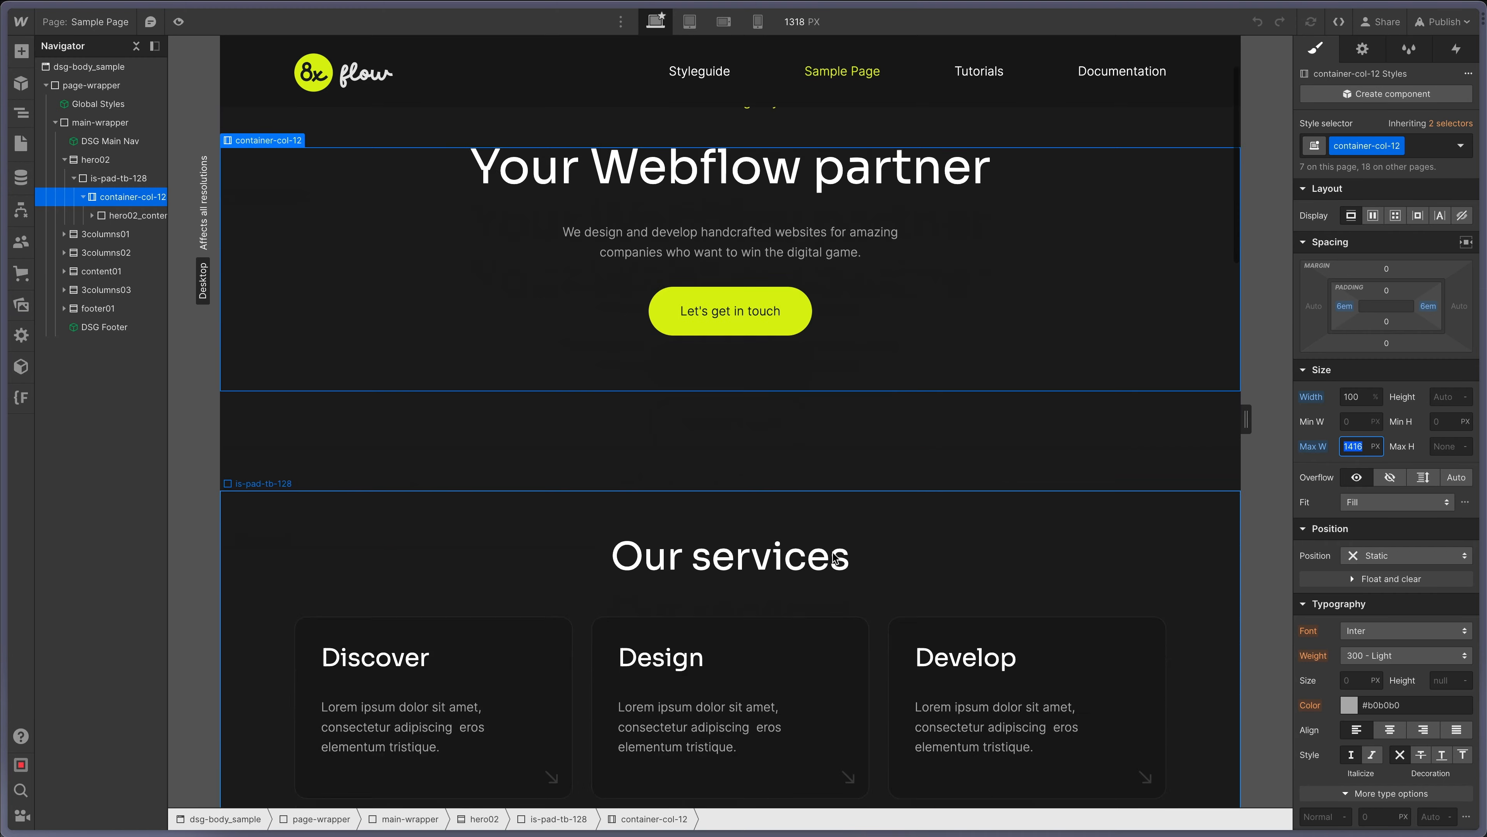
pyautogui.click(256, 271)
pyautogui.click(1352, 447)
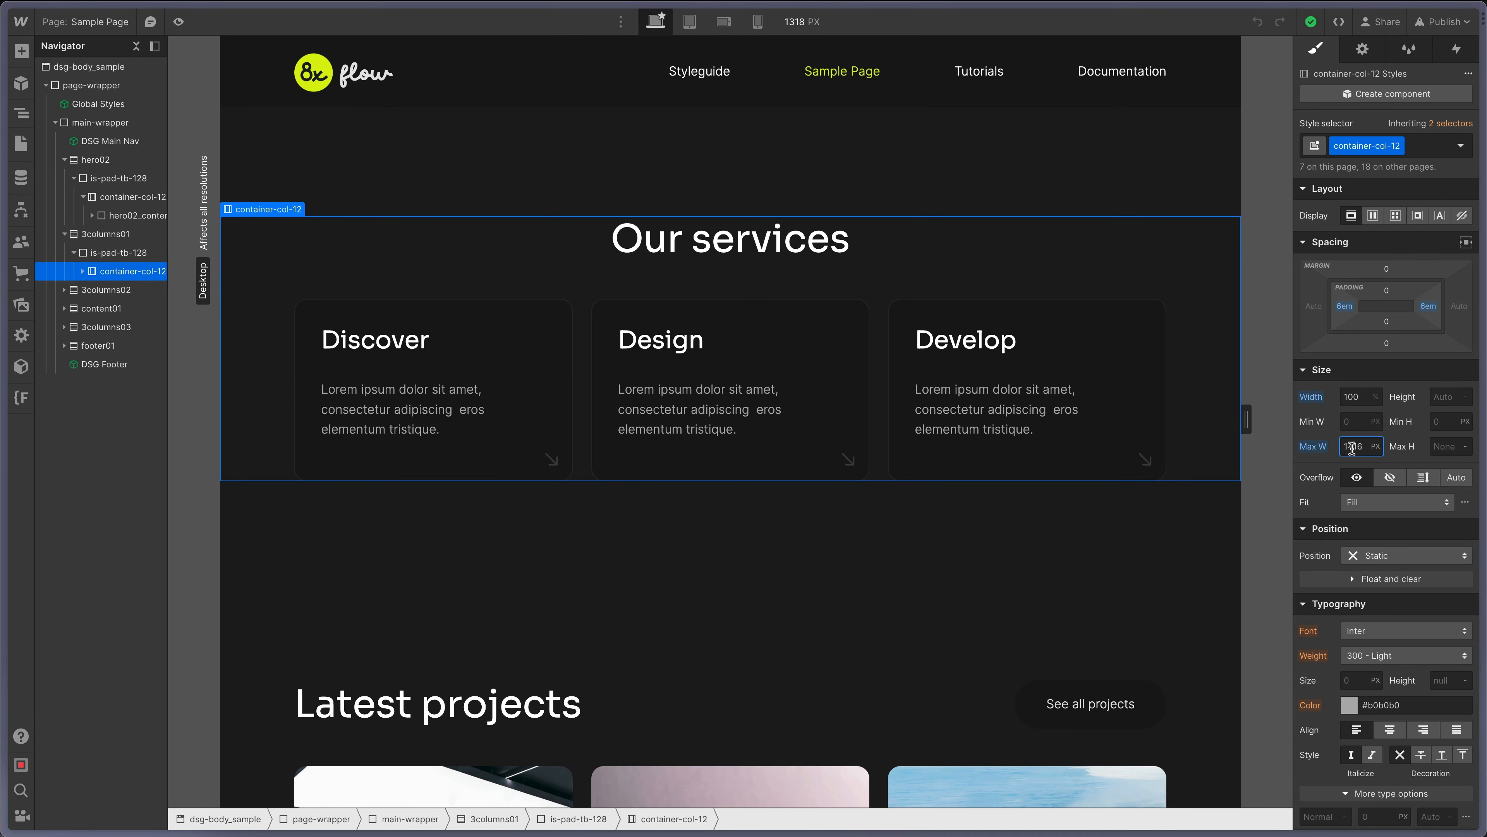
pyautogui.moveTo(1246, 428); pyautogui.dragTo(1325, 436)
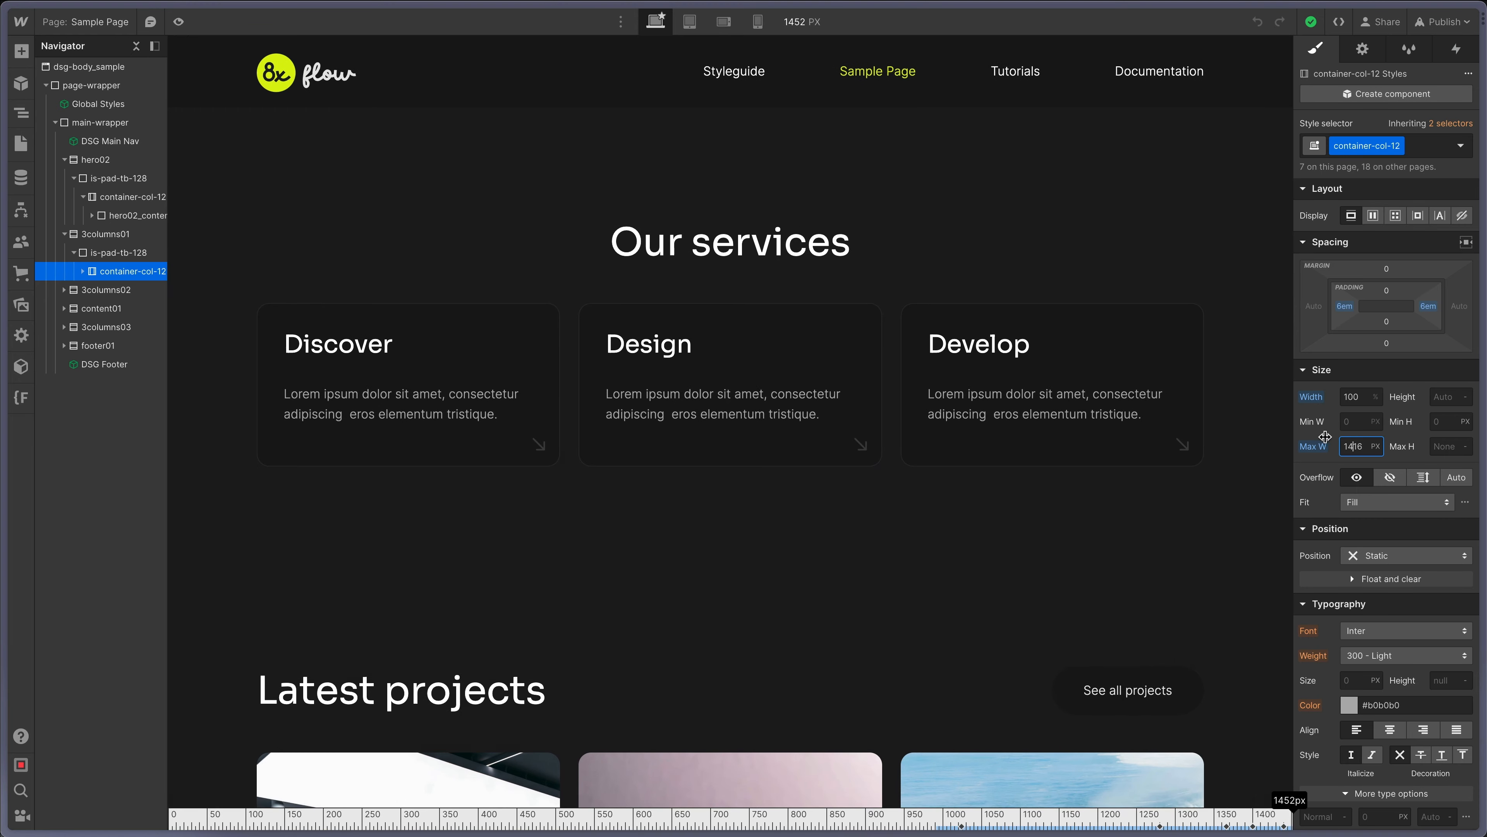
# Try a maximum width of 1224 px on the services section's container-col-12, review the layout, and undo the change.
pyautogui.doubleClick(1355, 447)
pyautogui.write('1224')
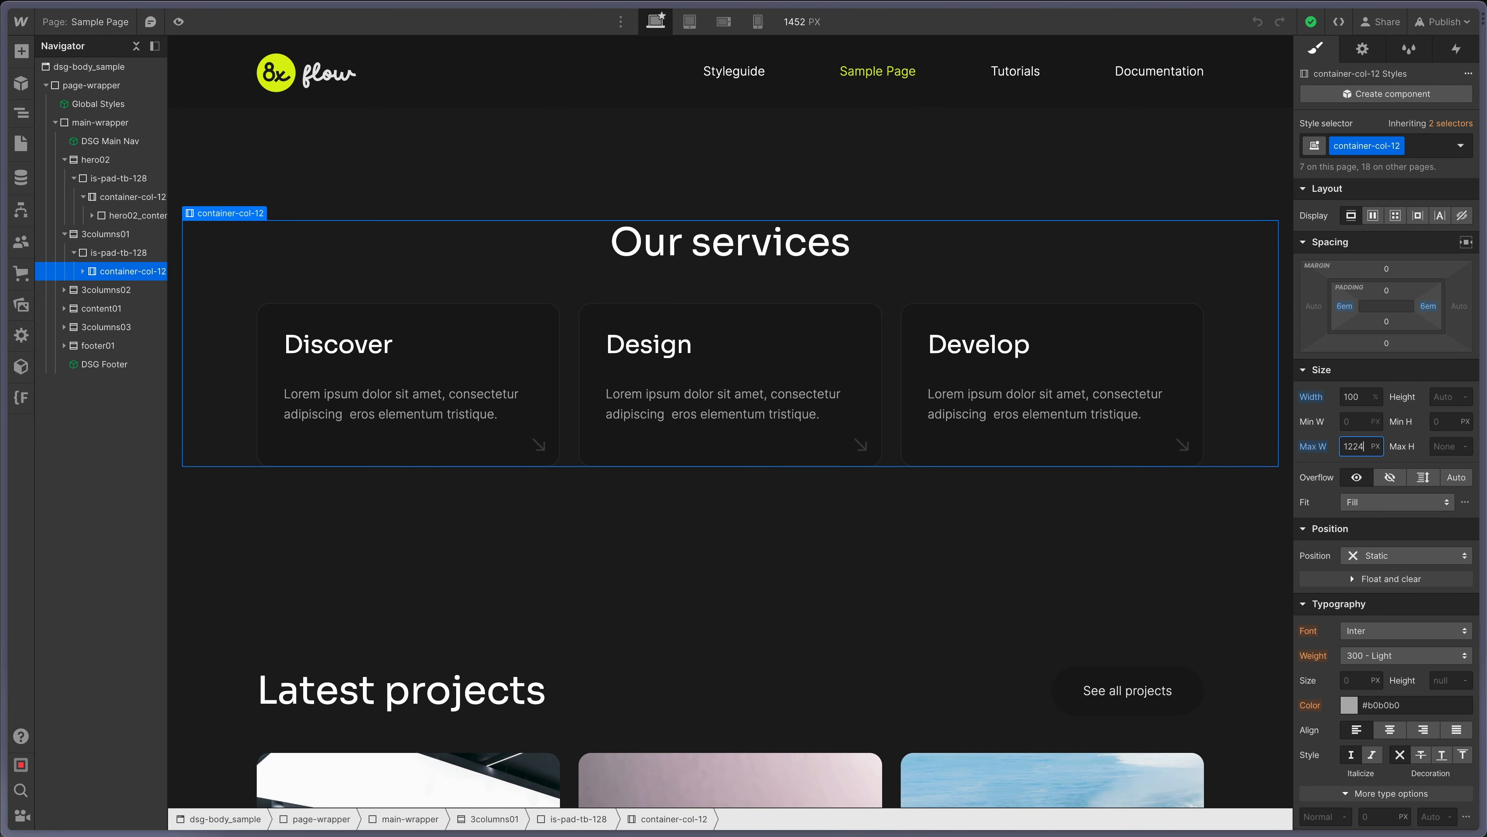
pyautogui.press('Return')
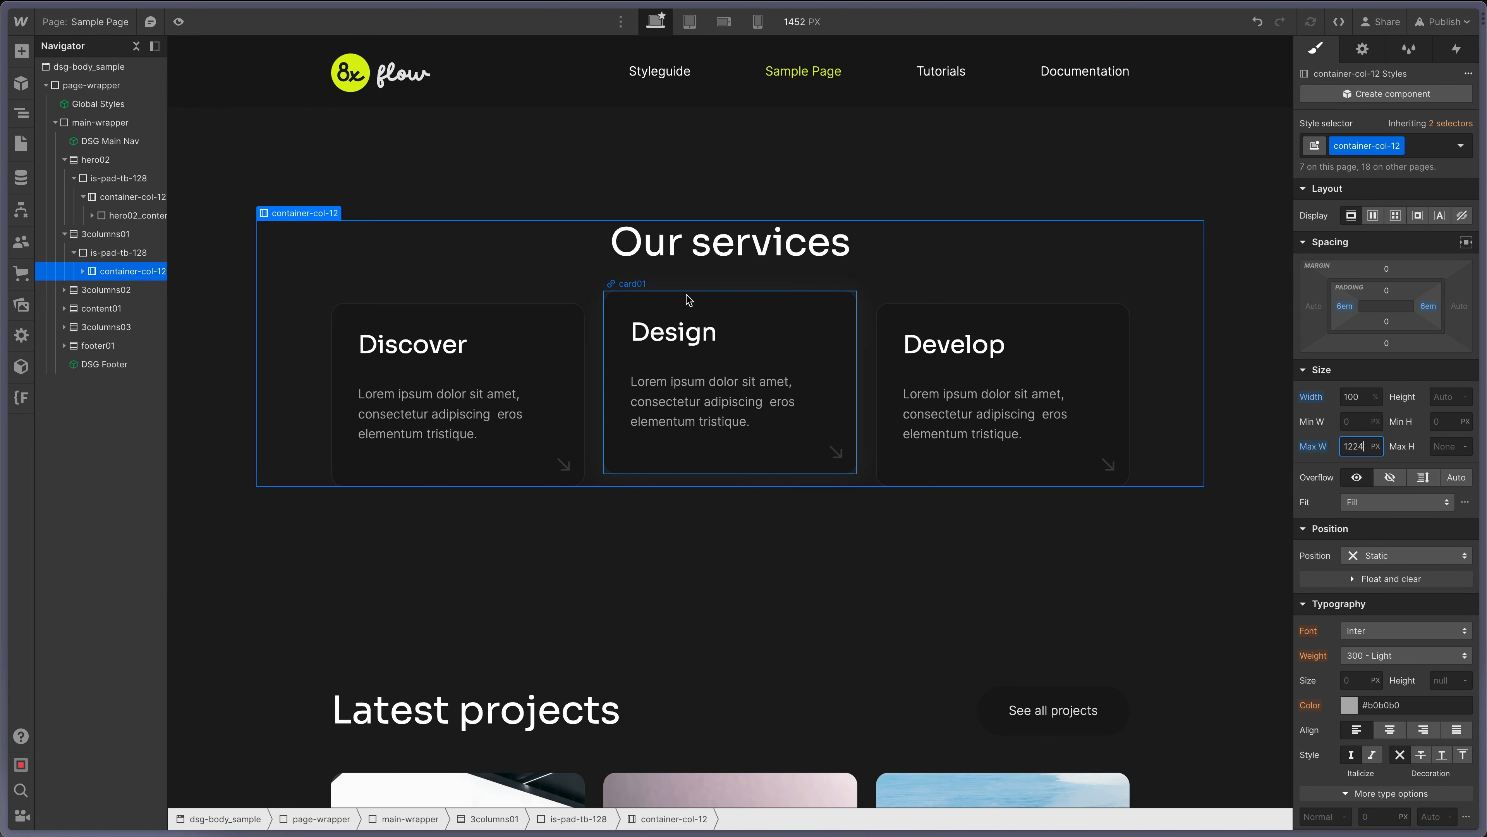
pyautogui.scroll(-2, 687, 295)
pyautogui.scroll(1, 687, 295)
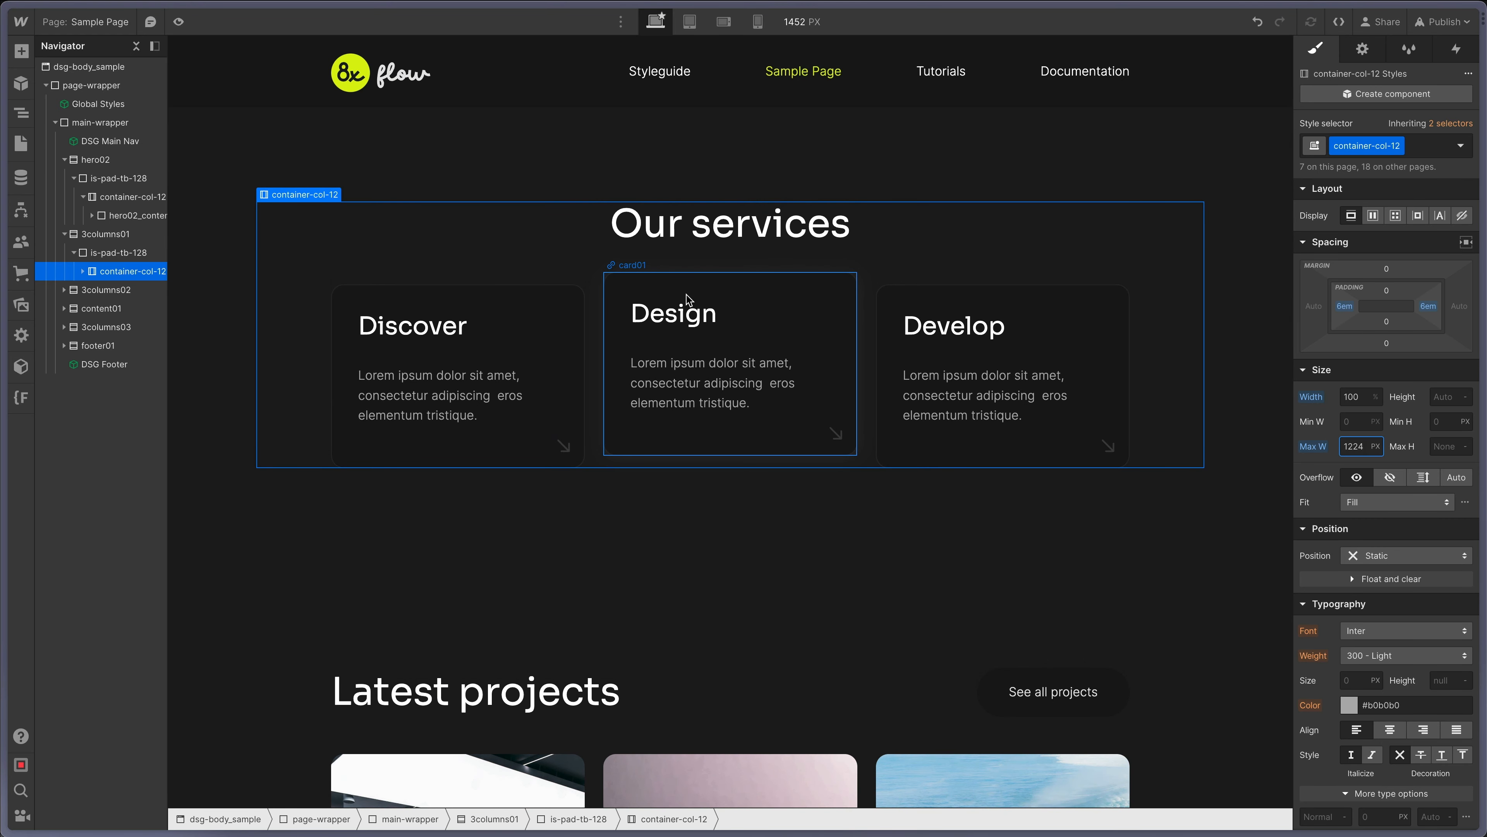
pyautogui.hotkey('ctrl', 'z')
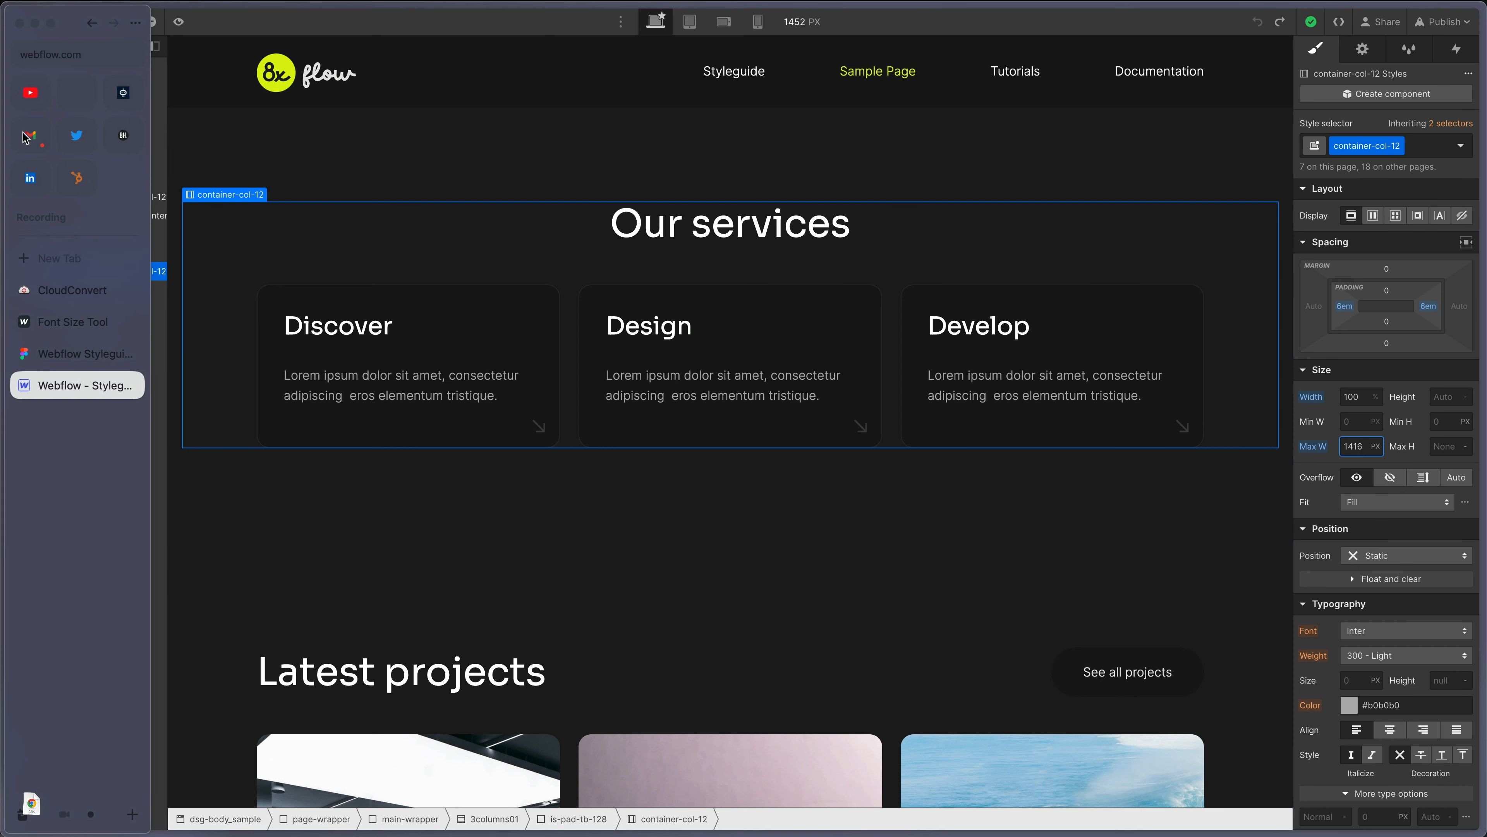
# Return to the Styleguide page and inspect the size settings of the 12, 10, 8, 6 and 4 column containers.
pyautogui.click(23, 146)
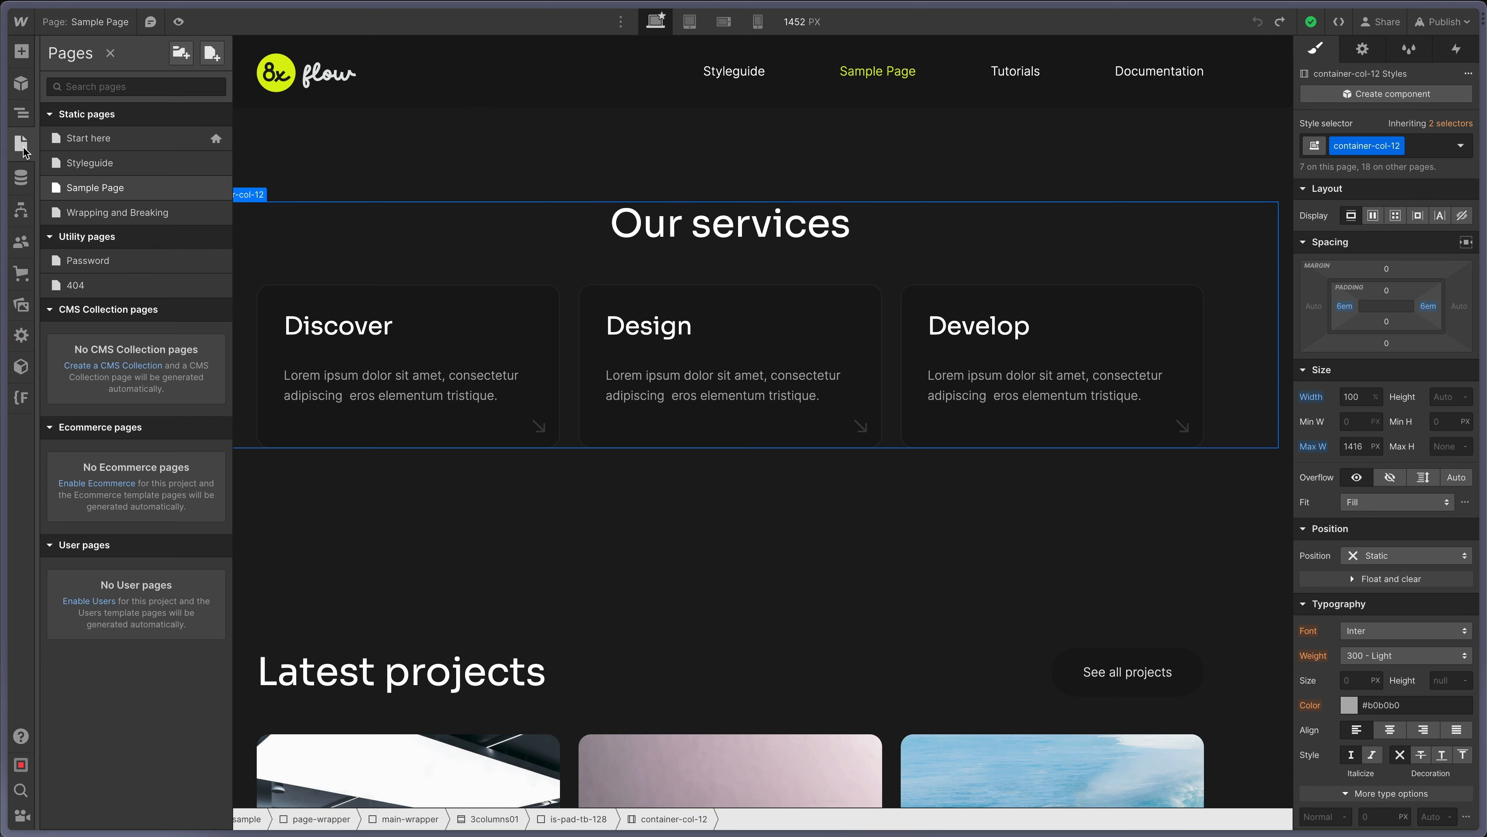
pyautogui.click(96, 173)
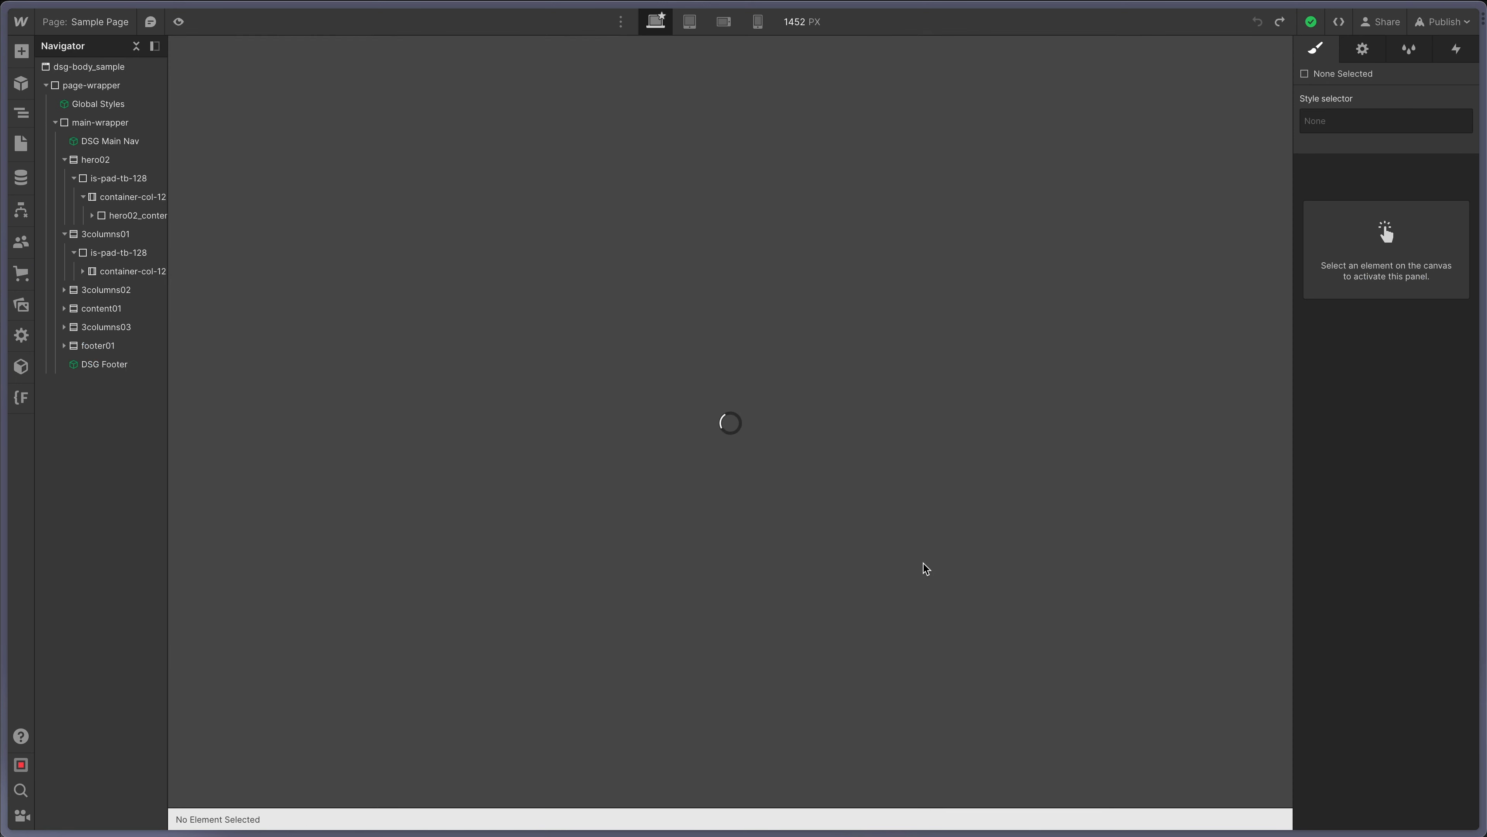
pyautogui.scroll(-15, 925, 567)
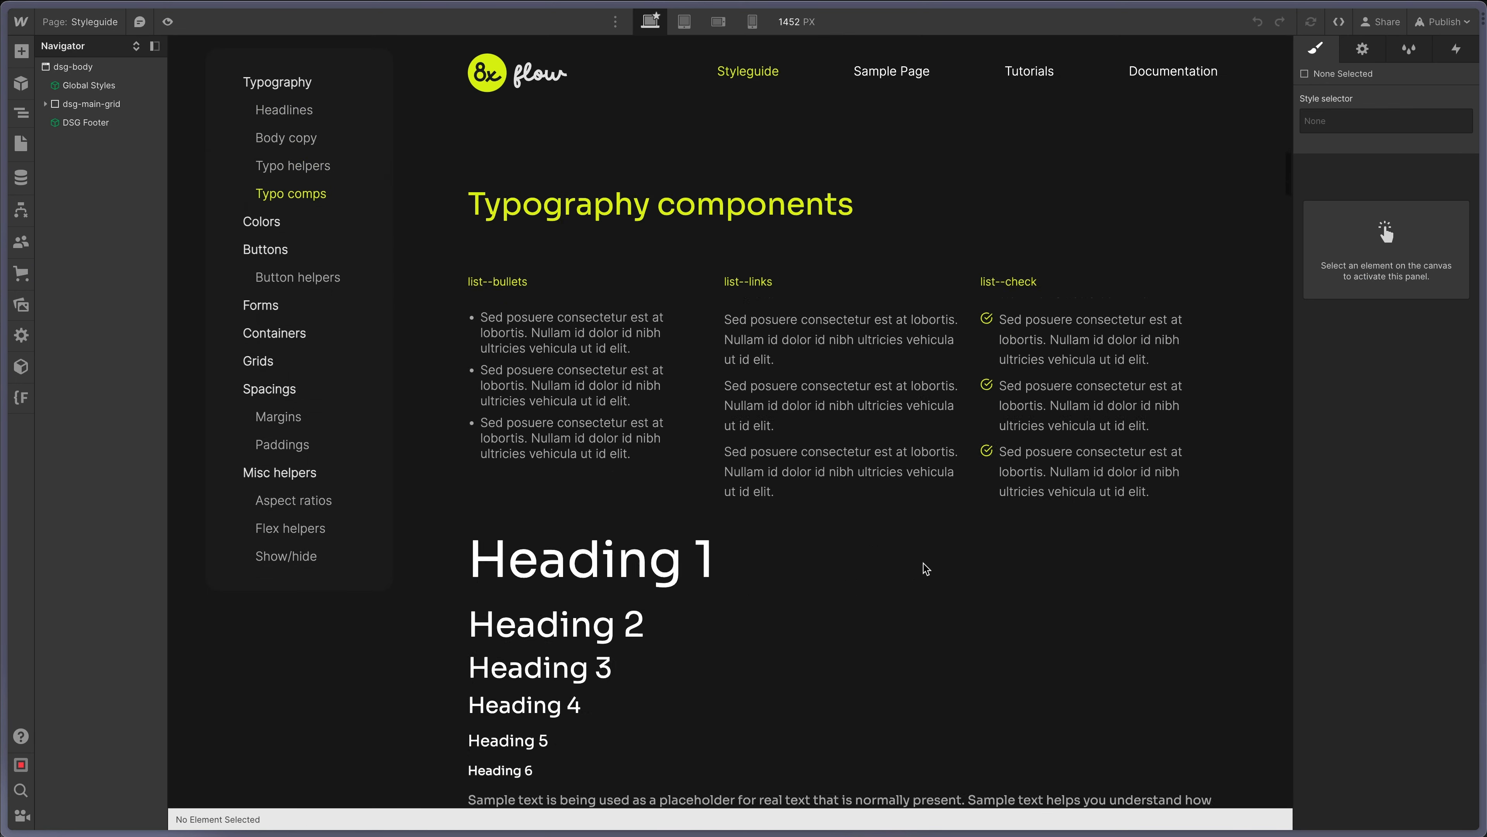
pyautogui.scroll(-20, 924, 563)
pyautogui.click(988, 404)
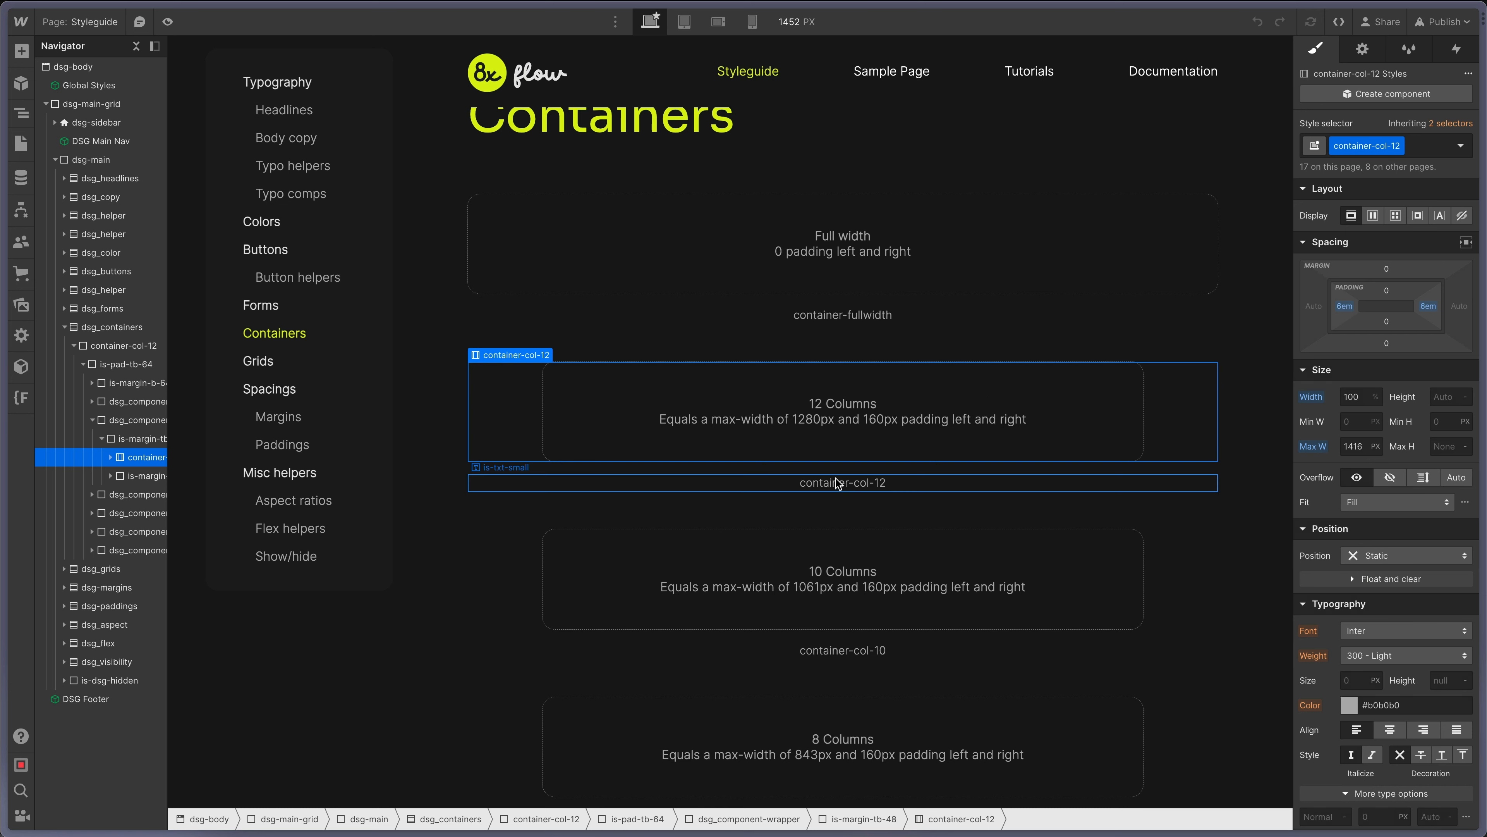
pyautogui.click(732, 564)
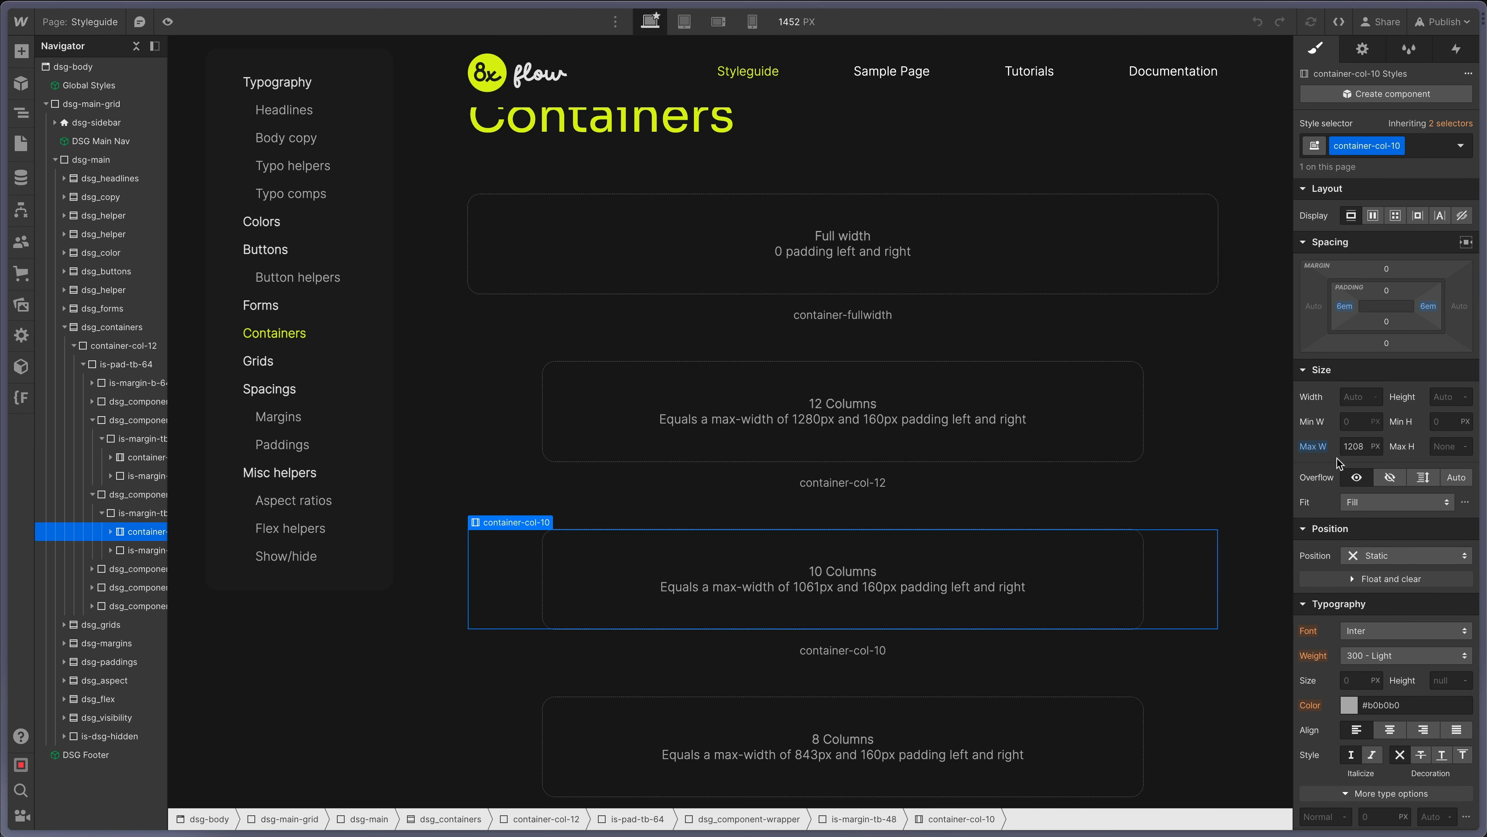
pyautogui.click(1062, 736)
pyautogui.scroll(-5, 1062, 736)
pyautogui.click(1040, 645)
pyautogui.scroll(-1, 1041, 648)
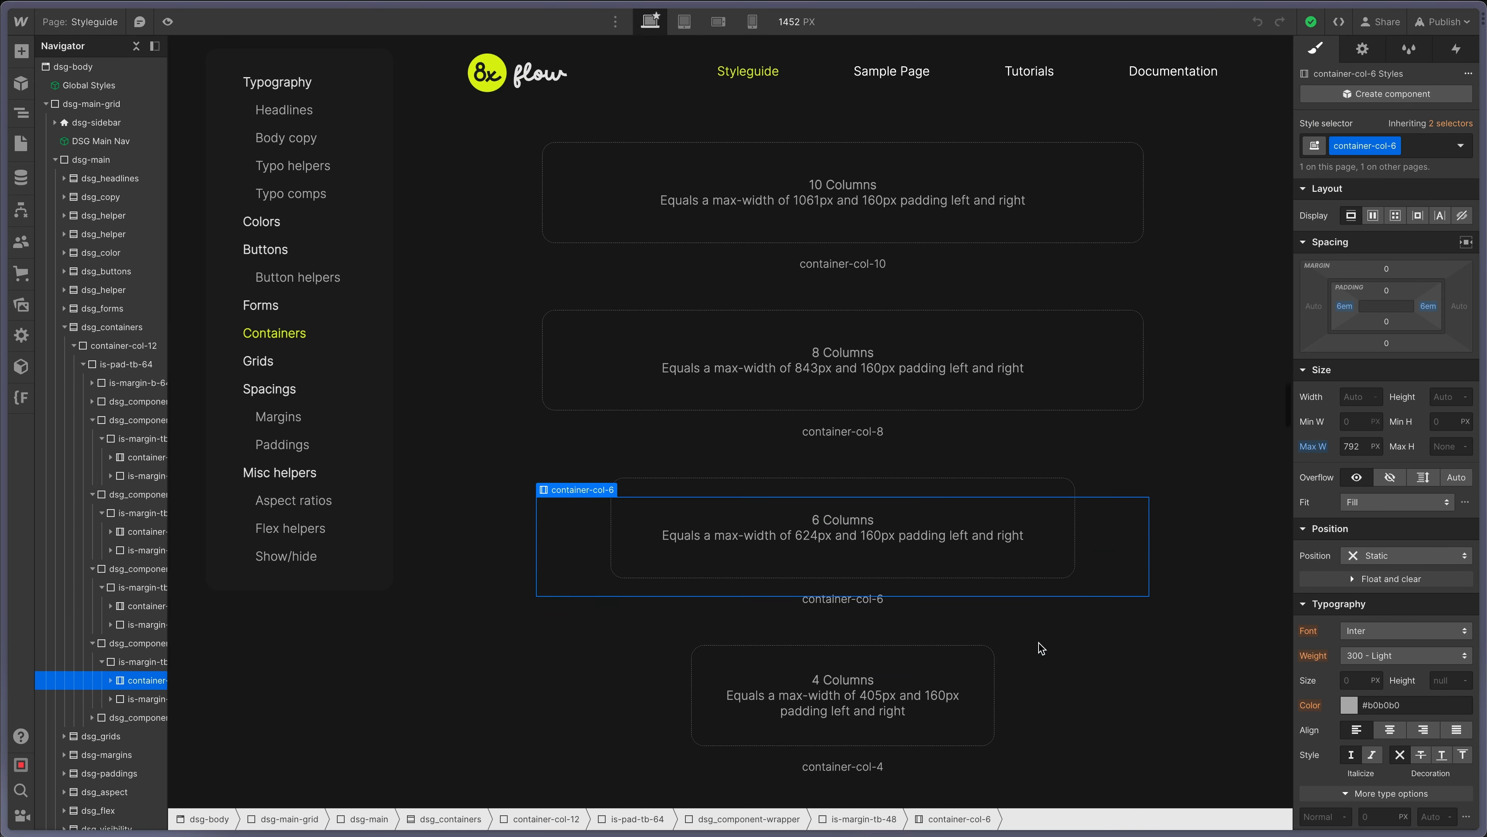
pyautogui.click(943, 667)
# Examine the Grids section's layout classes grid--6-6, grid--8-4, grid--4-8, grid--4-4-4 and grid--3-3-3-3.
pyautogui.scroll(-10, 943, 668)
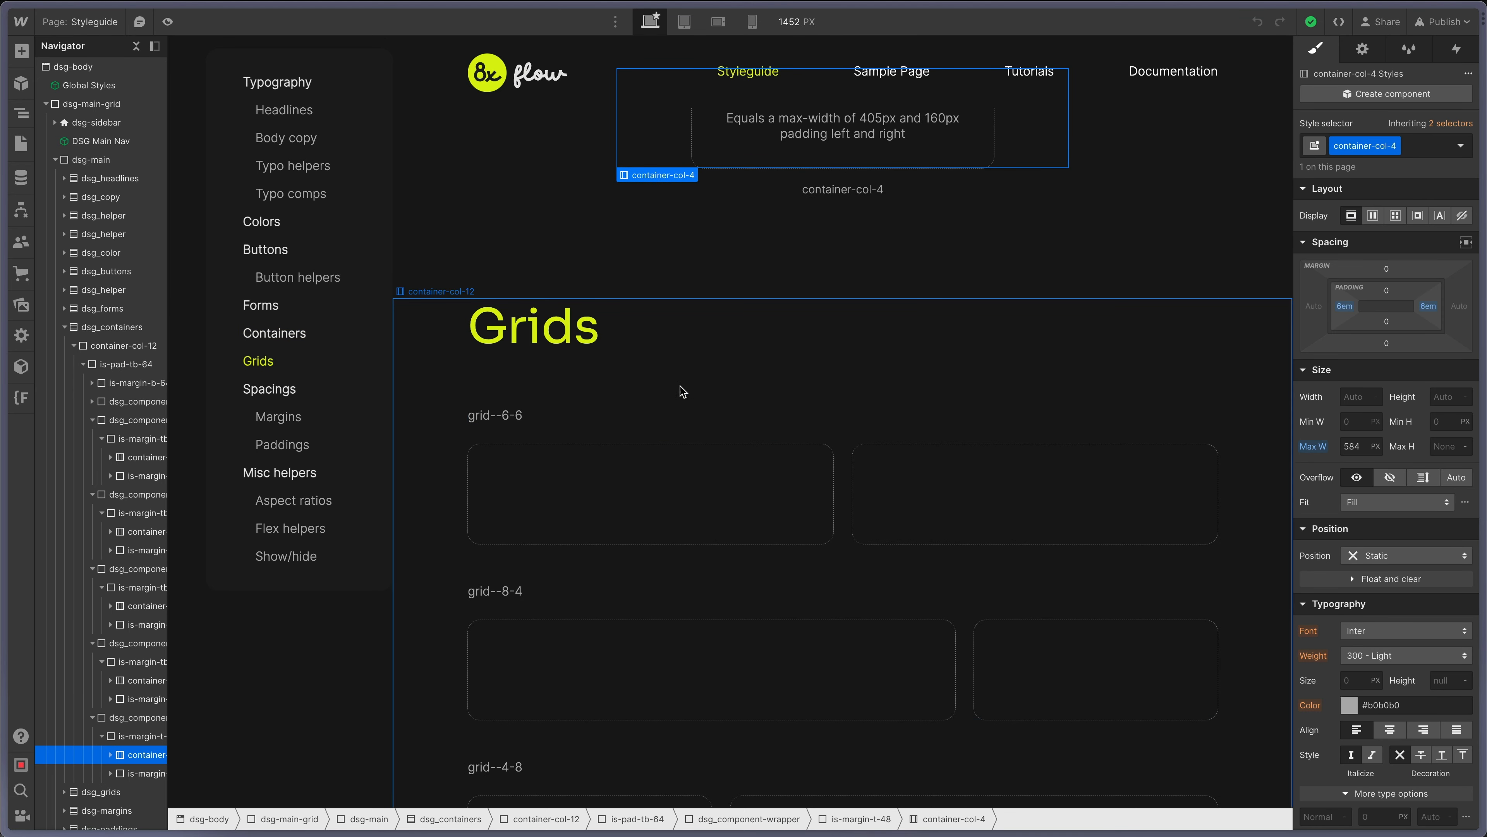
pyautogui.click(747, 504)
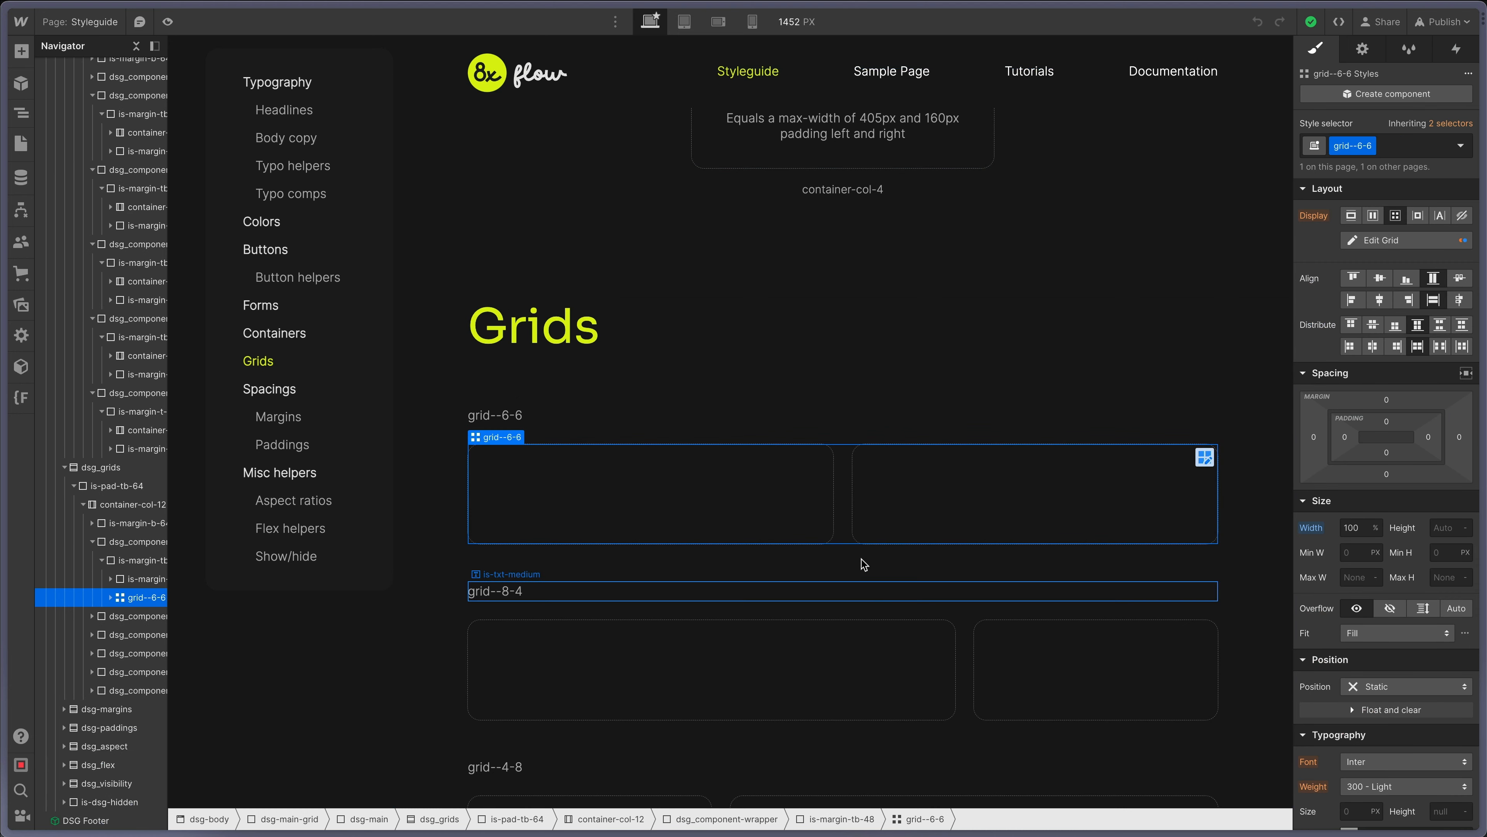
pyautogui.scroll(-3, 831, 495)
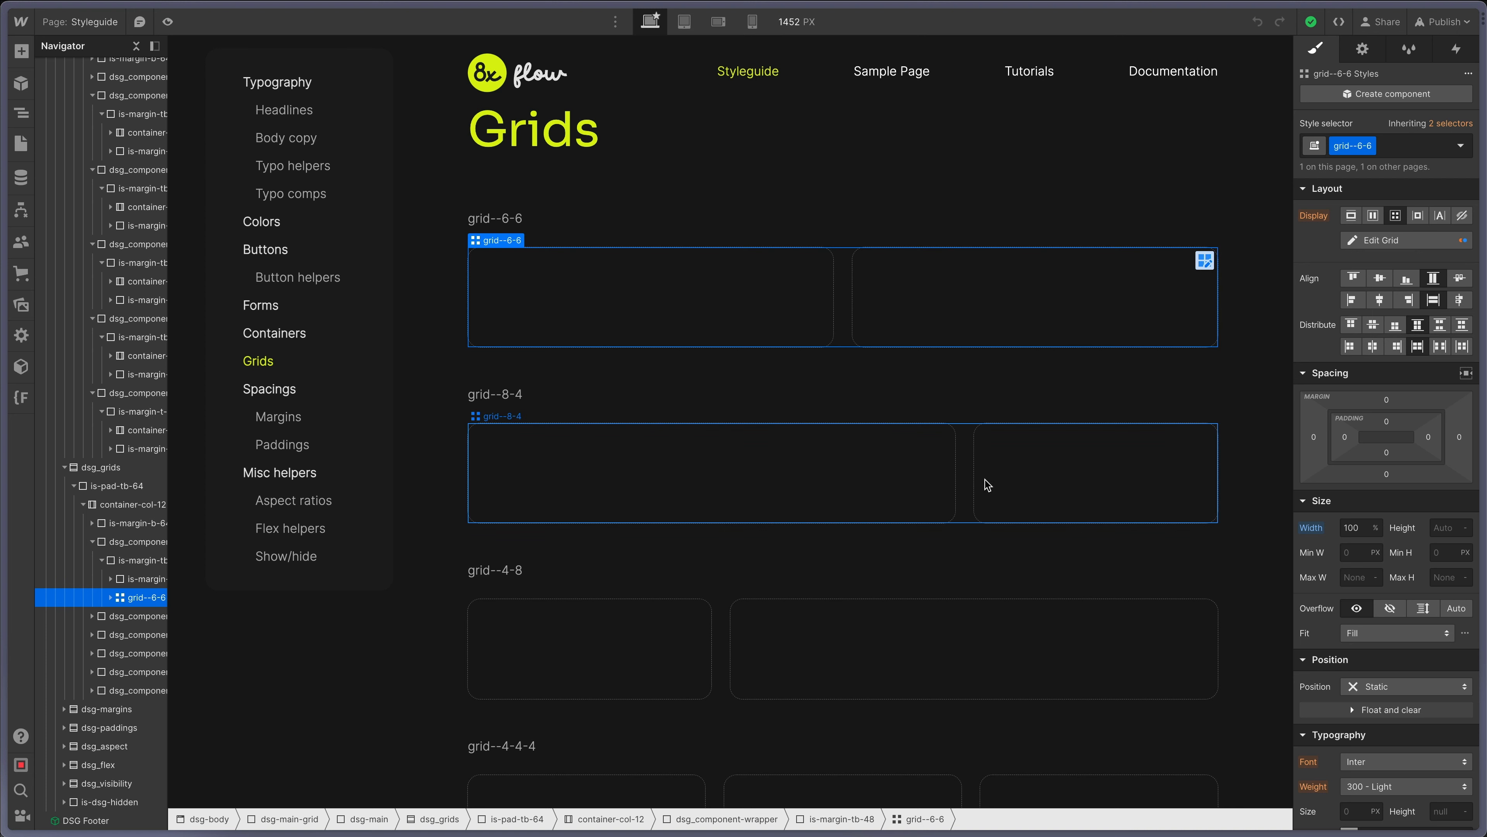
pyautogui.click(973, 475)
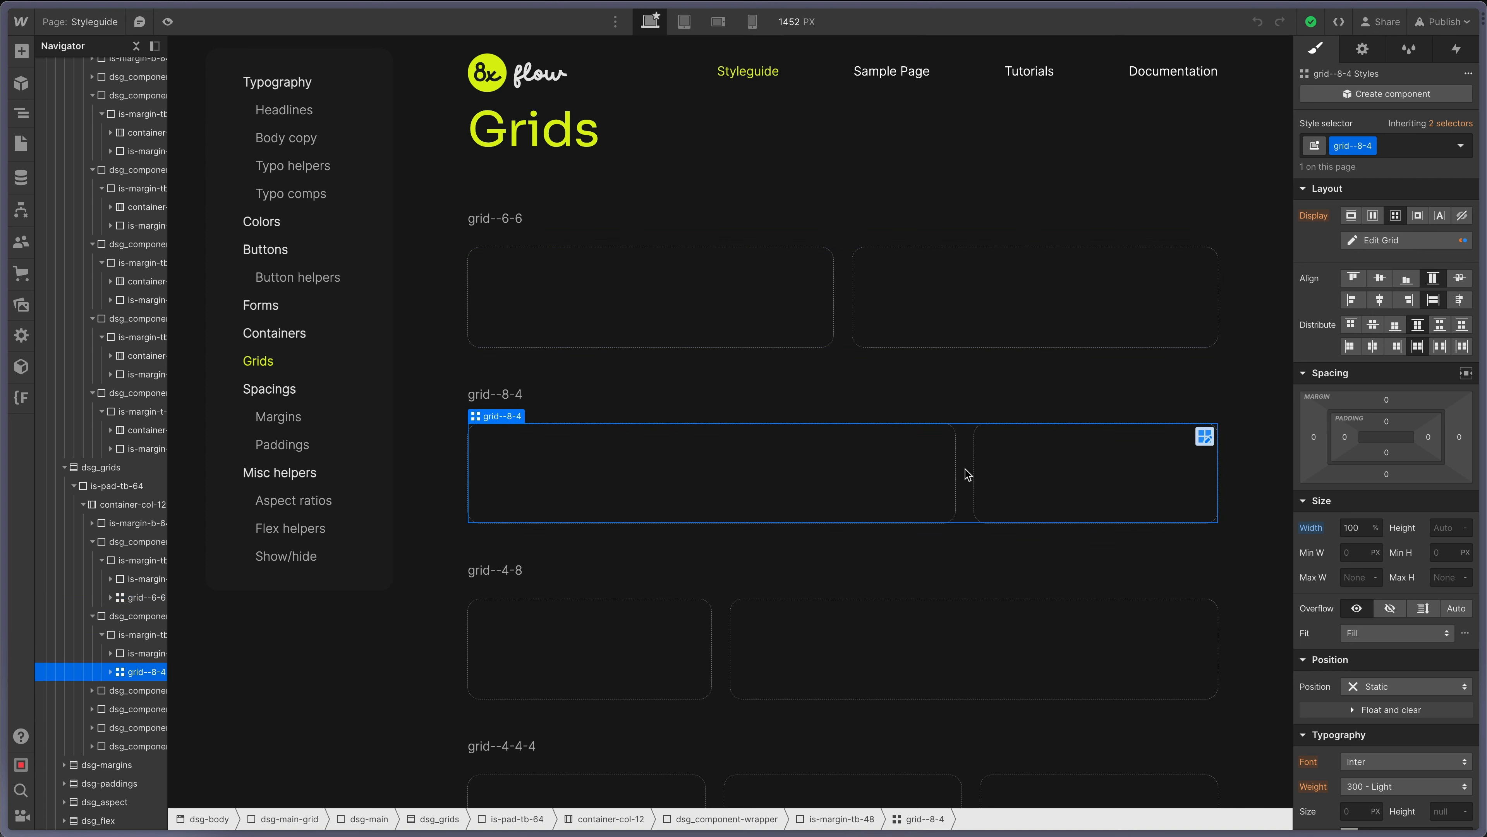
pyautogui.click(745, 688)
pyautogui.scroll(-3, 745, 686)
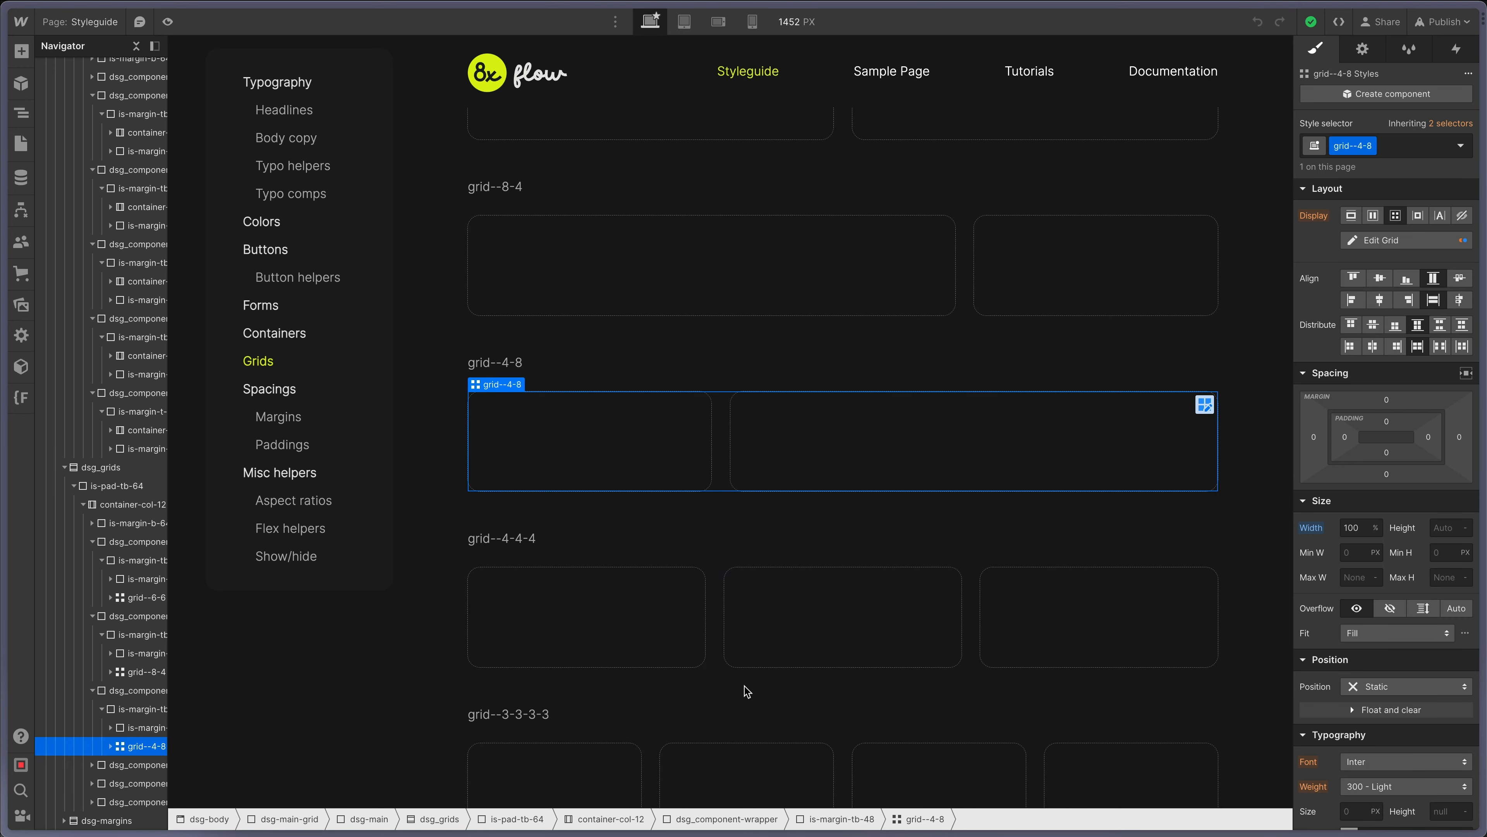
pyautogui.scroll(-2, 745, 686)
pyautogui.click(668, 492)
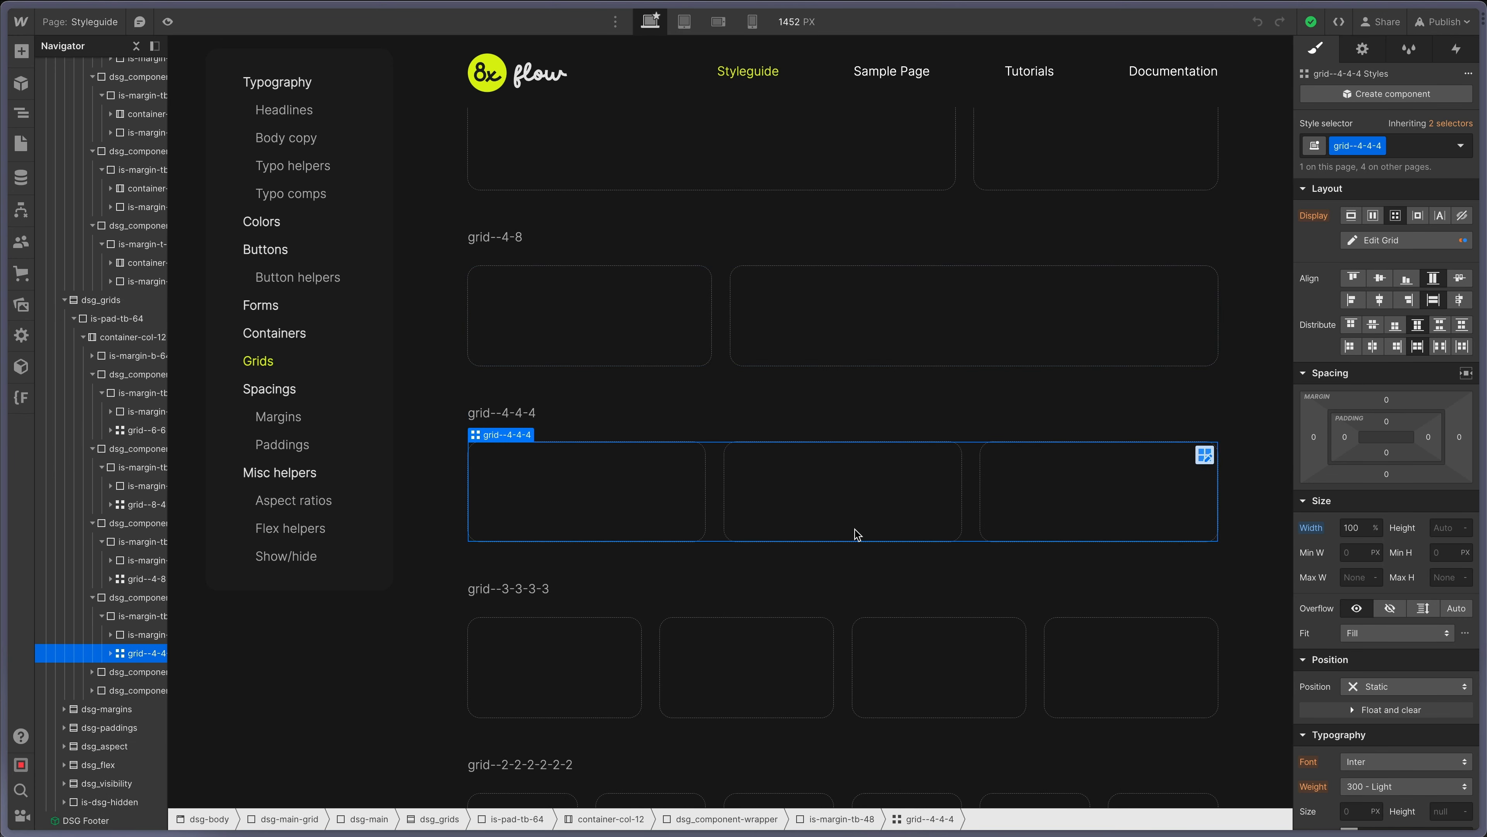
pyautogui.scroll(-4, 854, 531)
pyautogui.click(814, 454)
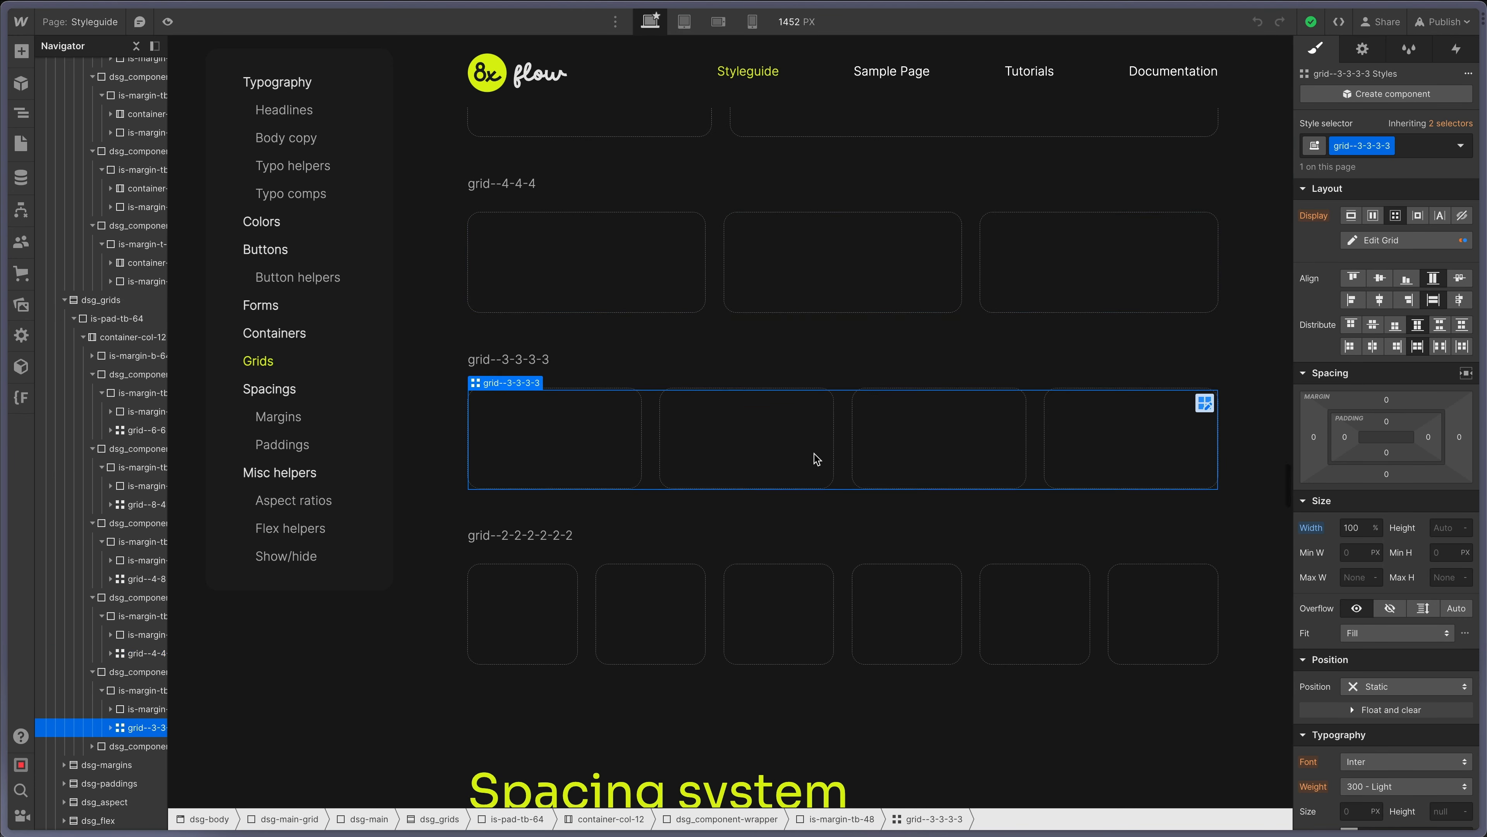
# Review the margin and padding classes of the spacing system and the aspect-ratio classes among the misc helpers.
pyautogui.scroll(-6, 816, 456)
pyautogui.scroll(-4, 817, 458)
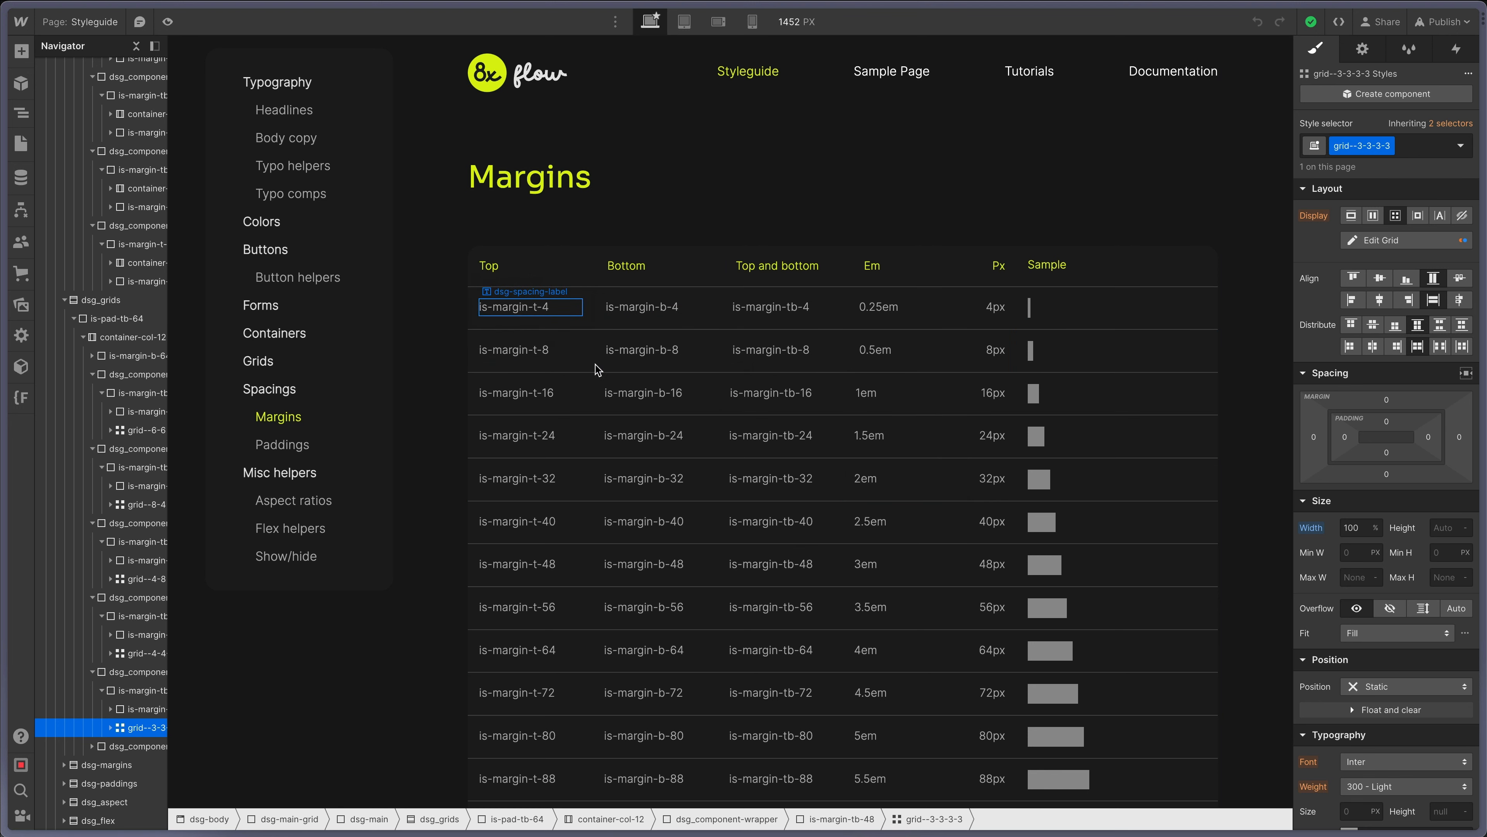
pyautogui.scroll(-10, 715, 456)
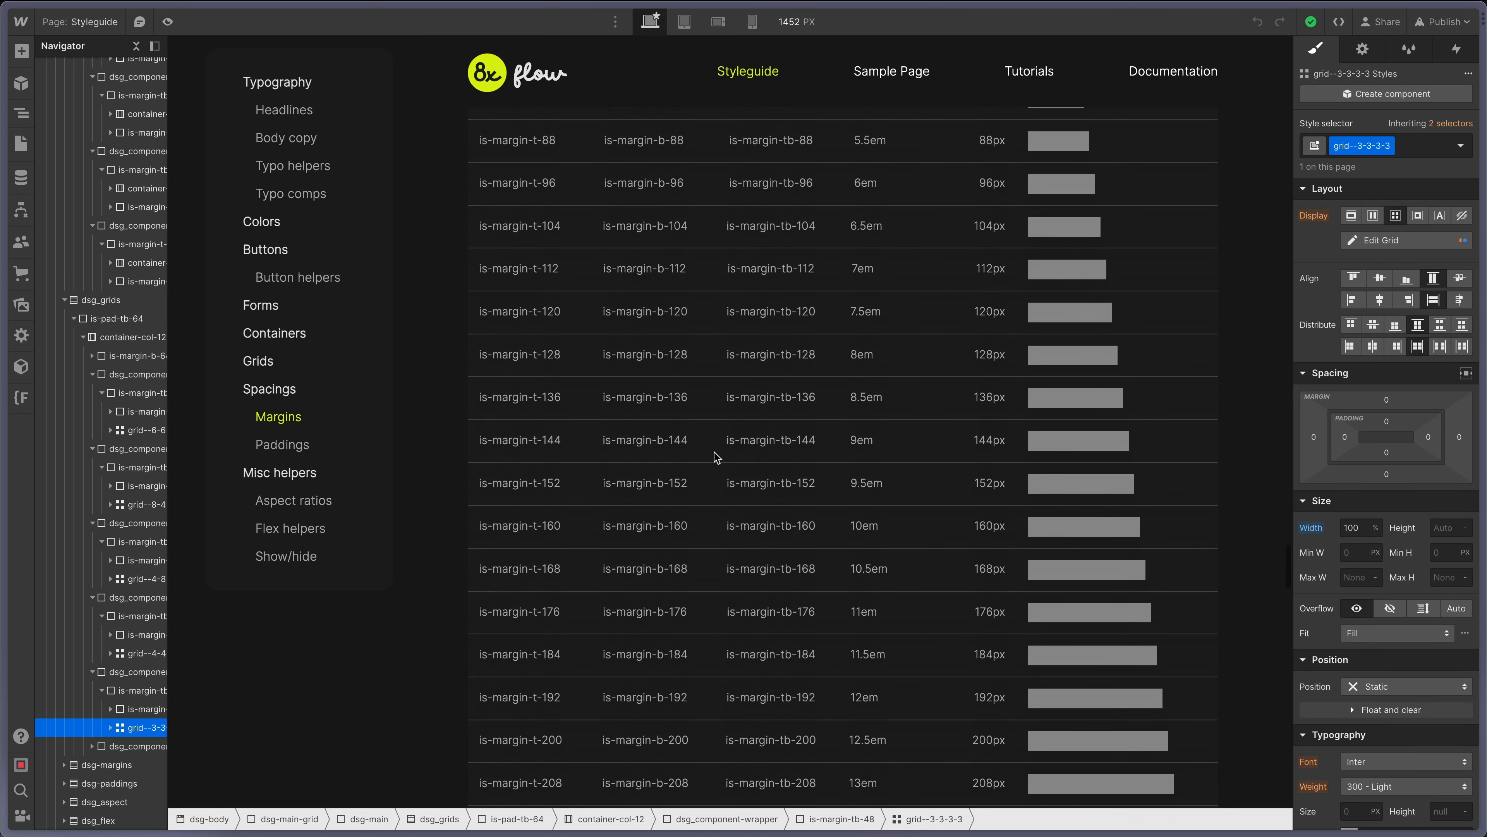
pyautogui.scroll(-8, 715, 456)
pyautogui.scroll(-20, 717, 457)
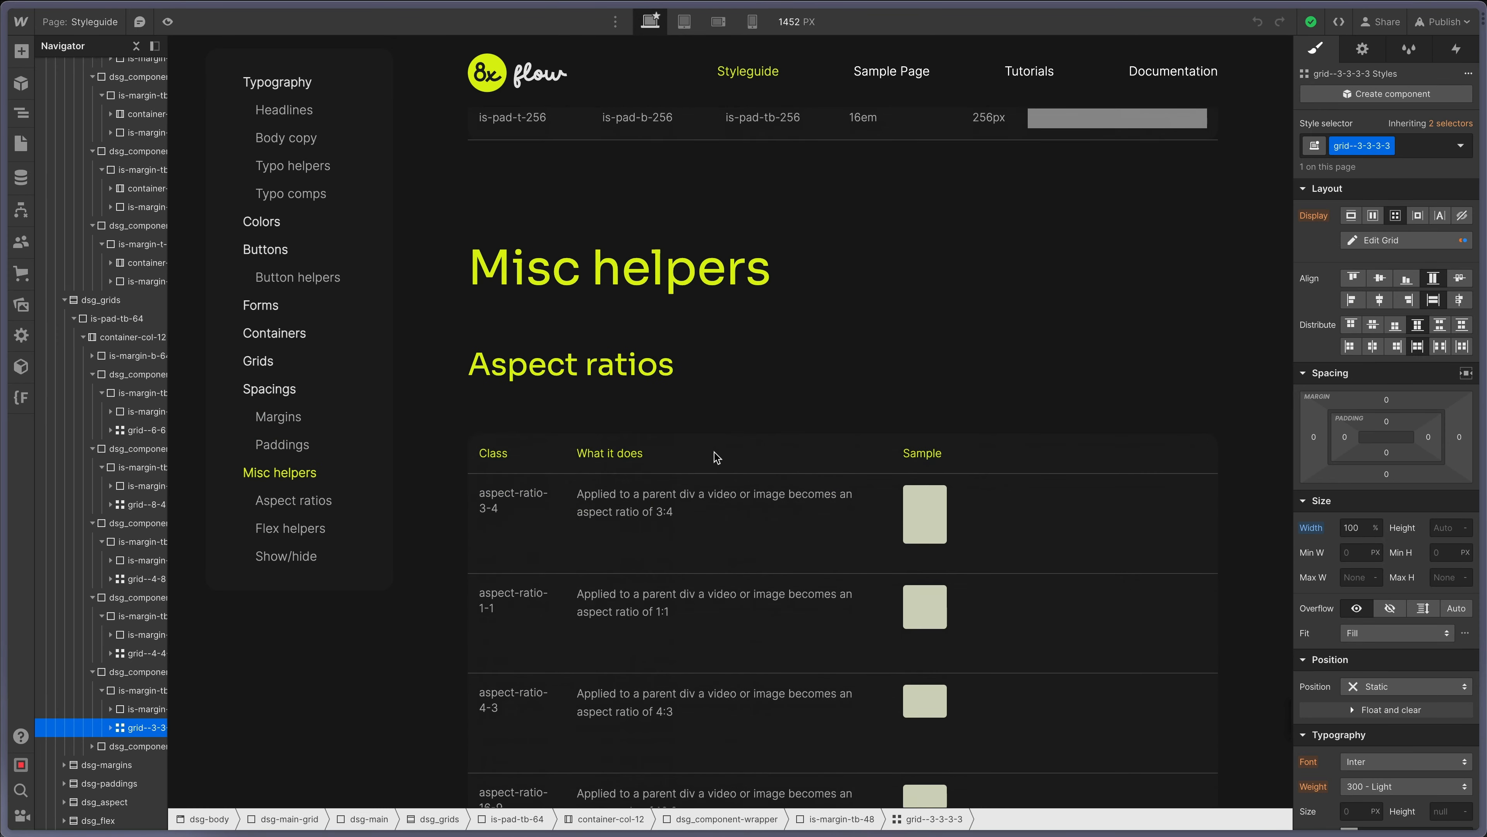
pyautogui.scroll(-4, 717, 457)
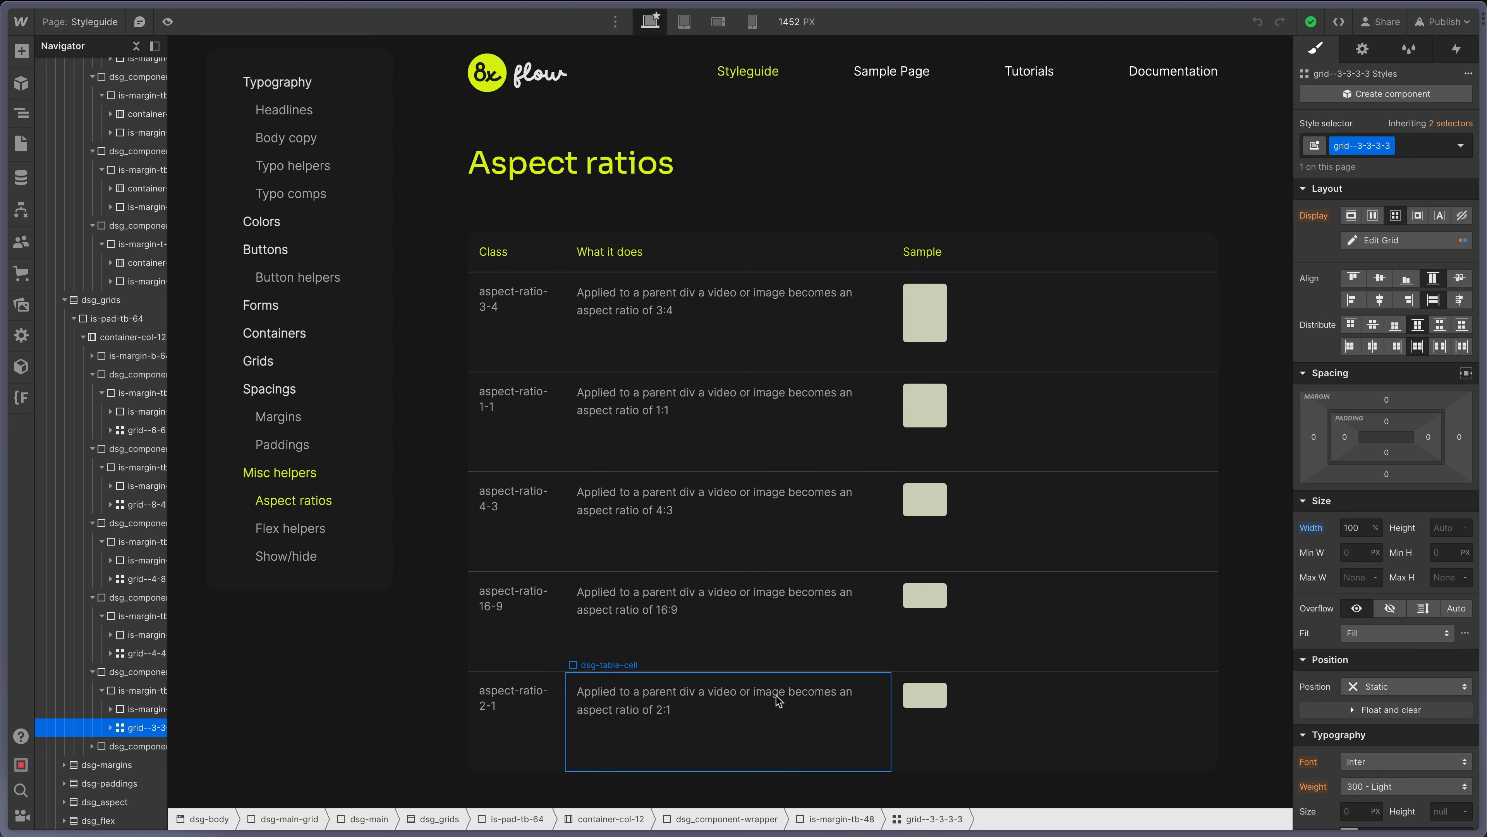
pyautogui.scroll(-10, 505, 631)
pyautogui.scroll(20, 504, 631)
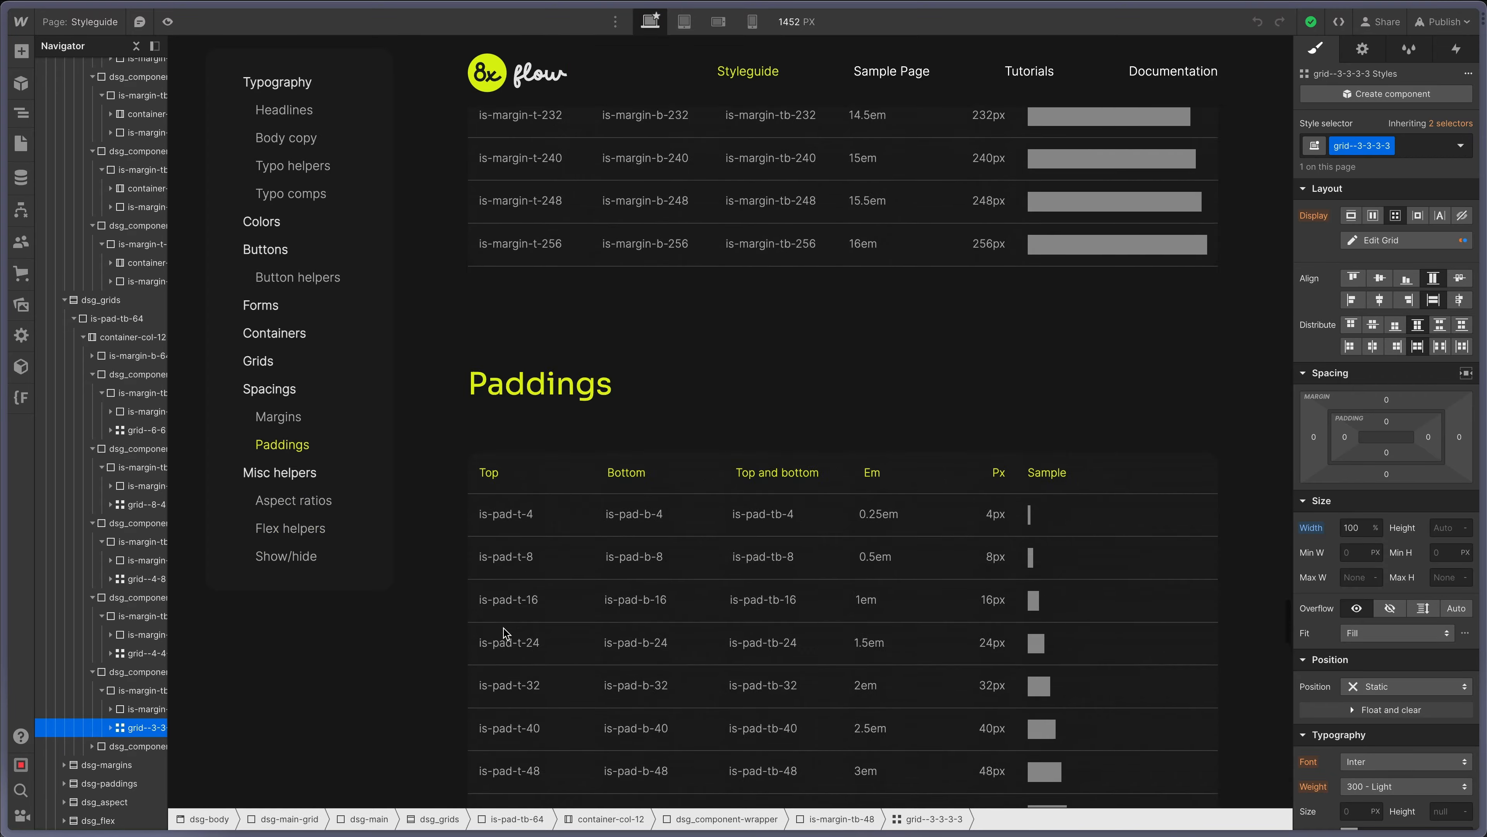